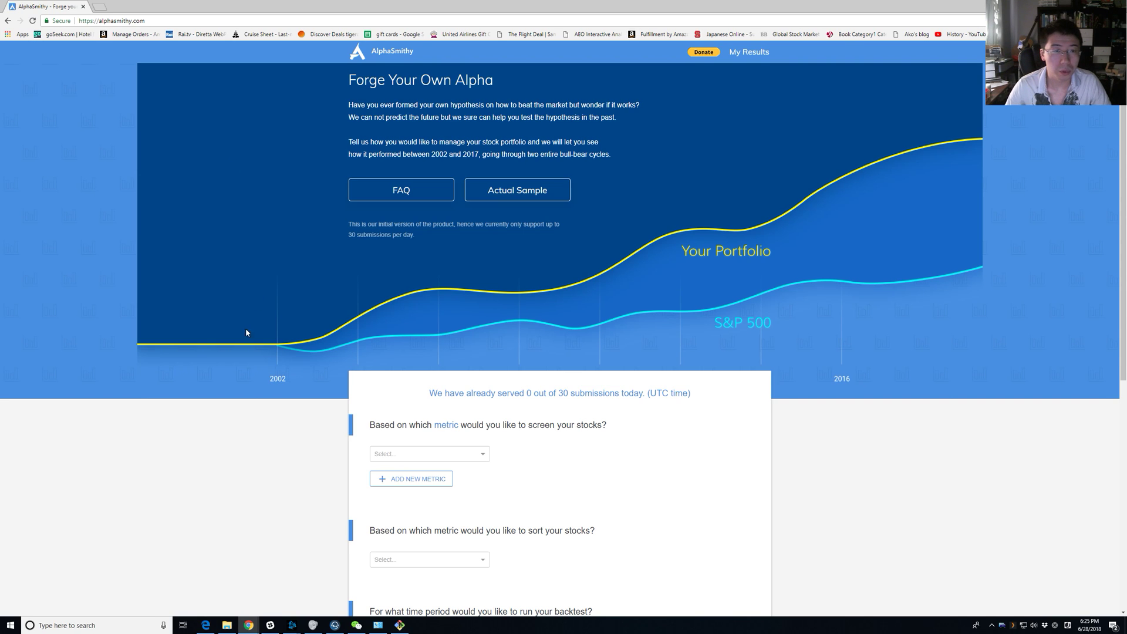
Highlight and read the 30-submissions-per-day and initial-version notices on the home page.
{"action": "left_click_drag", "start_coordinate": [398, 248], "coordinate": [354, 221]}
{"action": "triple_click", "coordinate": [366, 231]}
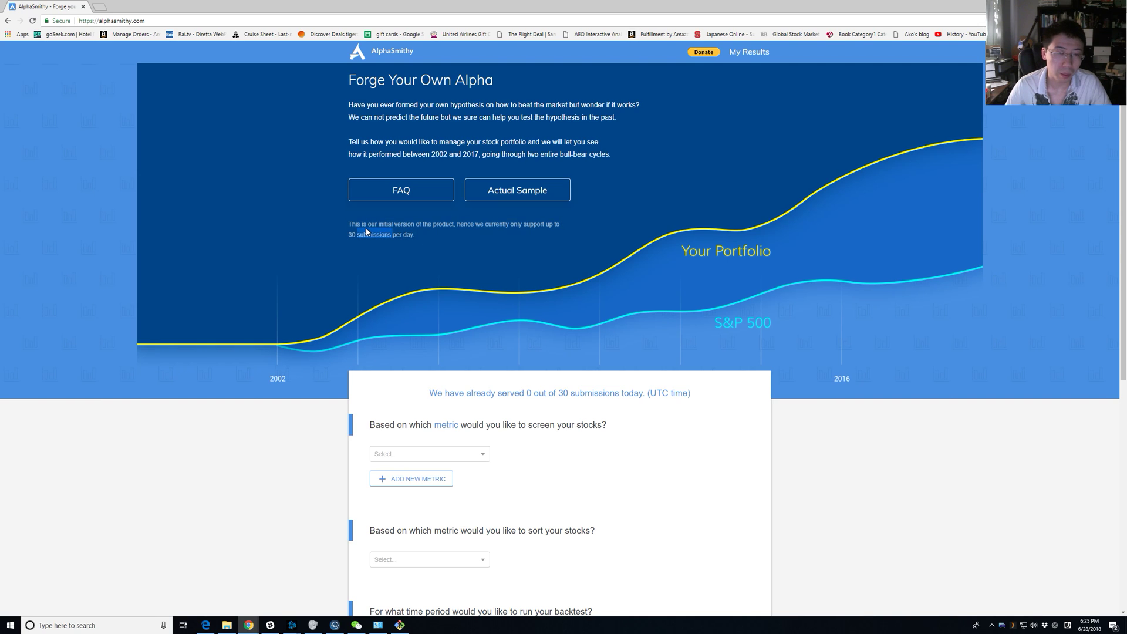
{"action": "triple_click", "coordinate": [366, 232]}
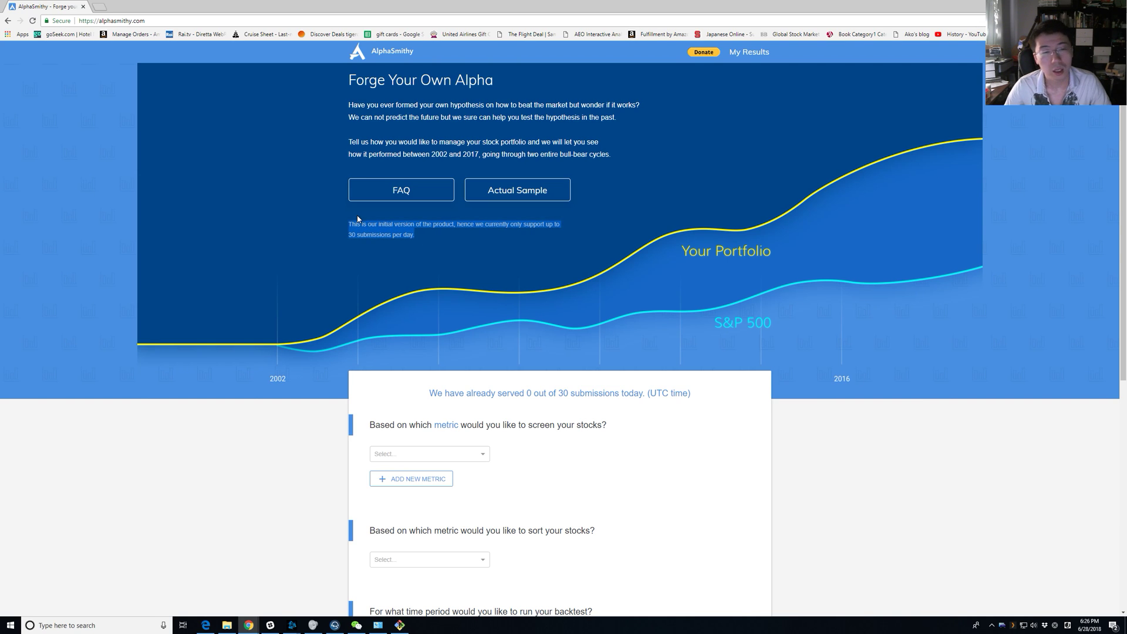
{"action": "left_click", "coordinate": [265, 219]}
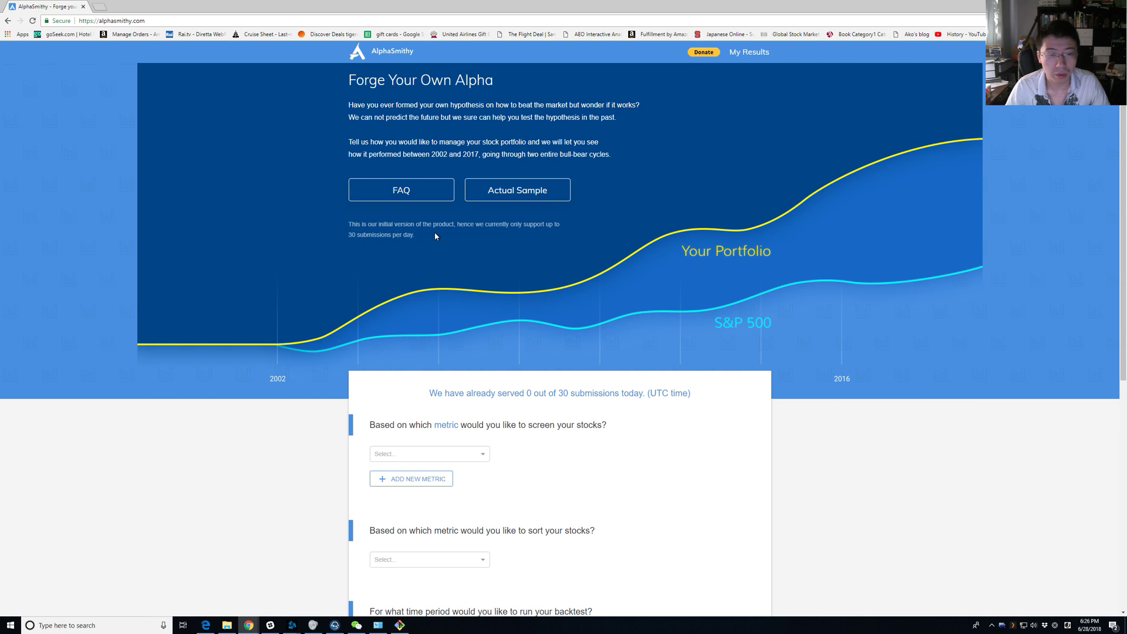
{"action": "left_click_drag", "start_coordinate": [434, 231], "coordinate": [356, 223]}
{"action": "left_click", "coordinate": [756, 163]}
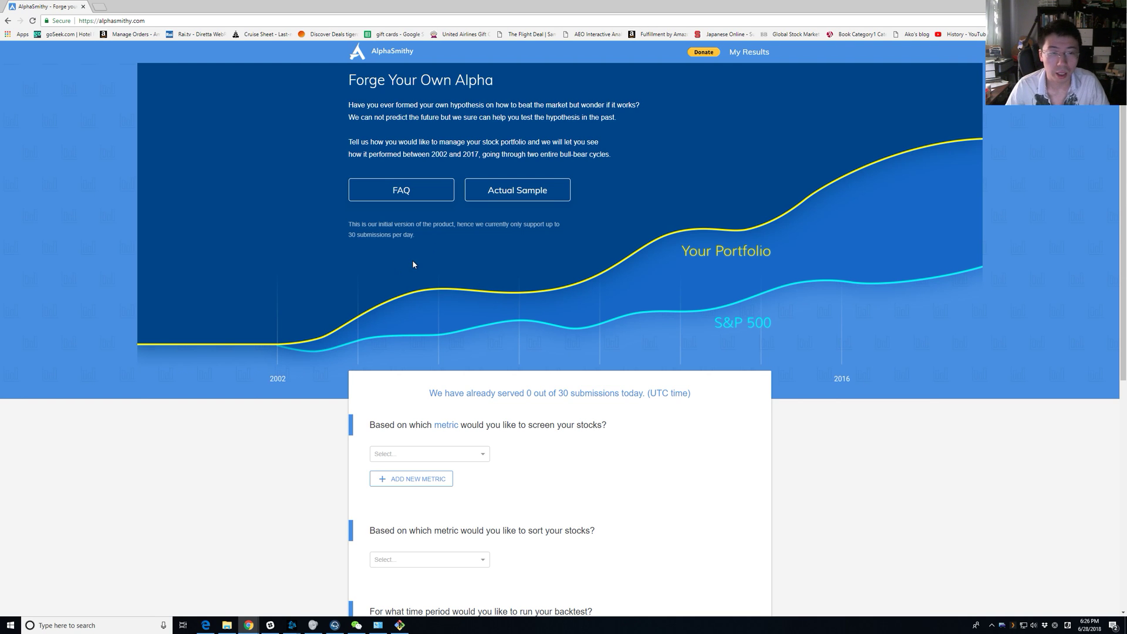
Scroll the home page, then open My Results in a background tab.
{"action": "scroll", "coordinate": [437, 207], "scroll_direction": "down", "scroll_amount": 2}
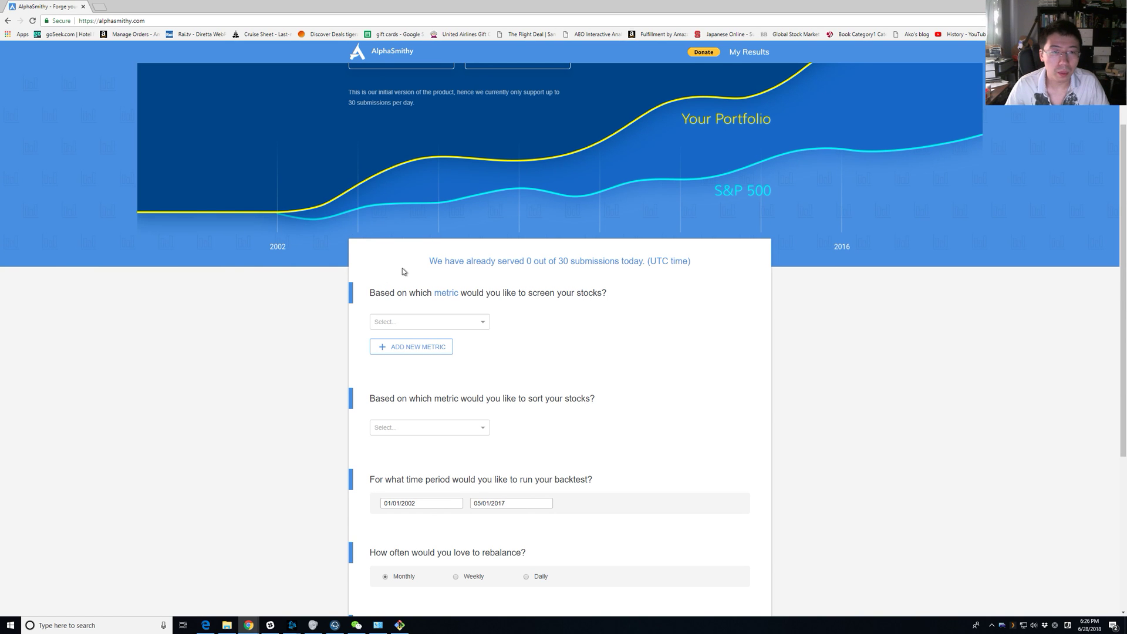
{"action": "scroll", "coordinate": [403, 270], "scroll_direction": "up", "scroll_amount": 2}
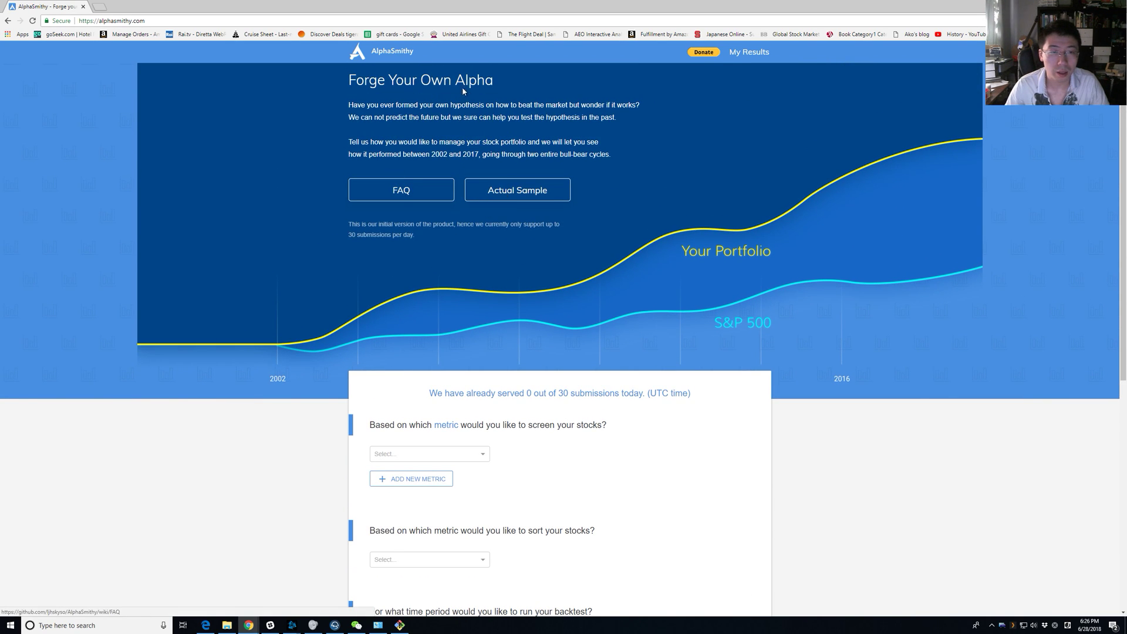
{"action": "middle_click", "coordinate": [518, 189]}
On the results tab, review the Return on asset criterion and its 50% upper bound.
{"action": "key", "text": "ctrl+Tab"}
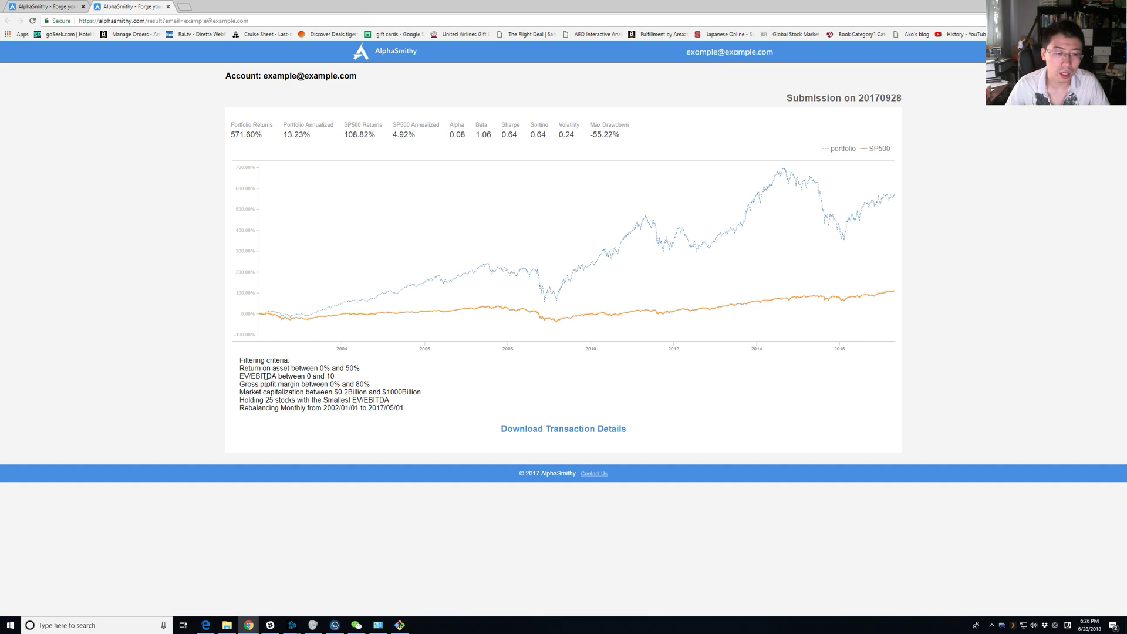
{"action": "triple_click", "coordinate": [253, 369]}
{"action": "left_click", "coordinate": [252, 368]}
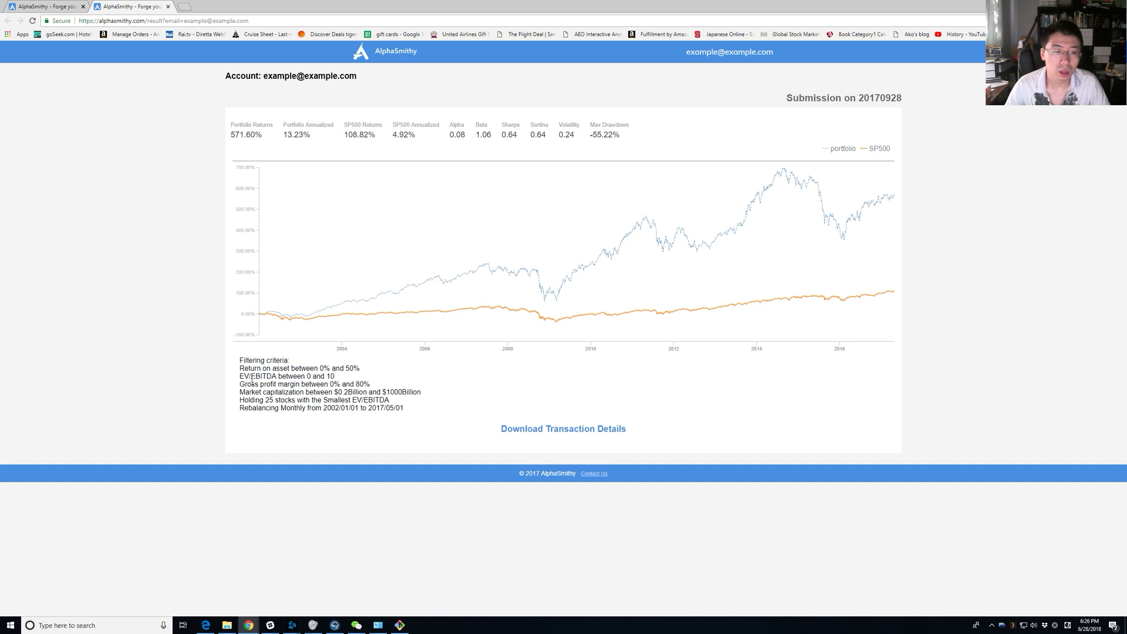
{"action": "triple_click", "coordinate": [253, 369]}
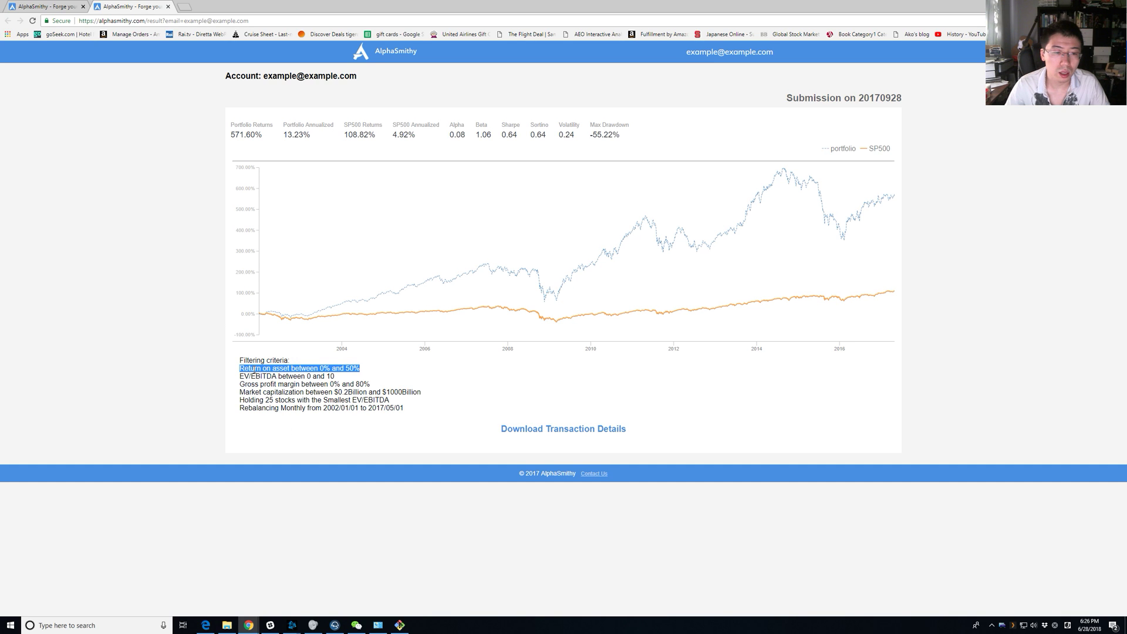
{"action": "left_click", "coordinate": [255, 369]}
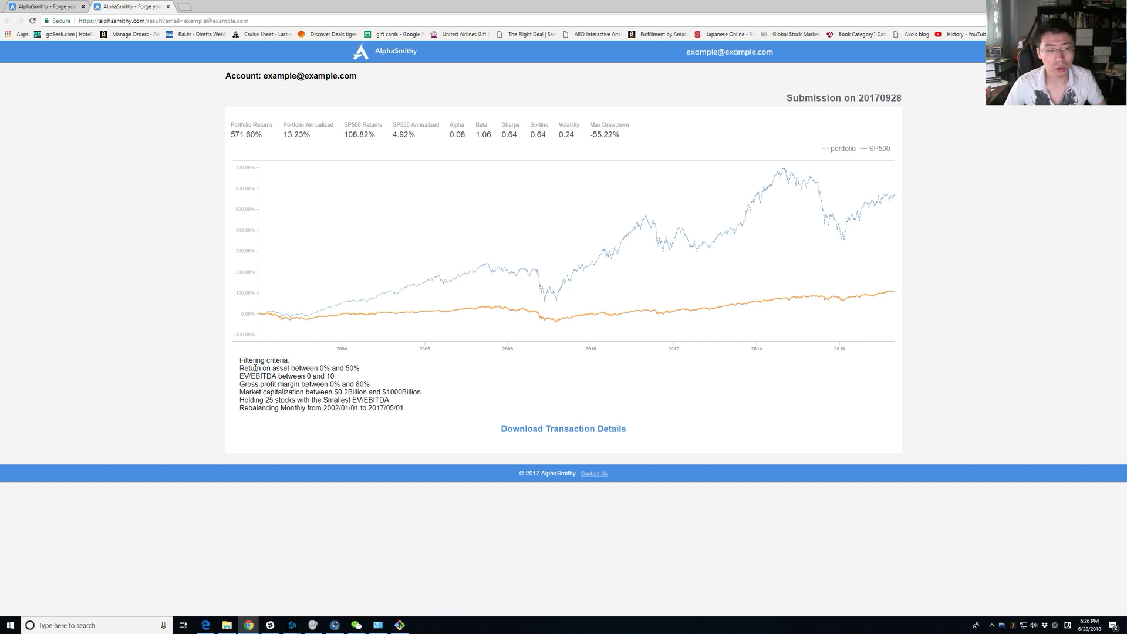
{"action": "left_click_drag", "start_coordinate": [291, 370], "coordinate": [232, 368]}
{"action": "left_click", "coordinate": [281, 375]}
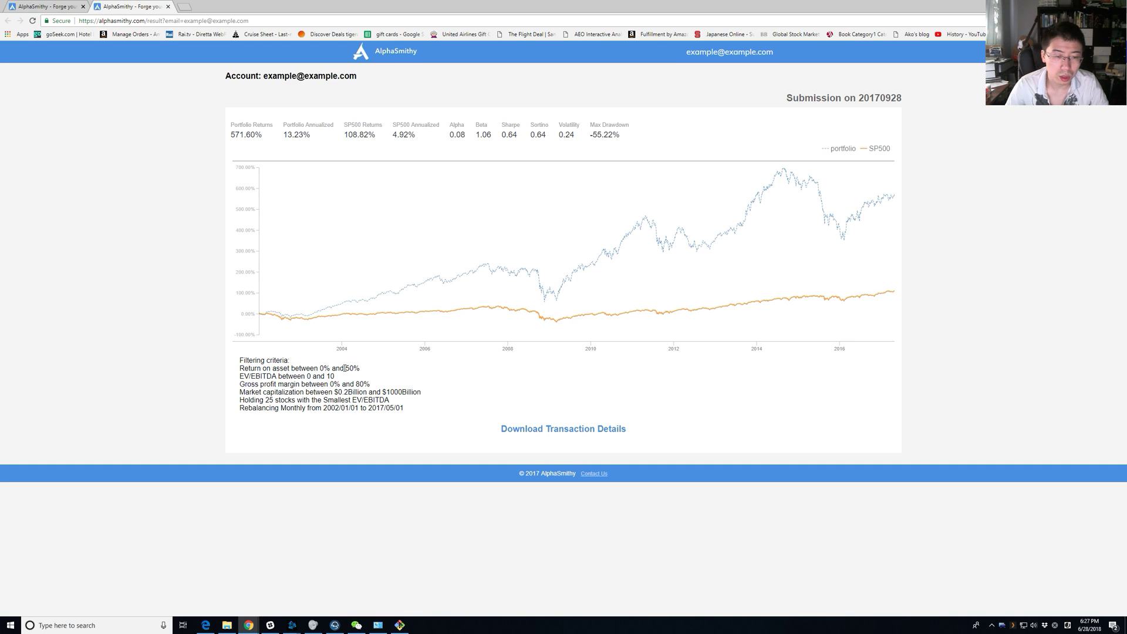
{"action": "left_click_drag", "start_coordinate": [346, 370], "coordinate": [362, 373]}
{"action": "left_click", "coordinate": [362, 373]}
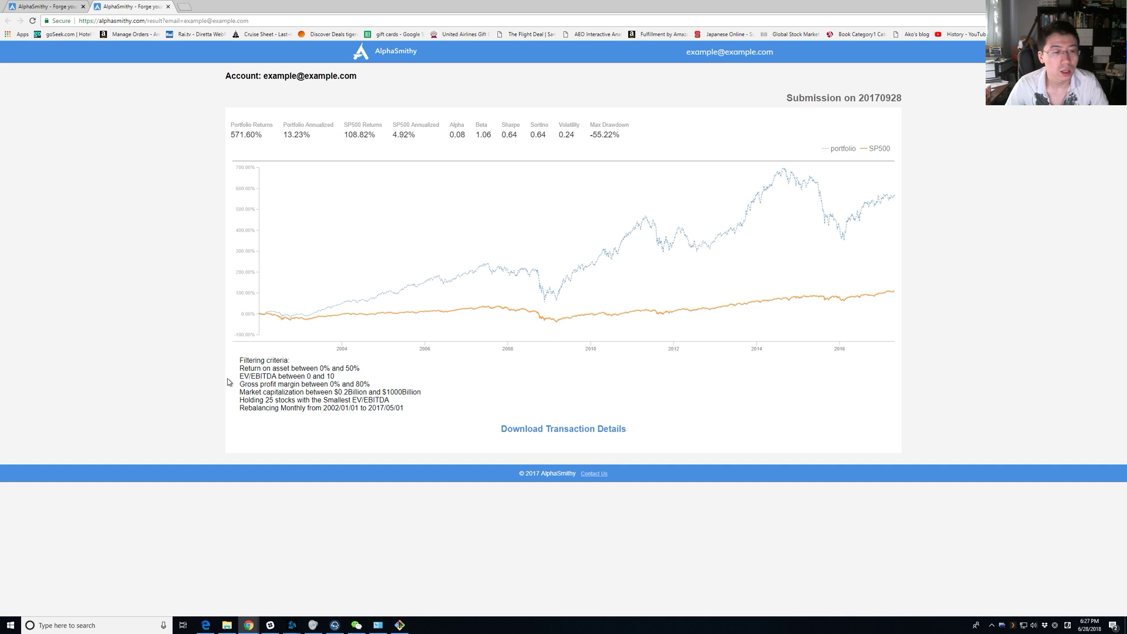
Review the EV/EBITDA, gross margin 0–80%, market cap 0.2Billion and holding 25 stocks criteria.
{"action": "left_click_drag", "start_coordinate": [238, 377], "coordinate": [333, 377]}
{"action": "left_click_drag", "start_coordinate": [239, 385], "coordinate": [262, 382]}
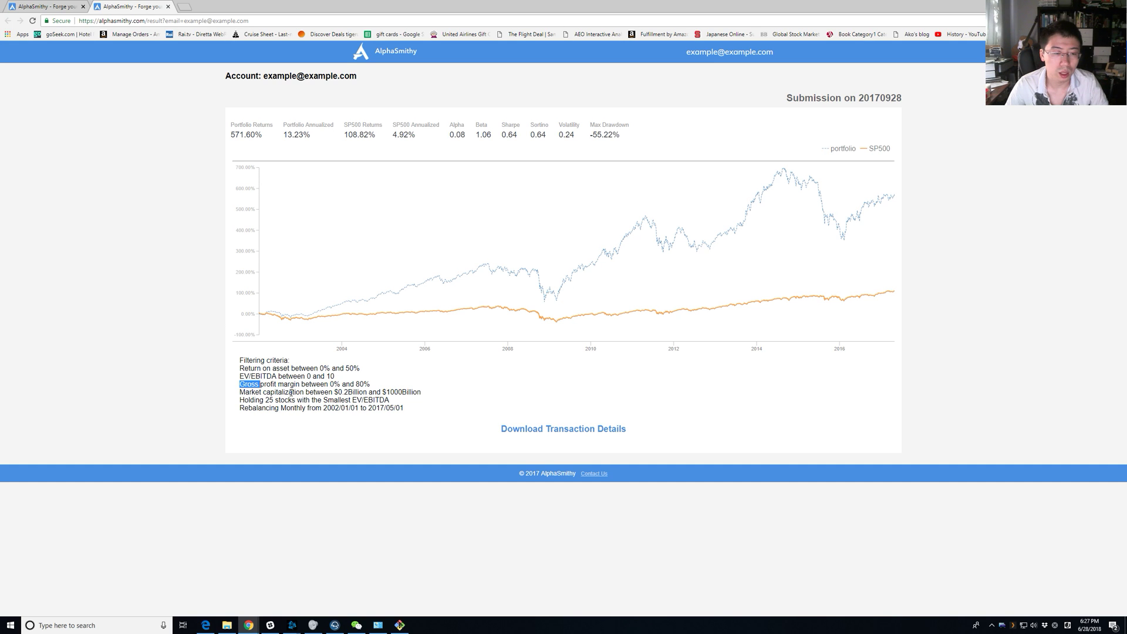
{"action": "left_click_drag", "start_coordinate": [371, 383], "coordinate": [327, 388]}
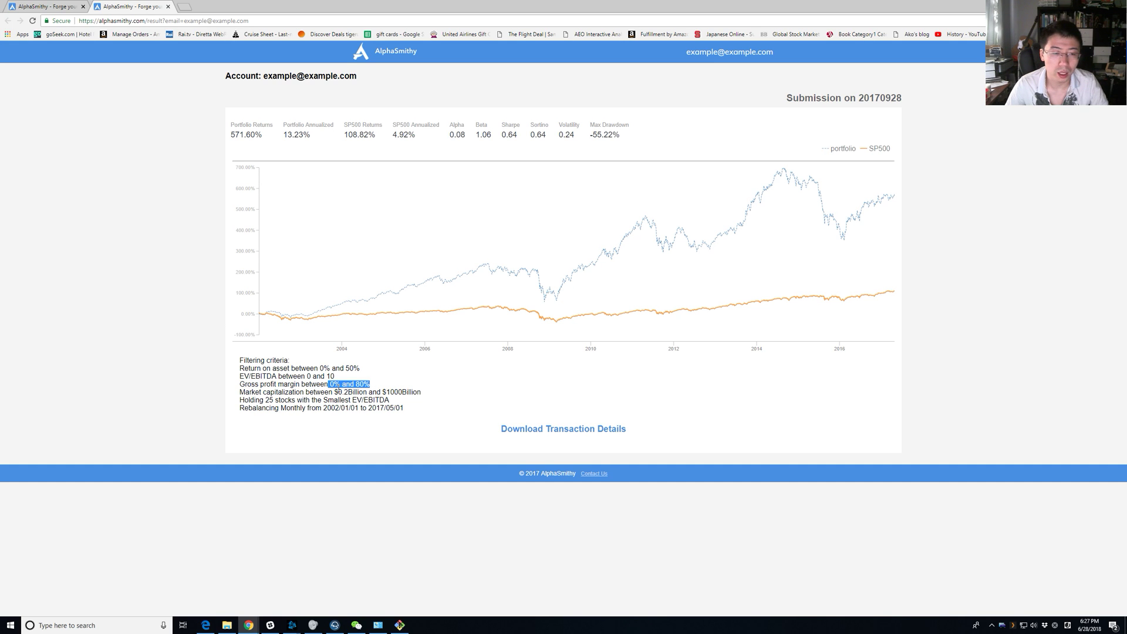
{"action": "left_click", "coordinate": [416, 390]}
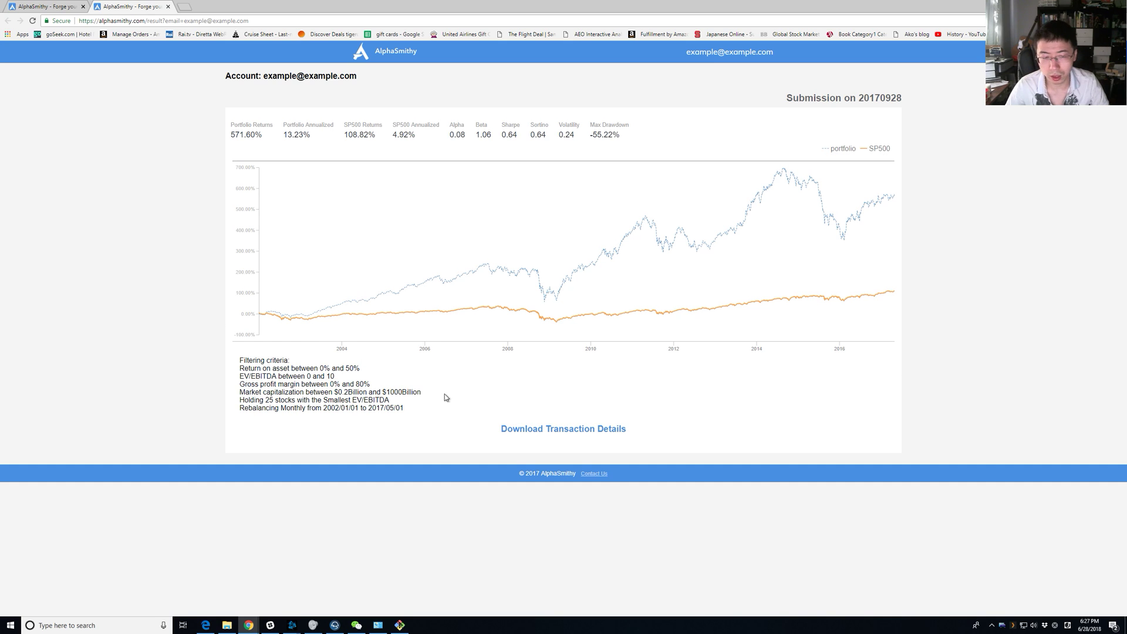
{"action": "triple_click", "coordinate": [405, 390]}
{"action": "left_click", "coordinate": [405, 391]}
{"action": "double_click", "coordinate": [360, 393]}
{"action": "left_click", "coordinate": [400, 394]}
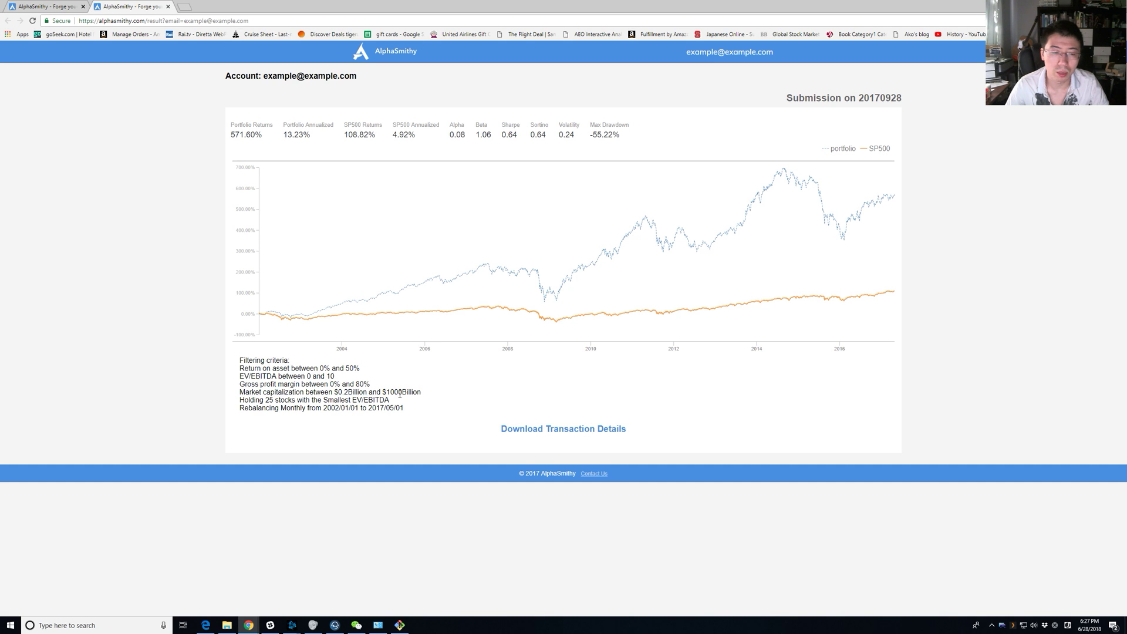
{"action": "triple_click", "coordinate": [428, 396]}
{"action": "left_click", "coordinate": [428, 396]}
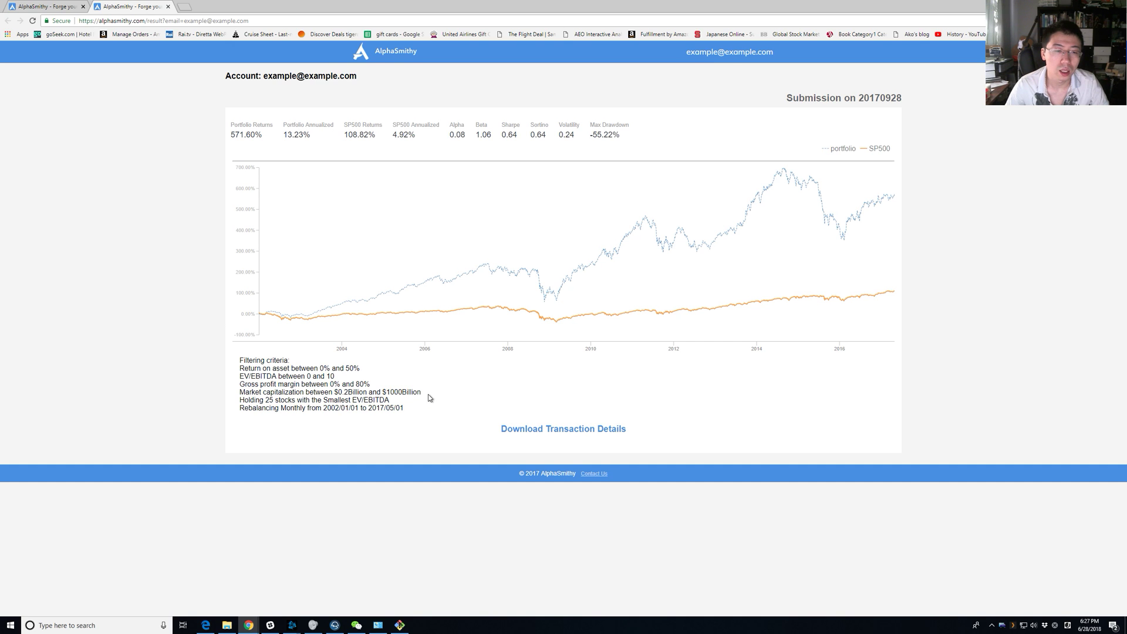
{"action": "triple_click", "coordinate": [429, 395]}
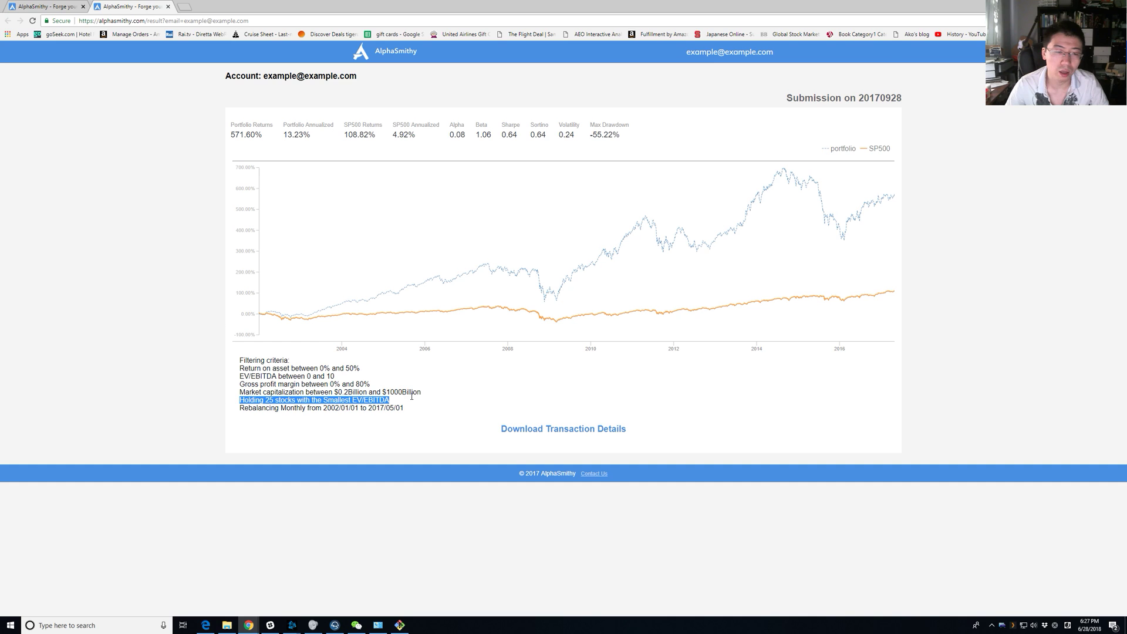
{"action": "left_click", "coordinate": [365, 402]}
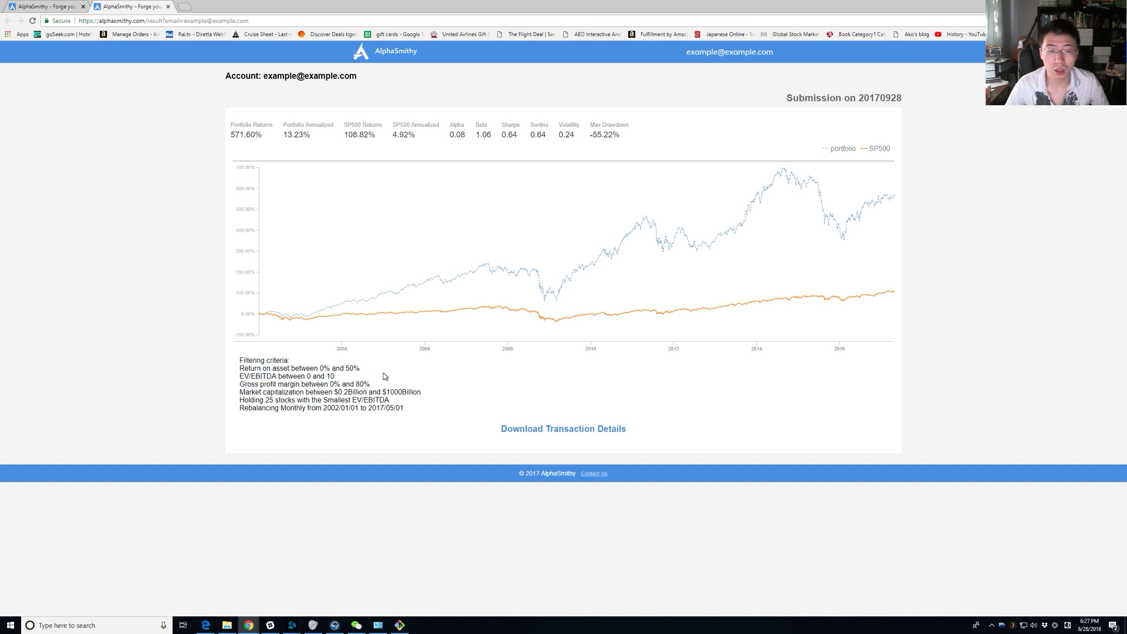
Check the 2017/05/01 end date and monthly rebalancing, then download the transaction details.
{"action": "triple_click", "coordinate": [437, 394]}
{"action": "left_click_drag", "start_coordinate": [435, 388], "coordinate": [386, 357]}
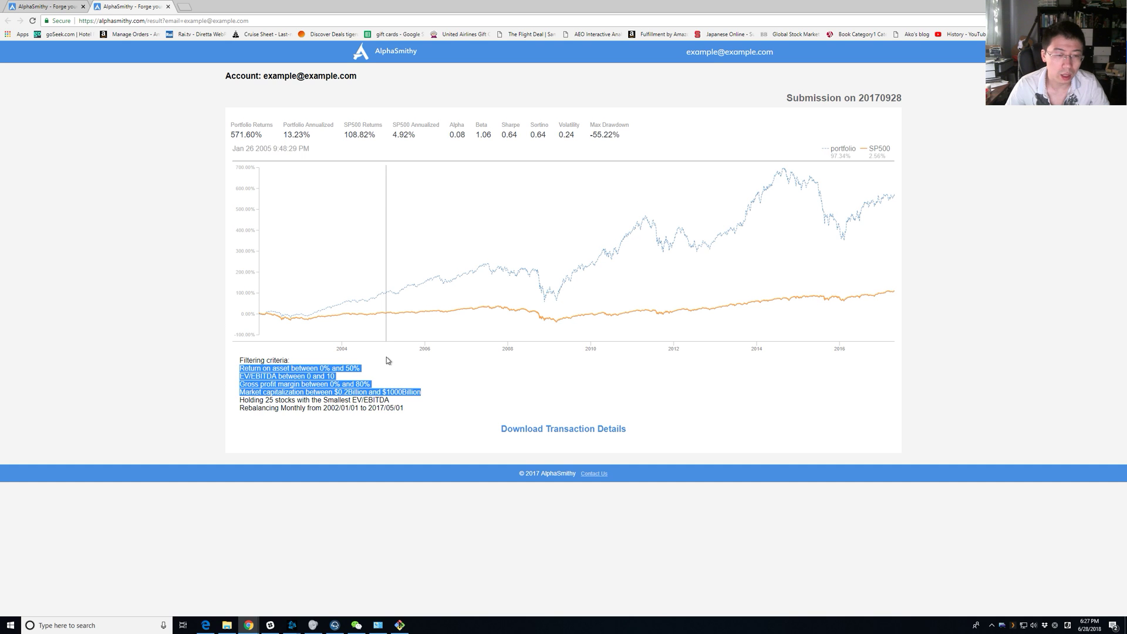
{"action": "left_click", "coordinate": [401, 397]}
{"action": "left_click_drag", "start_coordinate": [413, 409], "coordinate": [360, 407]}
{"action": "left_click", "coordinate": [325, 406]}
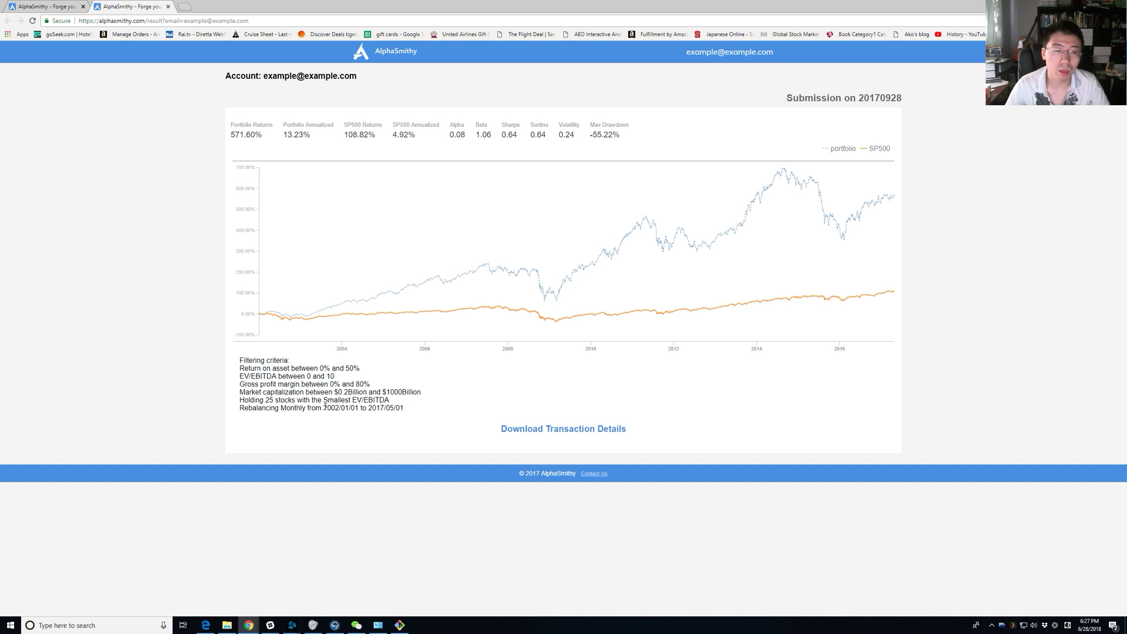
{"action": "double_click", "coordinate": [295, 408]}
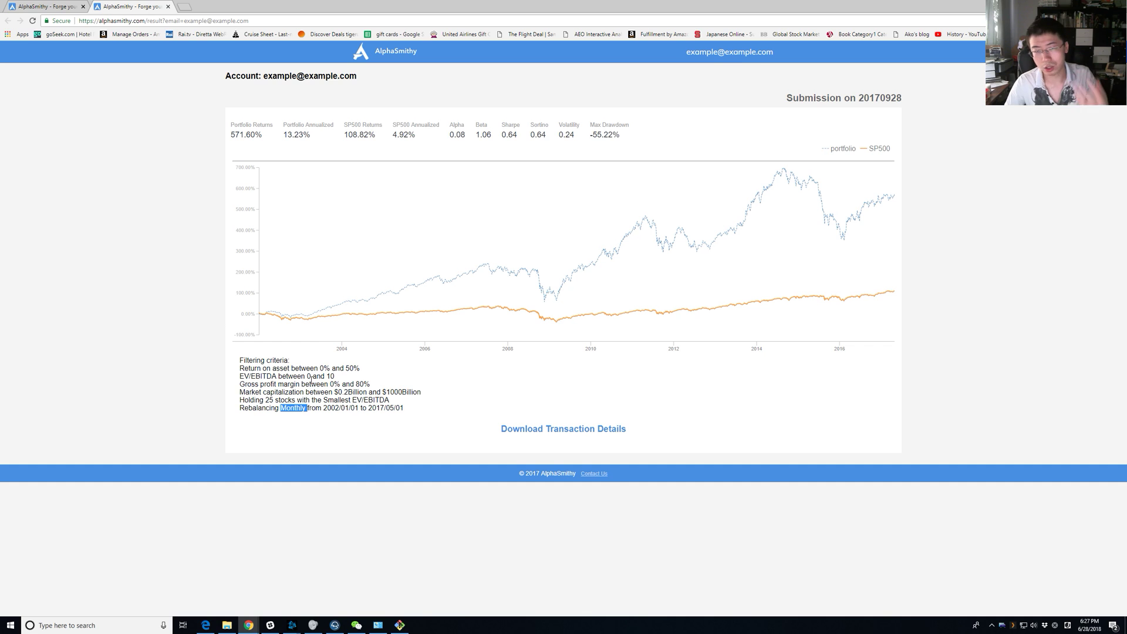
{"action": "left_click", "coordinate": [404, 435]}
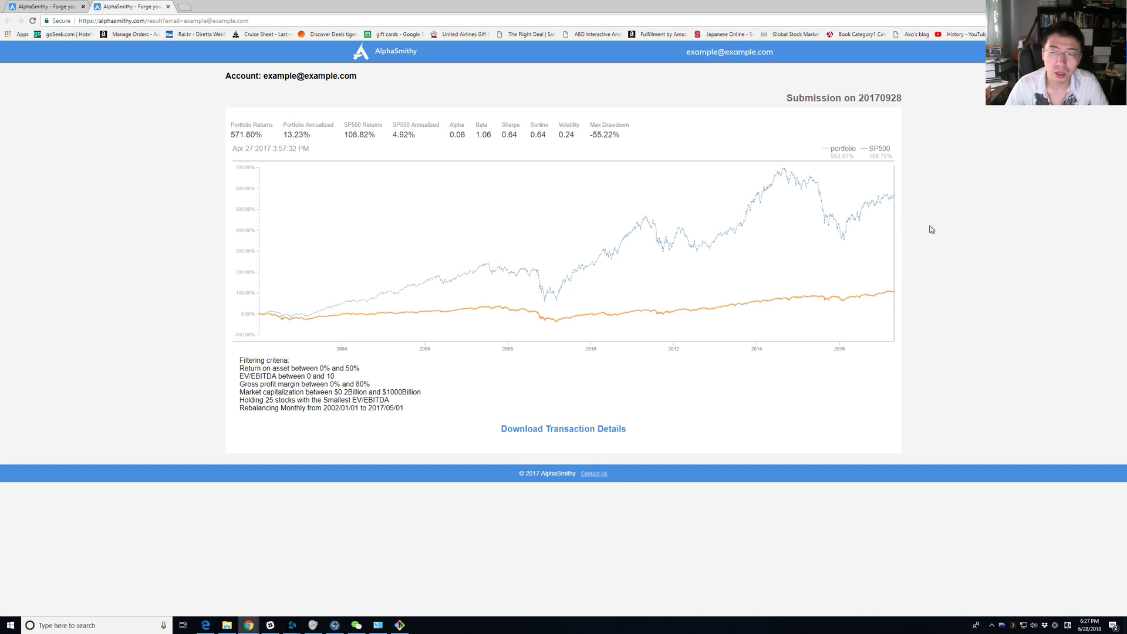
{"action": "left_click", "coordinate": [563, 433]}
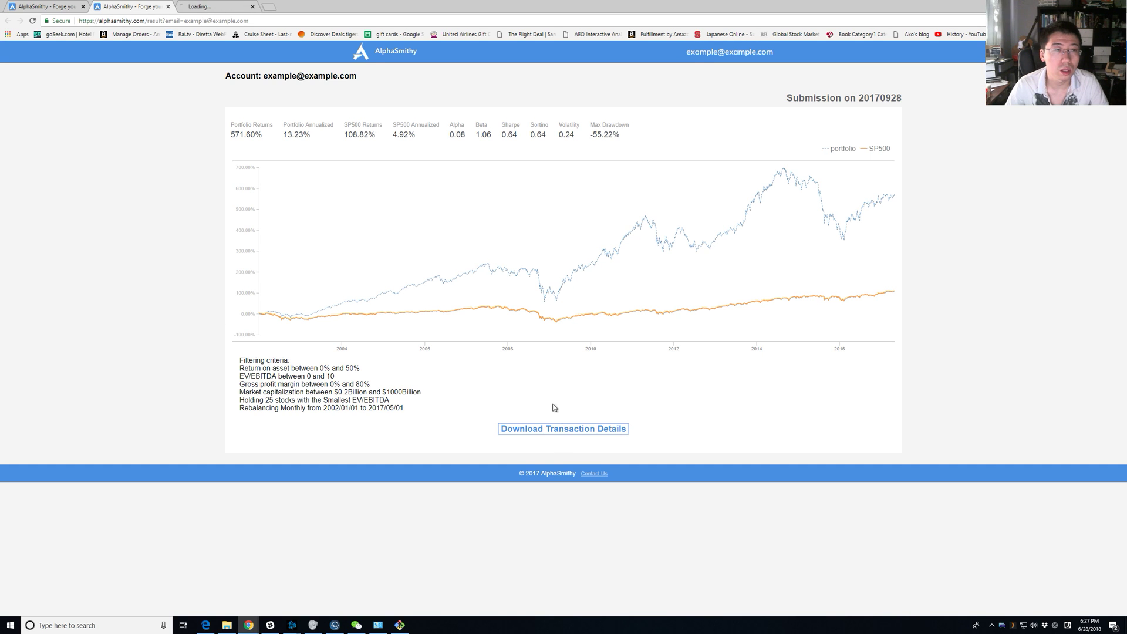
Open the transactions CSV in Excel, maximize it and autofit columns A–D.
{"action": "left_click", "coordinate": [32, 603]}
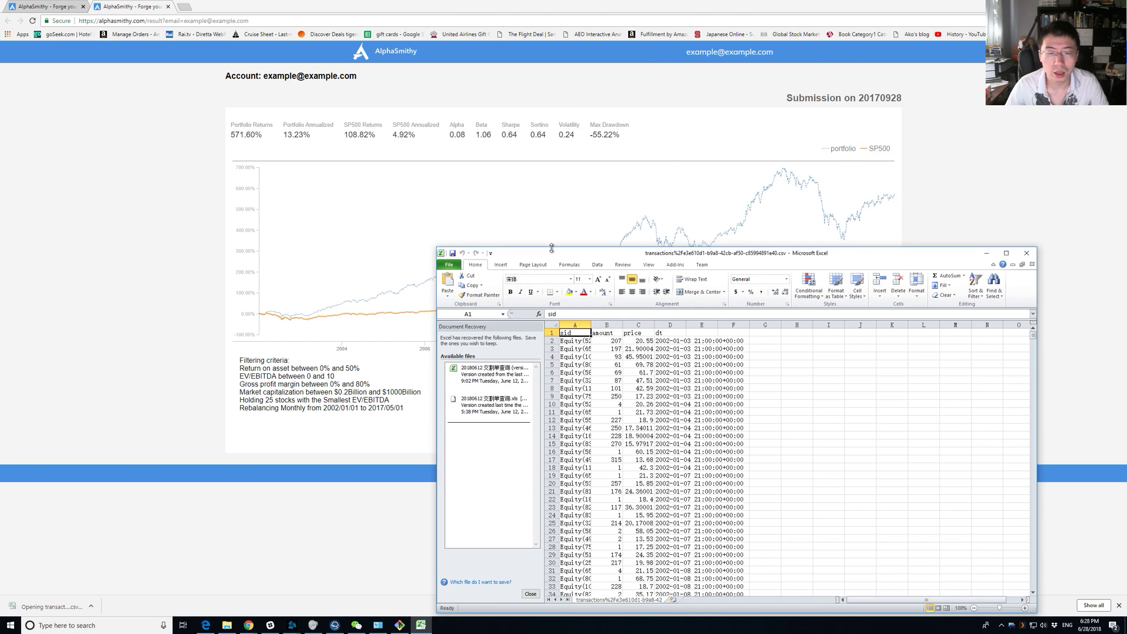
{"action": "double_click", "coordinate": [552, 247]}
{"action": "left_click_drag", "start_coordinate": [606, 8], "coordinate": [575, 0]}
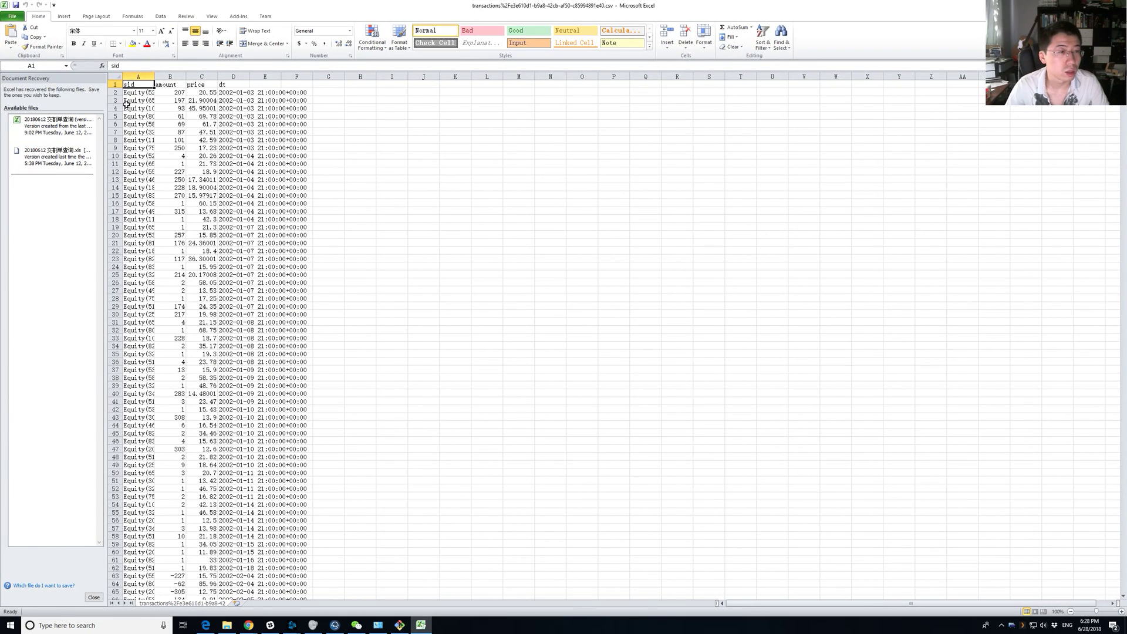
{"action": "double_click", "coordinate": [154, 76]}
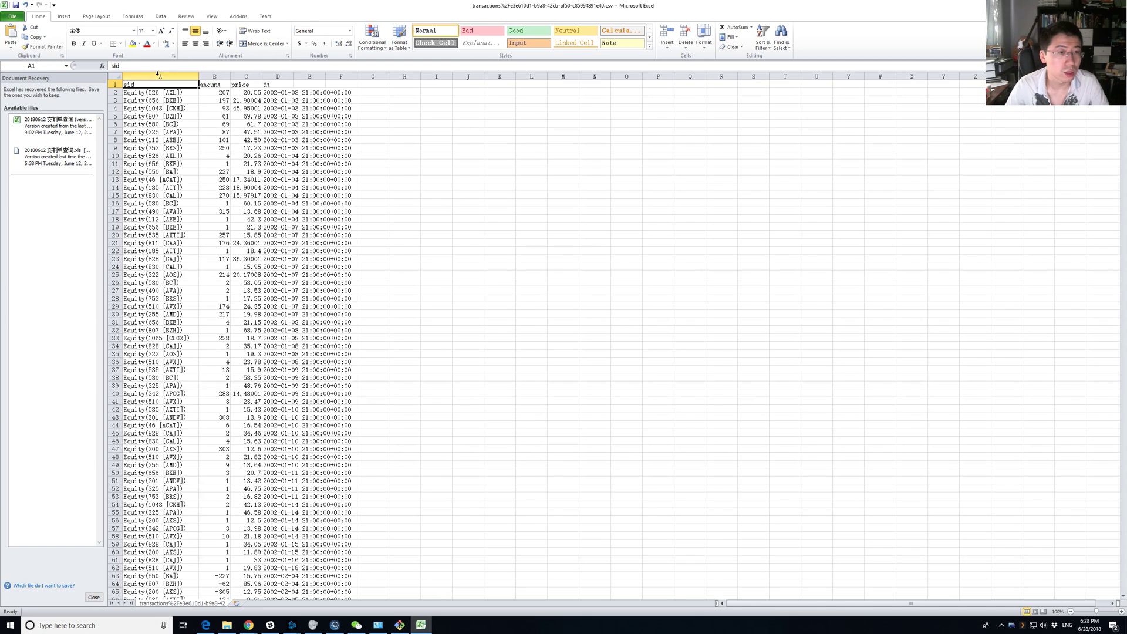
{"action": "double_click", "coordinate": [262, 77]}
{"action": "double_click", "coordinate": [228, 79]}
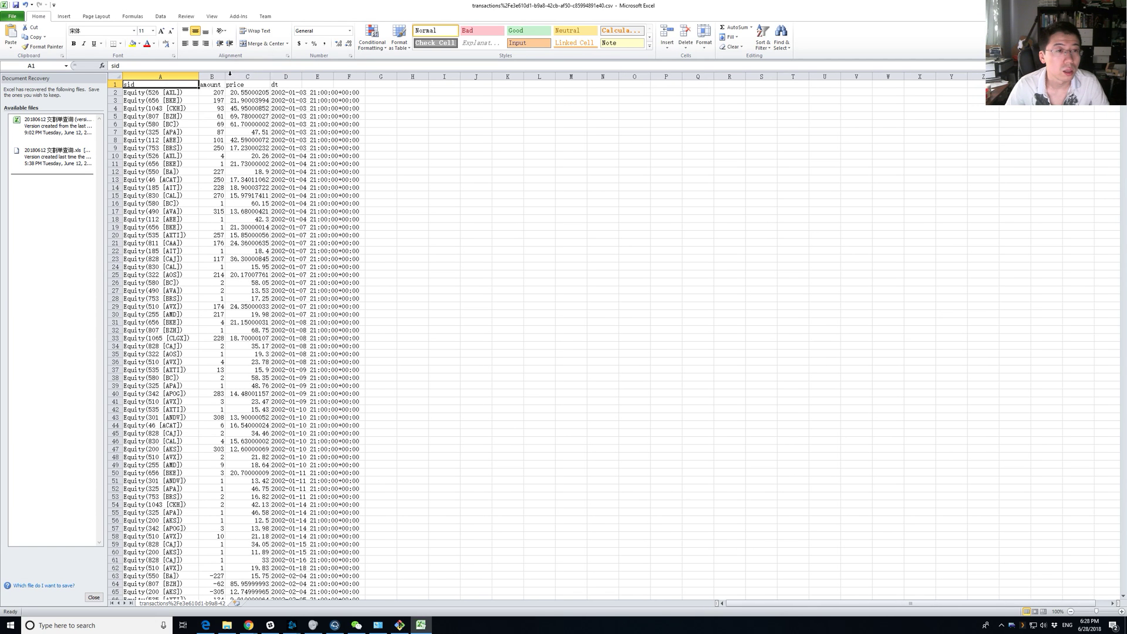
{"action": "double_click", "coordinate": [302, 76]}
Inspect trade dates in D2, D3 and D6 and amounts in B2 and B8.
{"action": "left_click", "coordinate": [327, 125]}
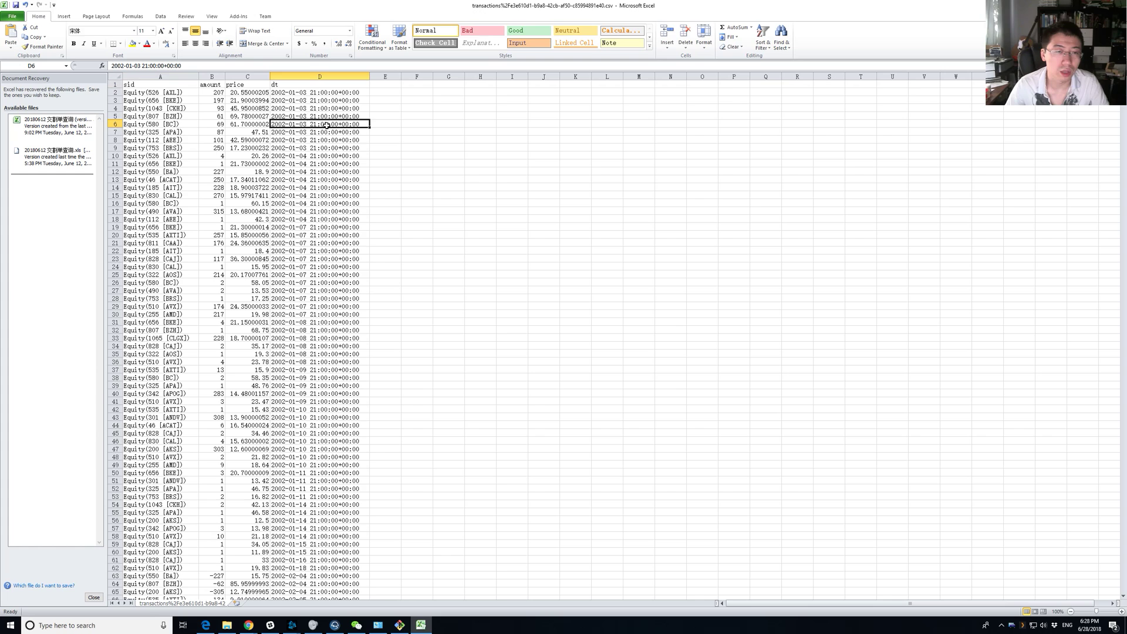
{"action": "left_click", "coordinate": [323, 94]}
{"action": "left_click", "coordinate": [289, 102]}
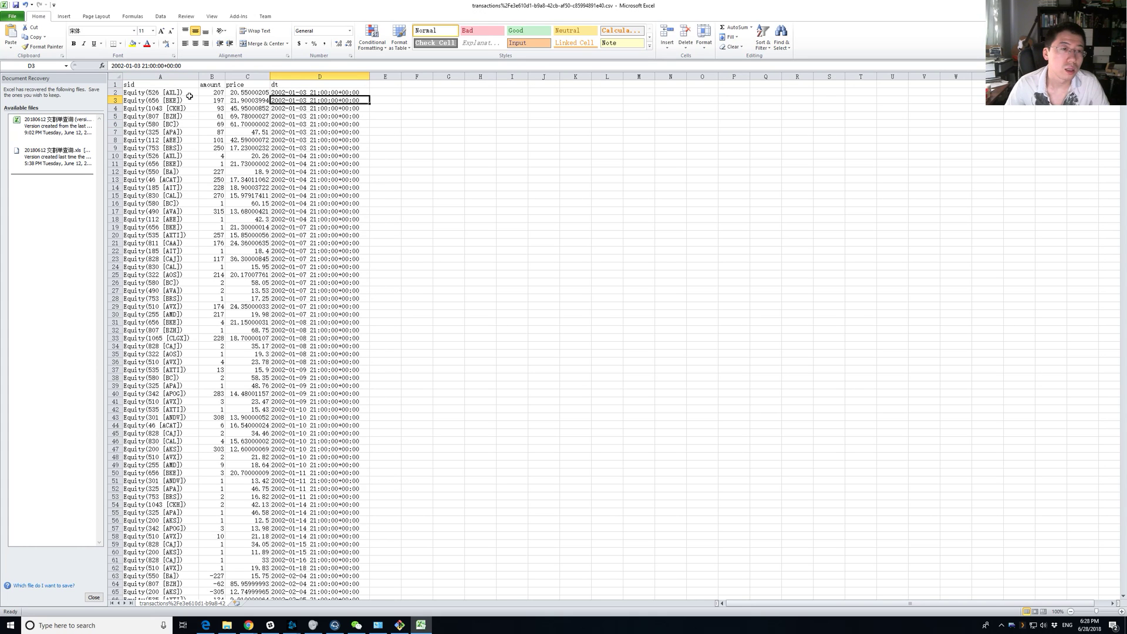
{"action": "left_click", "coordinate": [209, 92]}
{"action": "left_click", "coordinate": [212, 139]}
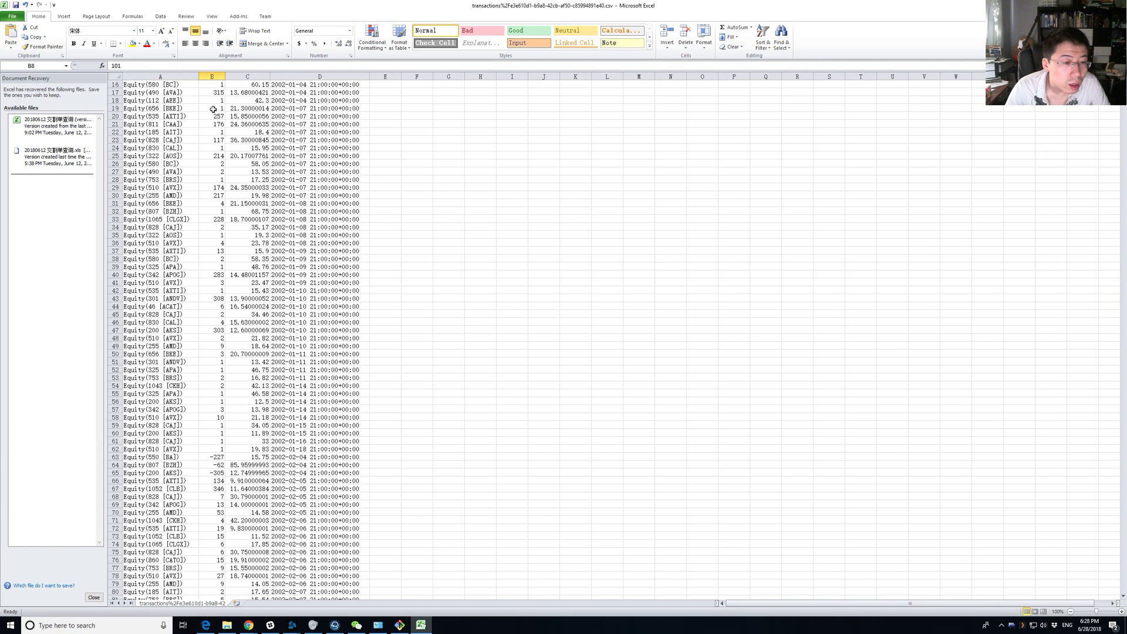
{"action": "scroll", "coordinate": [213, 109], "scroll_direction": "up", "scroll_amount": 5}
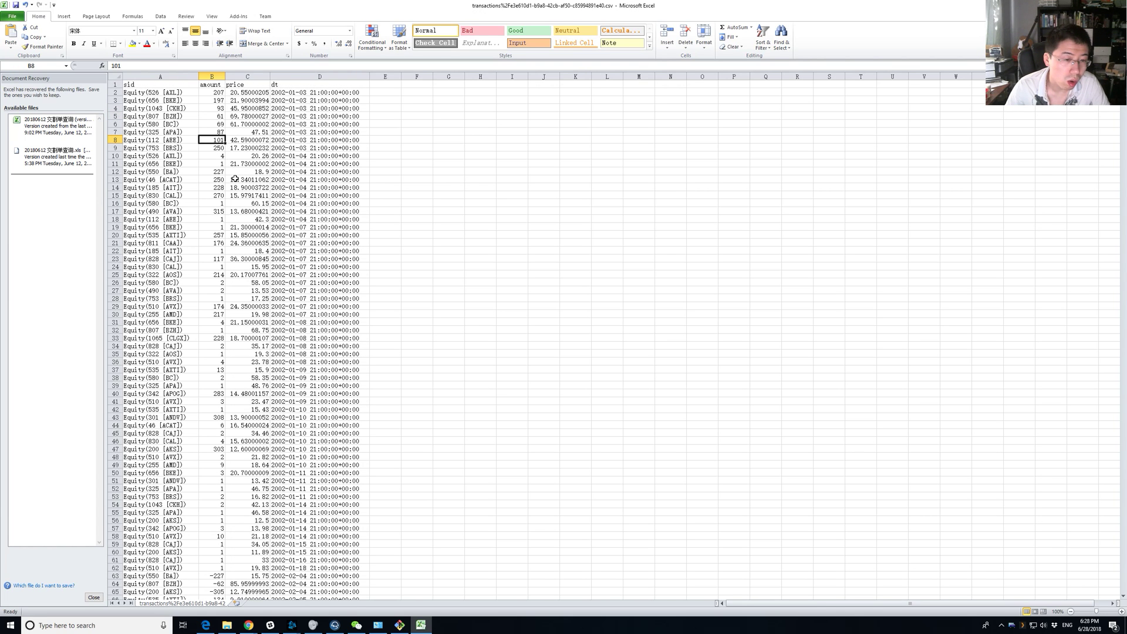
{"action": "scroll", "coordinate": [232, 127], "scroll_direction": "down", "scroll_amount": 20}
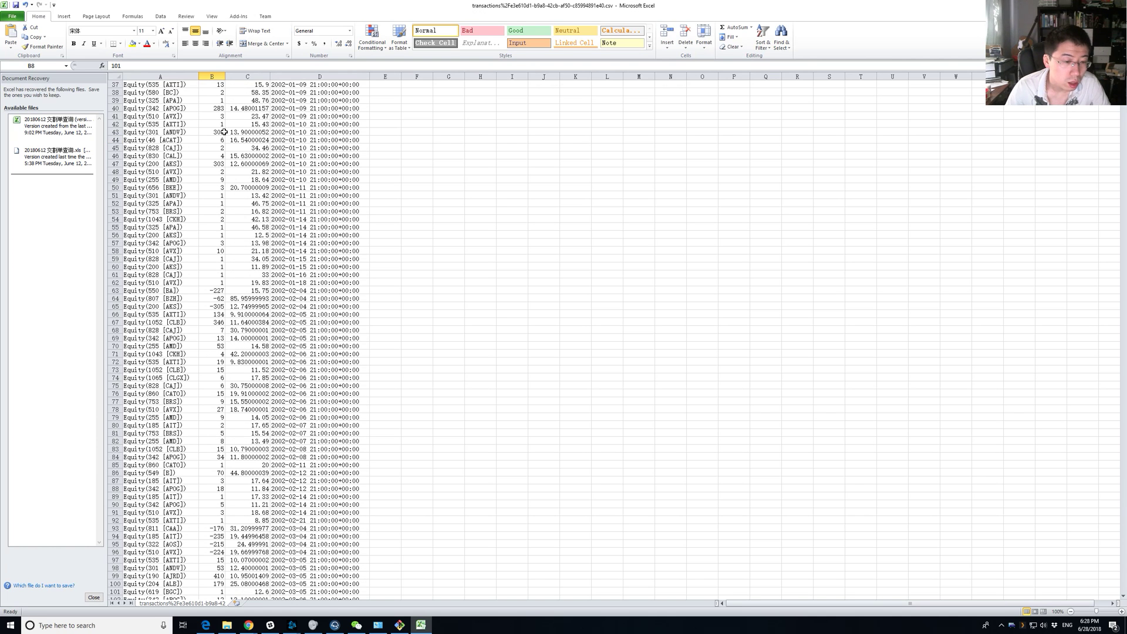
{"action": "scroll", "coordinate": [222, 123], "scroll_direction": "up", "scroll_amount": 20}
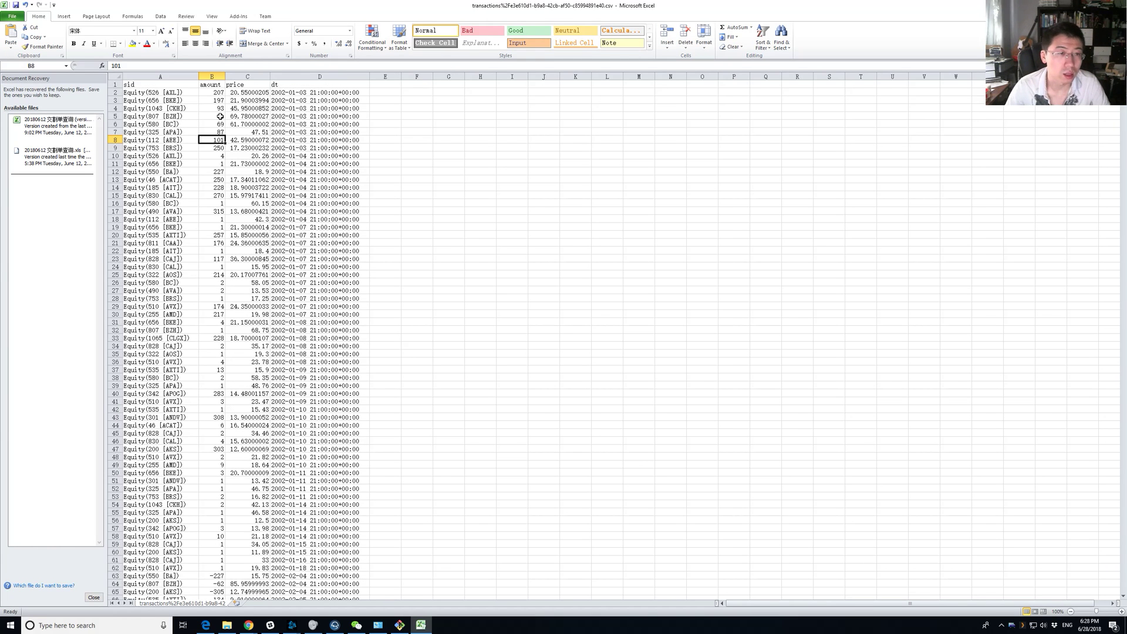
Examine the first amount value, its column header and the first trade dates.
{"action": "left_click", "coordinate": [218, 93]}
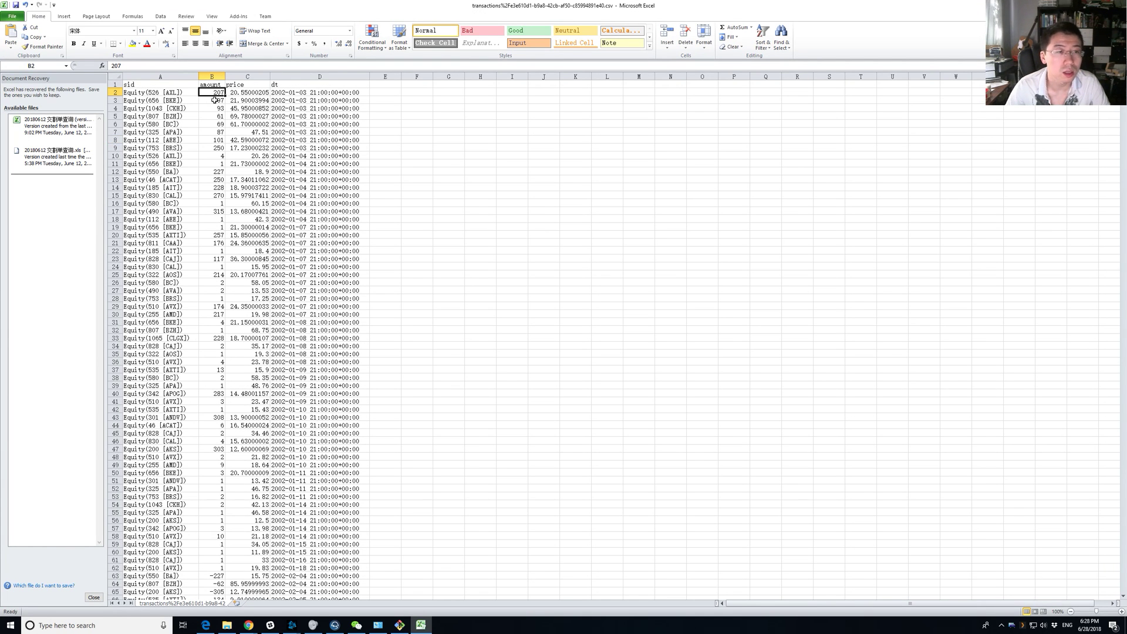
{"action": "left_click", "coordinate": [215, 84]}
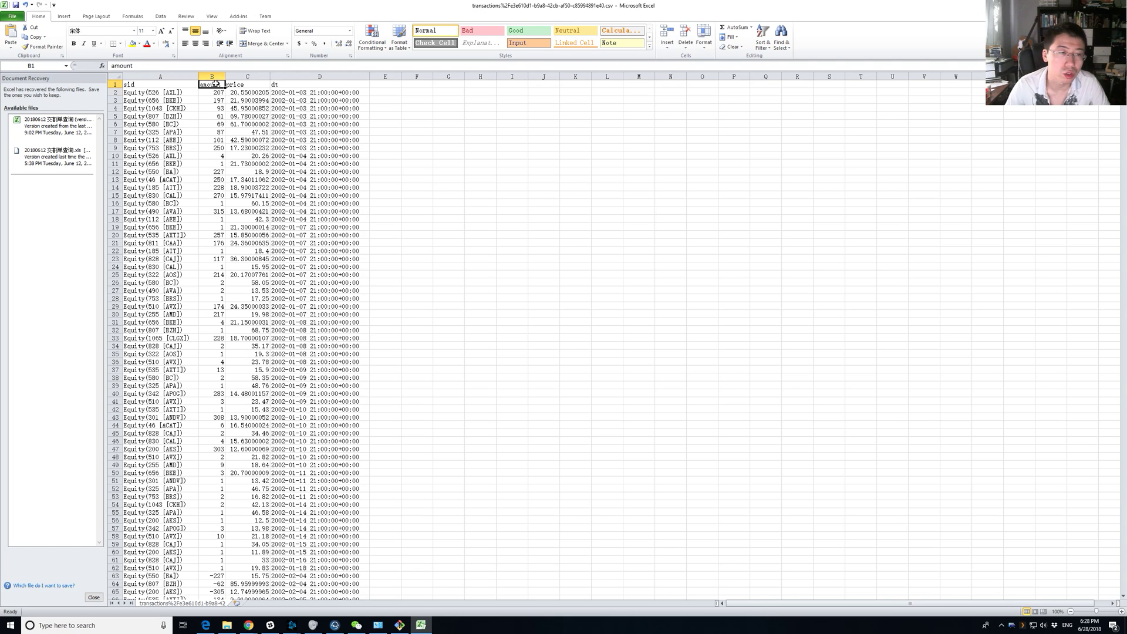
{"action": "left_click", "coordinate": [217, 92]}
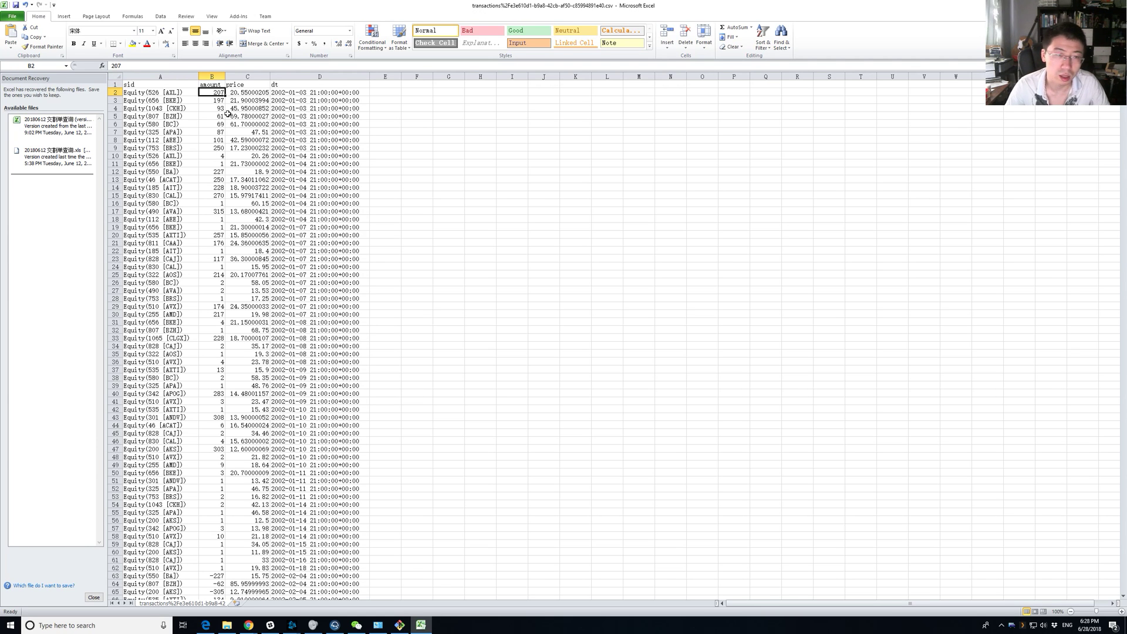
{"action": "left_click", "coordinate": [302, 92]}
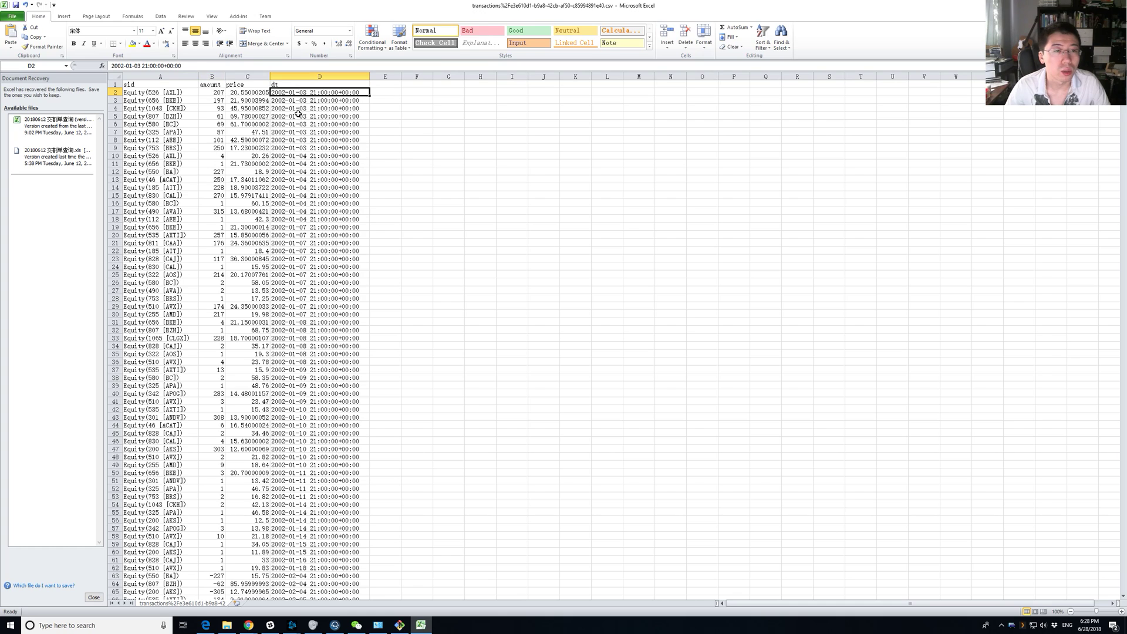
{"action": "left_click", "coordinate": [311, 147], "text": "shift"}
{"action": "left_click", "coordinate": [326, 98]}
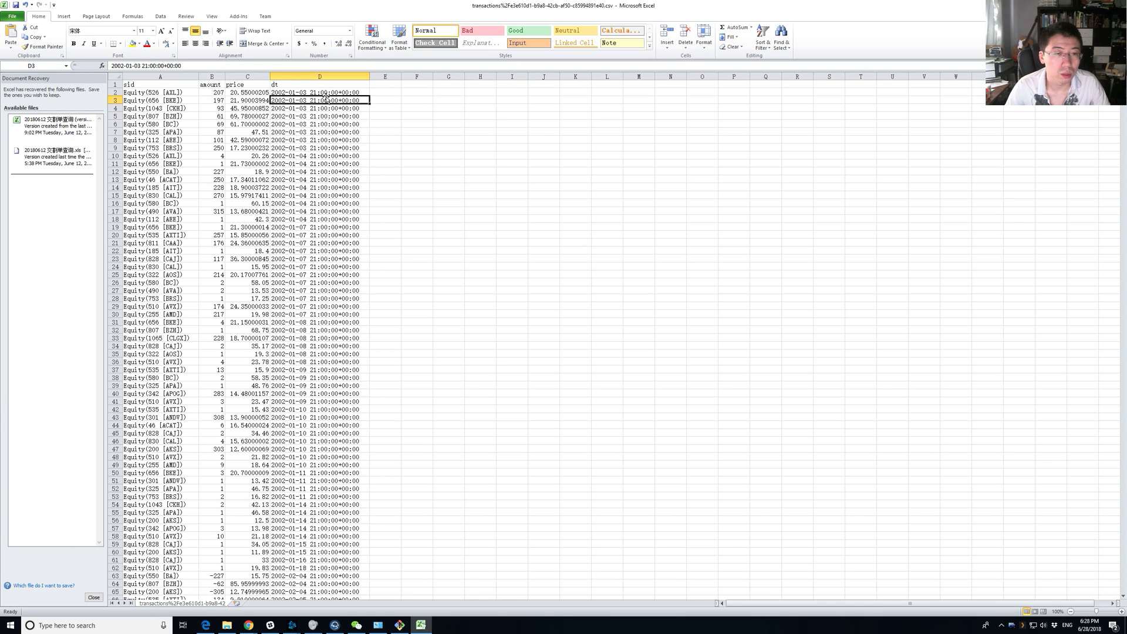
{"action": "left_click", "coordinate": [324, 92]}
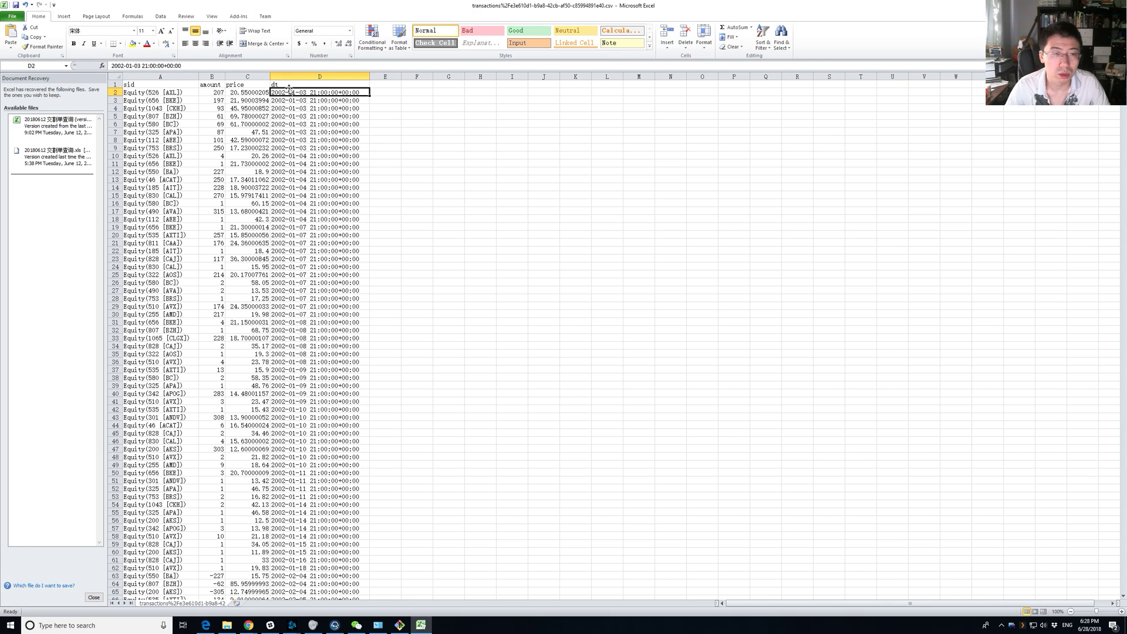
Select the first nine equity ids, compare ids with amounts, and jump to the data's end.
{"action": "left_click_drag", "start_coordinate": [176, 94], "coordinate": [188, 160]}
{"action": "left_click", "coordinate": [217, 91]}
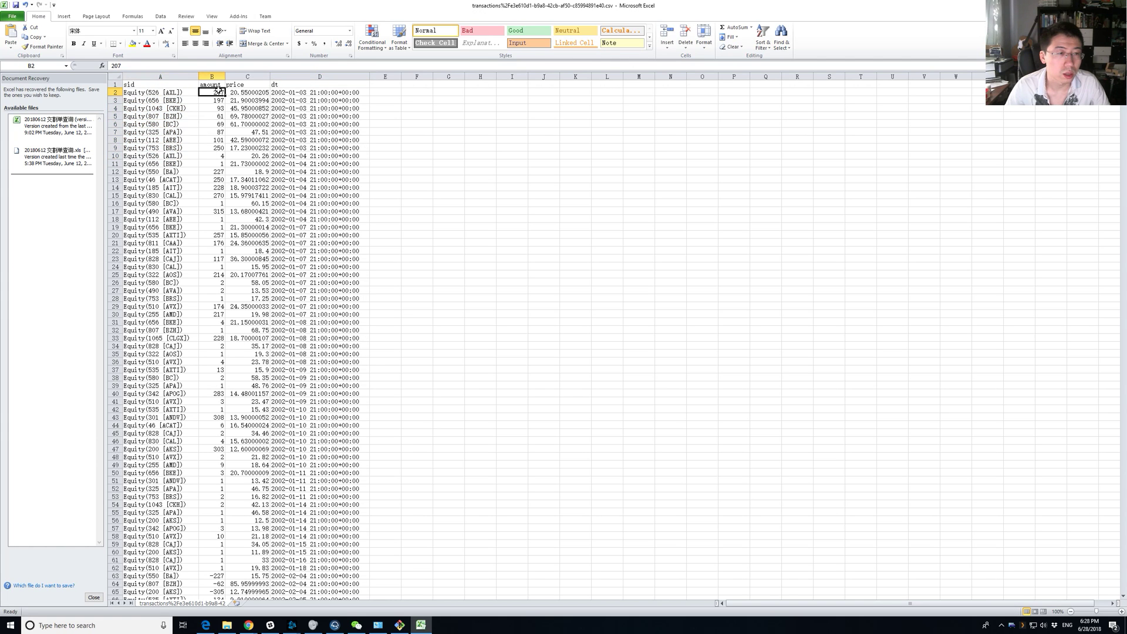
{"action": "left_click", "coordinate": [179, 92]}
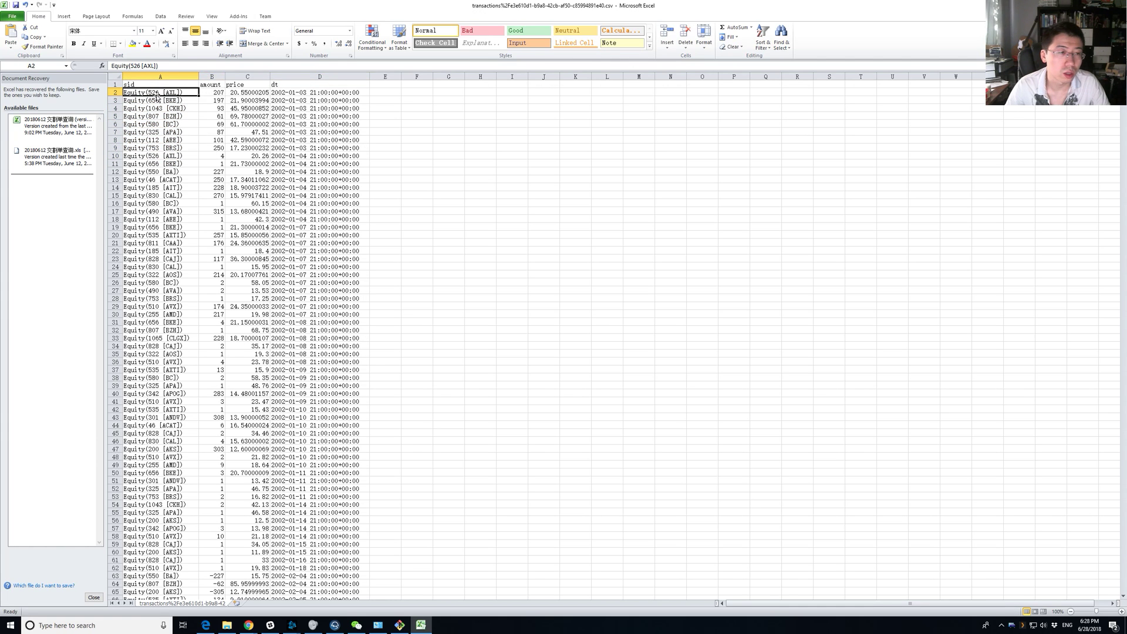
{"action": "left_click", "coordinate": [213, 107]}
{"action": "left_click", "coordinate": [179, 100]}
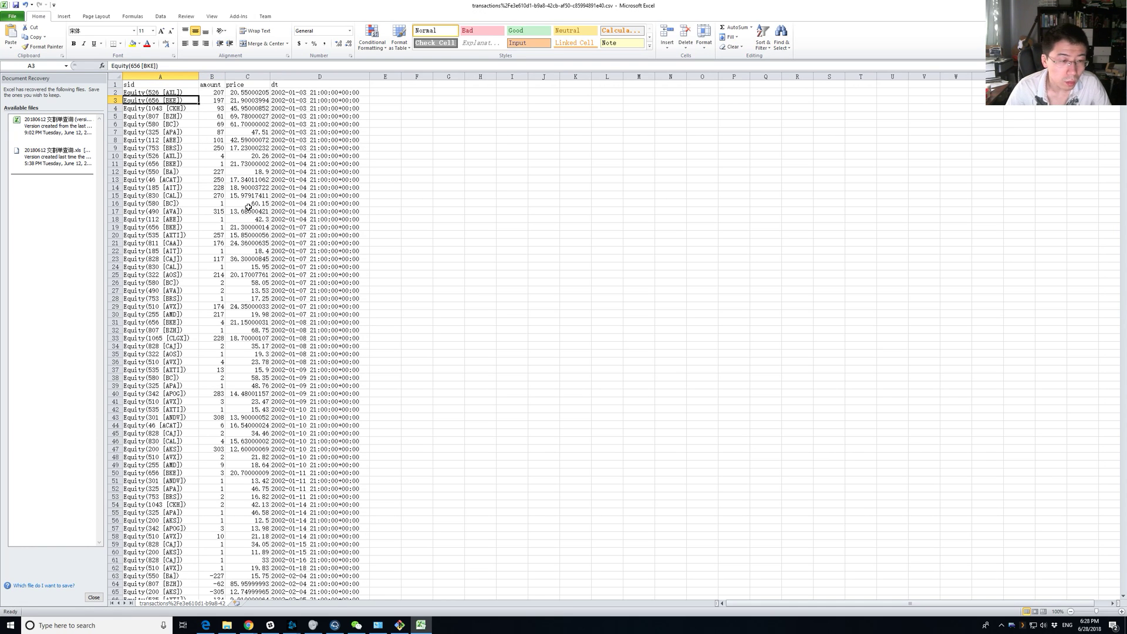
{"action": "scroll", "coordinate": [1087, 176], "scroll_direction": "down", "scroll_amount": 20}
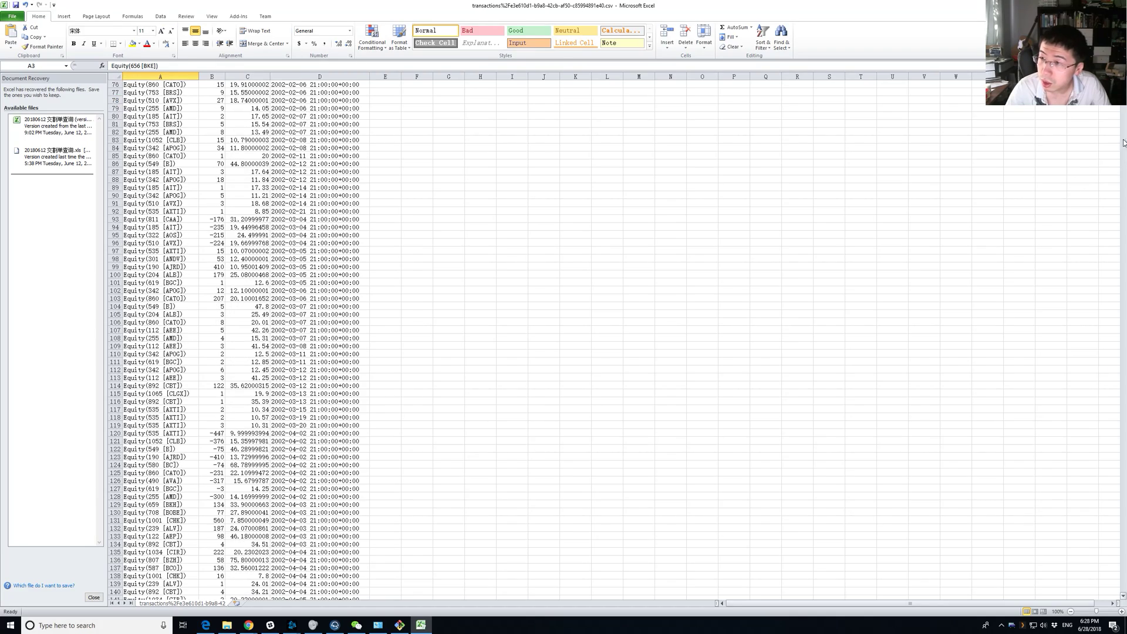
{"action": "left_click_drag", "start_coordinate": [1124, 89], "coordinate": [1123, 589]}
Search the sheet for 'egy' with Ctrl+F, then close the search.
{"action": "left_click", "coordinate": [563, 388]}
{"action": "key", "text": "ctrl+f"}
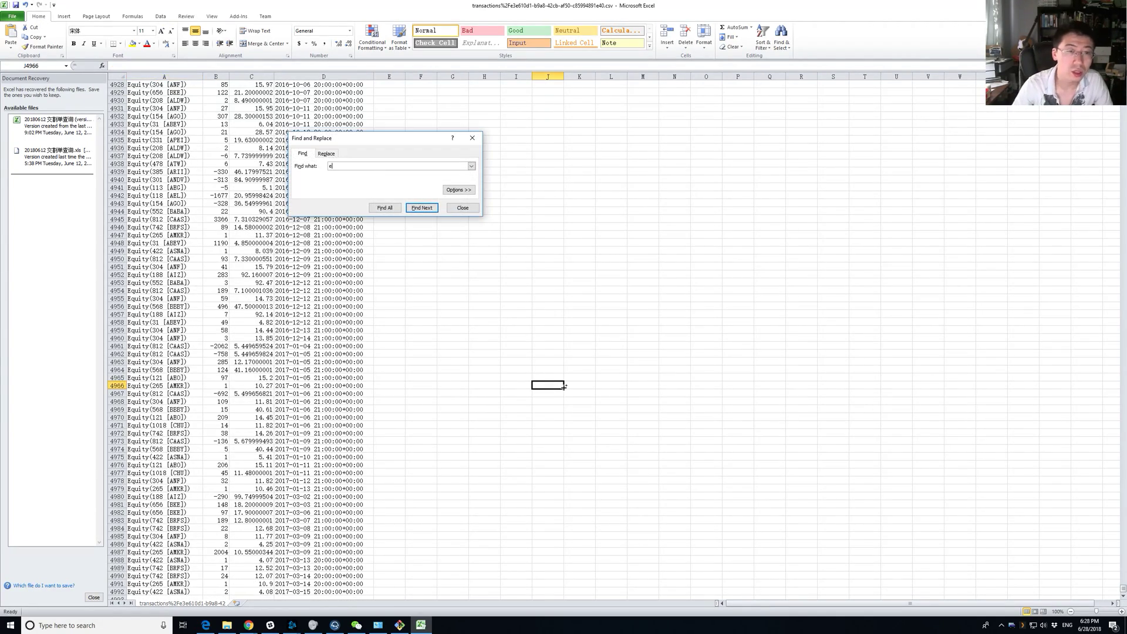
{"action": "type", "text": "egy"}
{"action": "key", "text": "Return"}
{"action": "key", "text": "Return"}
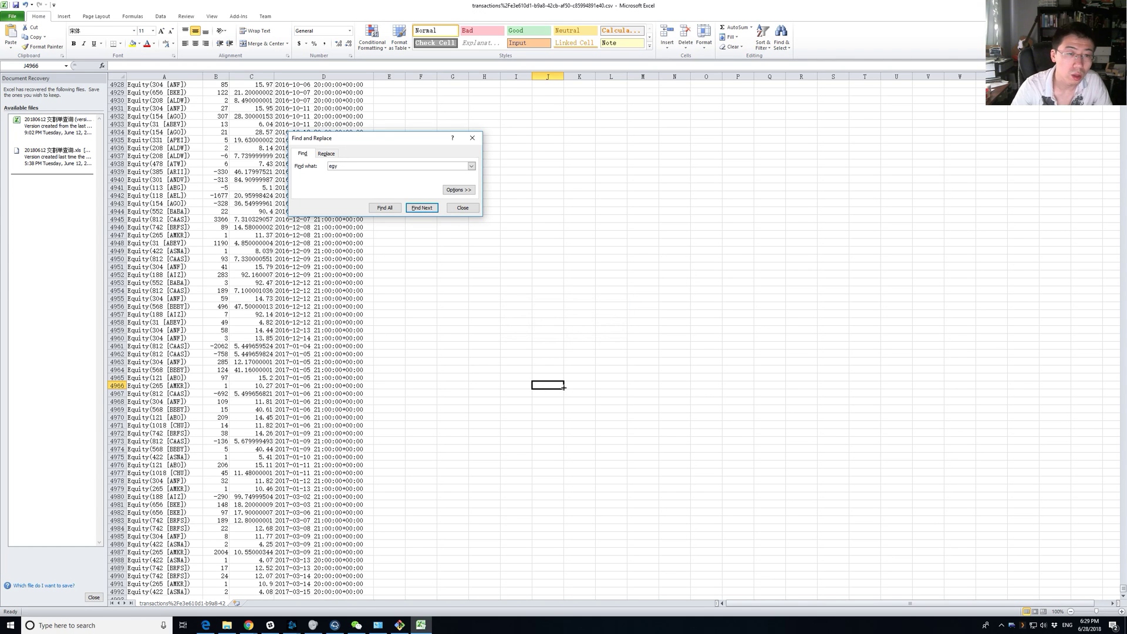
{"action": "key", "text": "Return"}
{"action": "key", "text": "Return"}
{"action": "key", "text": "Escape"}
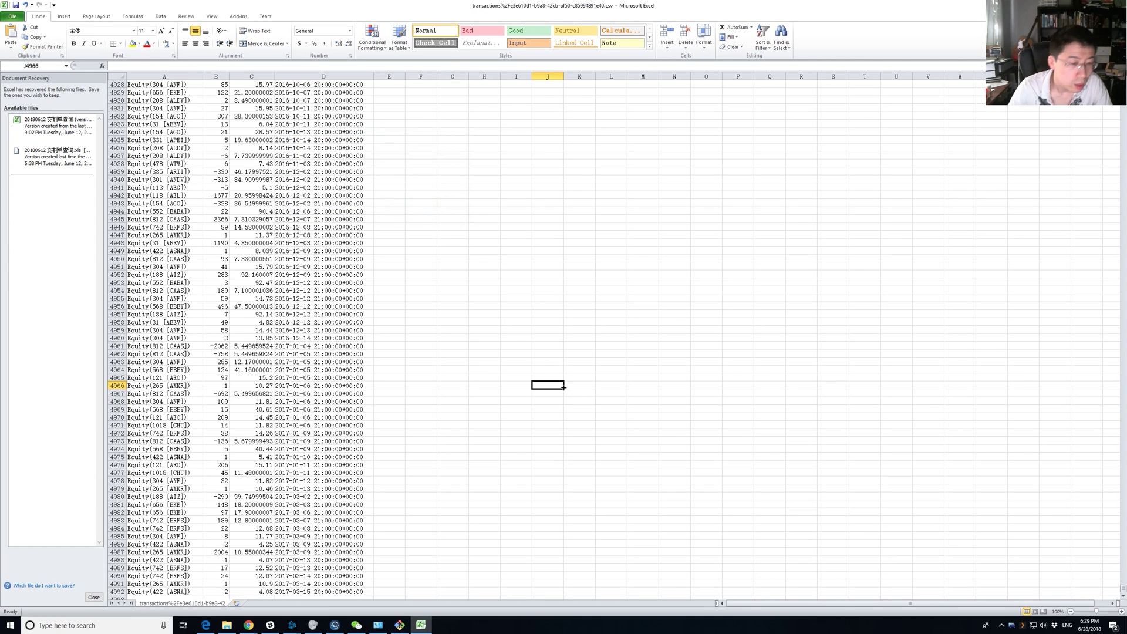
{"action": "scroll", "coordinate": [234, 218], "scroll_direction": "up", "scroll_amount": 6}
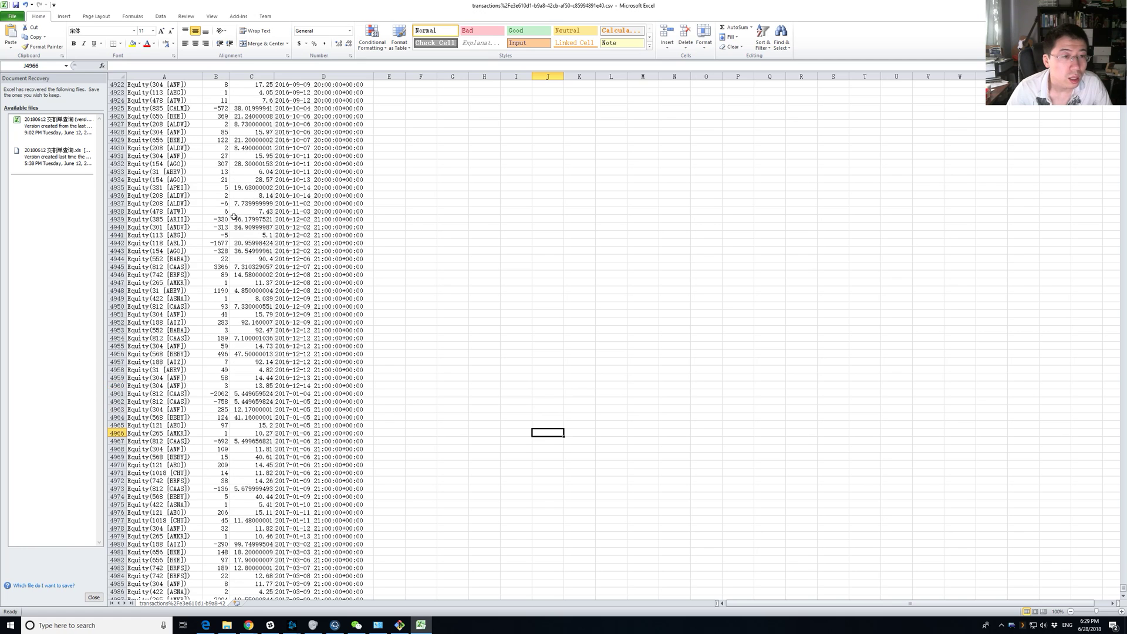
Sum four selected prices and inspect the price and trade date around row 4933.
{"action": "left_click_drag", "start_coordinate": [246, 134], "coordinate": [253, 156]}
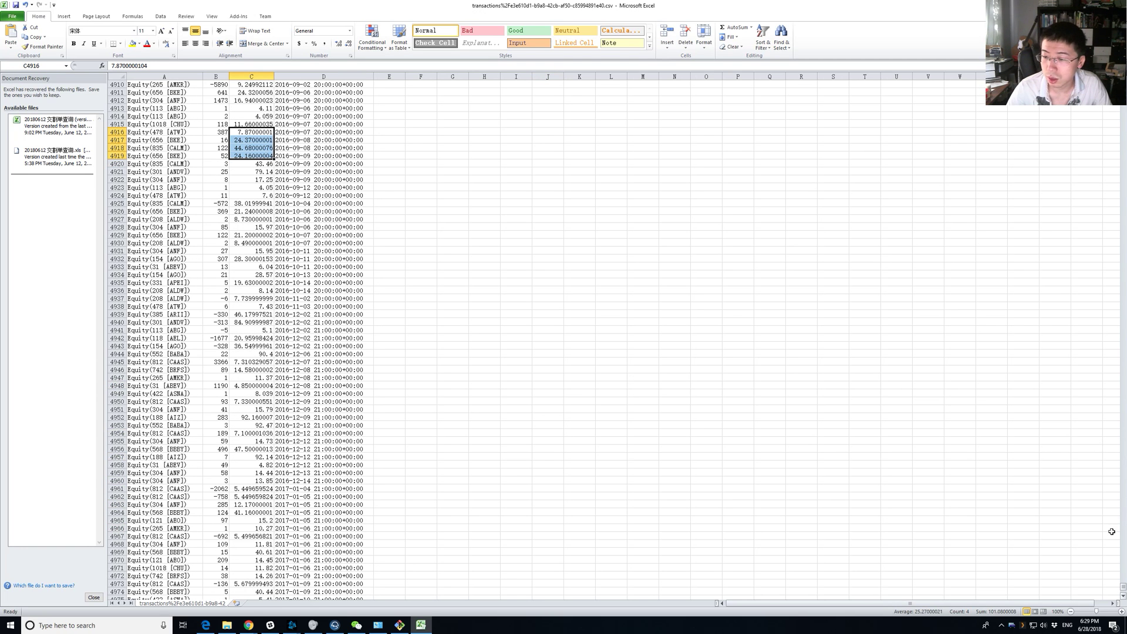
{"action": "left_click", "coordinate": [247, 284]}
{"action": "left_click", "coordinate": [335, 268]}
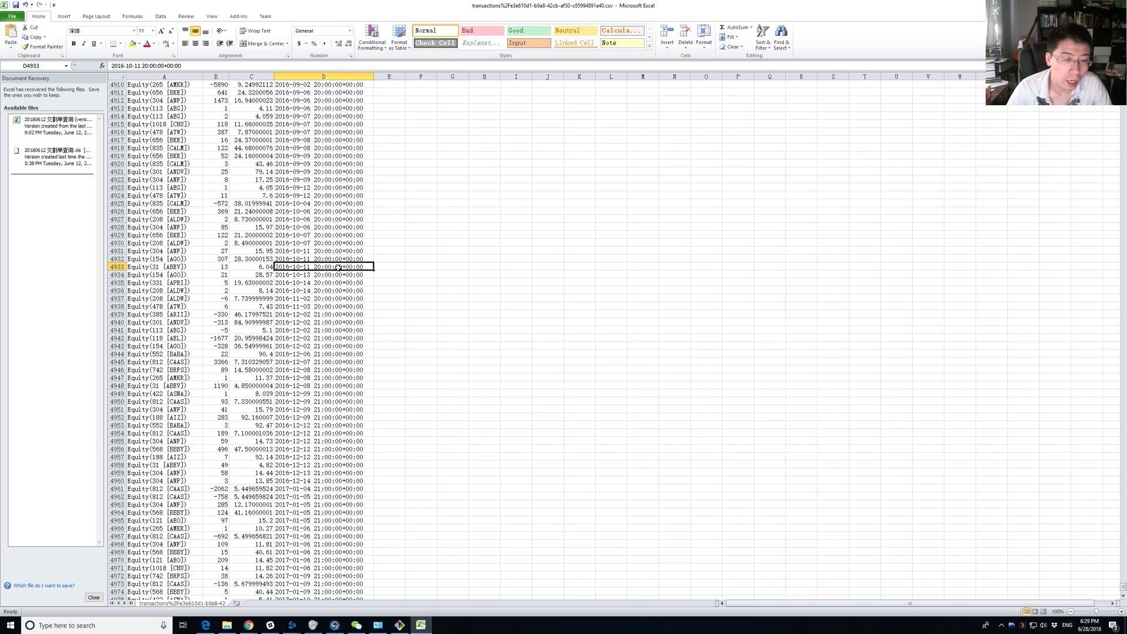
{"action": "scroll", "coordinate": [337, 277], "scroll_direction": "up", "scroll_amount": 20}
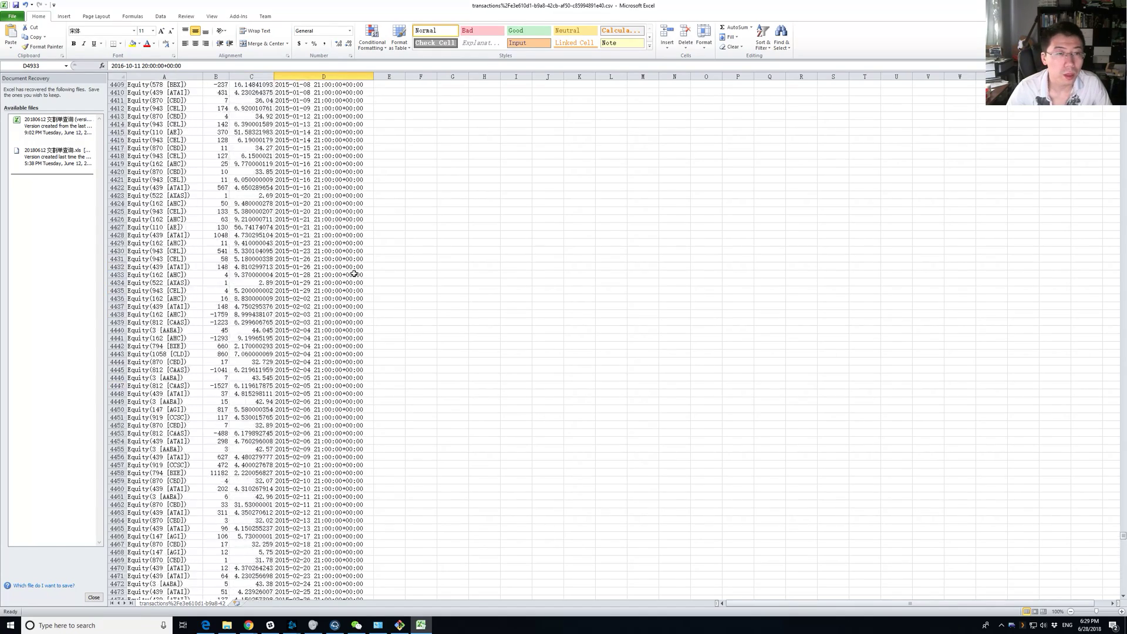
{"action": "scroll", "coordinate": [354, 274], "scroll_direction": "up", "scroll_amount": 20}
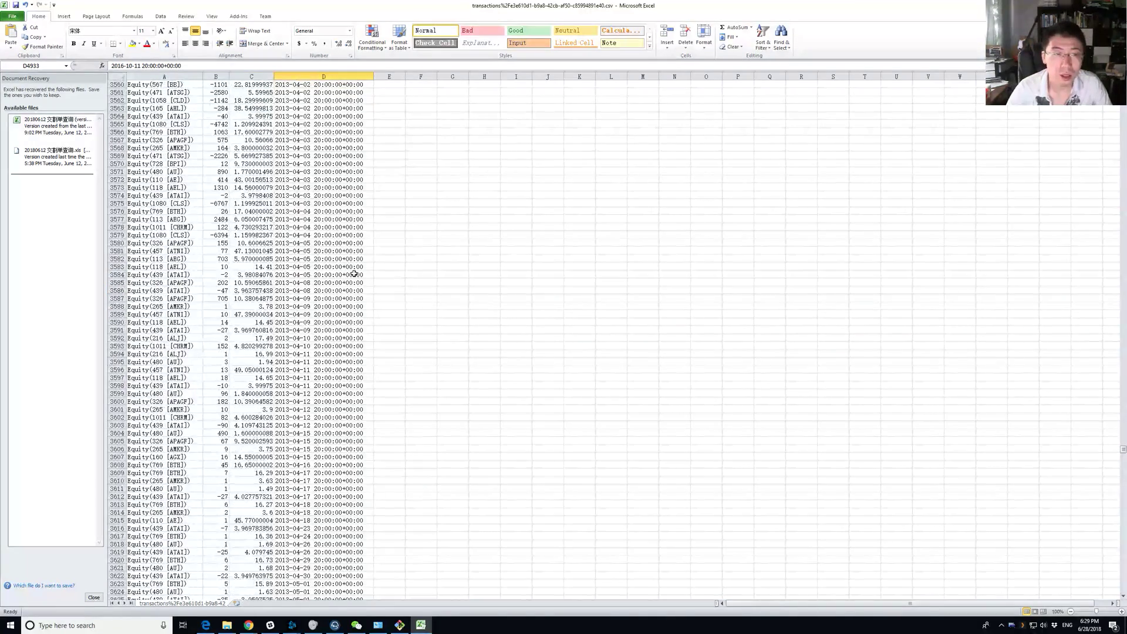
{"action": "left_click", "coordinate": [1087, 377]}
Close Excel with Don't Save and OK the Document Recovery prompt.
{"action": "left_click", "coordinate": [1115, 6]}
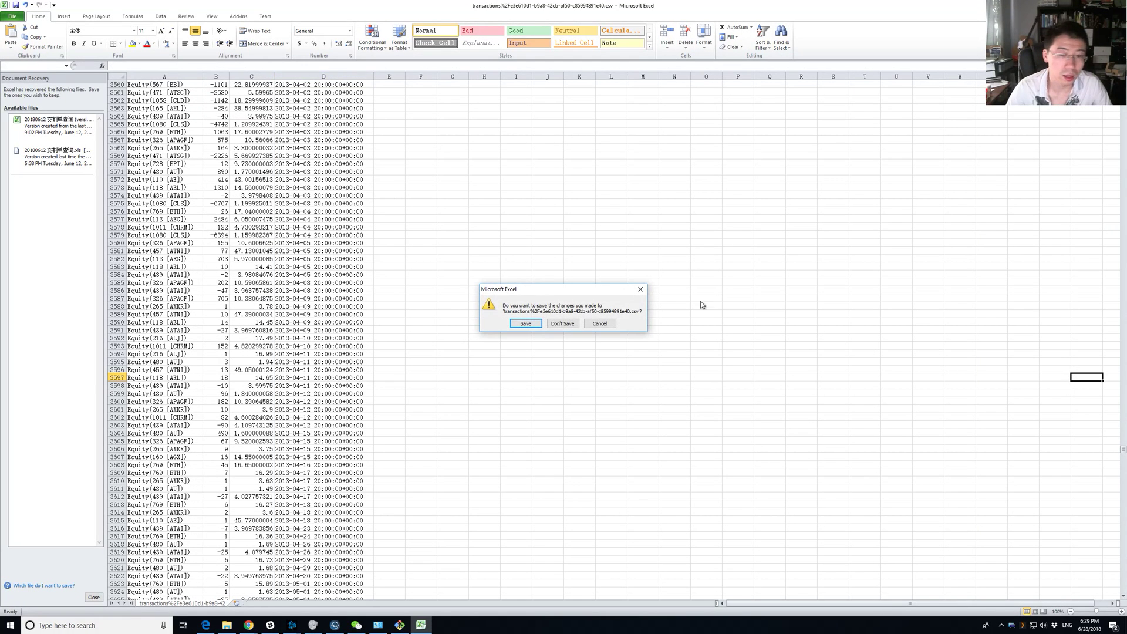
{"action": "left_click", "coordinate": [560, 323]}
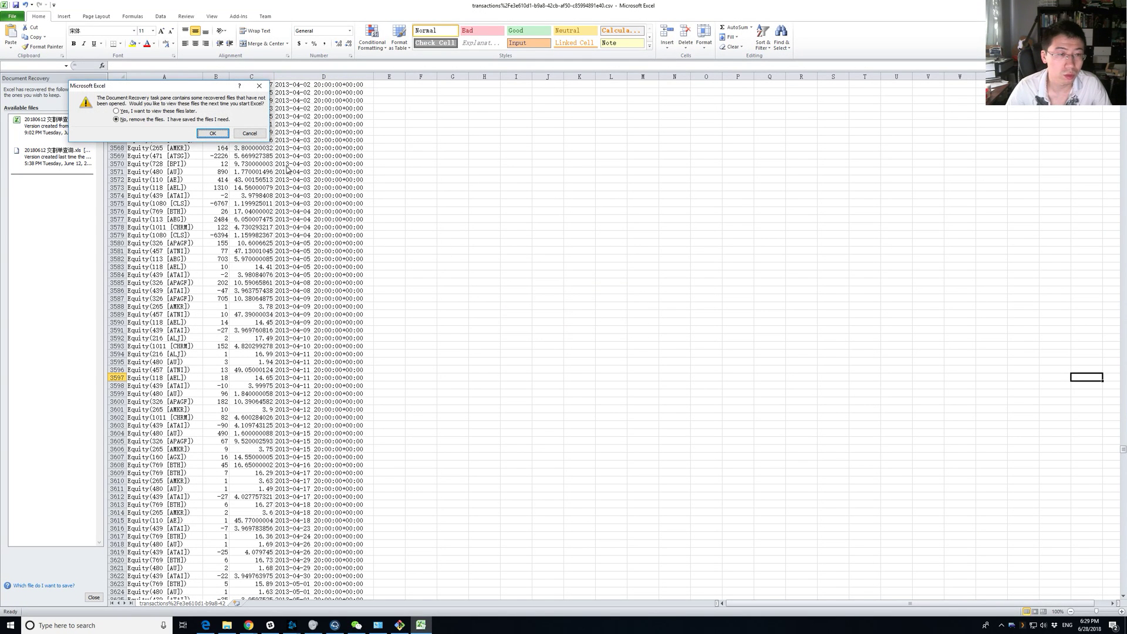
{"action": "left_click", "coordinate": [213, 133]}
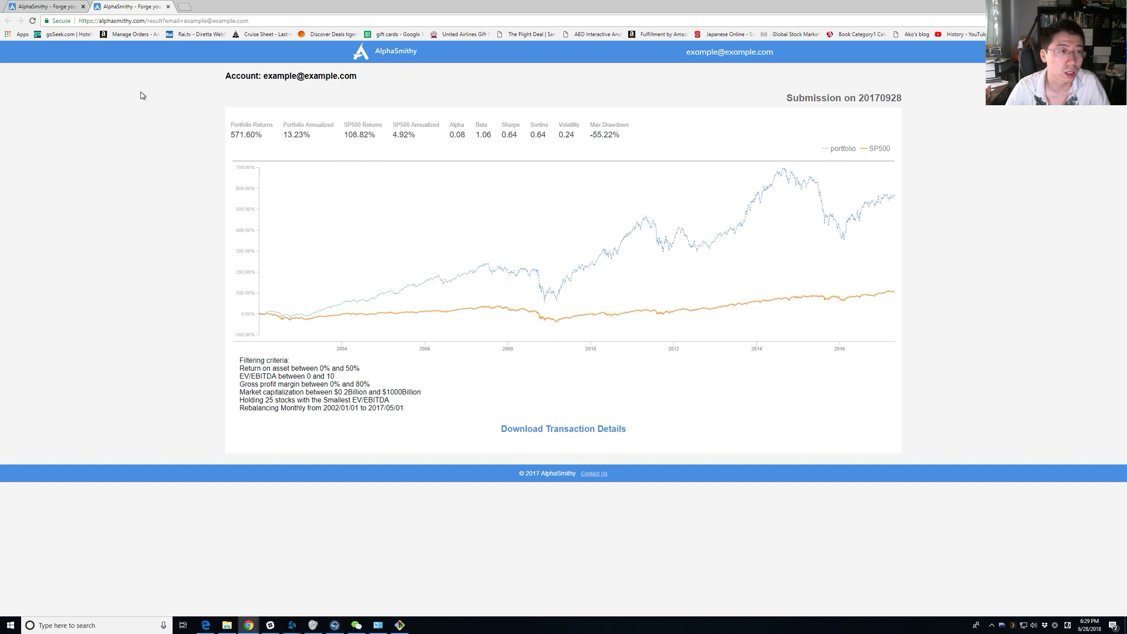
Return to the AlphaSmithy home page and scroll down the backtest form.
{"action": "left_click", "coordinate": [34, 5]}
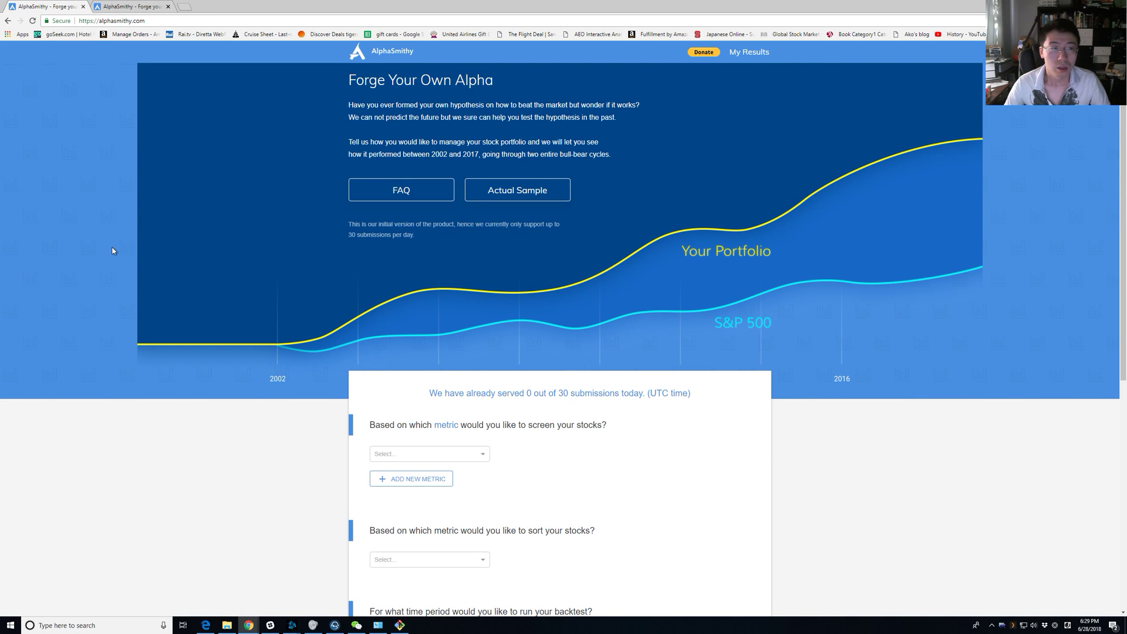
{"action": "scroll", "coordinate": [113, 249], "scroll_direction": "down", "scroll_amount": 5}
{"action": "scroll", "coordinate": [118, 237], "scroll_direction": "up", "scroll_amount": 5}
{"action": "scroll", "coordinate": [118, 237], "scroll_direction": "down", "scroll_amount": 4}
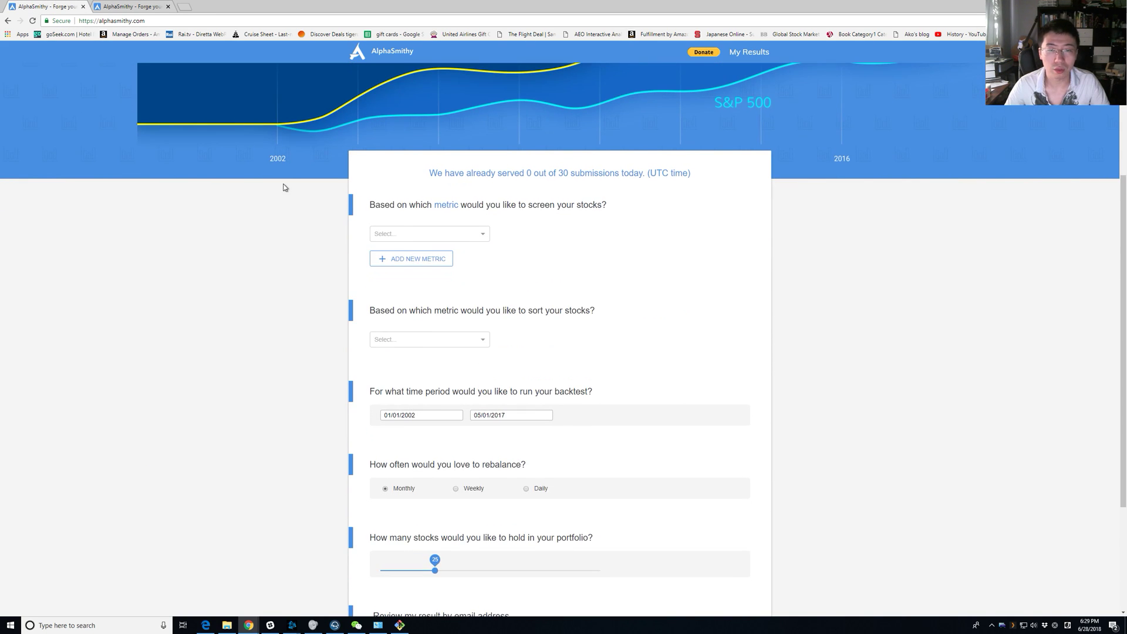
{"action": "right_click", "coordinate": [360, 223]}
{"action": "left_click", "coordinate": [207, 252]}
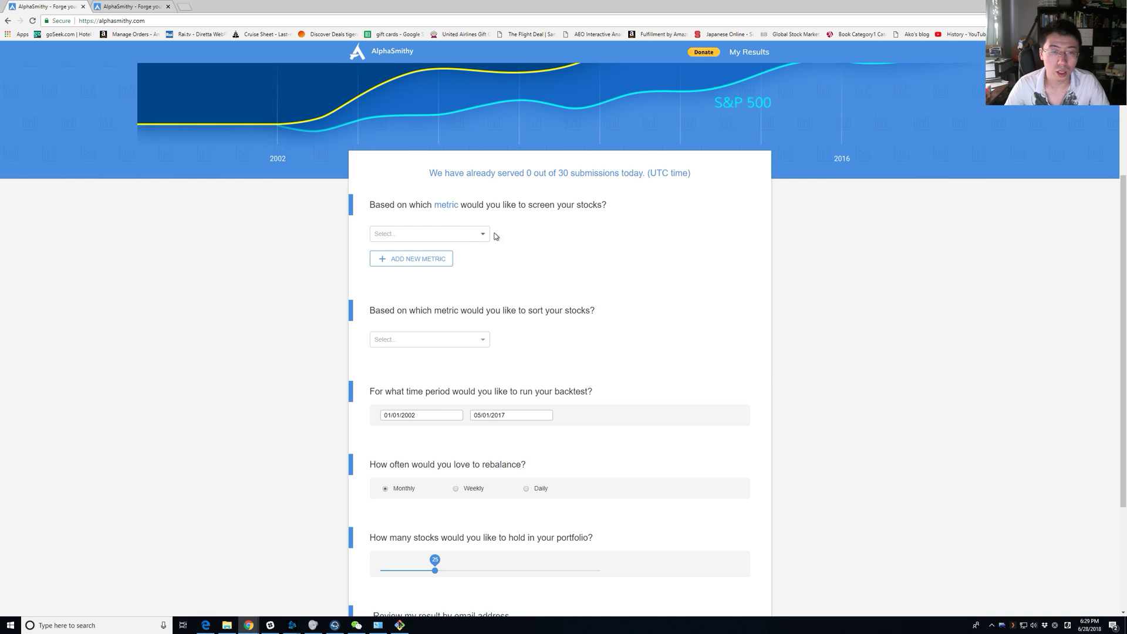
{"action": "scroll", "coordinate": [494, 236], "scroll_direction": "down", "scroll_amount": 2}
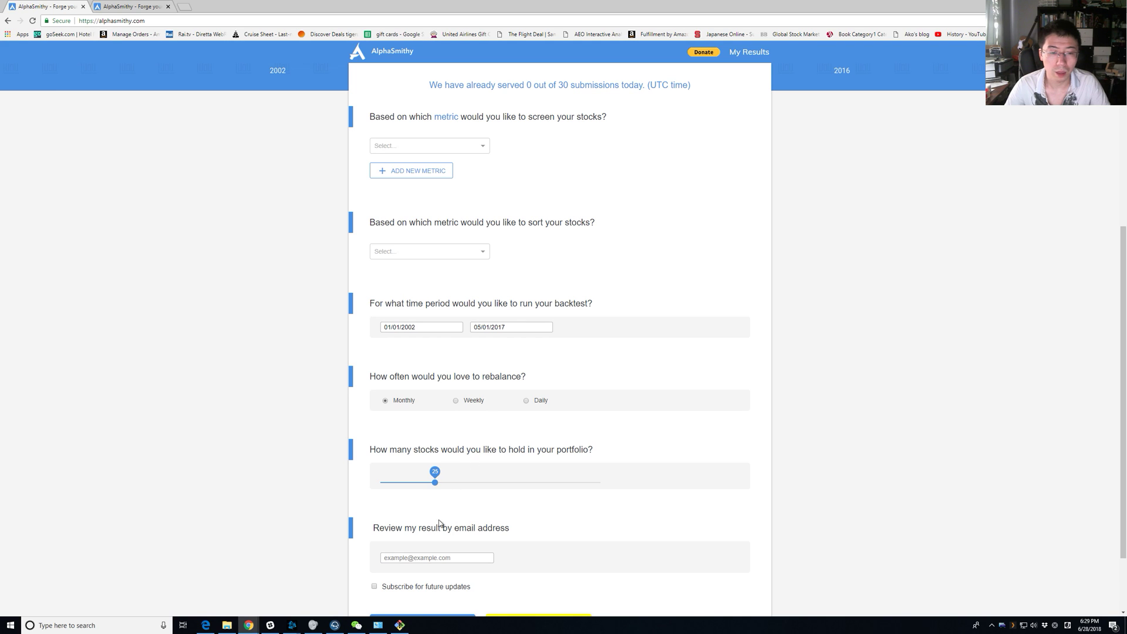
Read the screening question and click its blue 'metric' link for the metric glossary.
{"action": "double_click", "coordinate": [457, 374]}
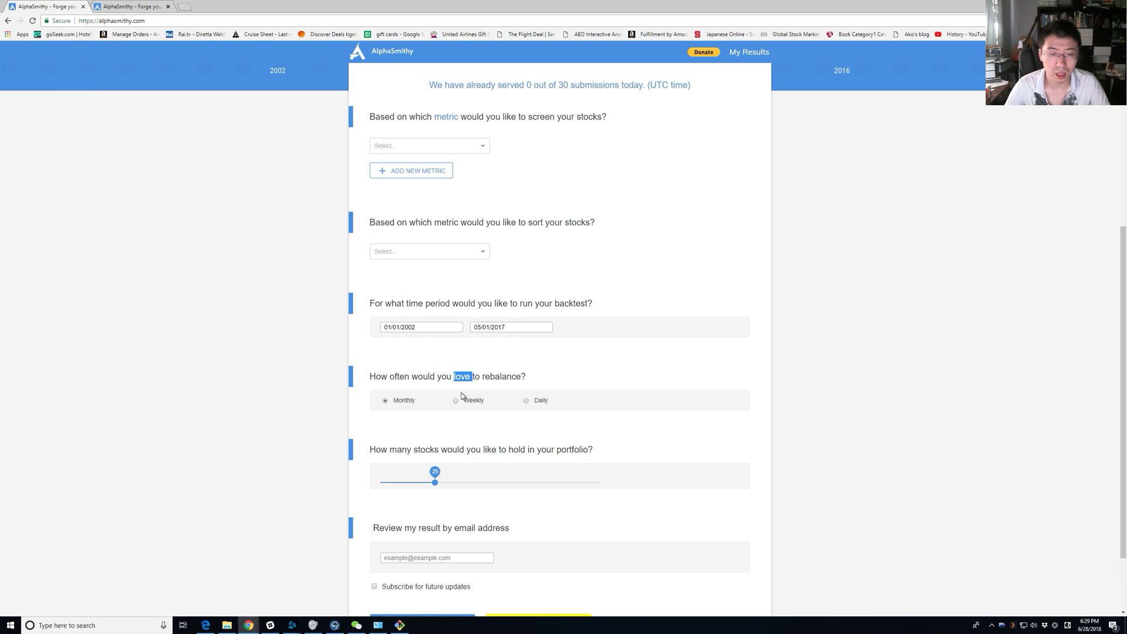
{"action": "double_click", "coordinate": [462, 376]}
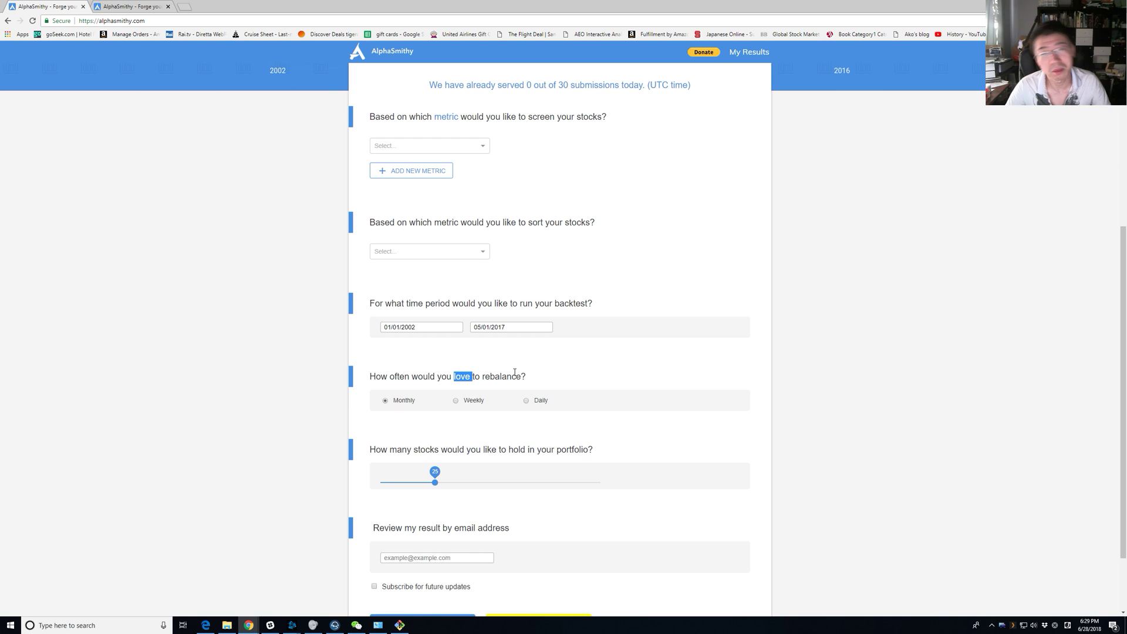
{"action": "left_click", "coordinate": [583, 377]}
{"action": "scroll", "coordinate": [584, 376], "scroll_direction": "down", "scroll_amount": 2}
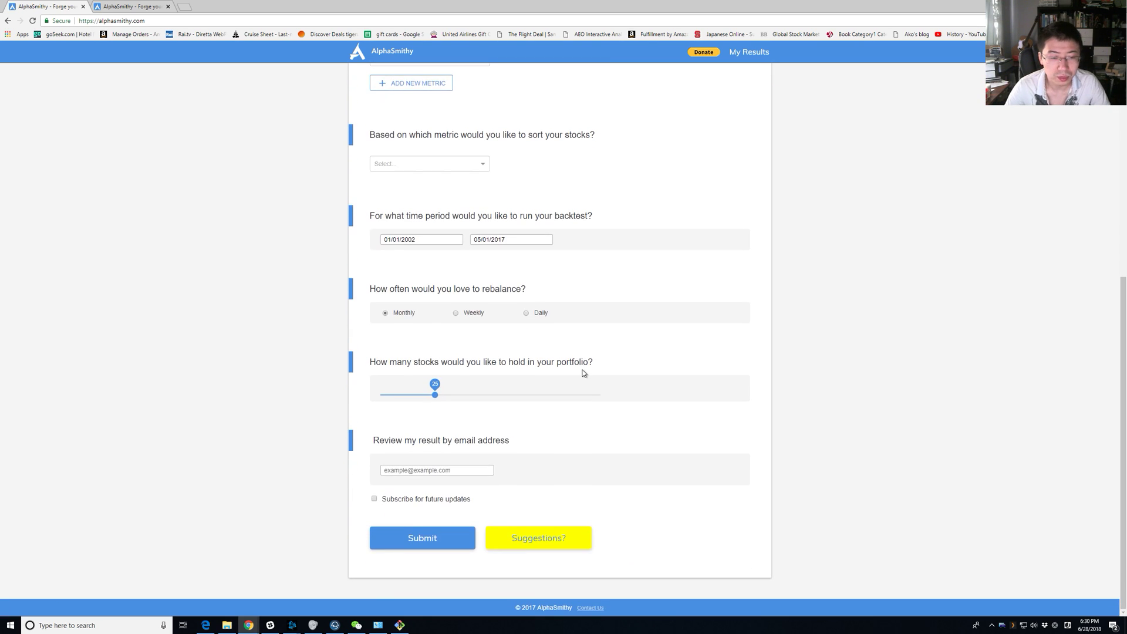
{"action": "scroll", "coordinate": [463, 516], "scroll_direction": "up", "scroll_amount": 1}
{"action": "left_click", "coordinate": [464, 516]}
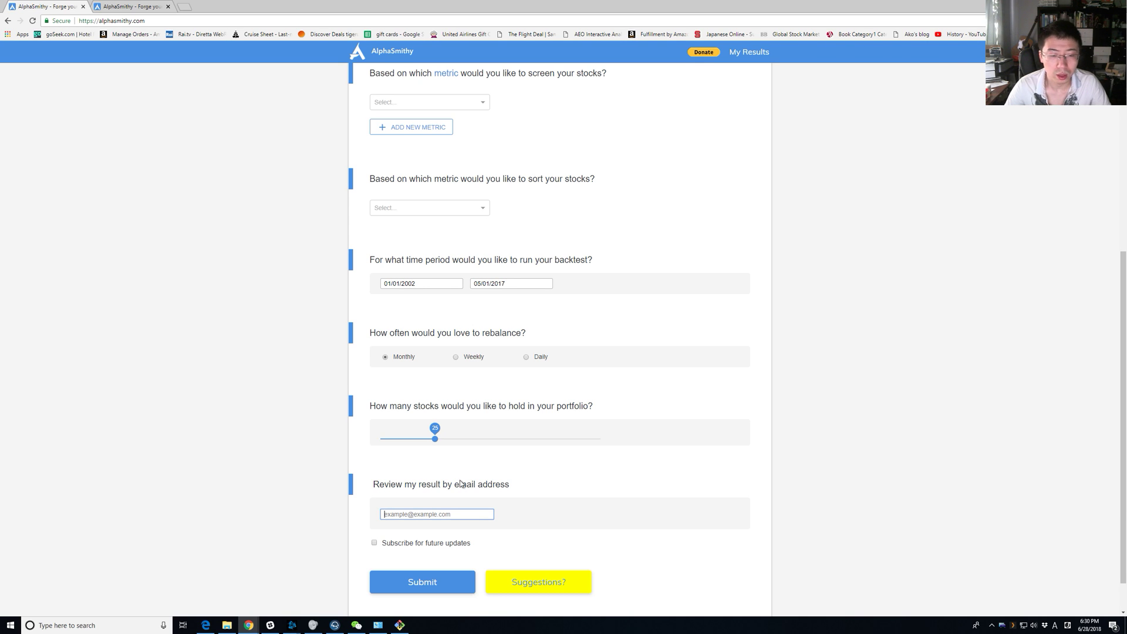
{"action": "scroll", "coordinate": [470, 468], "scroll_direction": "up", "scroll_amount": 3}
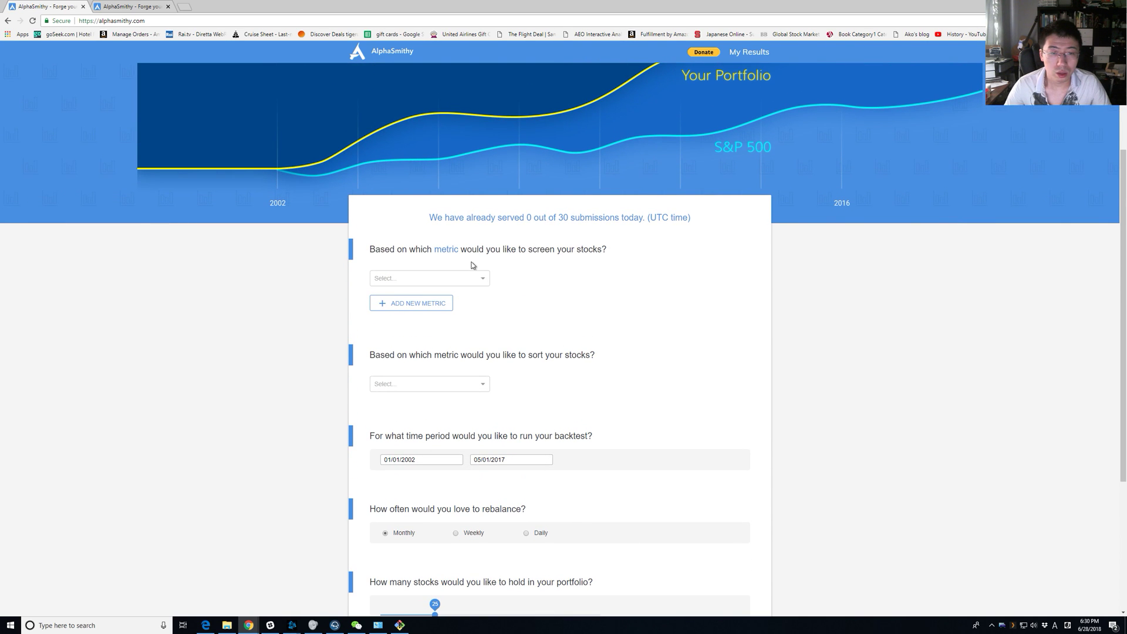
{"action": "left_click", "coordinate": [445, 250]}
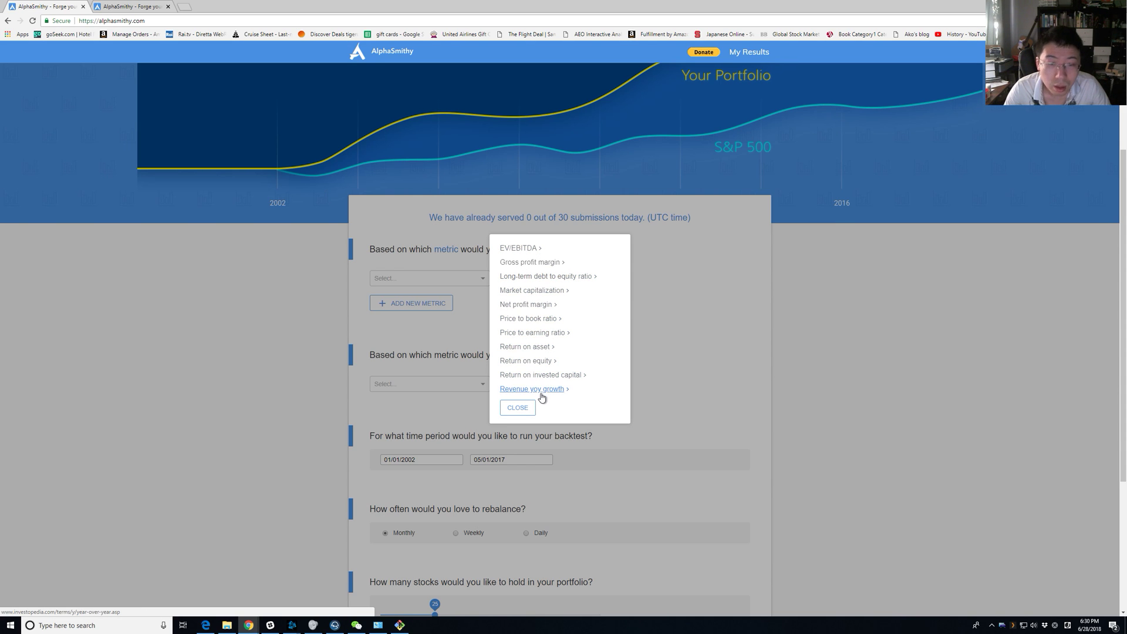
Close the metric list and briefly look at the first screening metric's choices.
{"action": "left_click", "coordinate": [432, 317]}
{"action": "left_click", "coordinate": [470, 274]}
{"action": "scroll", "coordinate": [472, 323], "scroll_direction": "down", "scroll_amount": 3}
{"action": "scroll", "coordinate": [473, 327], "scroll_direction": "down", "scroll_amount": 3}
{"action": "scroll", "coordinate": [448, 198], "scroll_direction": "up", "scroll_amount": 4}
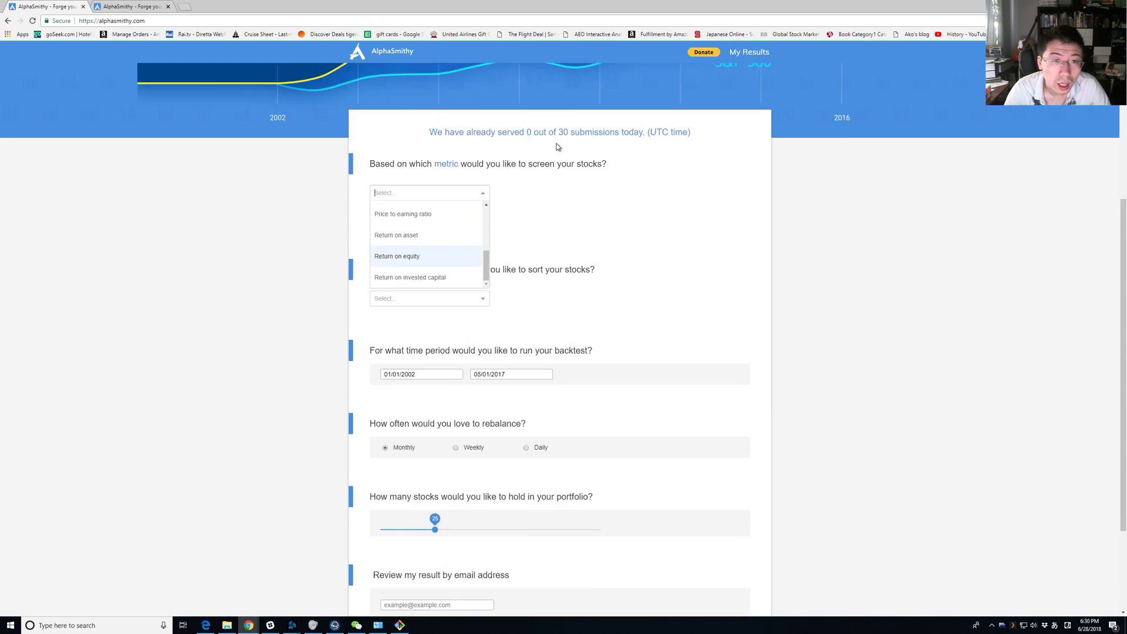
Read the Investopedia Price-Earnings Ratio article from the metric list, then close it.
{"action": "left_click", "coordinate": [448, 293]}
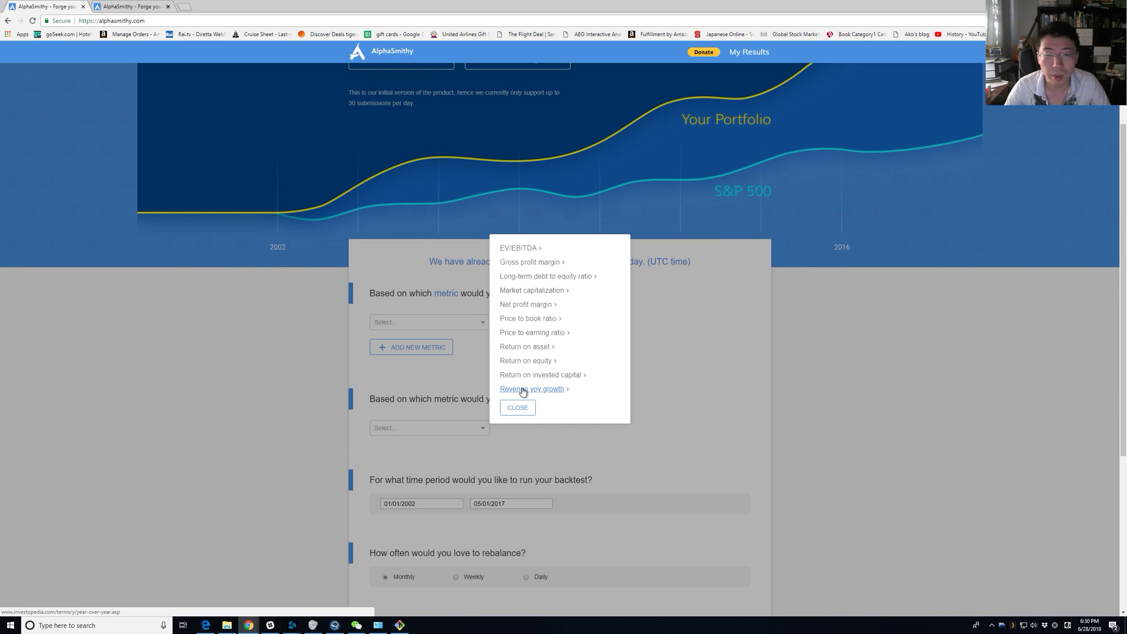
{"action": "left_click", "coordinate": [544, 340], "text": "ctrl"}
{"action": "left_click", "coordinate": [209, 4]}
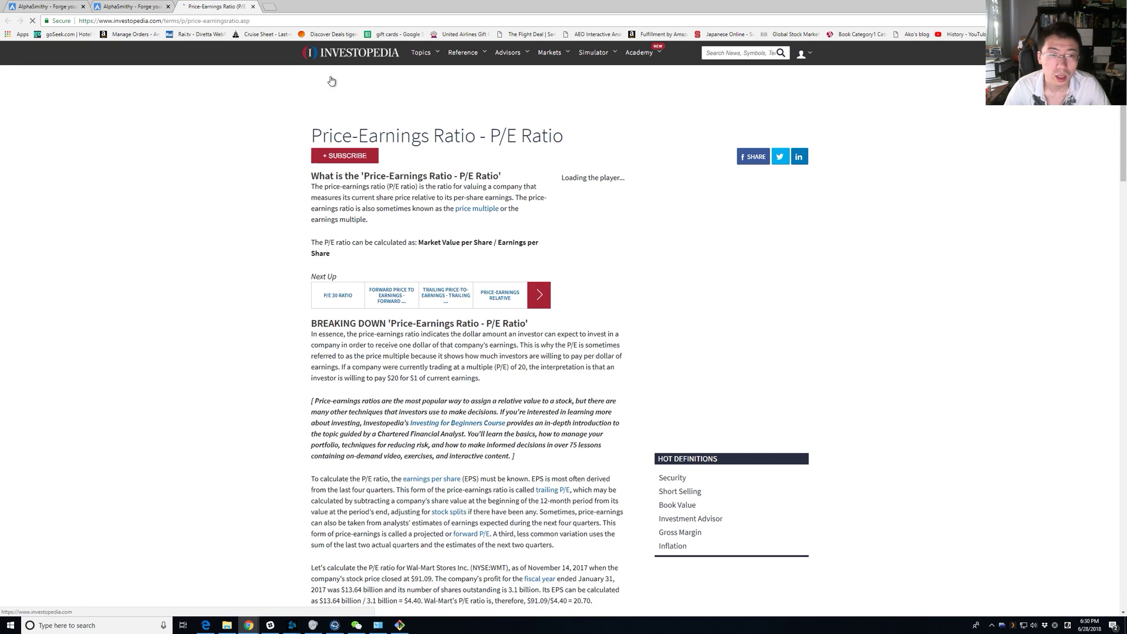
{"action": "left_click", "coordinate": [543, 140]}
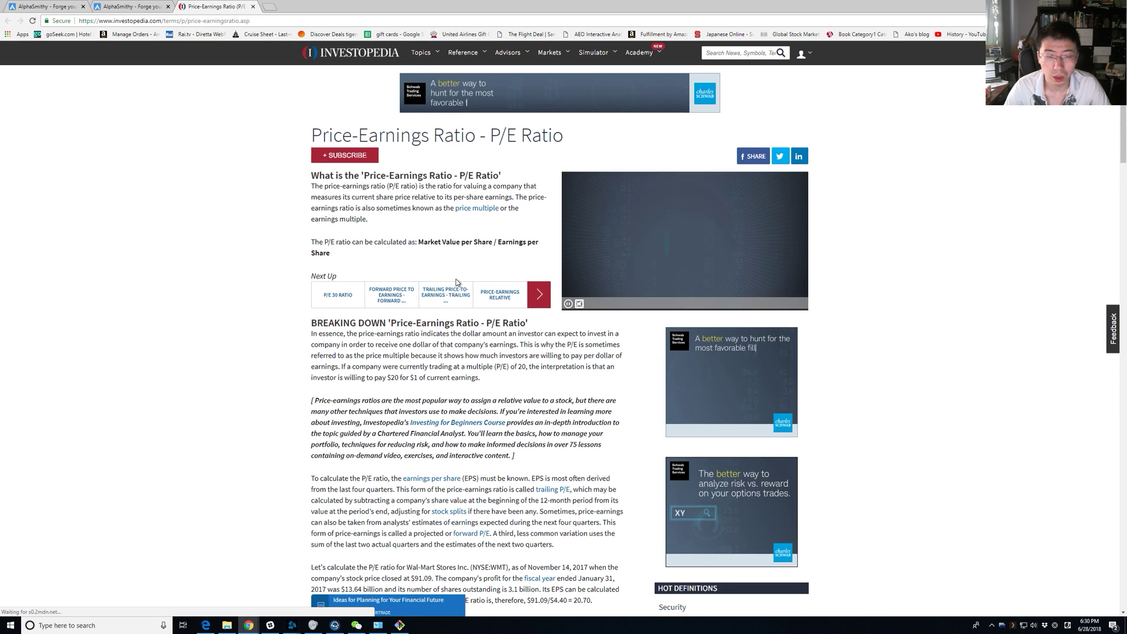
{"action": "key", "text": "ctrl+w"}
{"action": "left_click", "coordinate": [45, 5]}
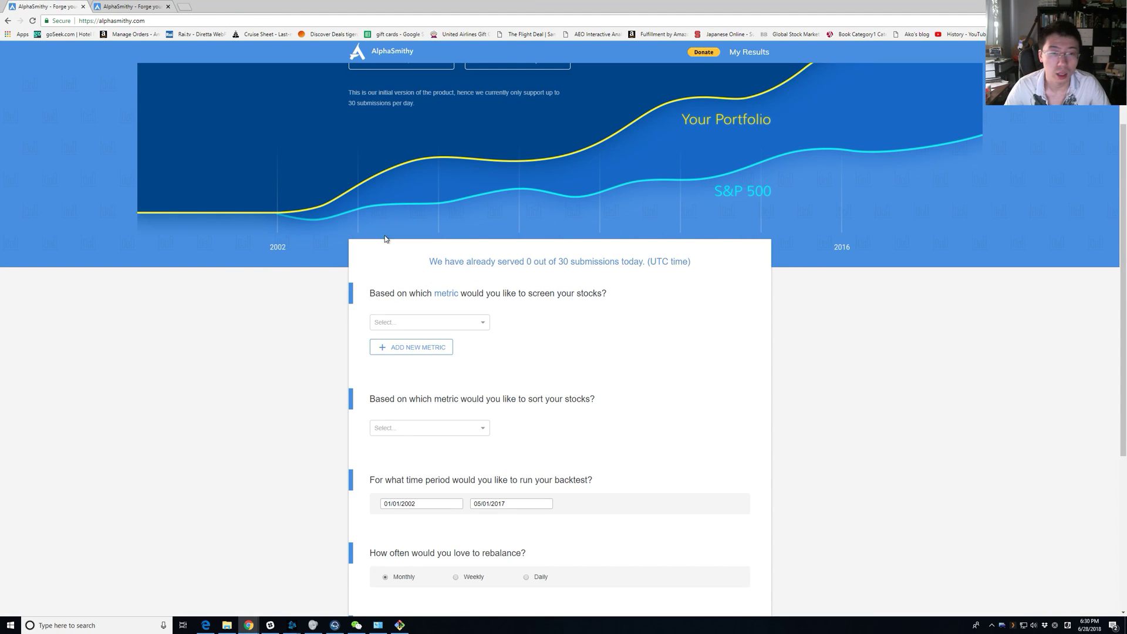
Read the EBITDA/EV Multiple article, close it, and open the first metric's dropdown.
{"action": "left_click", "coordinate": [446, 295]}
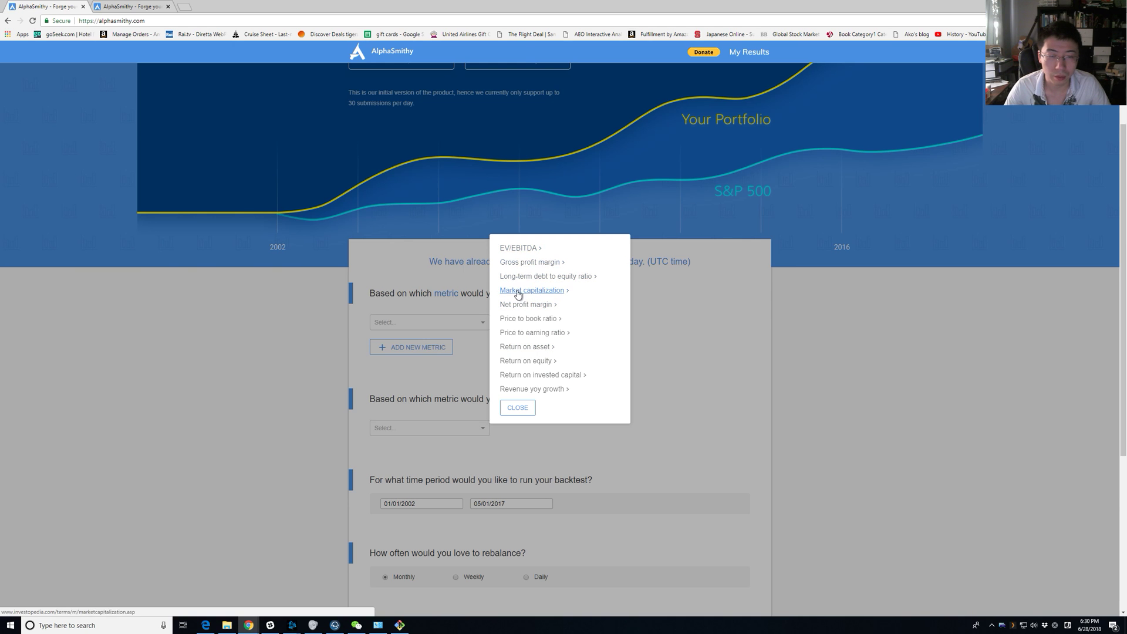
{"action": "left_click", "coordinate": [518, 248]}
{"action": "left_click", "coordinate": [233, 5]}
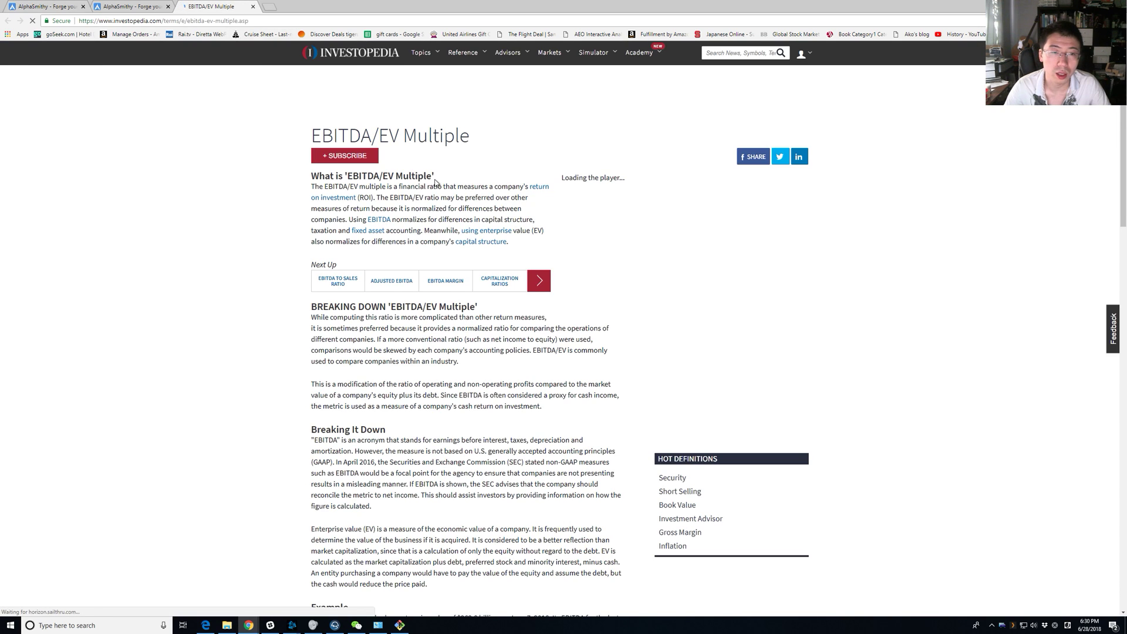
{"action": "left_click", "coordinate": [253, 6]}
{"action": "left_click", "coordinate": [38, 5]}
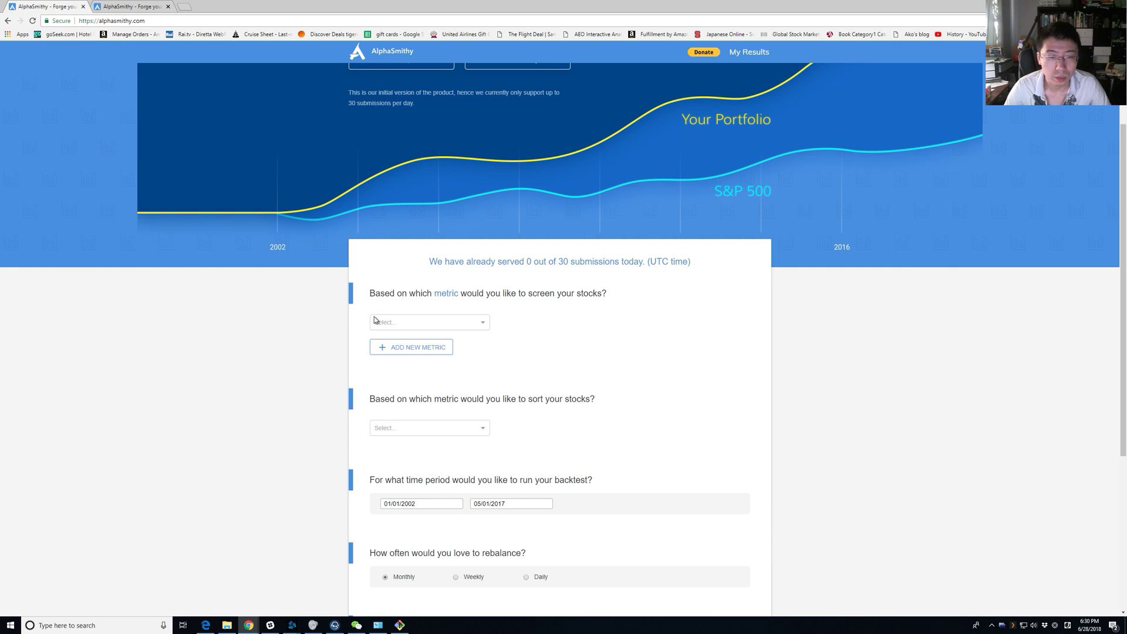
{"action": "left_click", "coordinate": [403, 328]}
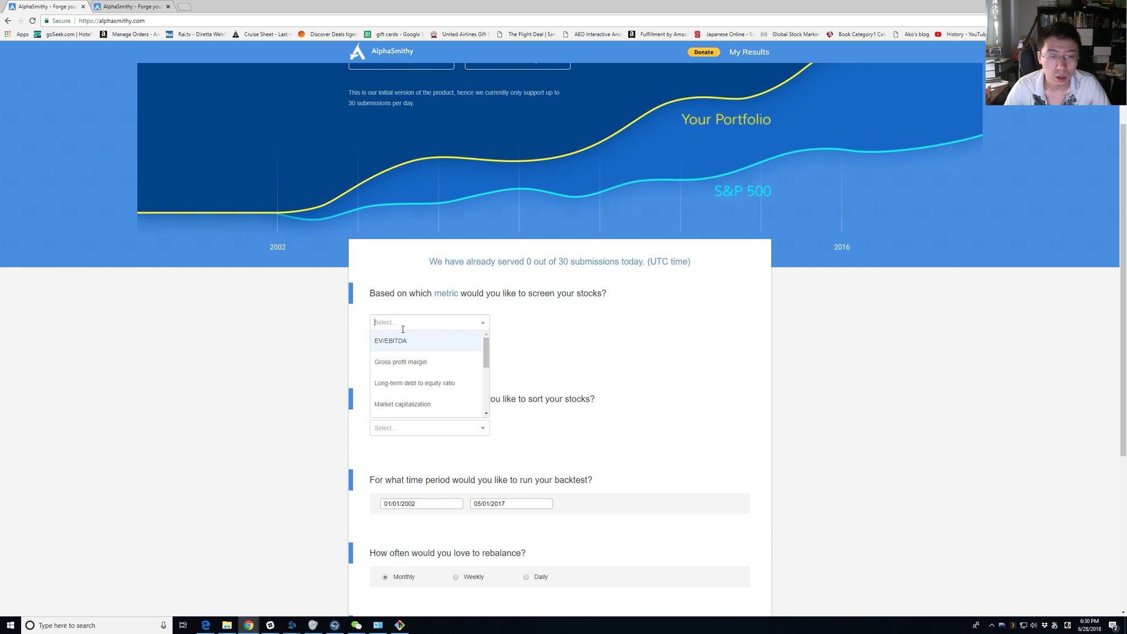
Choose Long-term debt to equity ratio as the first metric, keeping the 0–50 range.
{"action": "left_click", "coordinate": [451, 385]}
{"action": "left_click", "coordinate": [572, 324]}
{"action": "left_click", "coordinate": [679, 323]}
{"action": "left_click", "coordinate": [585, 370]}
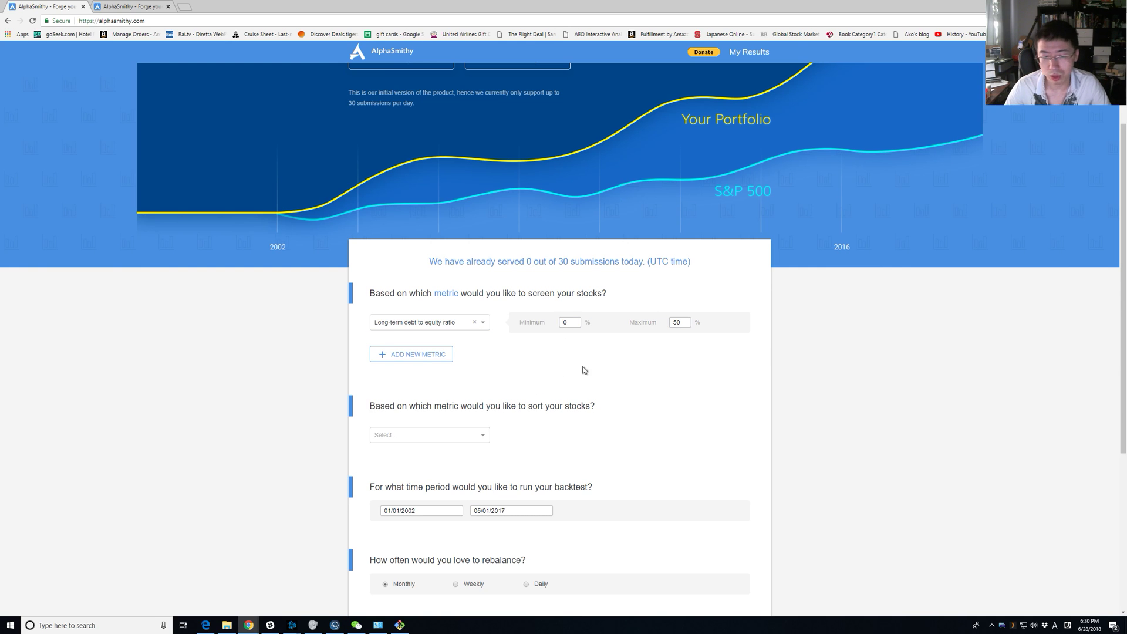
Add Net profit margin as a second metric with minimum 2 and maximum 100.
{"action": "left_click", "coordinate": [411, 354]}
{"action": "left_click", "coordinate": [443, 352]}
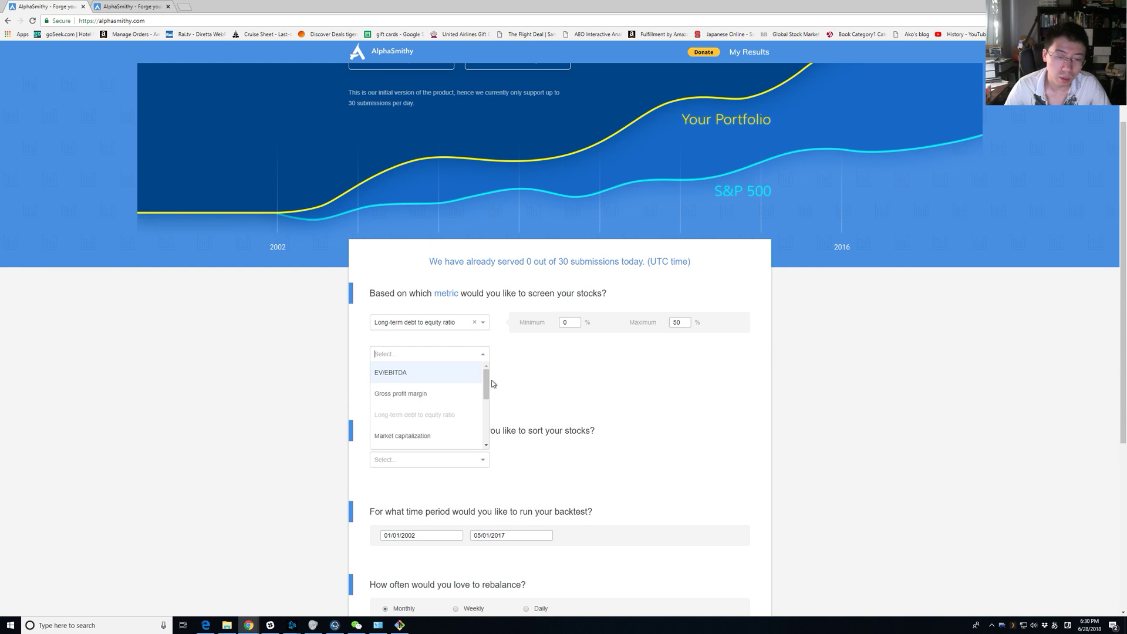
{"action": "left_click_drag", "start_coordinate": [485, 385], "coordinate": [485, 403]}
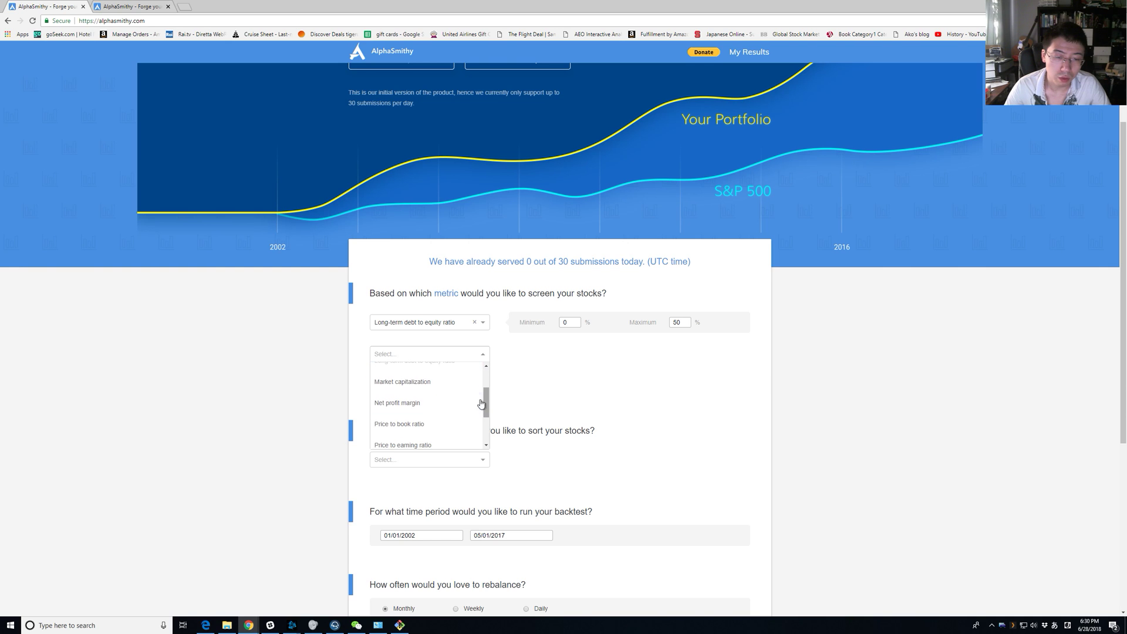
{"action": "left_click", "coordinate": [471, 399]}
{"action": "left_click", "coordinate": [568, 355]}
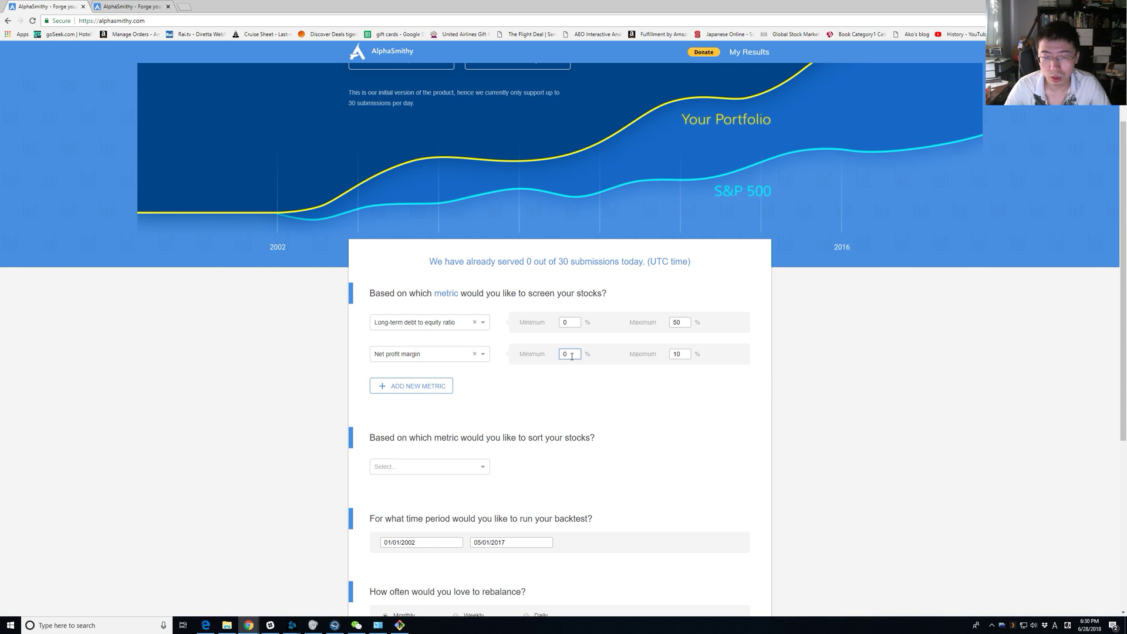
{"action": "type", "text": "5"}
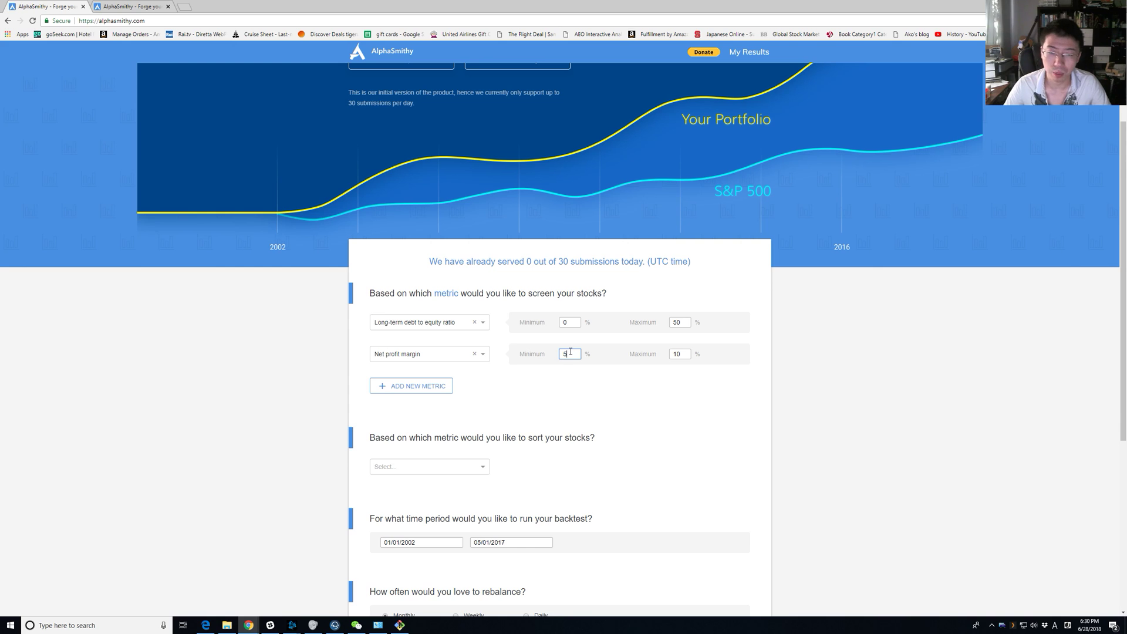
{"action": "key", "text": "BackSpace"}
{"action": "type", "text": "2"}
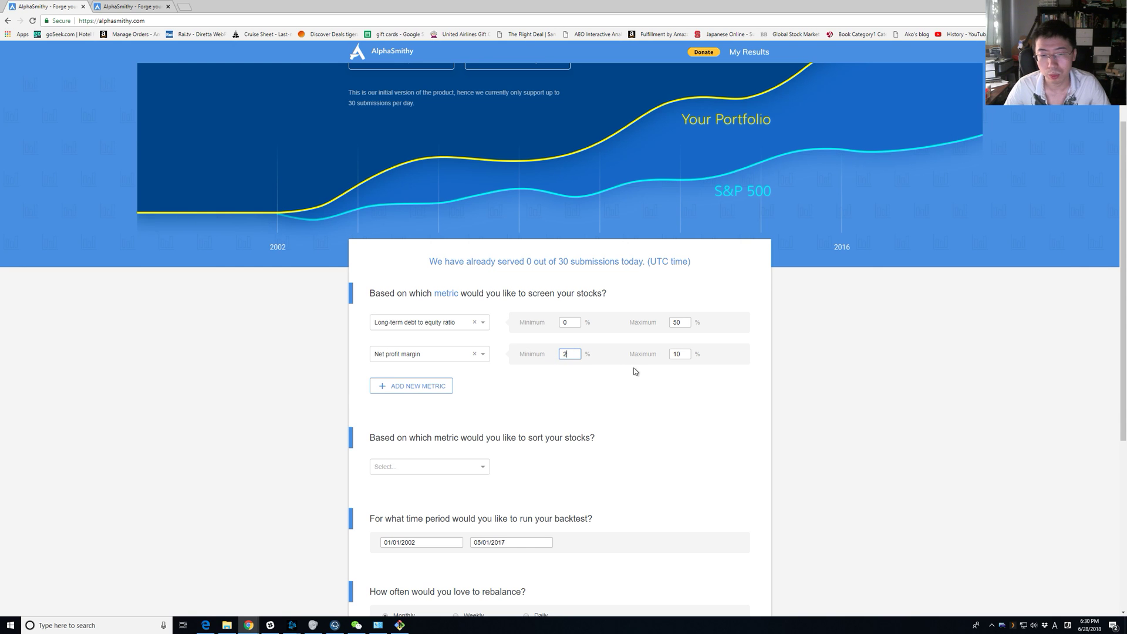
{"action": "double_click", "coordinate": [677, 355]}
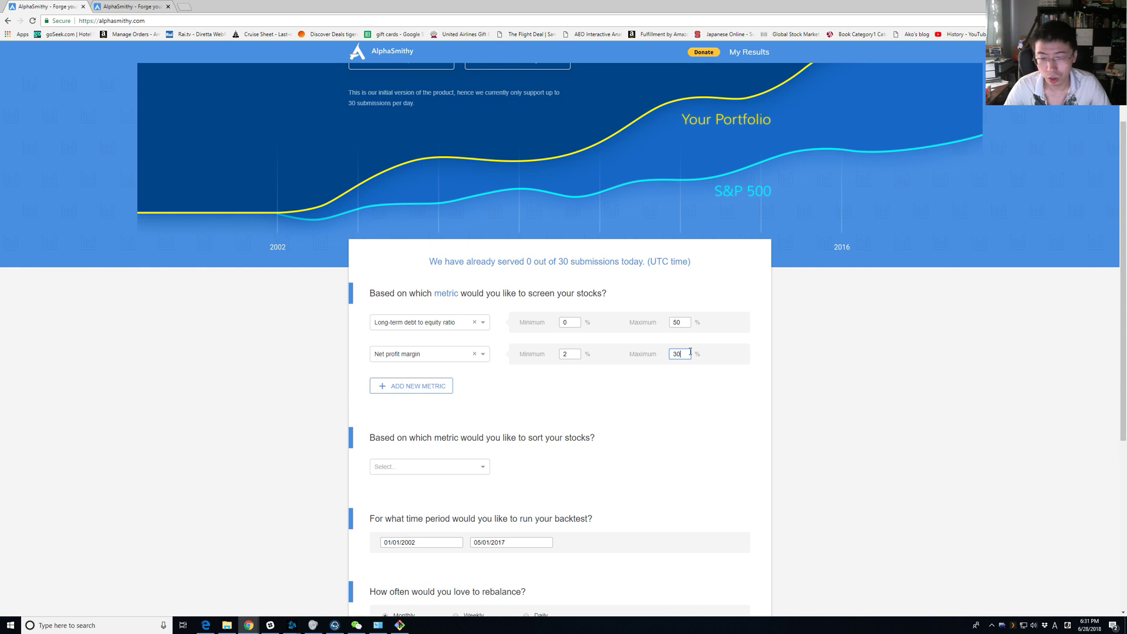
{"action": "type", "text": "100"}
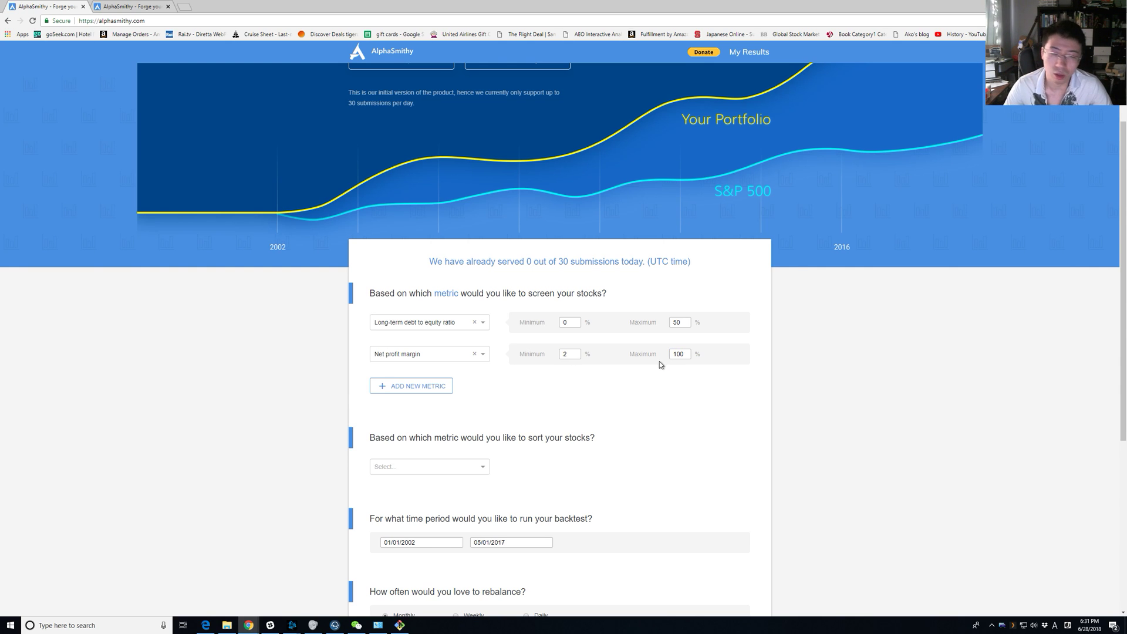
Add Price to book ratio as a third metric with maximum 1.5.
{"action": "left_click", "coordinate": [431, 386]}
{"action": "left_click", "coordinate": [442, 386]}
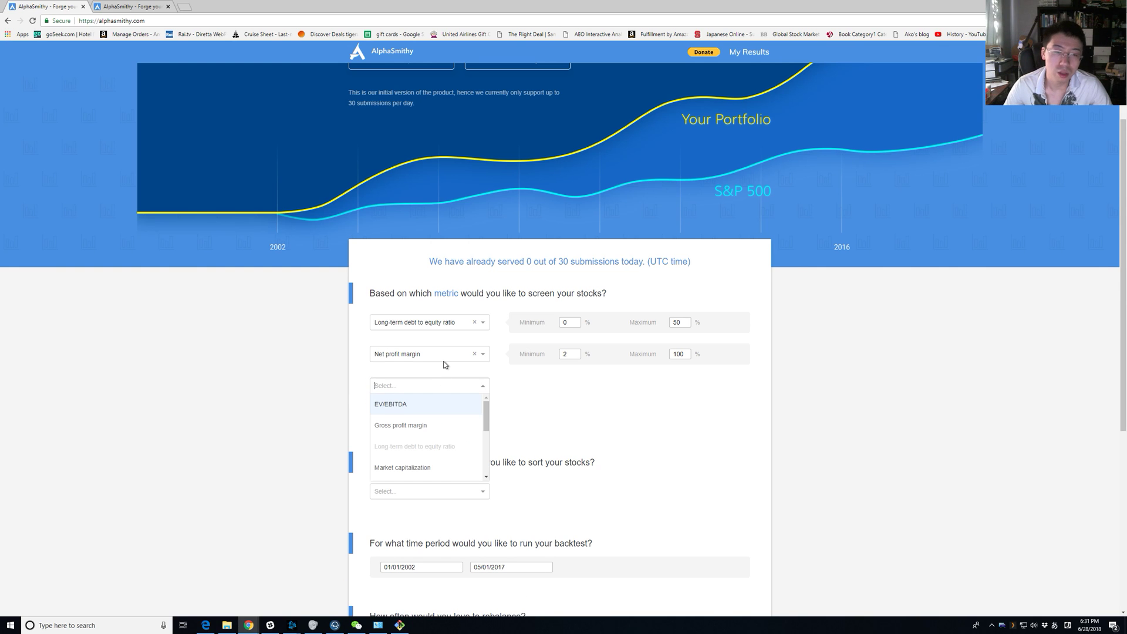
{"action": "scroll", "coordinate": [469, 420], "scroll_direction": "down", "scroll_amount": 1}
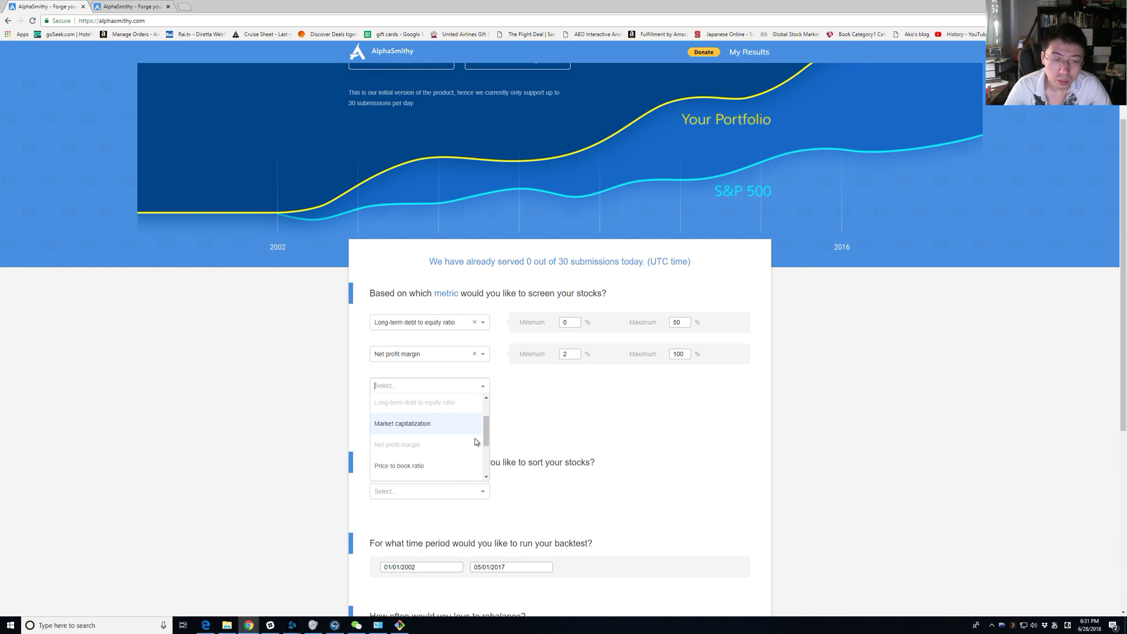
{"action": "left_click_drag", "start_coordinate": [488, 431], "coordinate": [485, 453]}
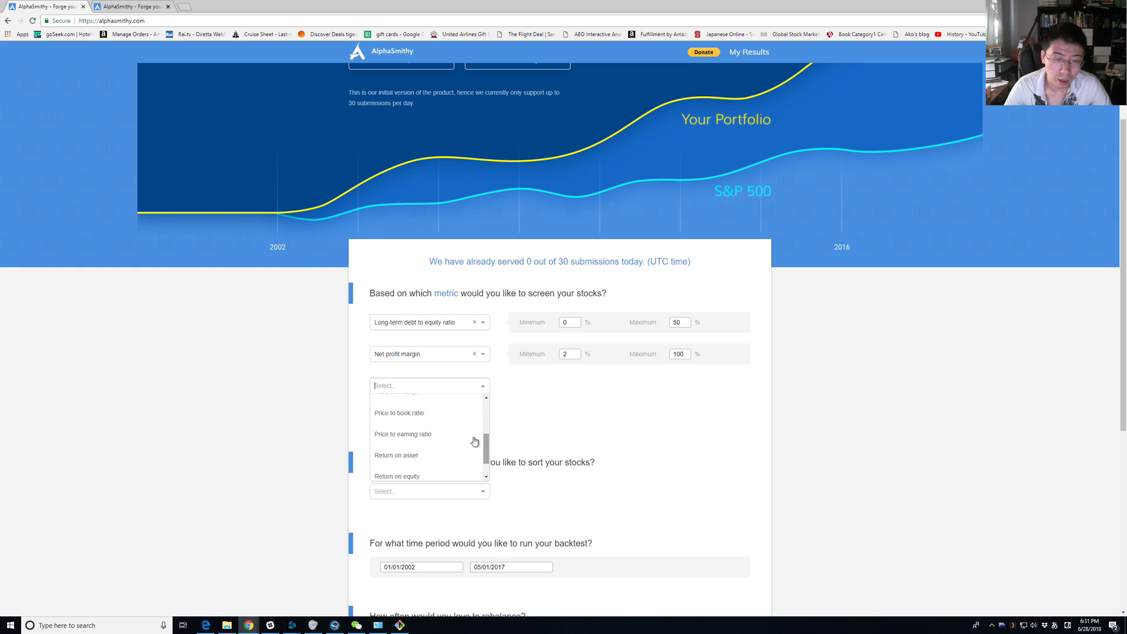
{"action": "left_click", "coordinate": [454, 414]}
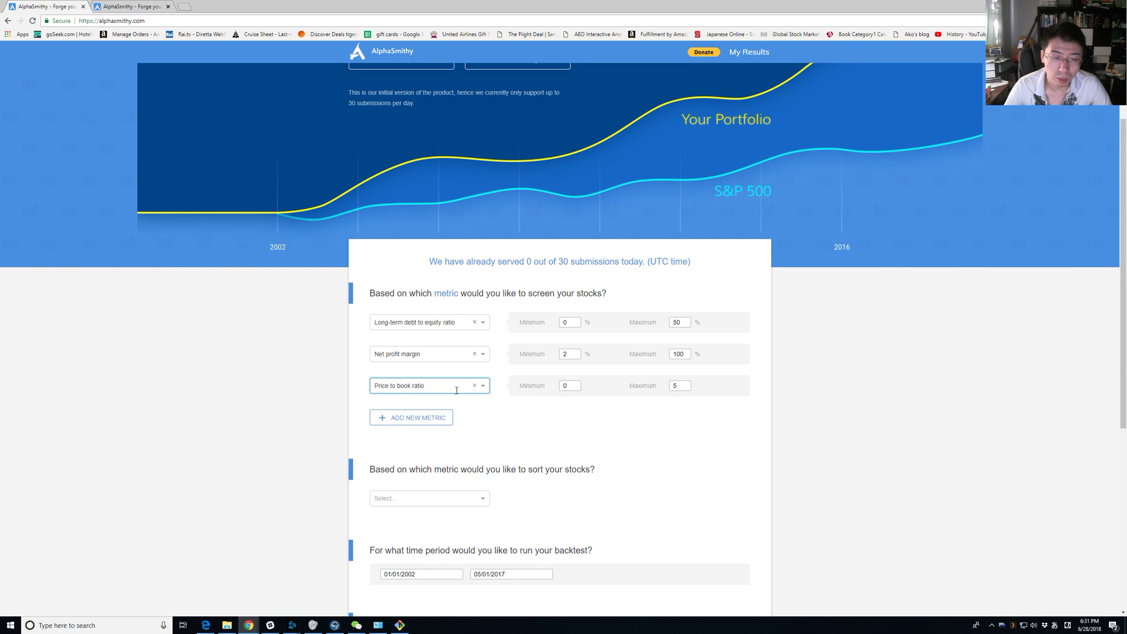
{"action": "left_click", "coordinate": [679, 387]}
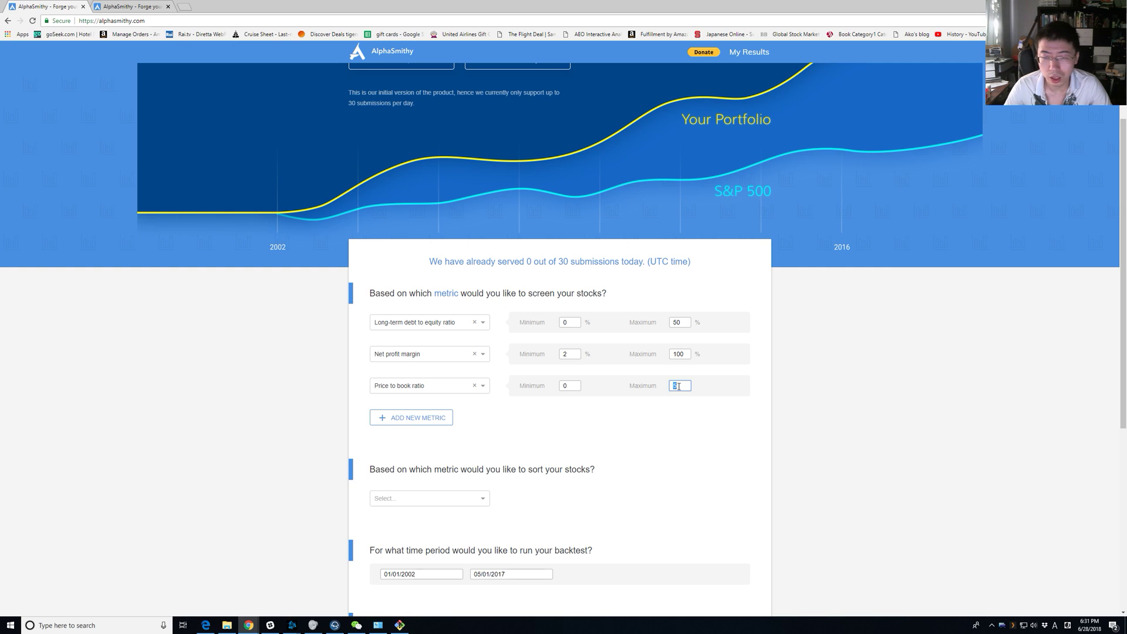
{"action": "left_click", "coordinate": [687, 417]}
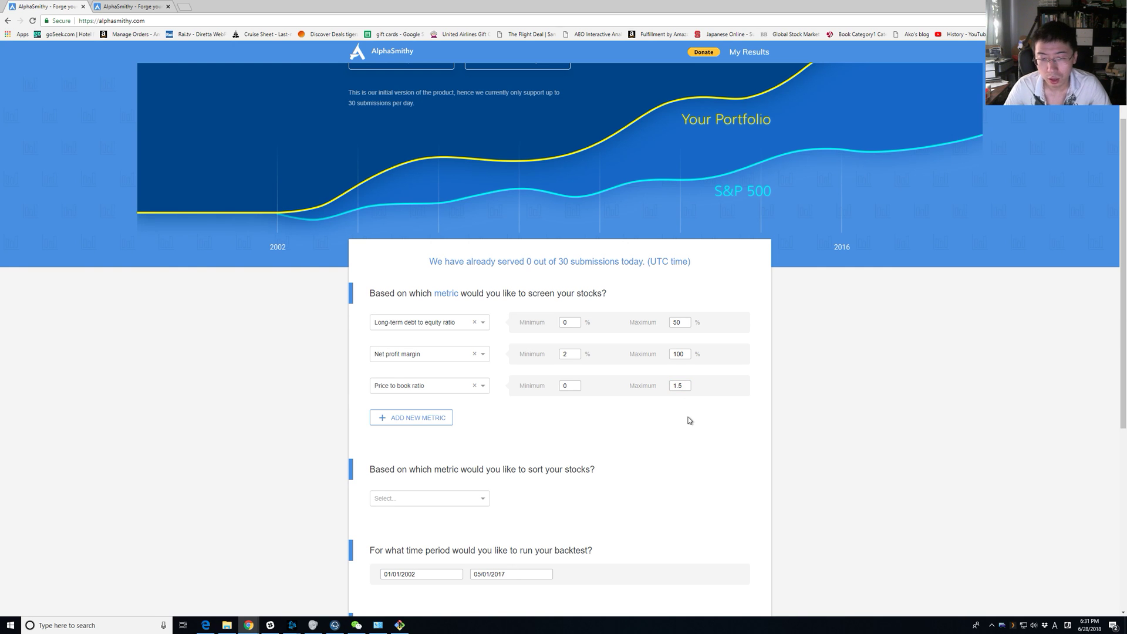
{"action": "scroll", "coordinate": [687, 417], "scroll_direction": "down", "scroll_amount": 2}
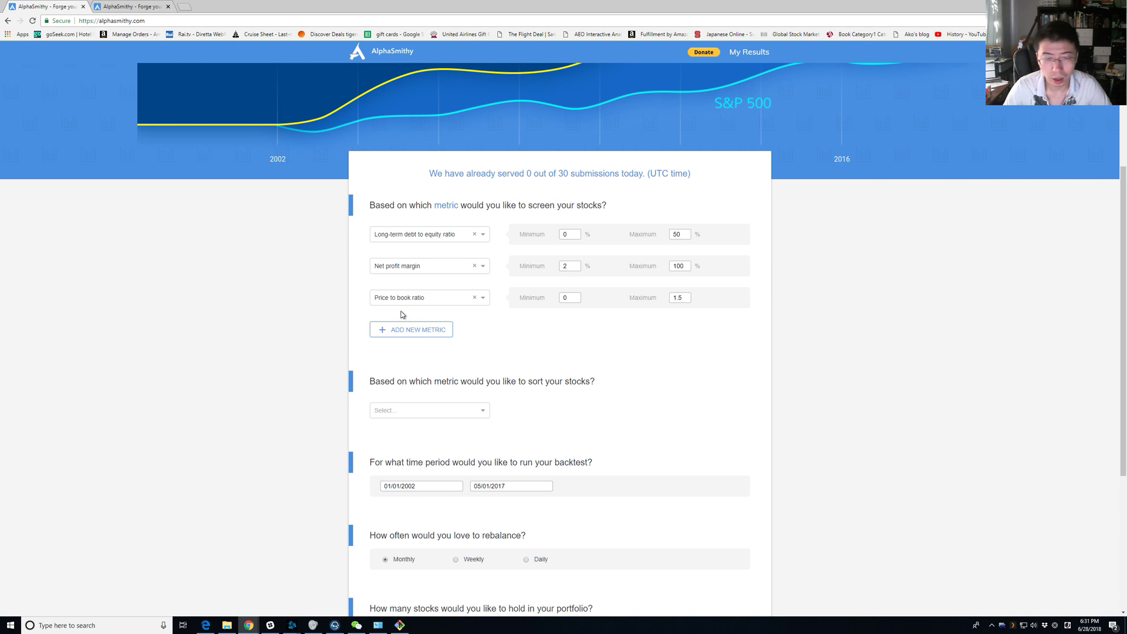
Sort the screened stocks by price to earning ratio, smallest first.
{"action": "scroll", "coordinate": [491, 318], "scroll_direction": "down", "scroll_amount": 2}
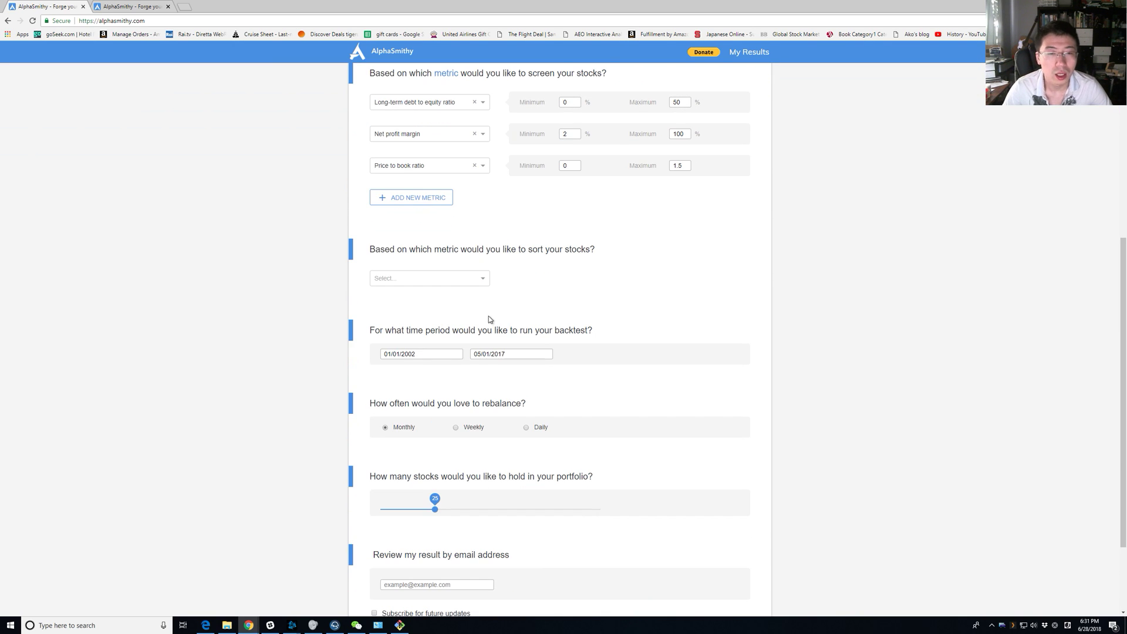
{"action": "left_click", "coordinate": [476, 278]}
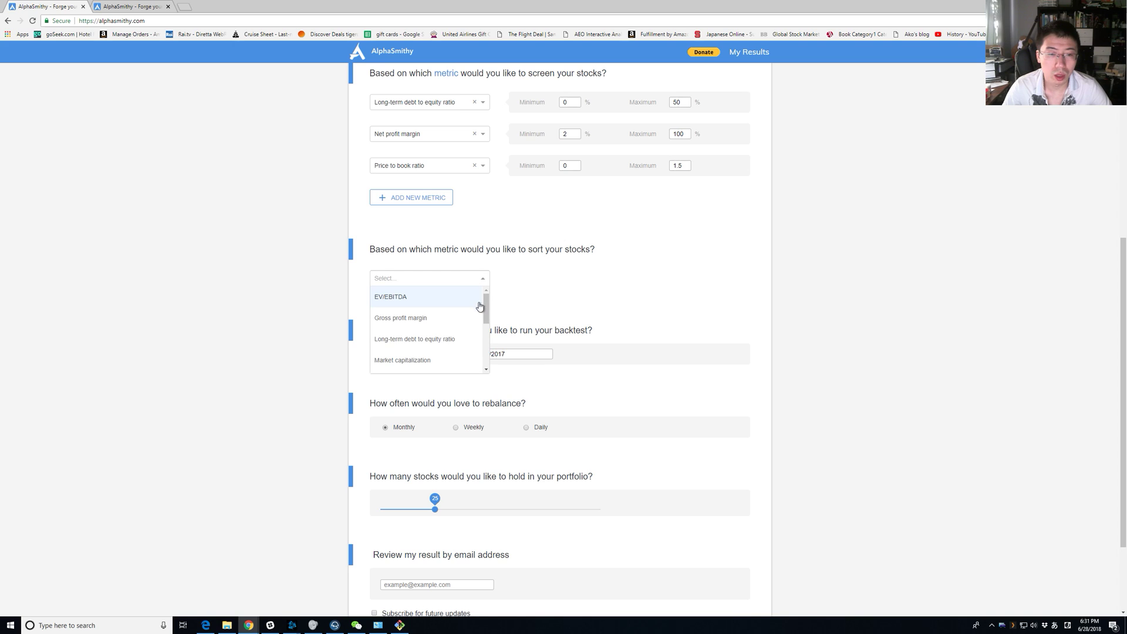
{"action": "left_click_drag", "start_coordinate": [485, 308], "coordinate": [488, 359]}
{"action": "scroll", "coordinate": [469, 347], "scroll_direction": "up", "scroll_amount": 2}
{"action": "left_click", "coordinate": [463, 326]}
{"action": "left_click", "coordinate": [552, 278]}
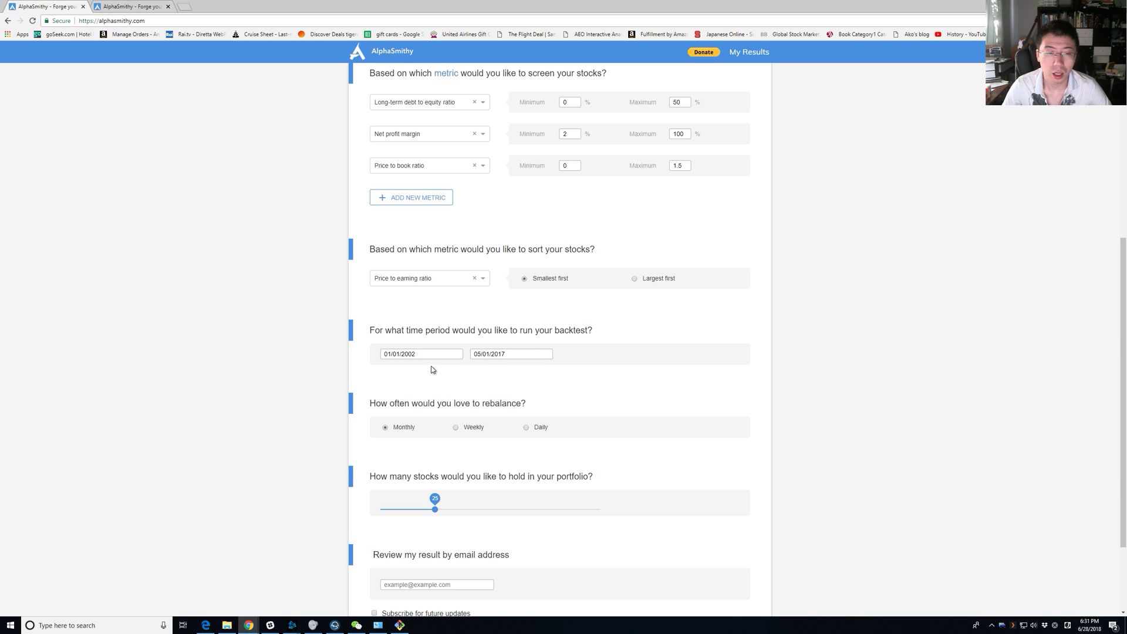
Keep the backtest period at 01/01/2002 to 05/01/2017 and review the date fields.
{"action": "left_click", "coordinate": [518, 356]}
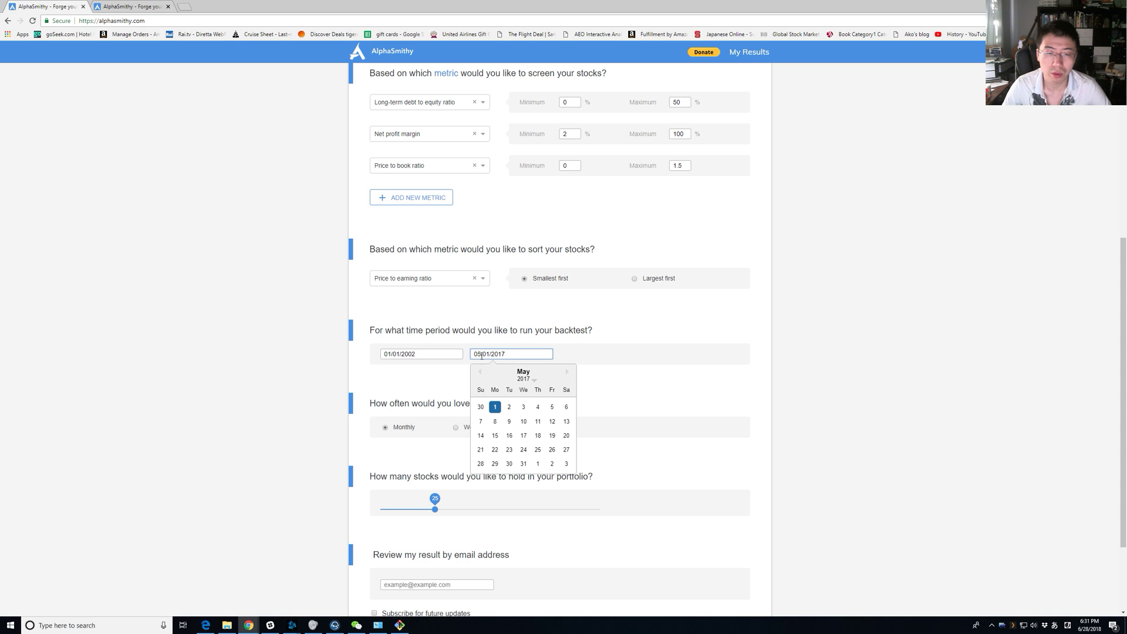
{"action": "left_click", "coordinate": [532, 327]}
{"action": "scroll", "coordinate": [527, 327], "scroll_direction": "down", "scroll_amount": 2}
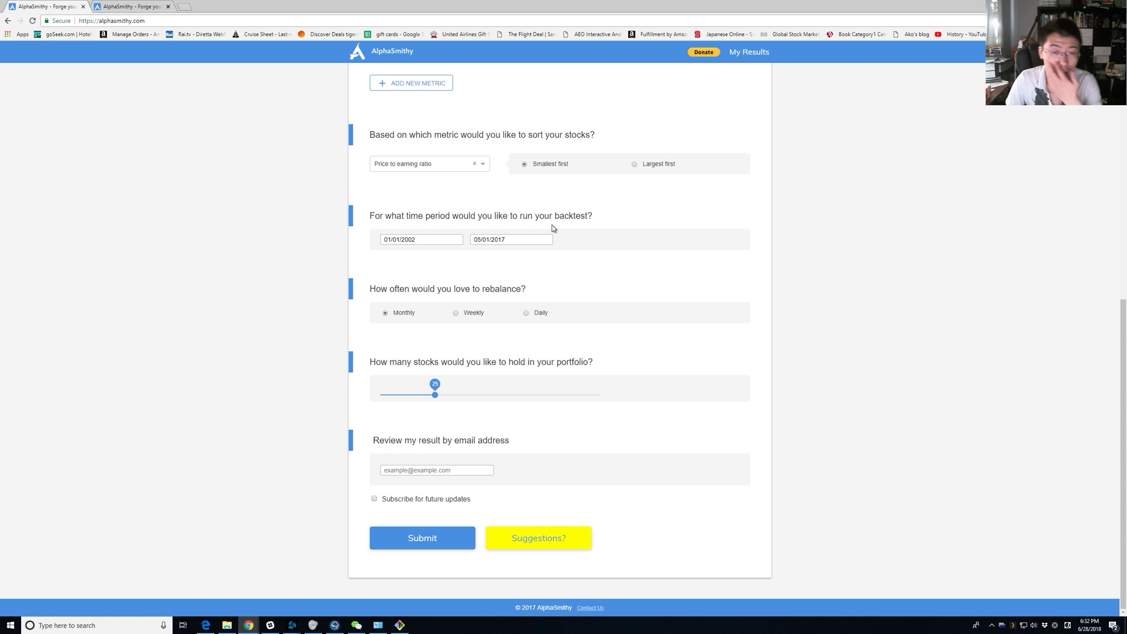
{"action": "triple_click", "coordinate": [571, 216]}
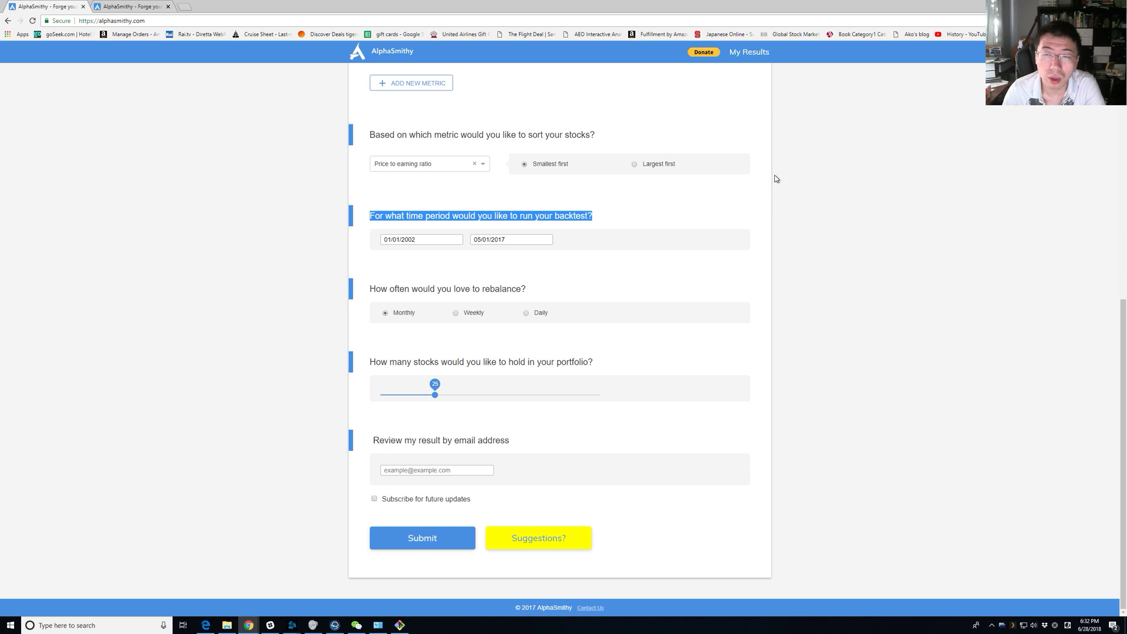
{"action": "left_click", "coordinate": [639, 219]}
{"action": "triple_click", "coordinate": [634, 210]}
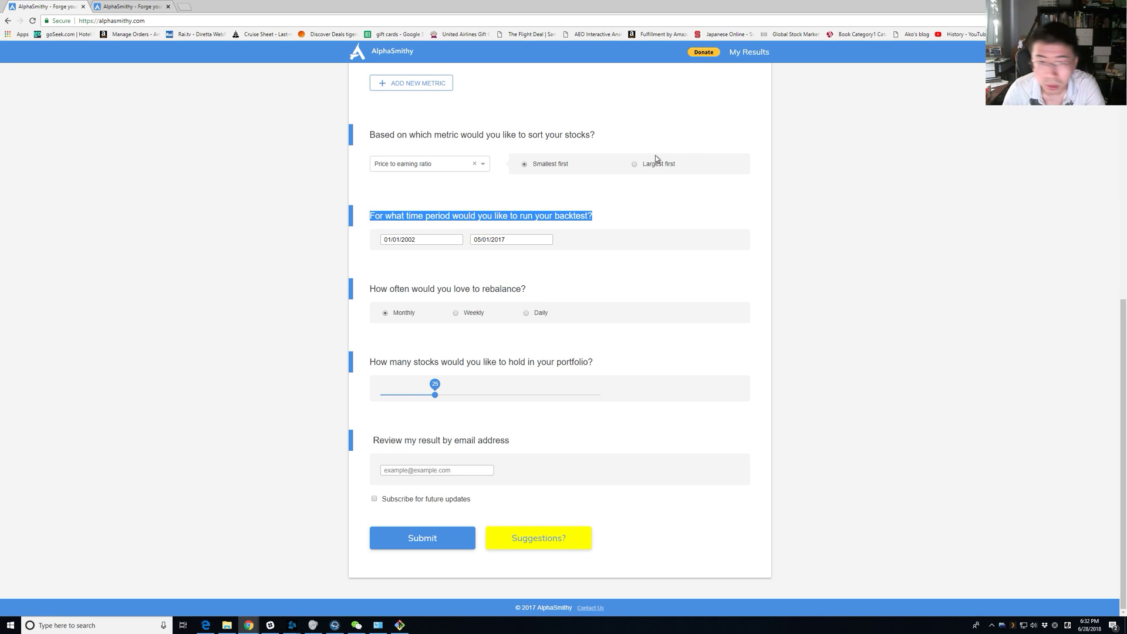
{"action": "left_click", "coordinate": [618, 230]}
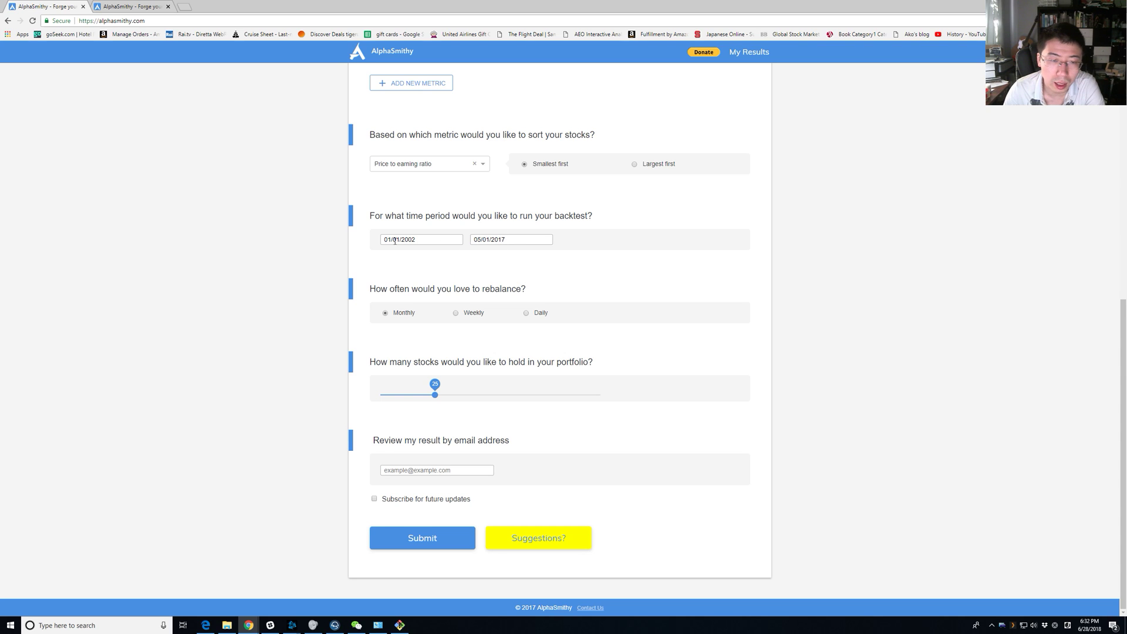
{"action": "left_click", "coordinate": [431, 241]}
{"action": "left_click", "coordinate": [539, 242]}
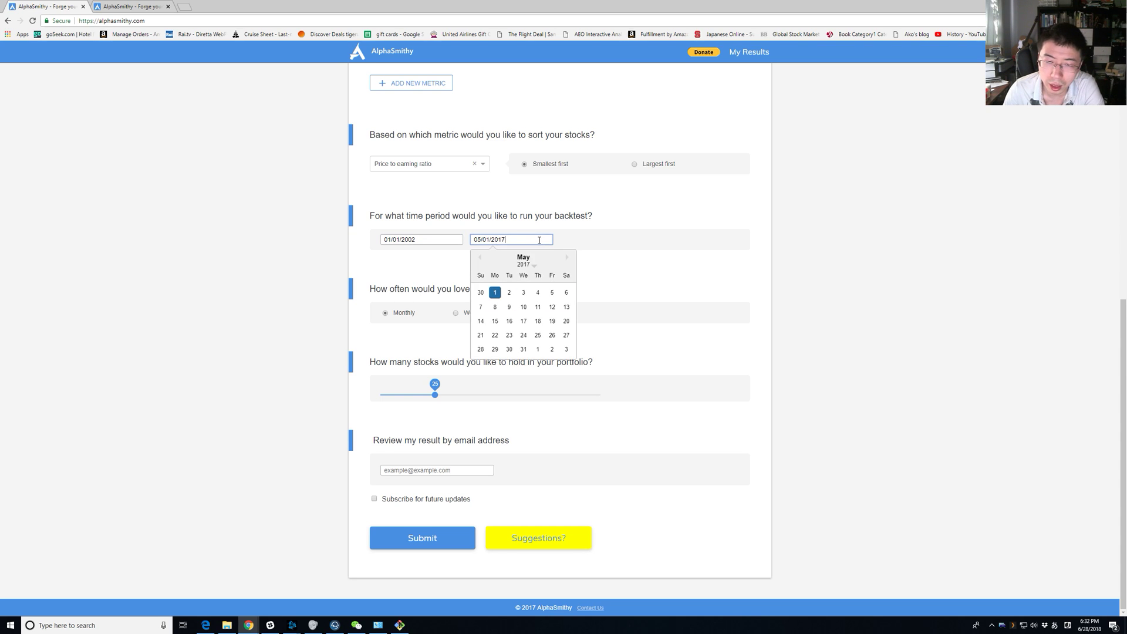
{"action": "left_click", "coordinate": [693, 271]}
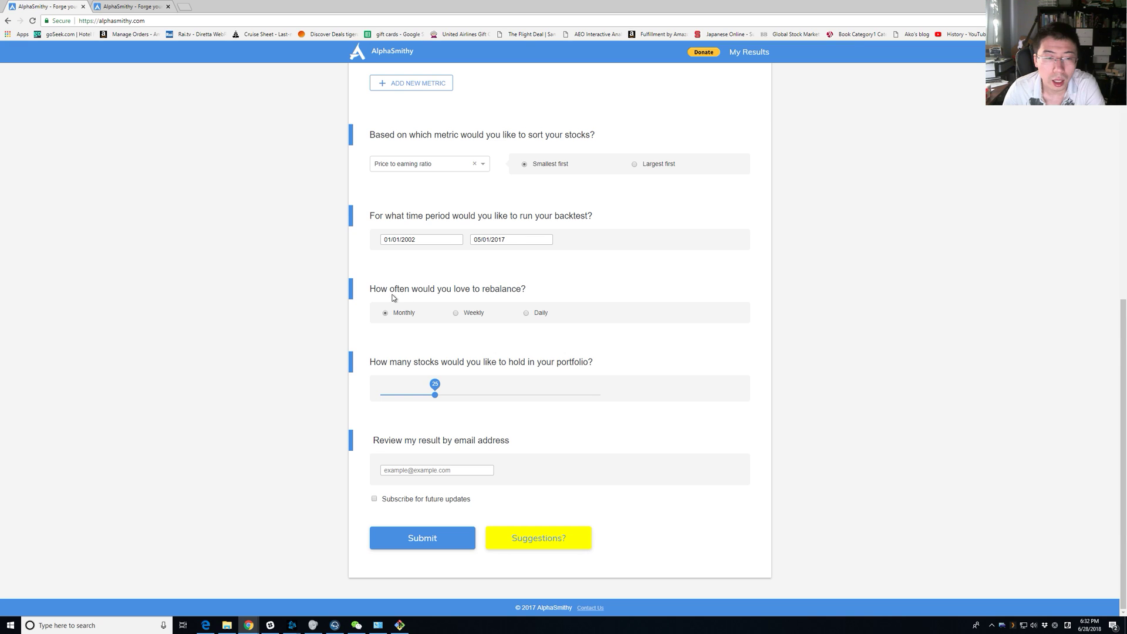
Choose weekly rebalancing and a 20-stock portfolio, enter the email address, and submit the backtest.
{"action": "left_click_drag", "start_coordinate": [394, 289], "coordinate": [496, 288]}
{"action": "left_click", "coordinate": [564, 322]}
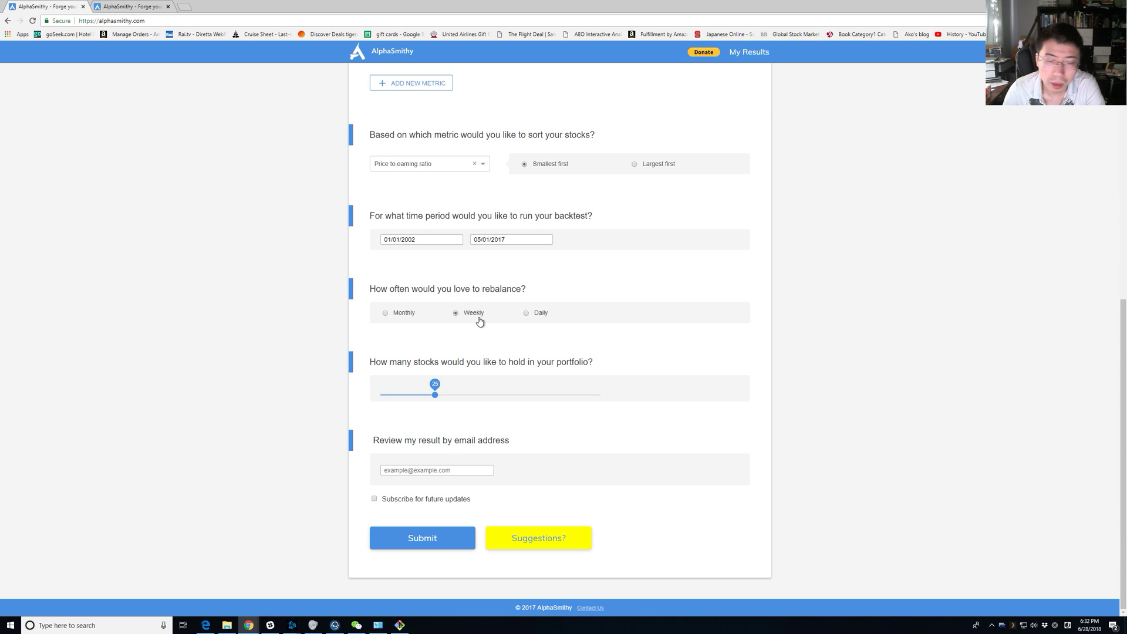
{"action": "left_click_drag", "start_coordinate": [440, 386], "coordinate": [424, 390]}
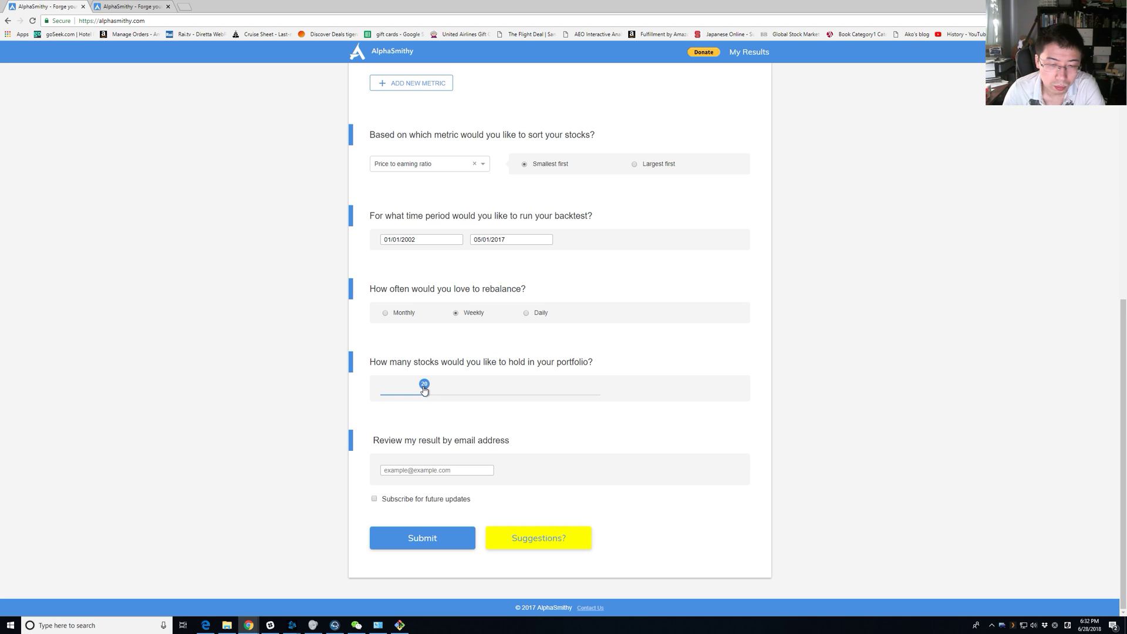
{"action": "left_click", "coordinate": [441, 471]}
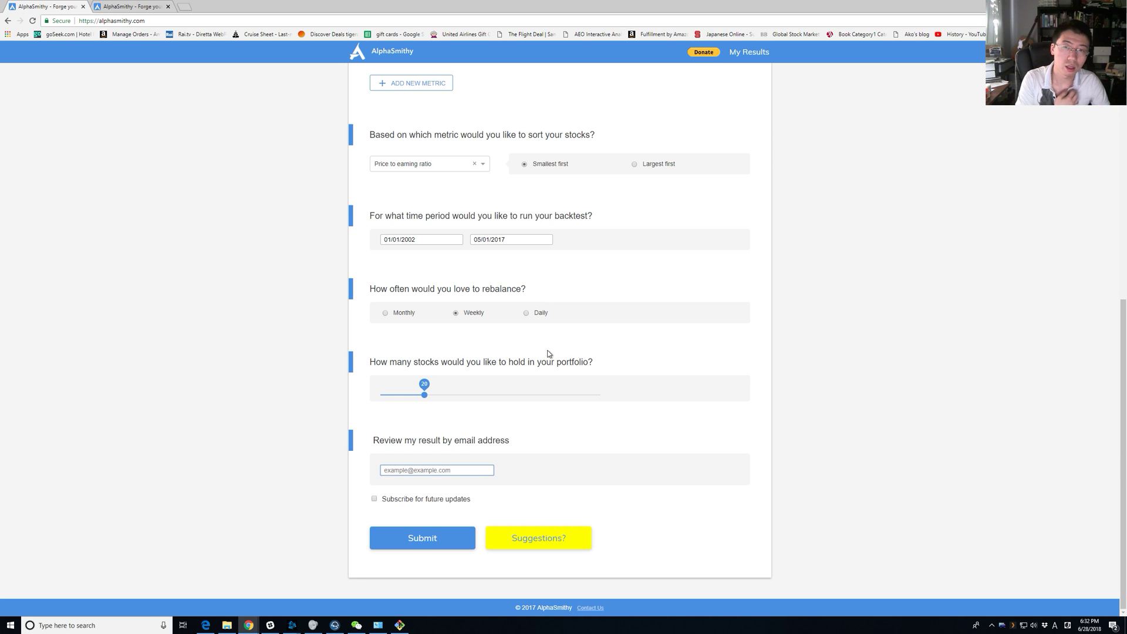
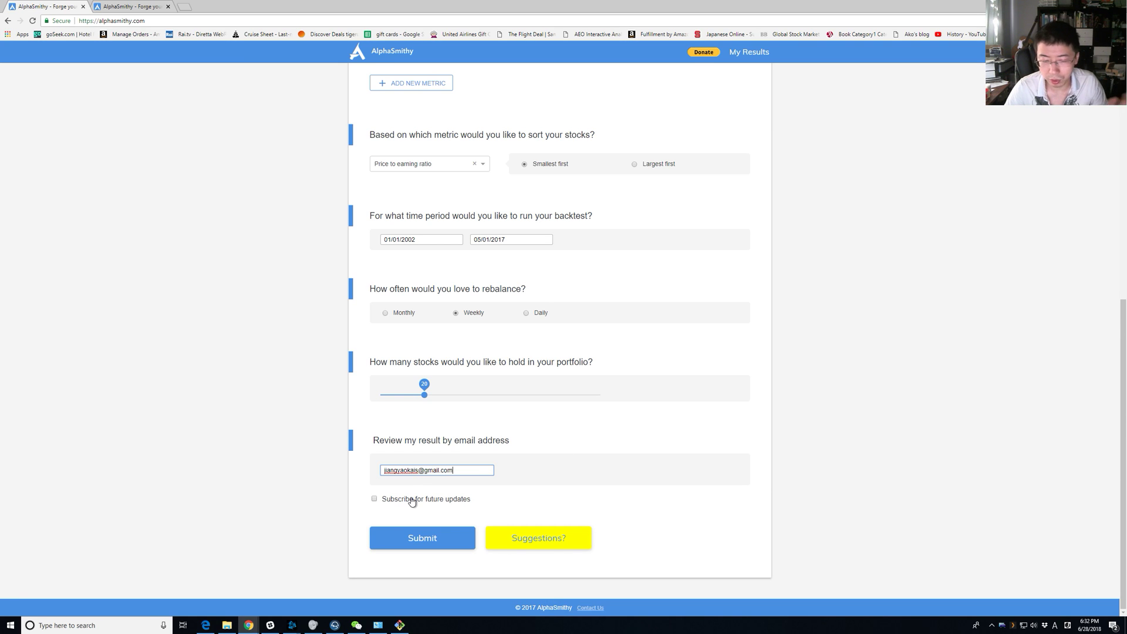
{"action": "left_click", "coordinate": [446, 542]}
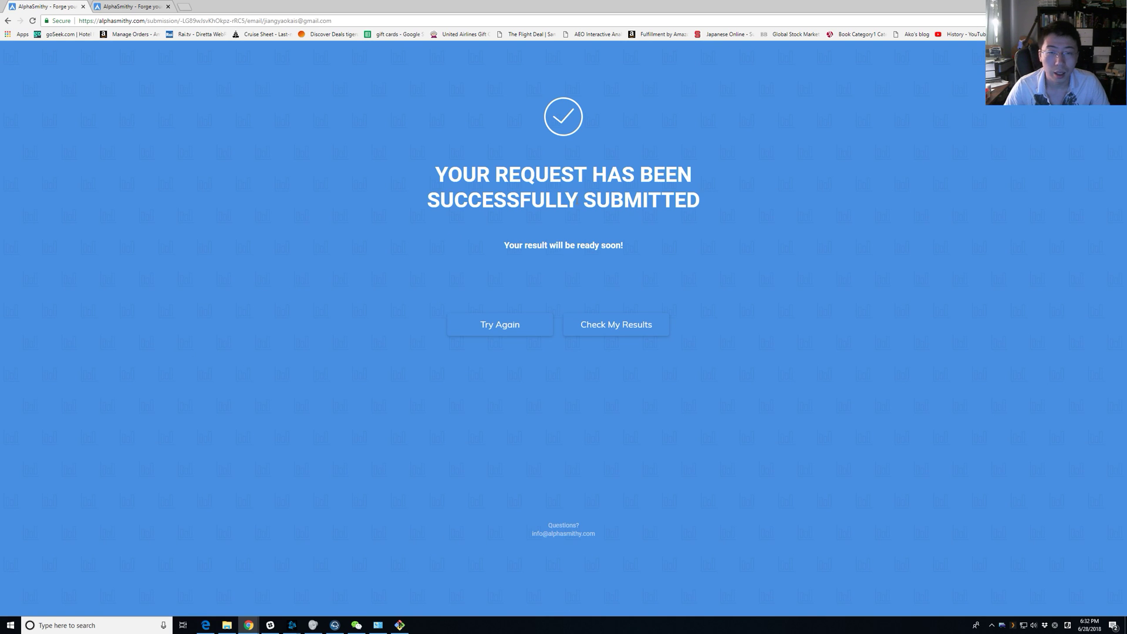
Read the submission confirmation and view the account's results page with the pending backtest notice.
{"action": "triple_click", "coordinate": [577, 201]}
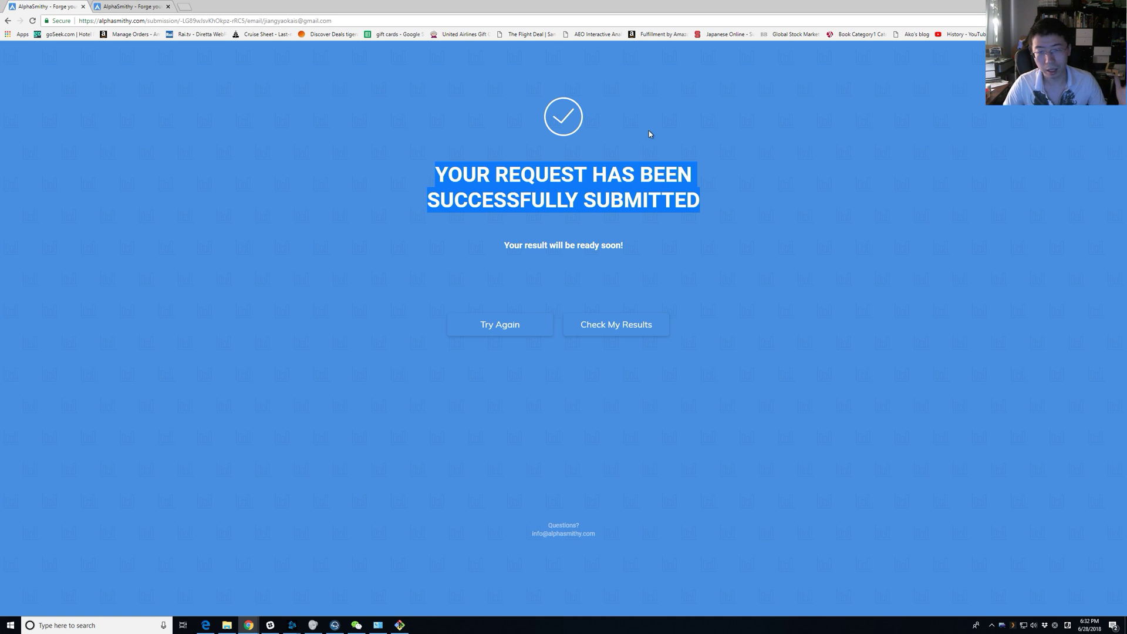
{"action": "left_click", "coordinate": [647, 160]}
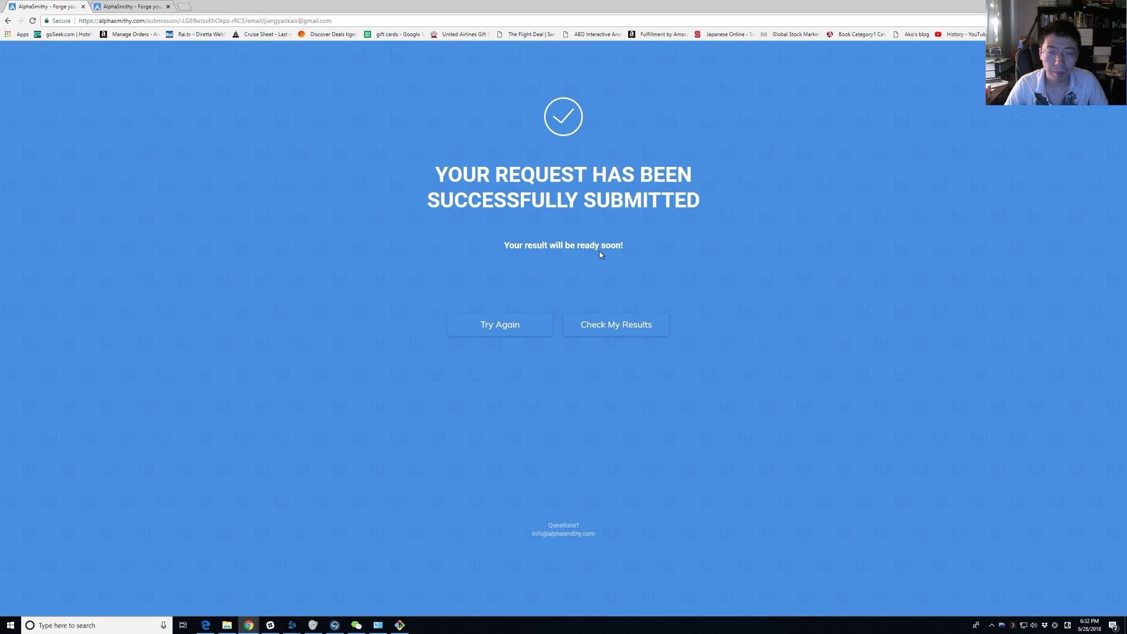
{"action": "triple_click", "coordinate": [576, 253]}
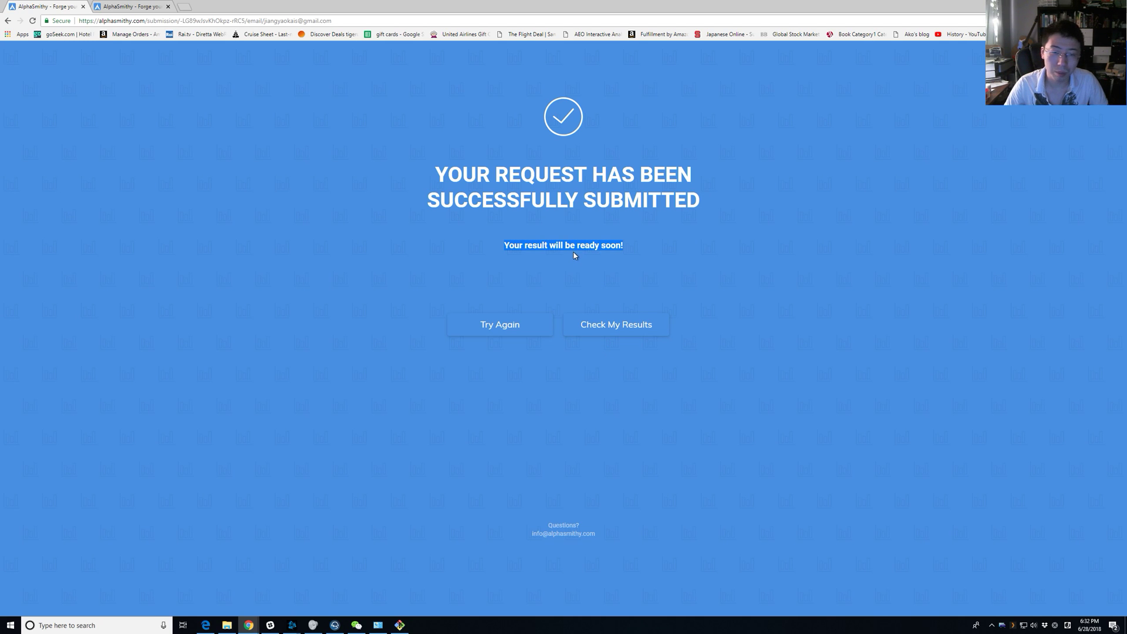
{"action": "left_click", "coordinate": [612, 327]}
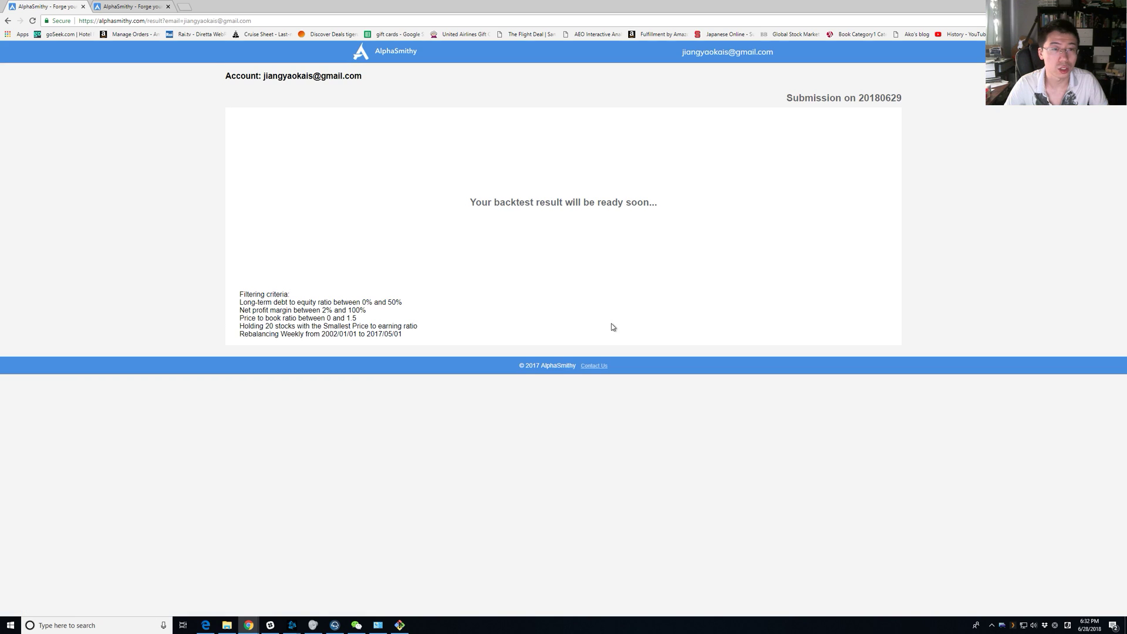
{"action": "triple_click", "coordinate": [576, 207]}
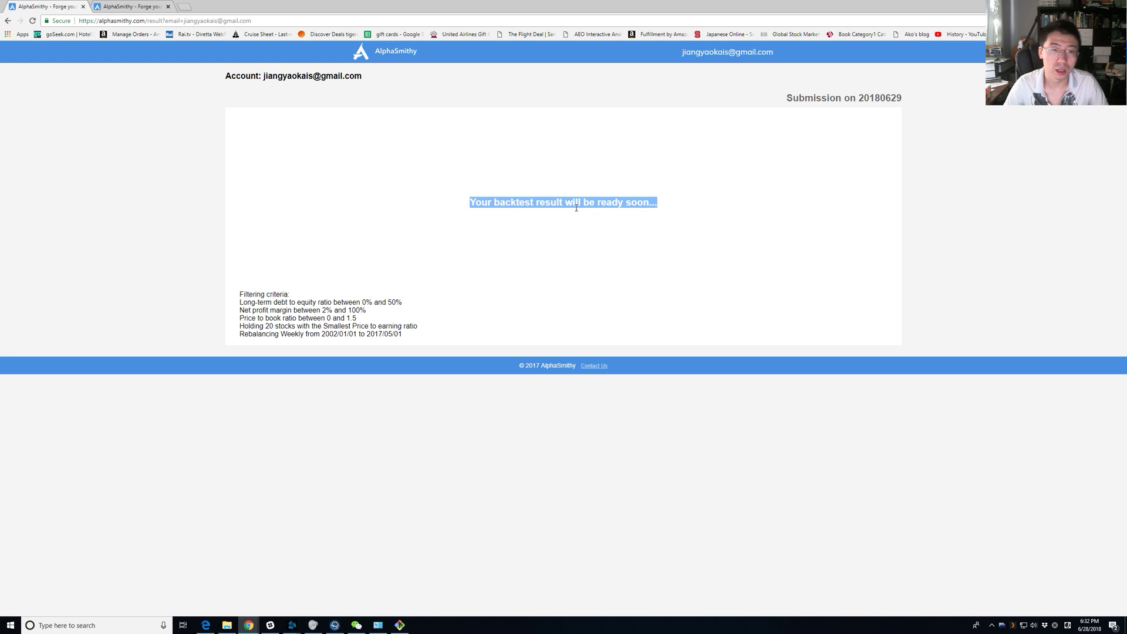
{"action": "left_click", "coordinate": [568, 244]}
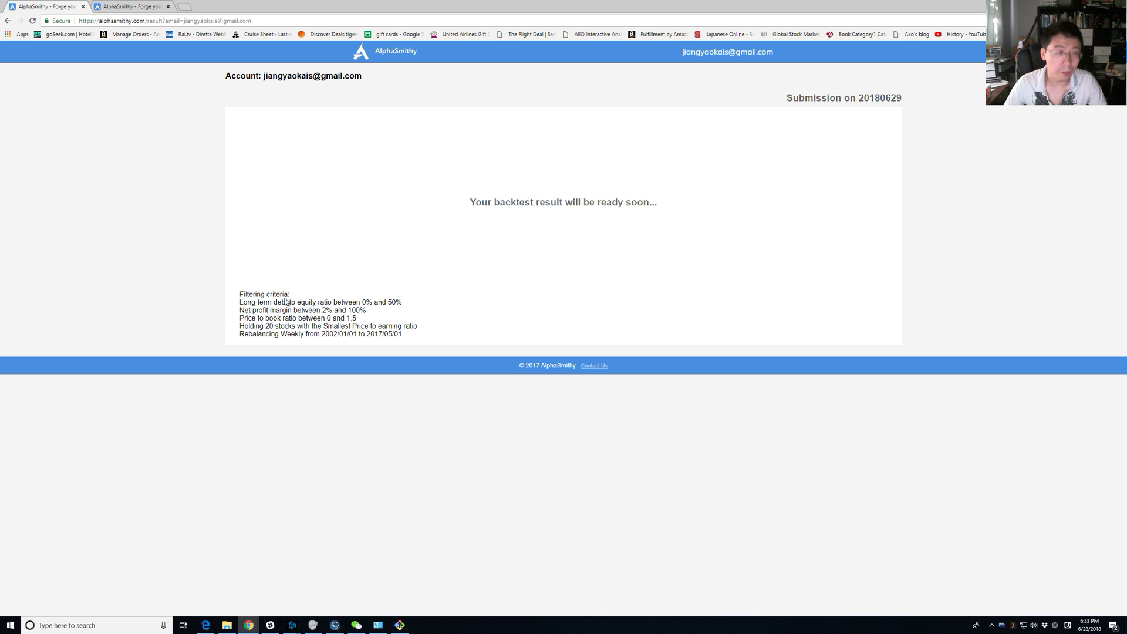
{"action": "left_click", "coordinate": [132, 5]}
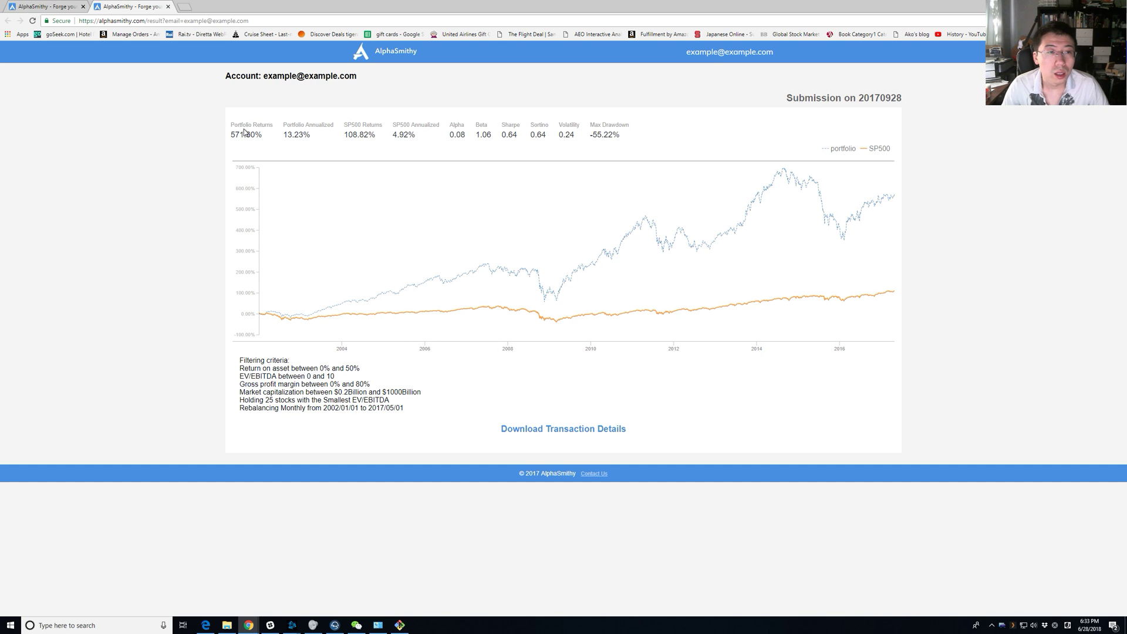
Highlight the 571.60% return, 13.23% annualized, S&P 500 108.82% and 4.92%, and Beta 1.06.
{"action": "left_click_drag", "start_coordinate": [230, 123], "coordinate": [696, 142]}
{"action": "left_click", "coordinate": [665, 102]}
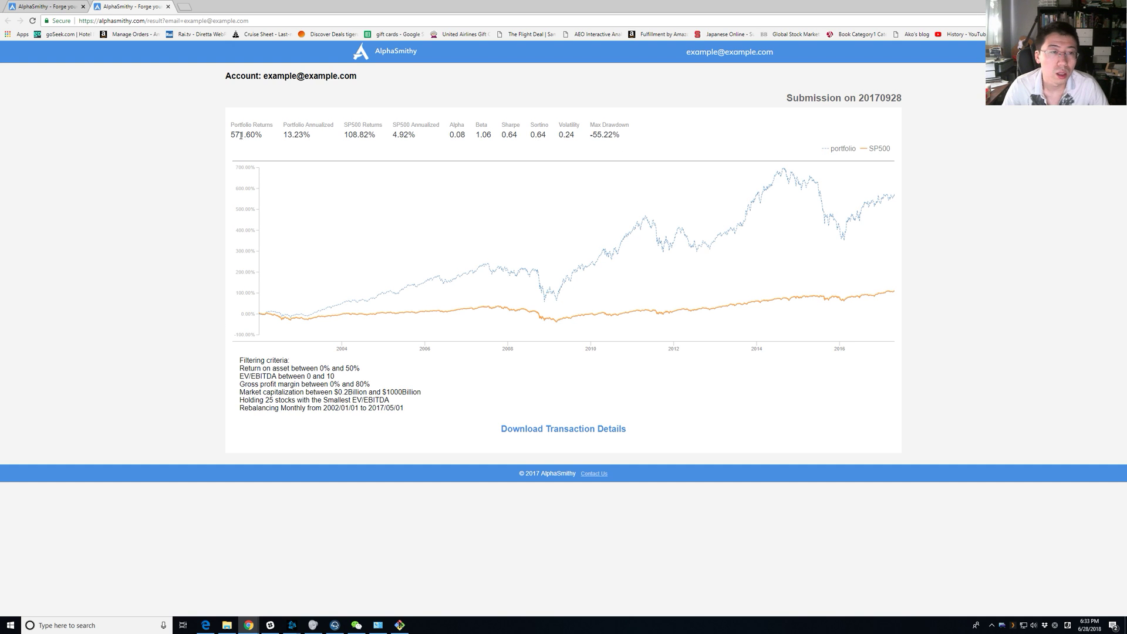
{"action": "left_click_drag", "start_coordinate": [264, 136], "coordinate": [235, 135]}
{"action": "triple_click", "coordinate": [300, 136]}
{"action": "left_click", "coordinate": [292, 135]}
{"action": "triple_click", "coordinate": [292, 135]}
{"action": "triple_click", "coordinate": [352, 136]}
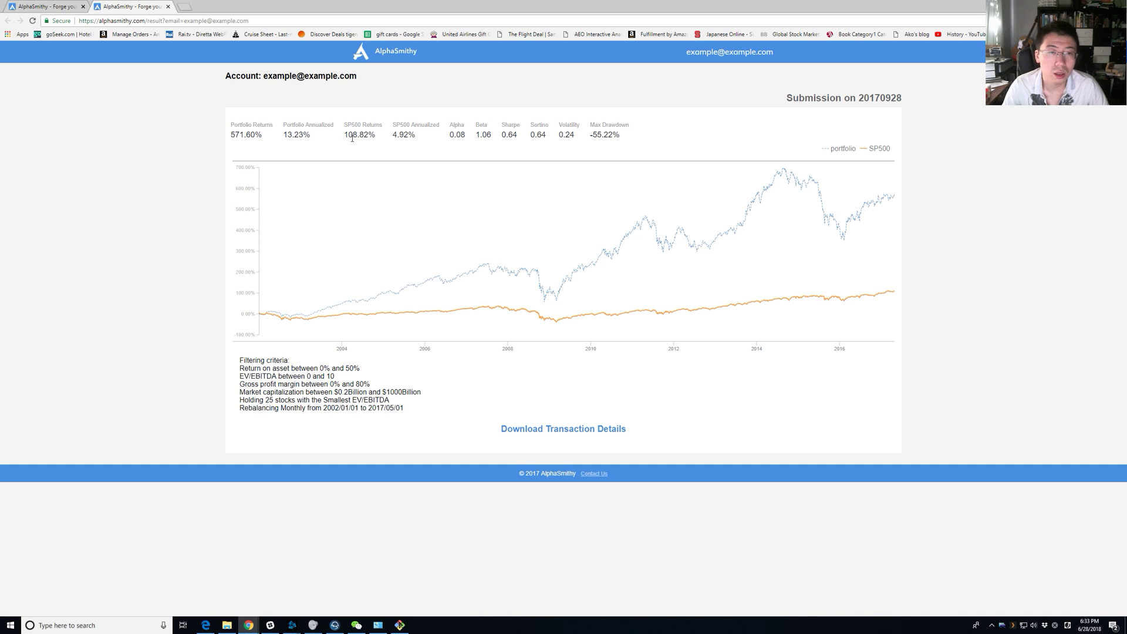
{"action": "triple_click", "coordinate": [402, 137]}
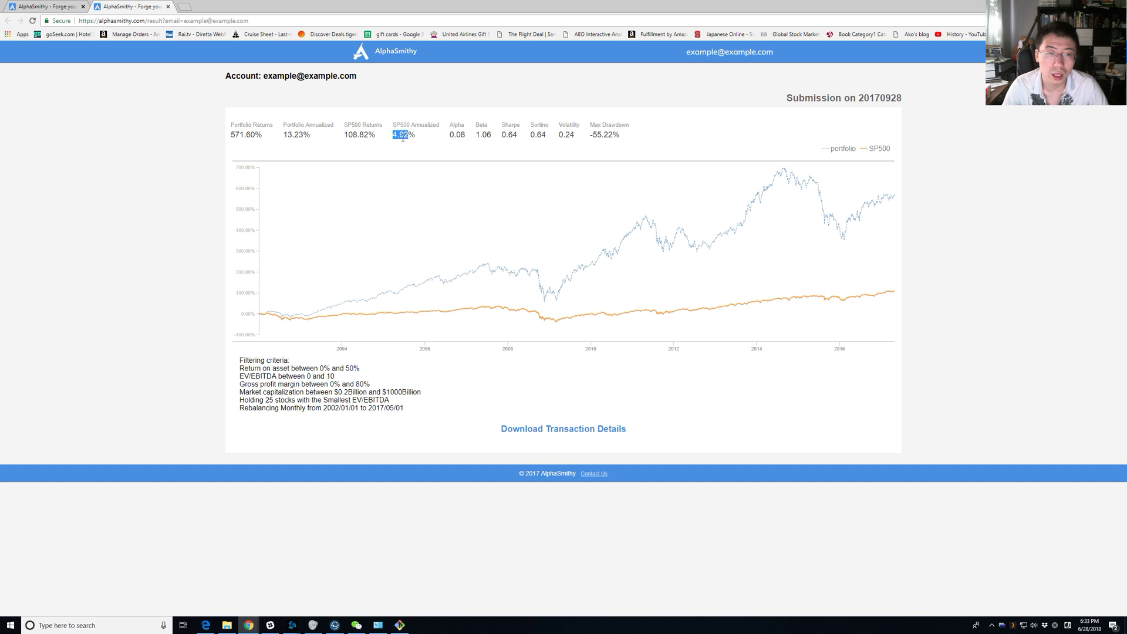
{"action": "triple_click", "coordinate": [483, 136]}
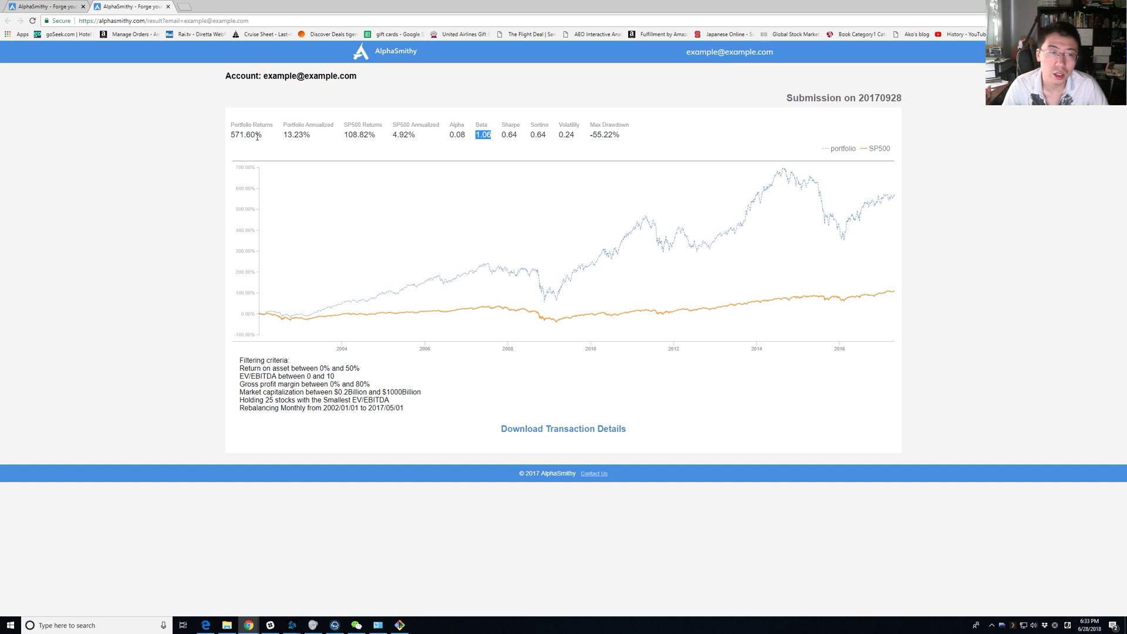
Highlight Sharpe 0.64, Sortino 0.64, Volatility 0.24 and Max Drawdown -55.22%, then open a new tab.
{"action": "double_click", "coordinate": [364, 124]}
{"action": "left_click", "coordinate": [515, 135]}
{"action": "left_click", "coordinate": [519, 135]}
{"action": "double_click", "coordinate": [515, 135]}
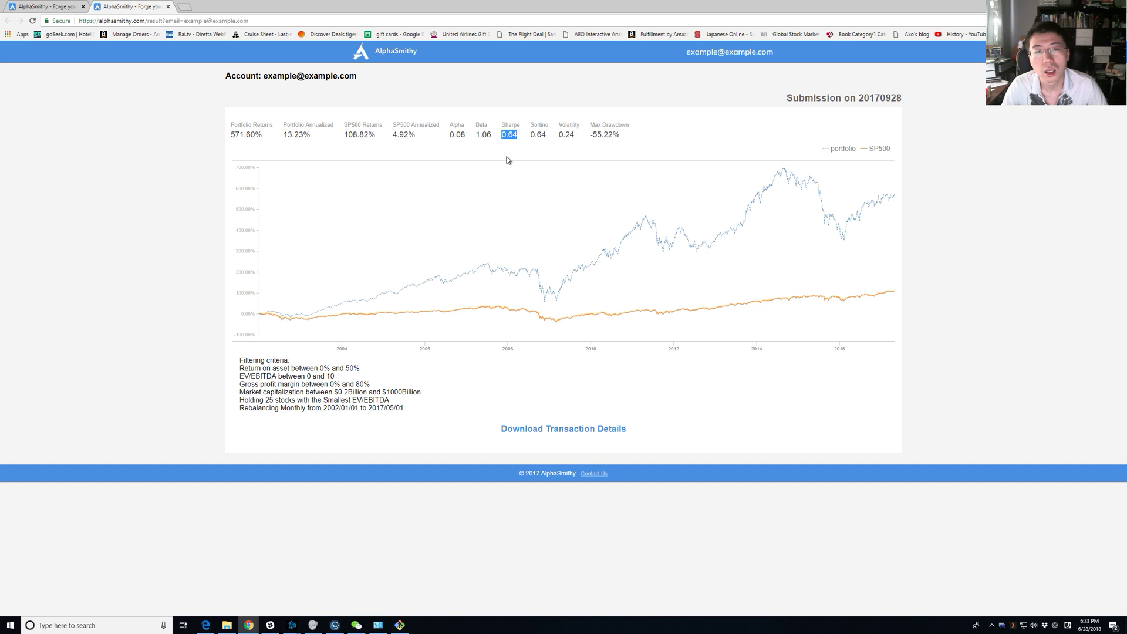
{"action": "double_click", "coordinate": [541, 135]}
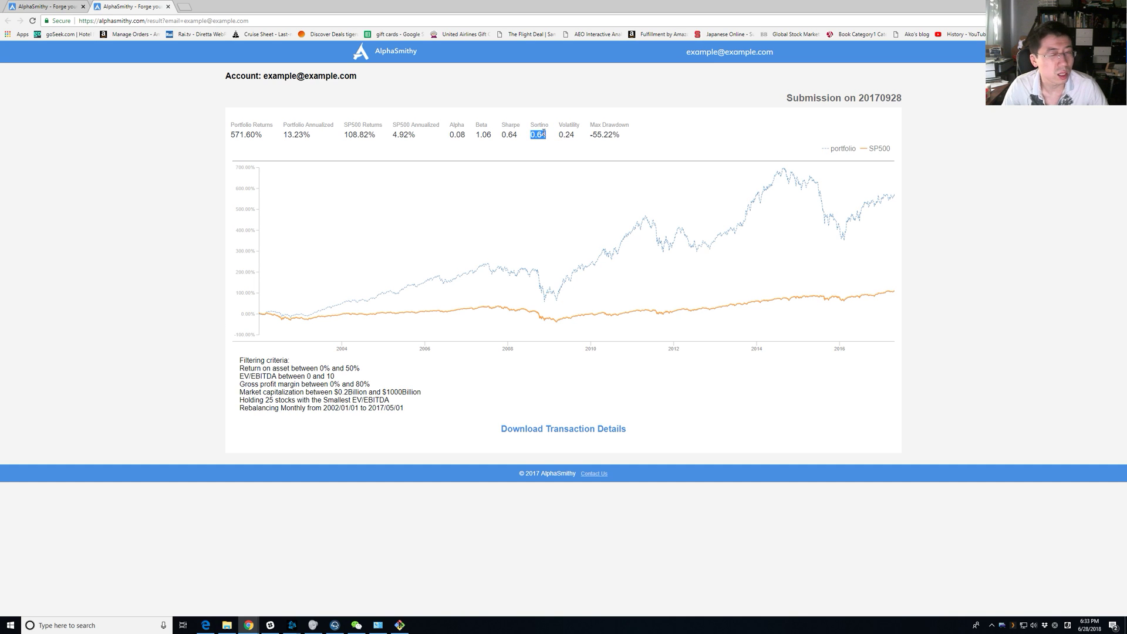
{"action": "double_click", "coordinate": [567, 134]}
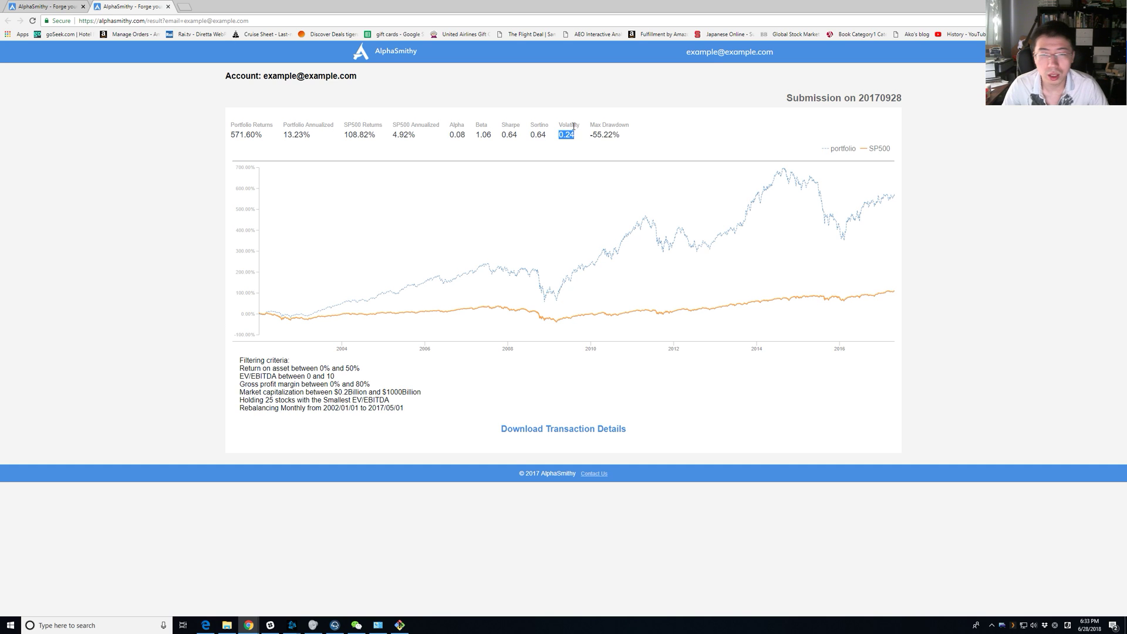
{"action": "double_click", "coordinate": [570, 134]}
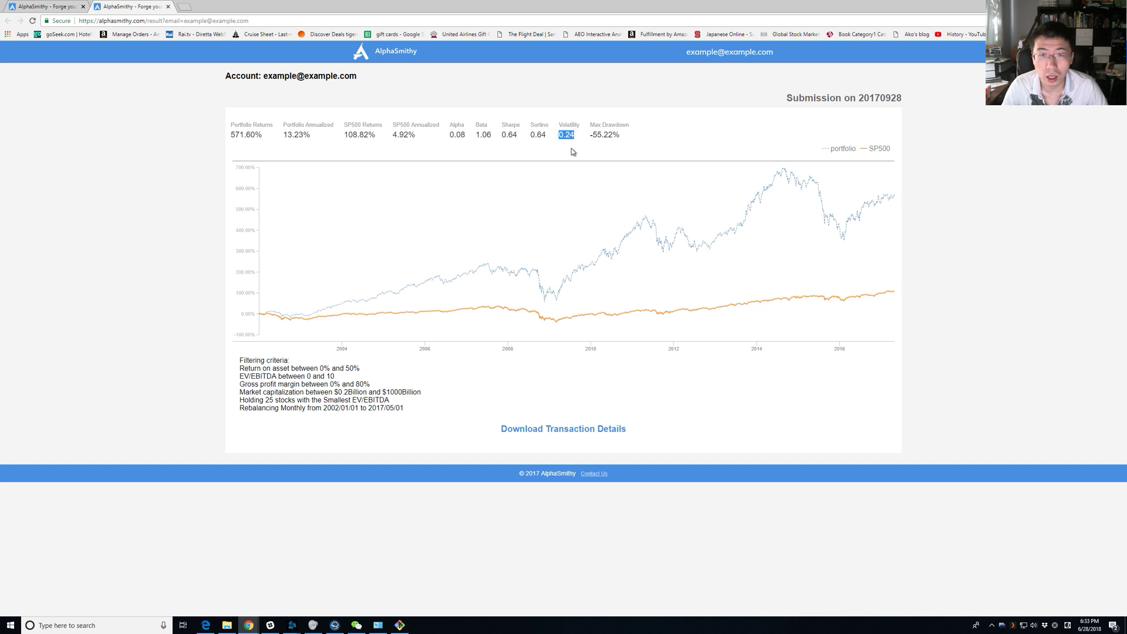
{"action": "double_click", "coordinate": [573, 152]}
{"action": "double_click", "coordinate": [570, 138]}
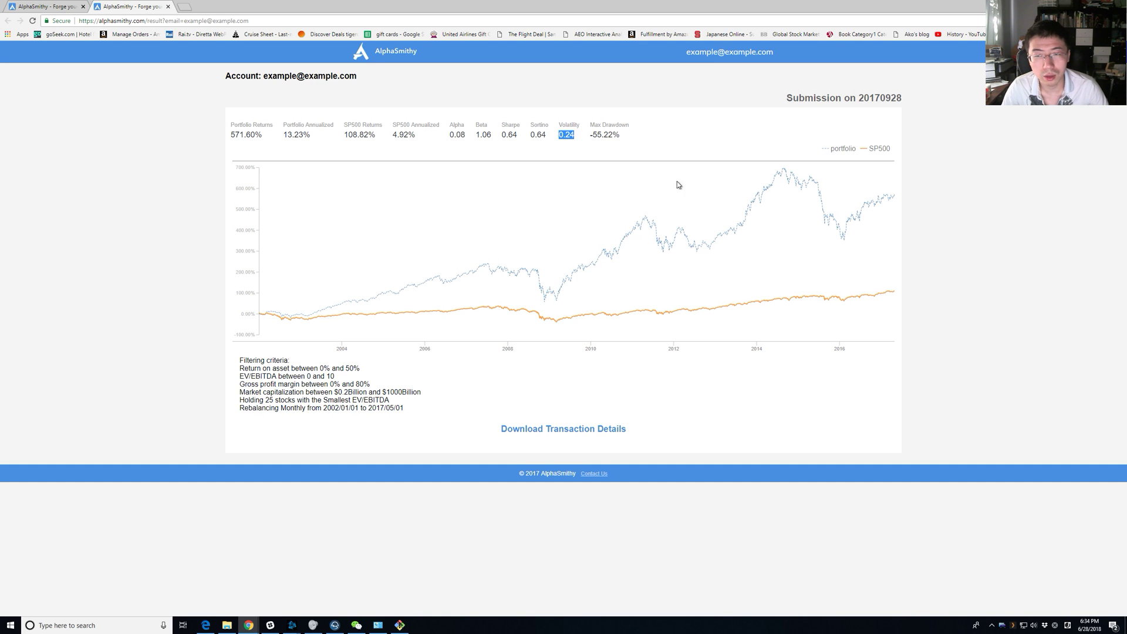
{"action": "triple_click", "coordinate": [613, 135]}
{"action": "double_click", "coordinate": [606, 133]}
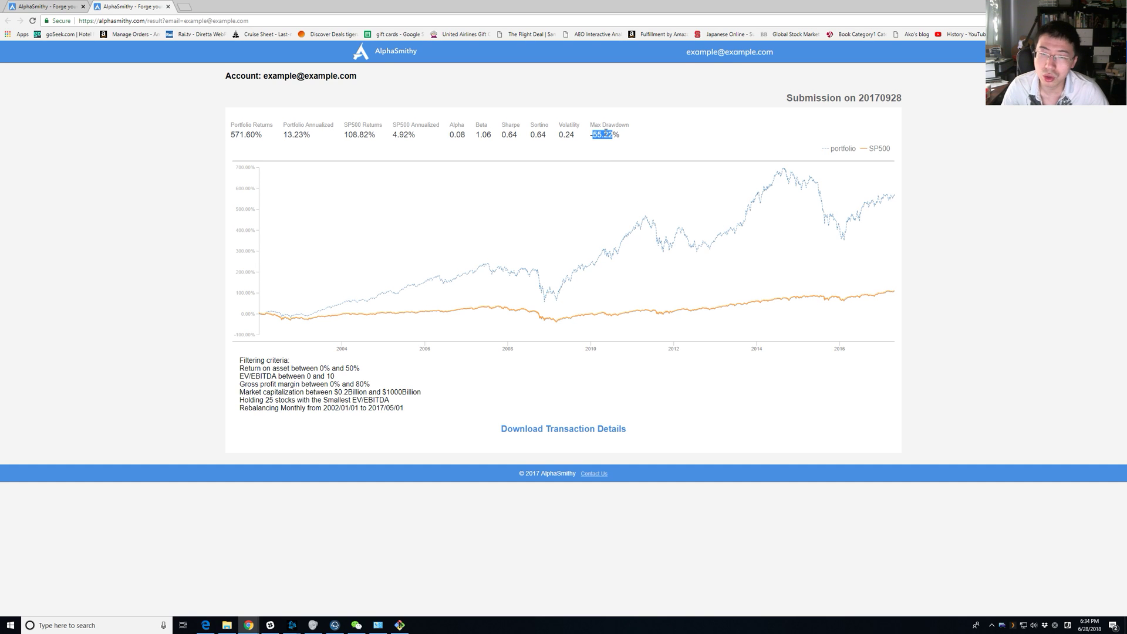
{"action": "left_click", "coordinate": [643, 138]}
{"action": "left_click_drag", "start_coordinate": [599, 134], "coordinate": [661, 138]}
{"action": "left_click", "coordinate": [661, 139]}
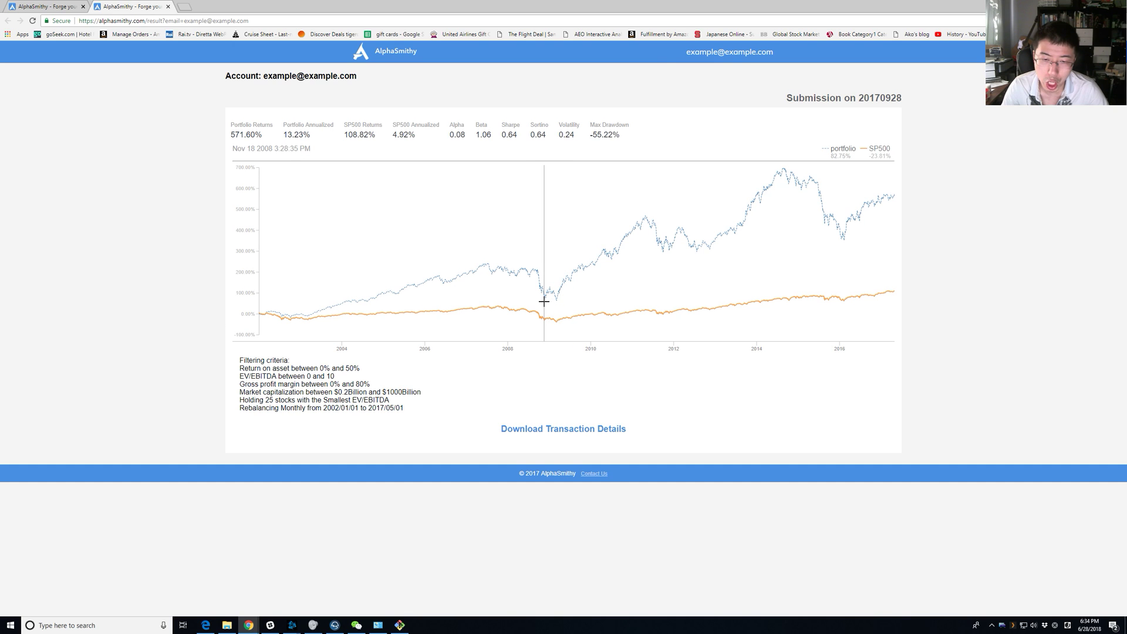
{"action": "triple_click", "coordinate": [657, 136]}
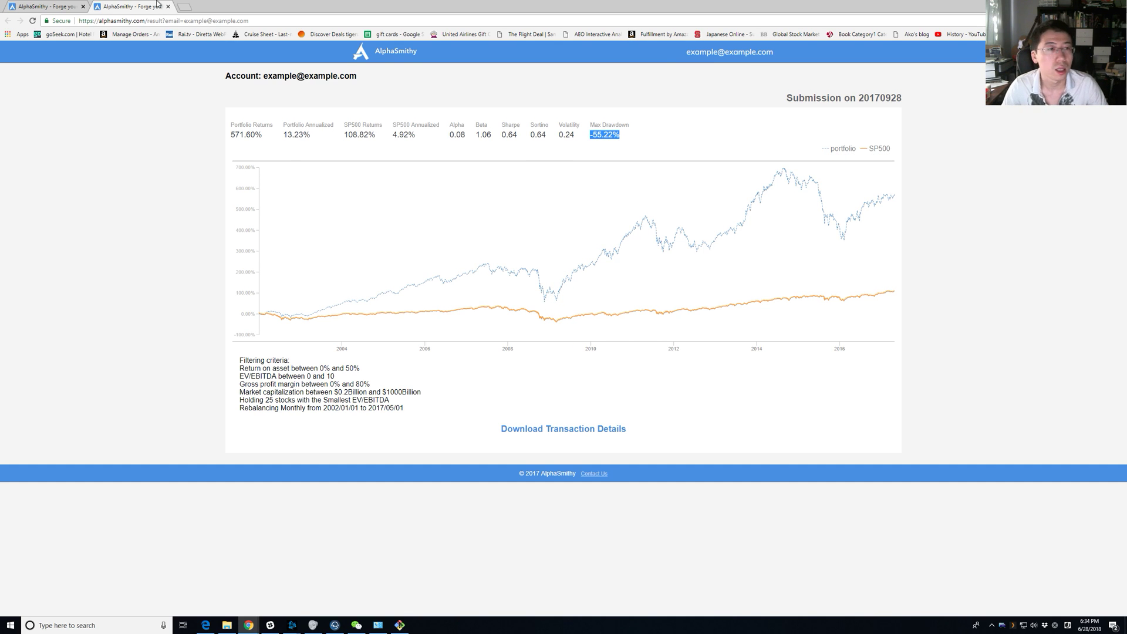
{"action": "left_click", "coordinate": [186, 7]}
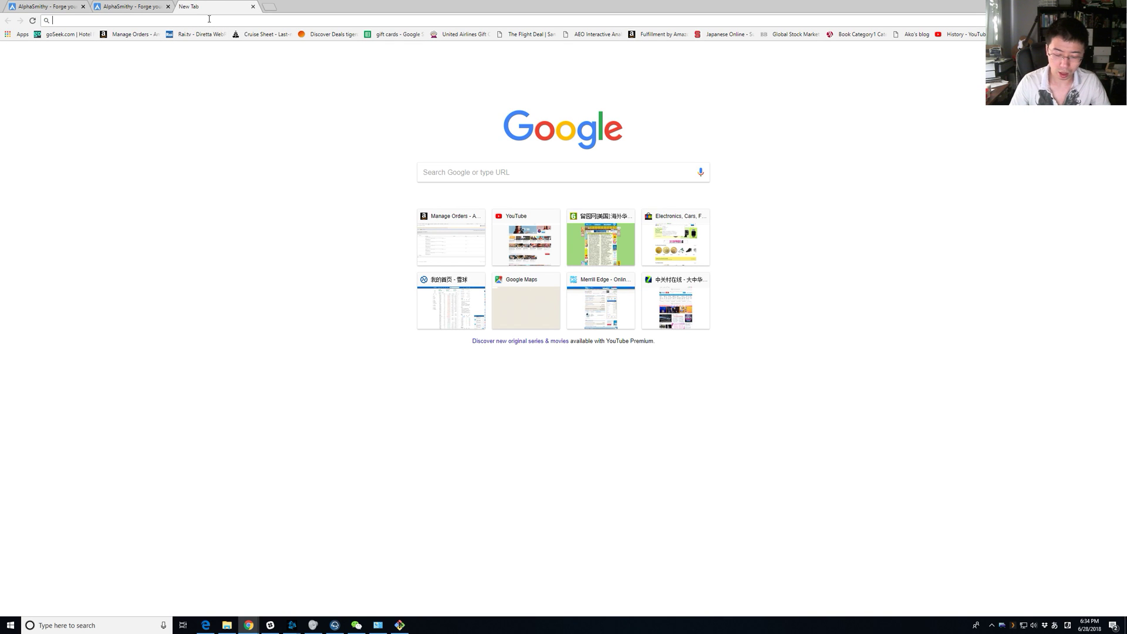
Search the web for '2008 sp500 drawdown'.
{"action": "type", "text": "２００８"}
{"action": "key", "text": "BackSpace"}
{"action": "type", "text": "2008 dra"}
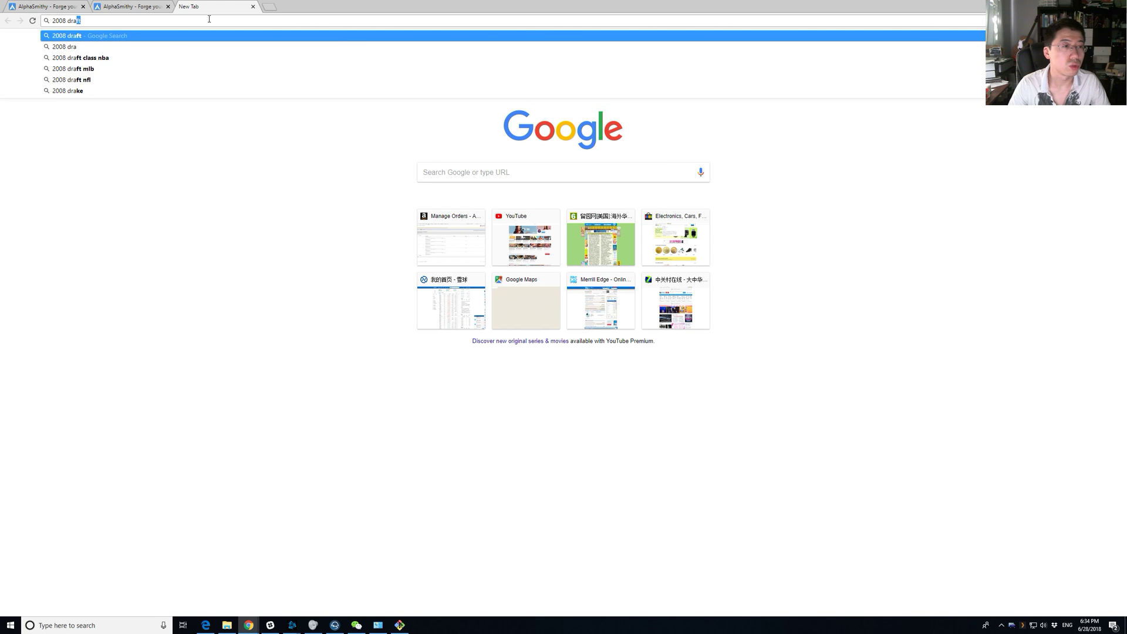
{"action": "key", "text": "BackSpace"}
{"action": "key", "text": "BackSpace"}
{"action": "key", "text": "BackSpace"}
{"action": "type", "text": "sp500 d"}
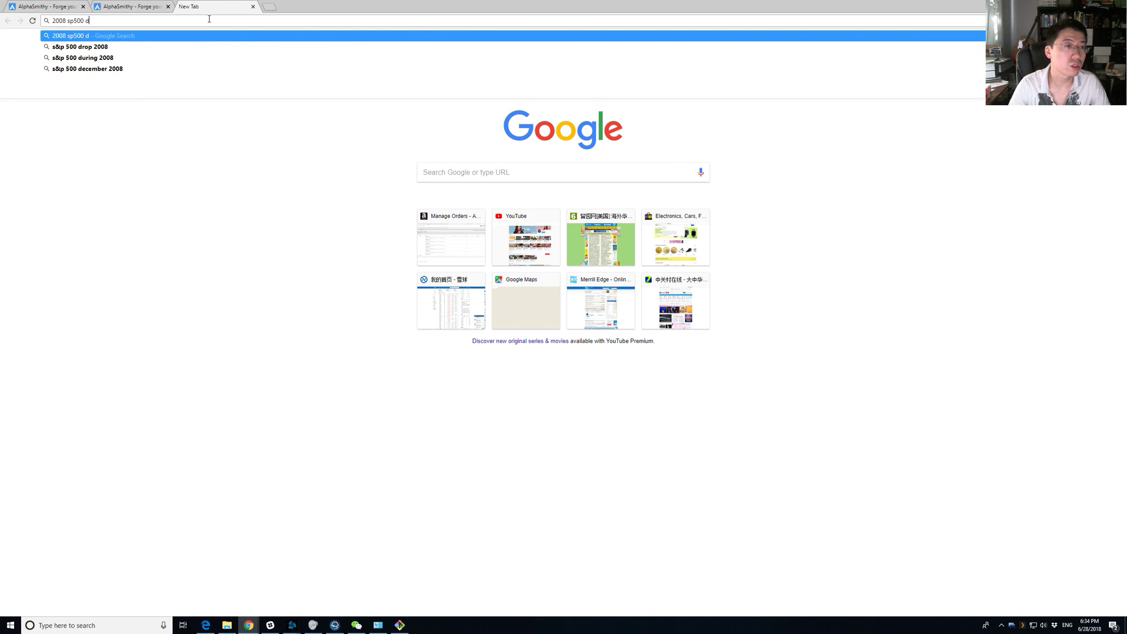
{"action": "type", "text": "rawdown"}
{"action": "key", "text": "Return"}
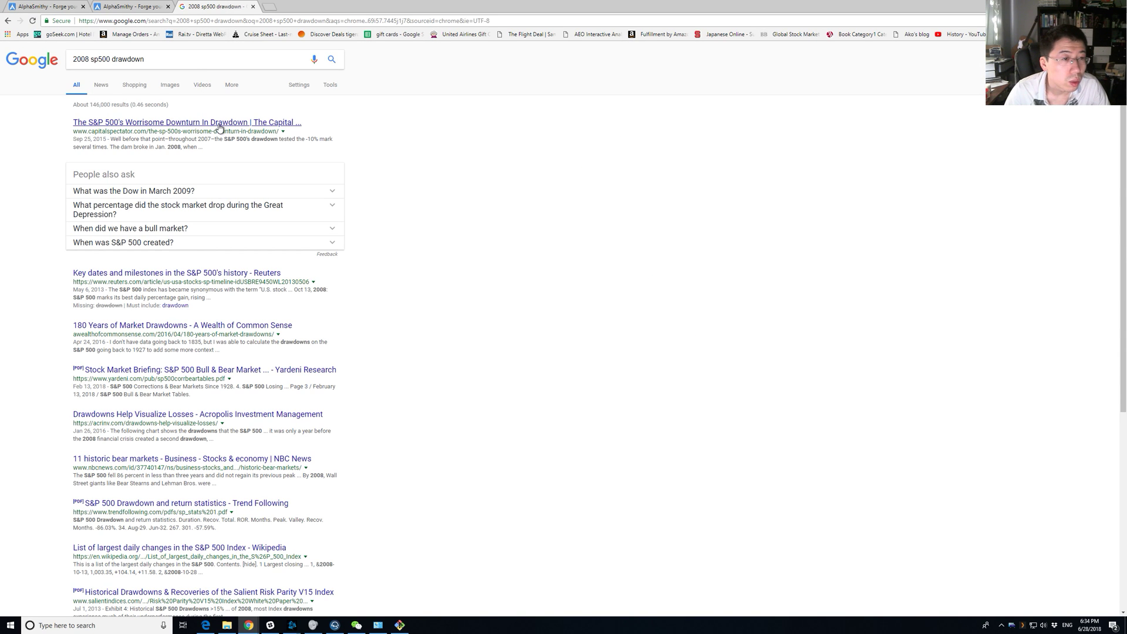
Look for 'draw down' in the Reuters S&P 500 history article, then close it.
{"action": "middle_click", "coordinate": [150, 273]}
{"action": "left_click", "coordinate": [300, 7]}
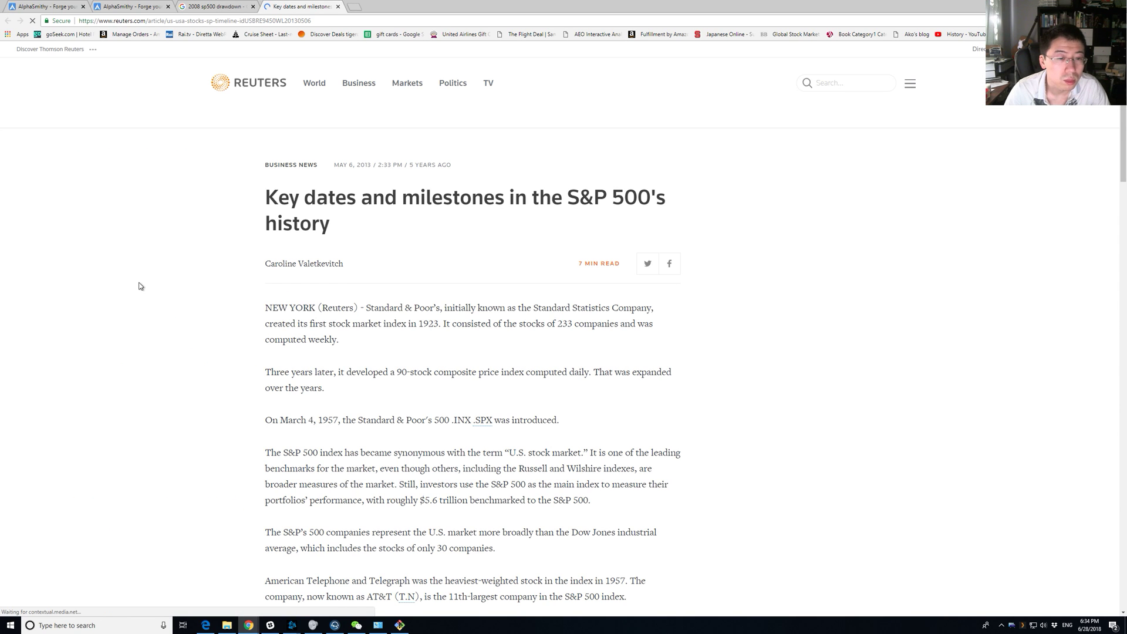
{"action": "key", "text": "ctrl+f"}
{"action": "type", "text": "draw down"}
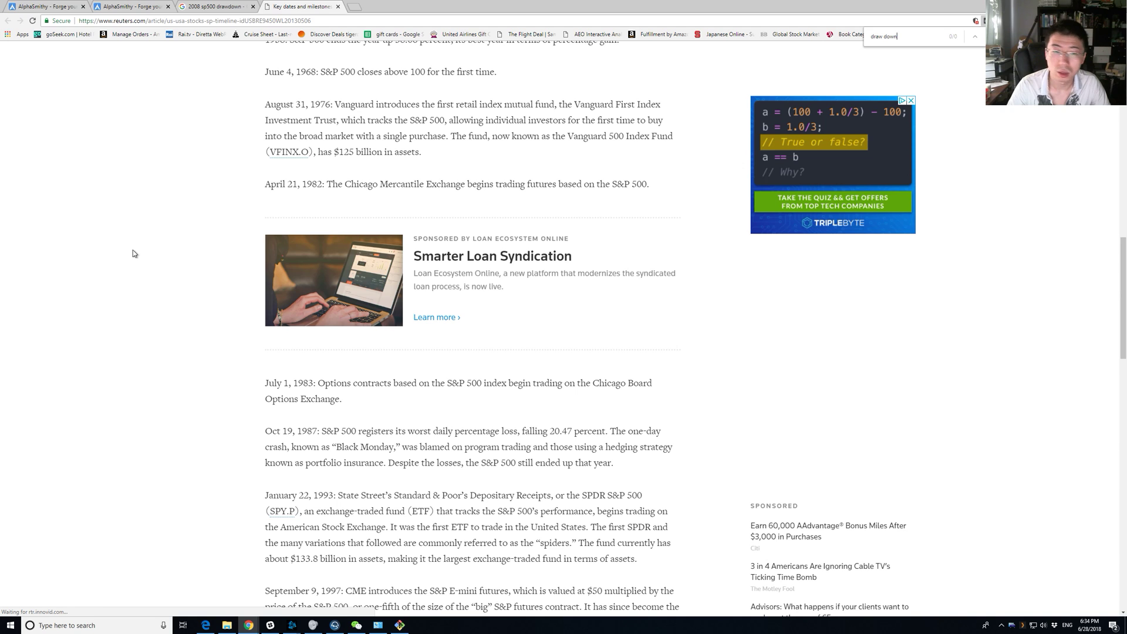
{"action": "key", "text": "ctrl+w"}
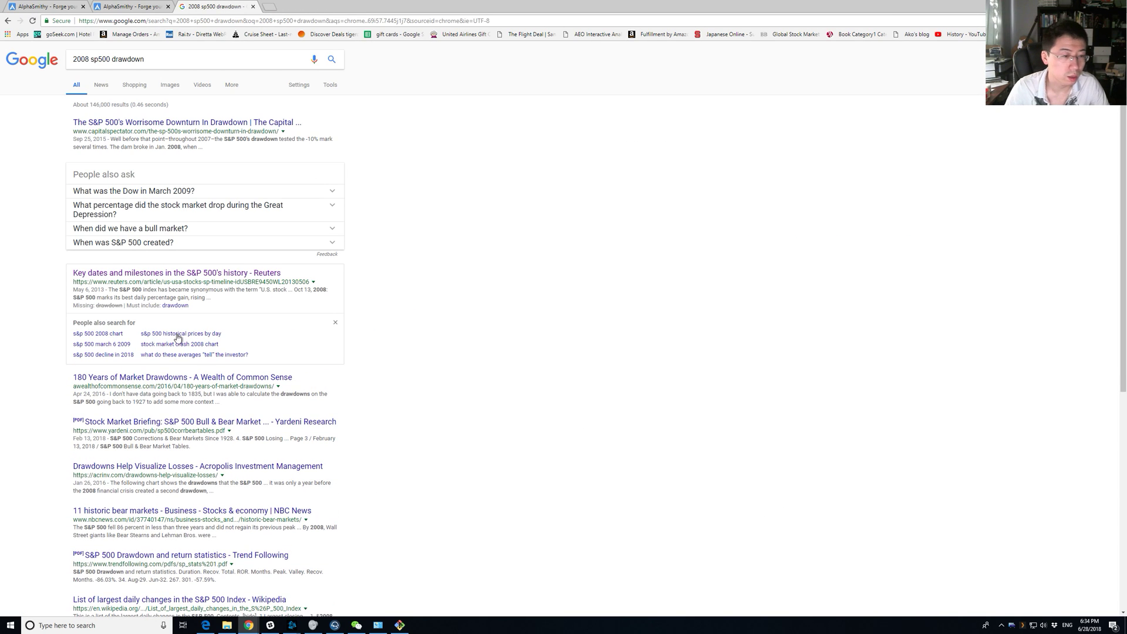
Open the 180 Years of Market Drawdowns article and zoom in on its S&P 500 drawdown chart.
{"action": "middle_click", "coordinate": [287, 378]}
{"action": "key", "text": "ctrl+Tab"}
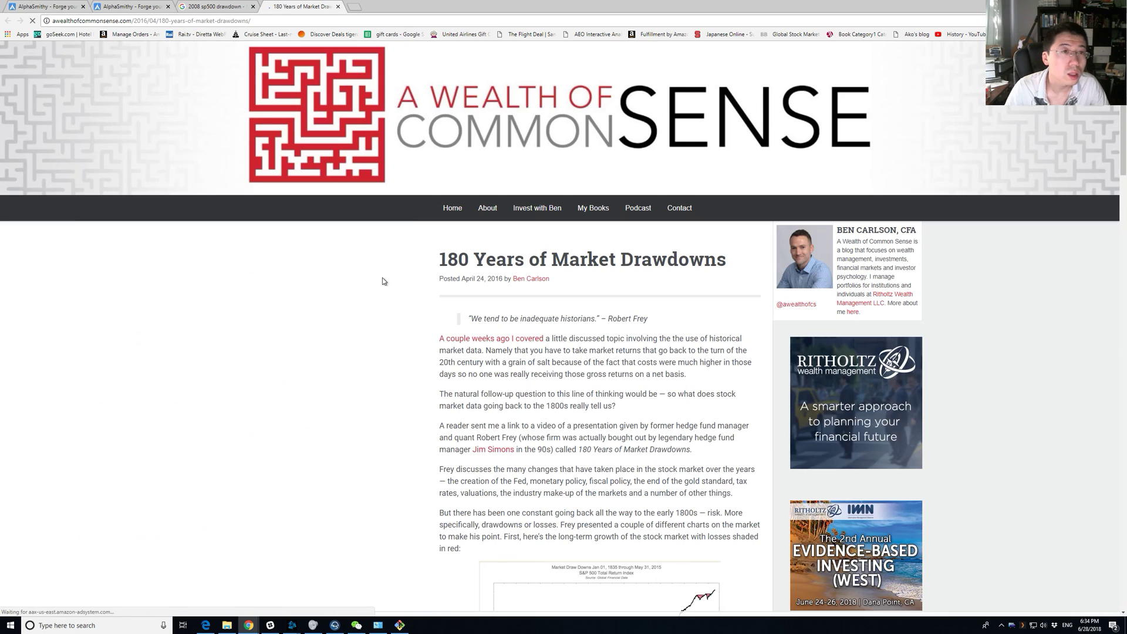
{"action": "scroll", "coordinate": [395, 326], "scroll_direction": "down", "scroll_amount": 3}
{"action": "scroll", "coordinate": [395, 330], "scroll_direction": "down", "scroll_amount": 8}
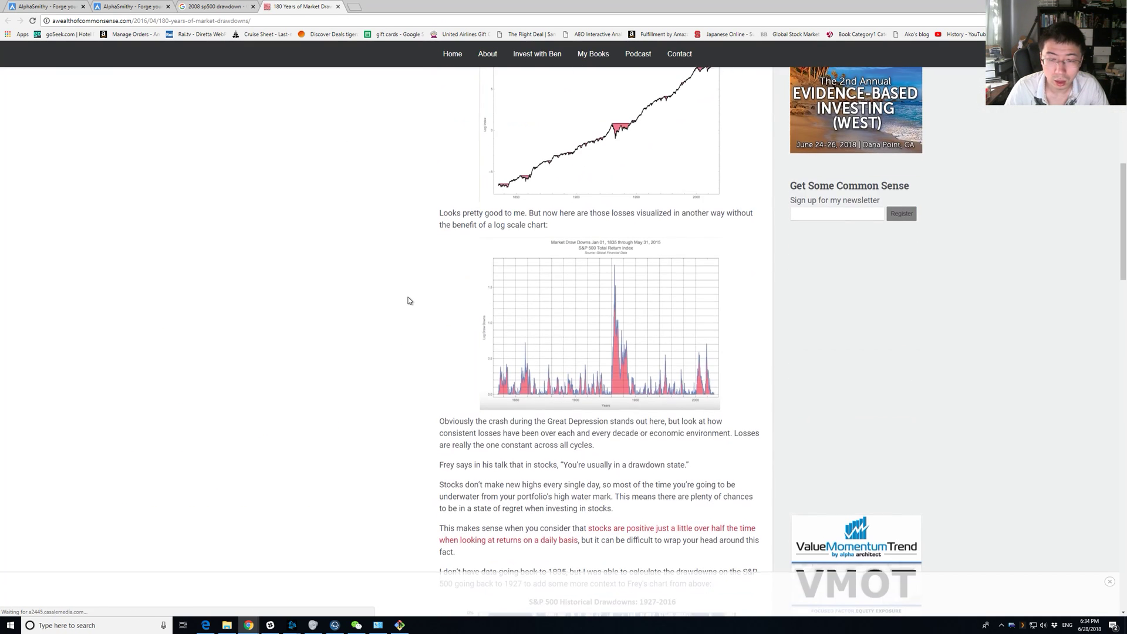
{"action": "scroll", "coordinate": [409, 300], "scroll_direction": "down", "scroll_amount": 4}
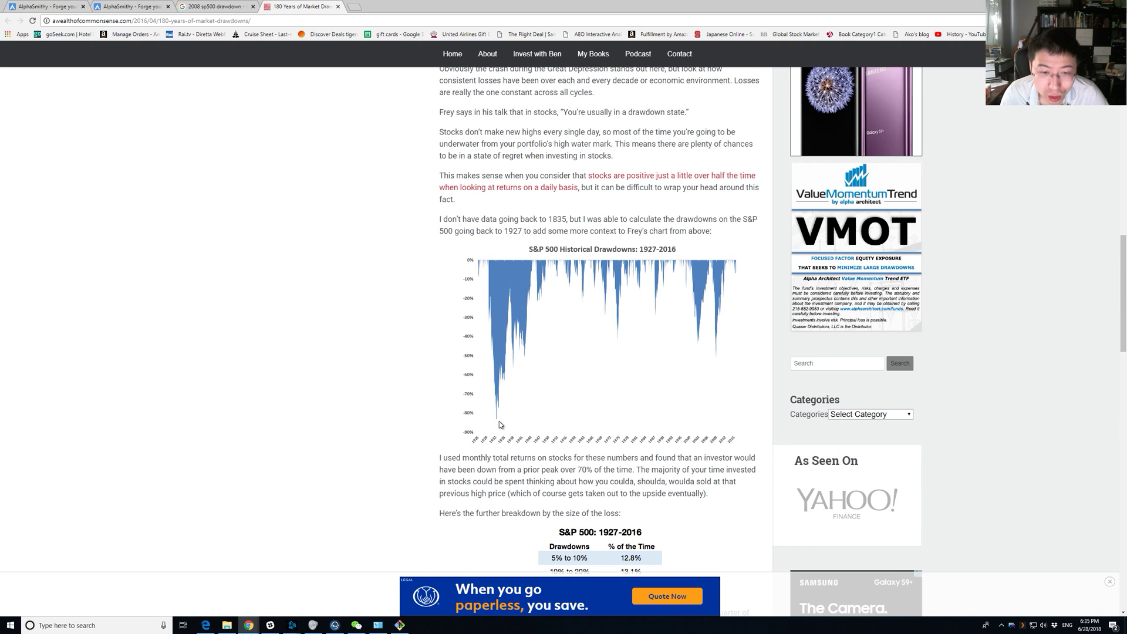
{"action": "key", "text": "ctrl+plus"}
{"action": "key", "text": "ctrl+plus"}
{"action": "key", "text": "ctrl+plus"}
{"action": "key", "text": "ctrl+plus"}
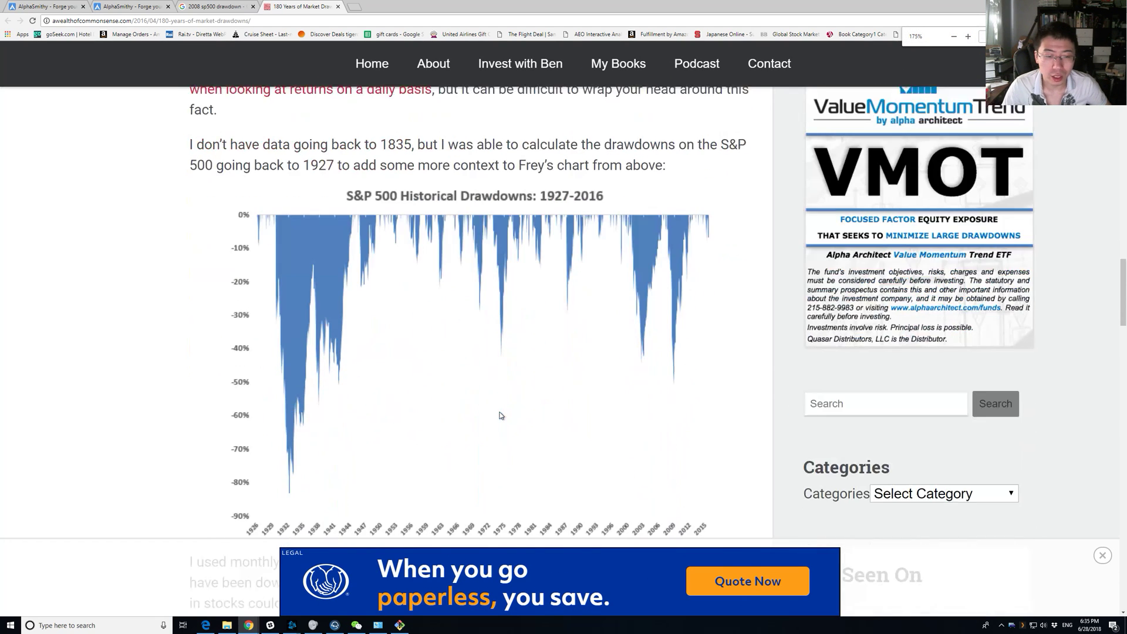
{"action": "scroll", "coordinate": [303, 349], "scroll_direction": "up", "scroll_amount": 3}
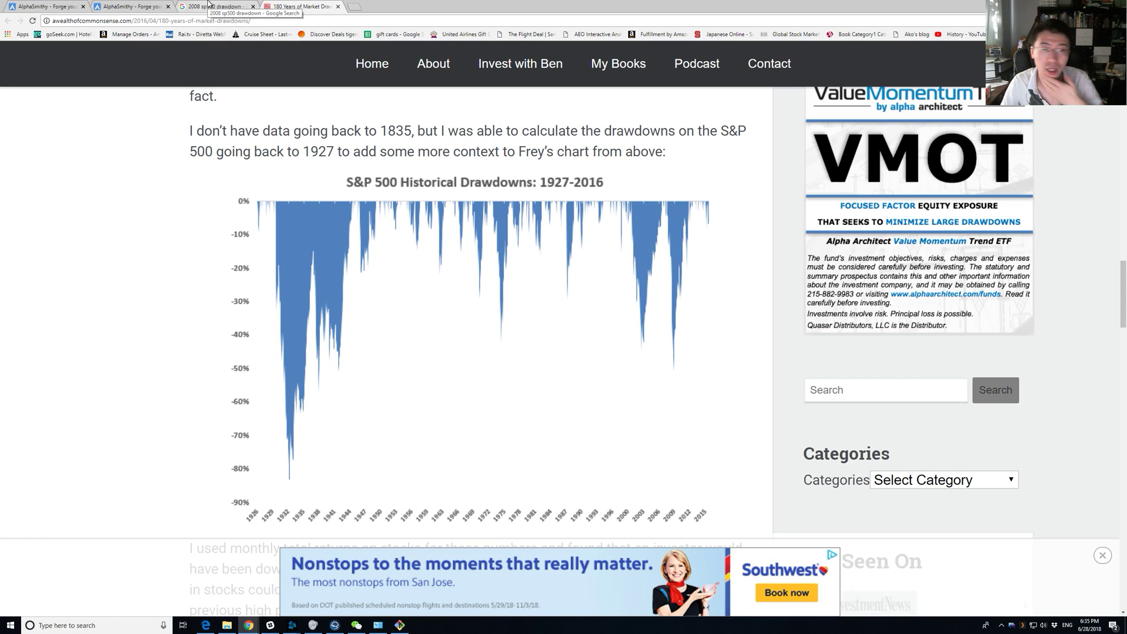
Highlight the earlier result's -55.22% max drawdown, then return to the pending backtest tab.
{"action": "left_click", "coordinate": [130, 6]}
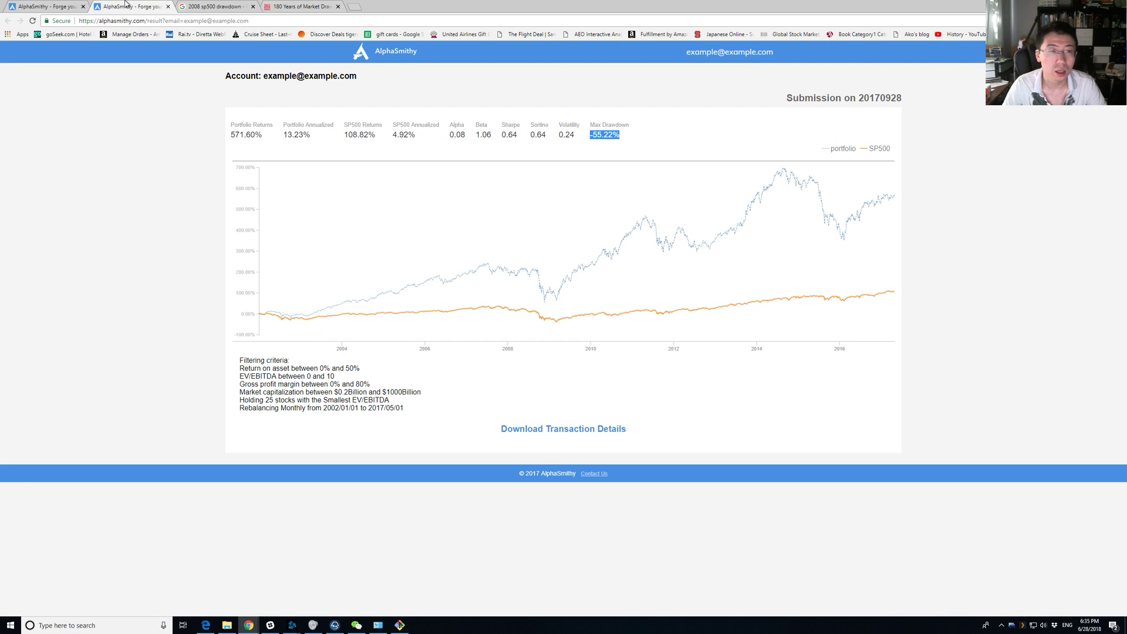
{"action": "triple_click", "coordinate": [659, 133]}
{"action": "triple_click", "coordinate": [650, 138]}
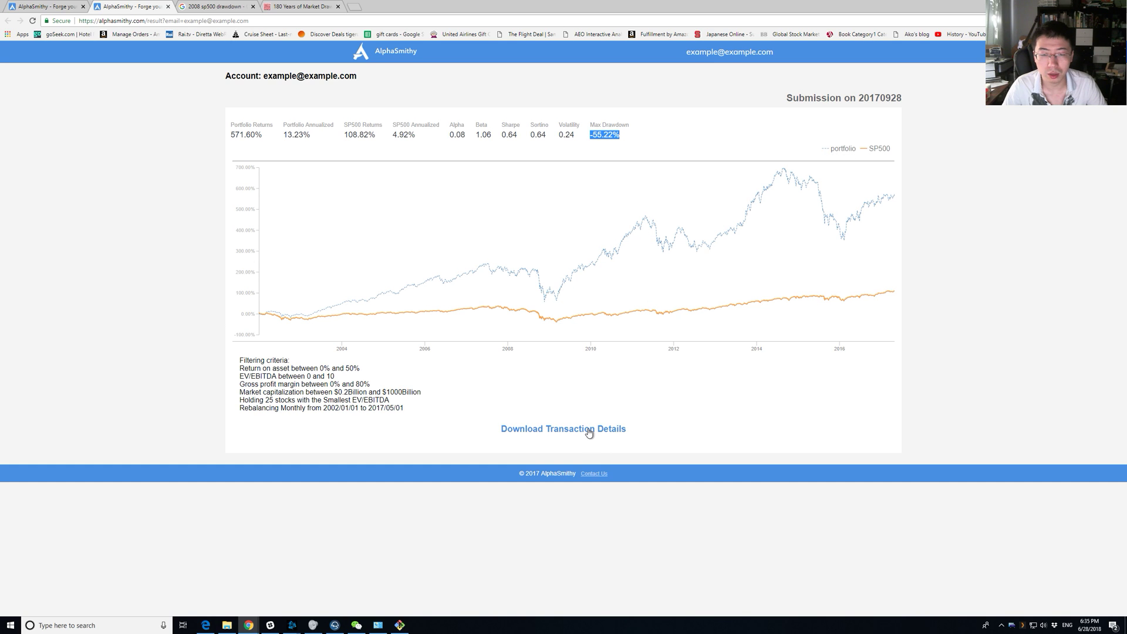
{"action": "left_click", "coordinate": [106, 447]}
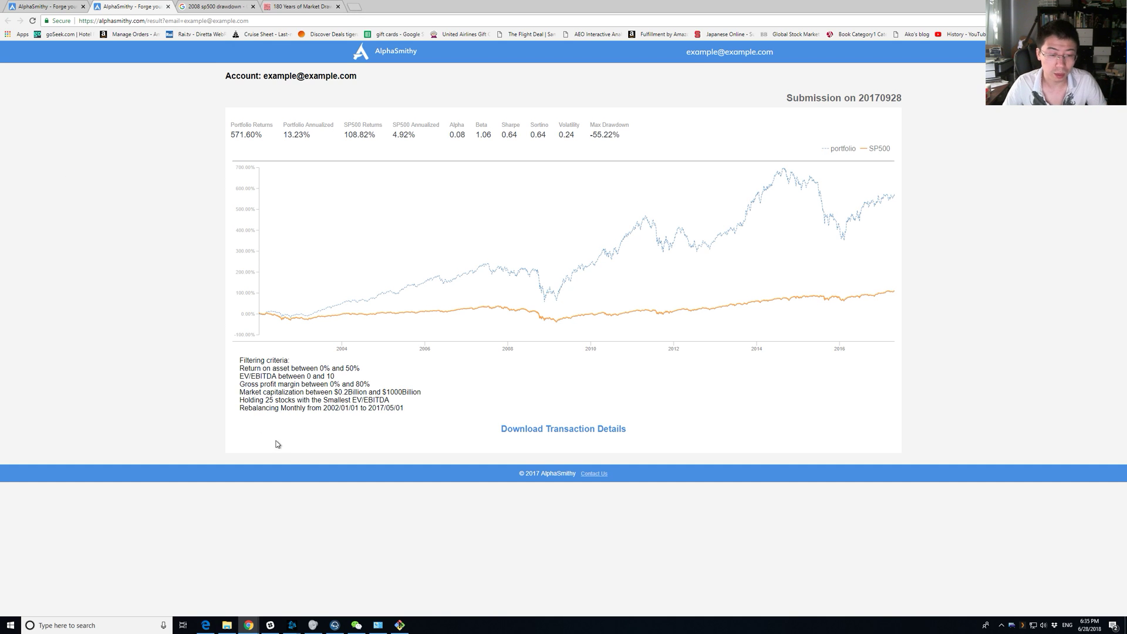
{"action": "mouse_move", "coordinate": [406, 629]}
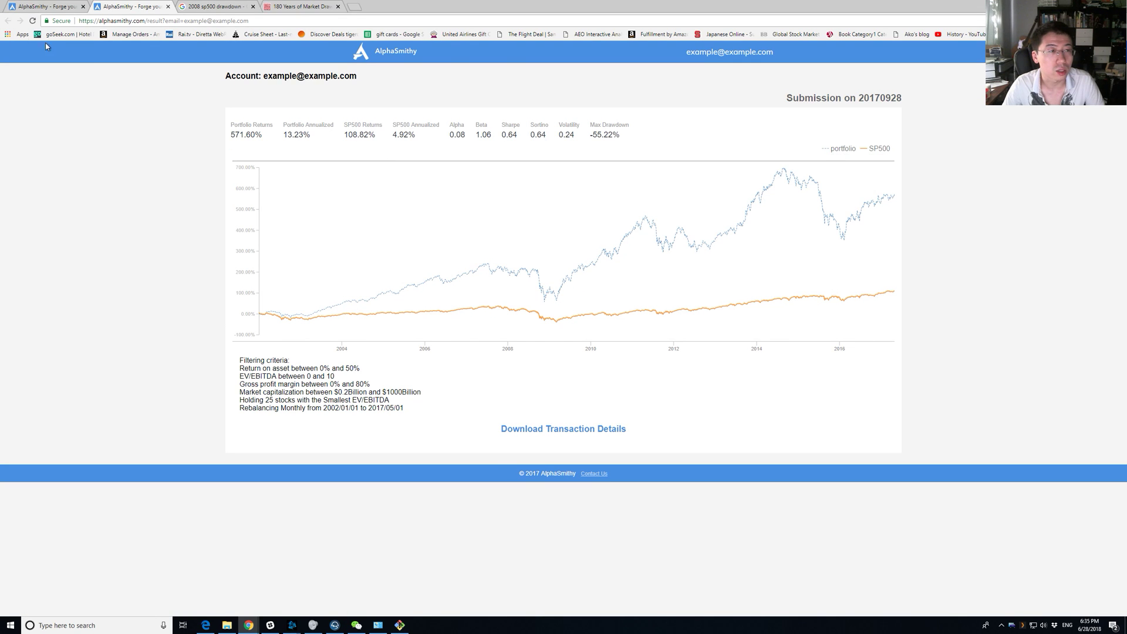
{"action": "left_click", "coordinate": [39, 5]}
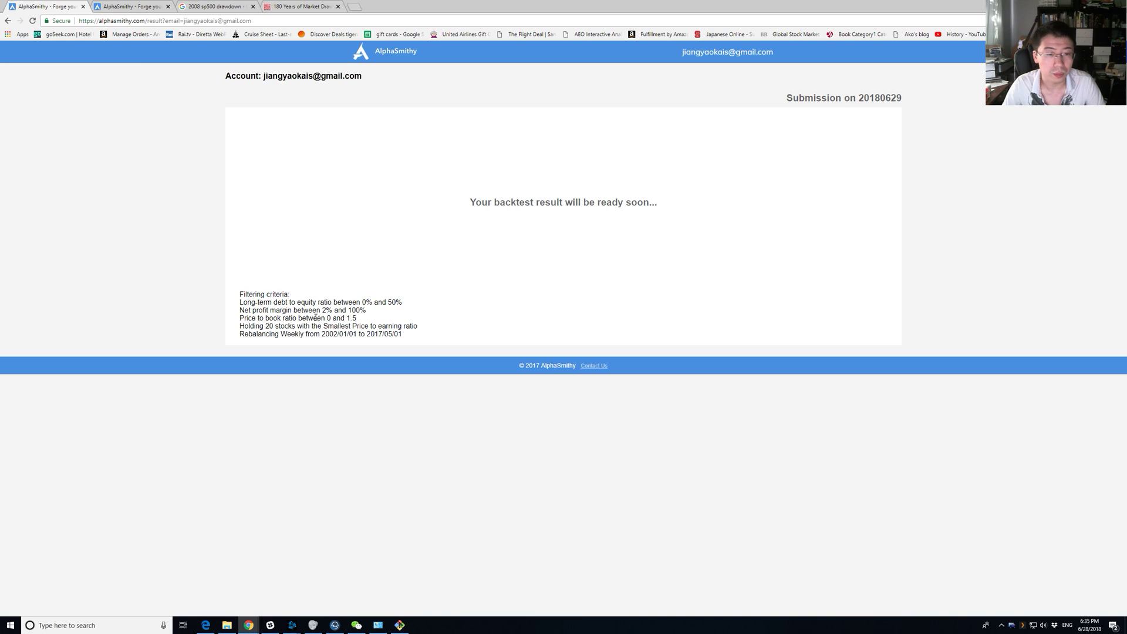
Reload the pending backtest and check its 0–50% long-term debt to equity criterion.
{"action": "triple_click", "coordinate": [334, 310]}
{"action": "triple_click", "coordinate": [346, 303]}
{"action": "left_click", "coordinate": [344, 106]}
{"action": "key", "text": "F5"}
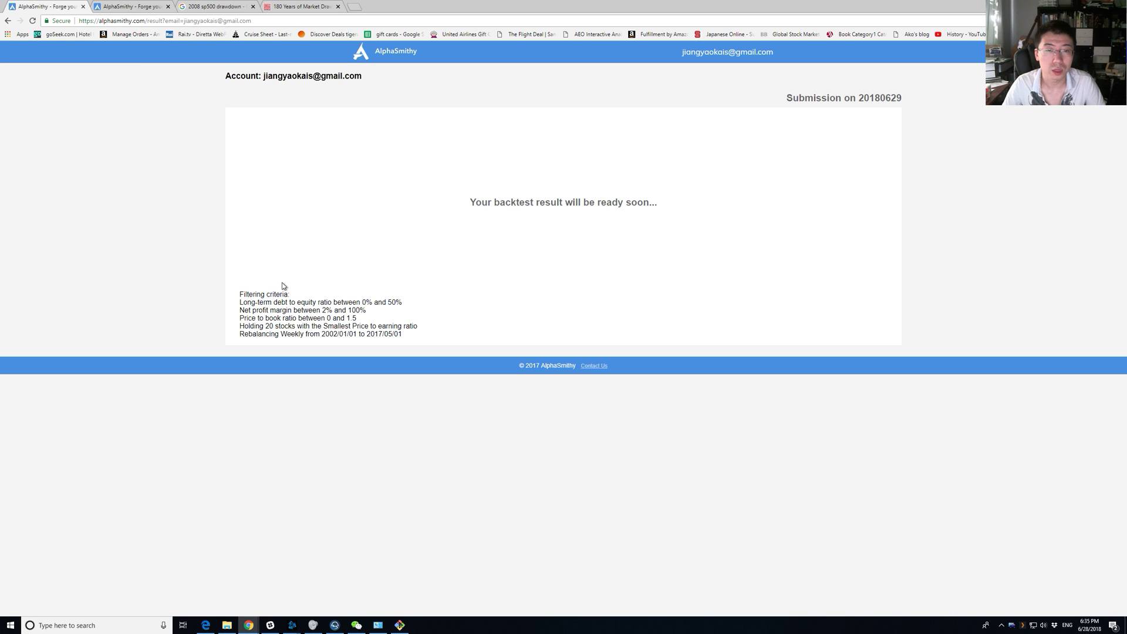
{"action": "triple_click", "coordinate": [259, 301]}
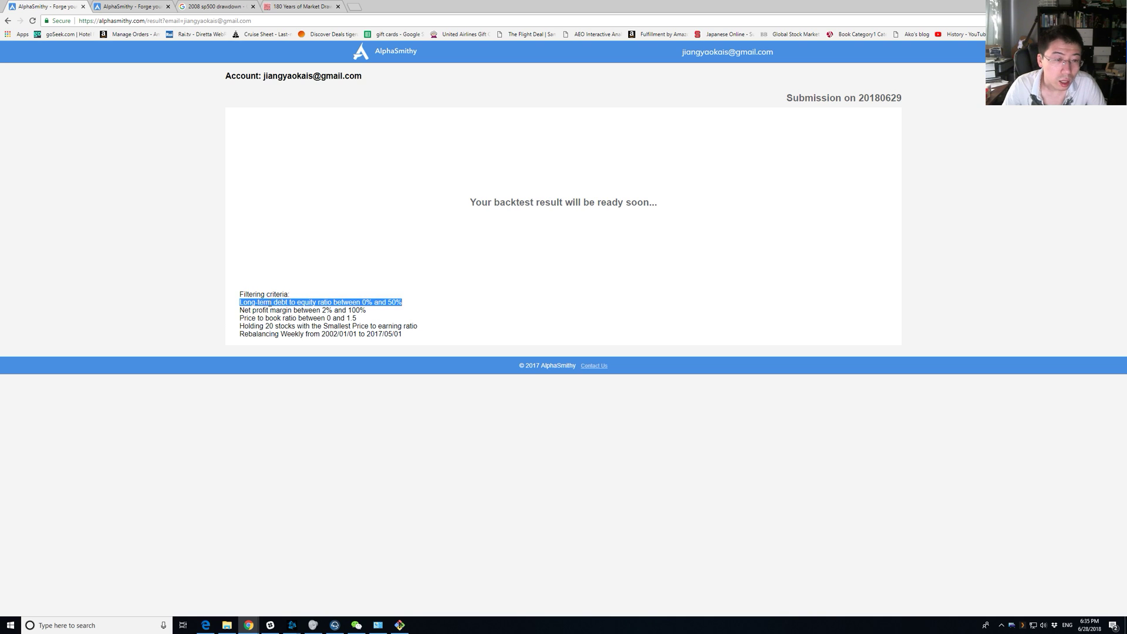
{"action": "left_click", "coordinate": [304, 301]}
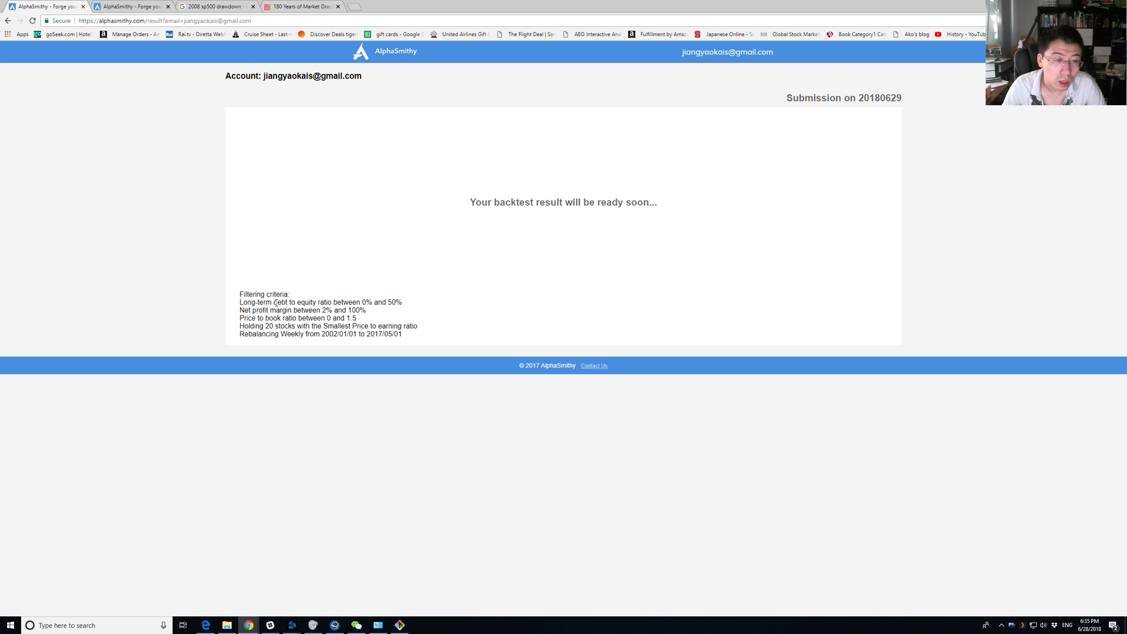
{"action": "double_click", "coordinate": [391, 303]}
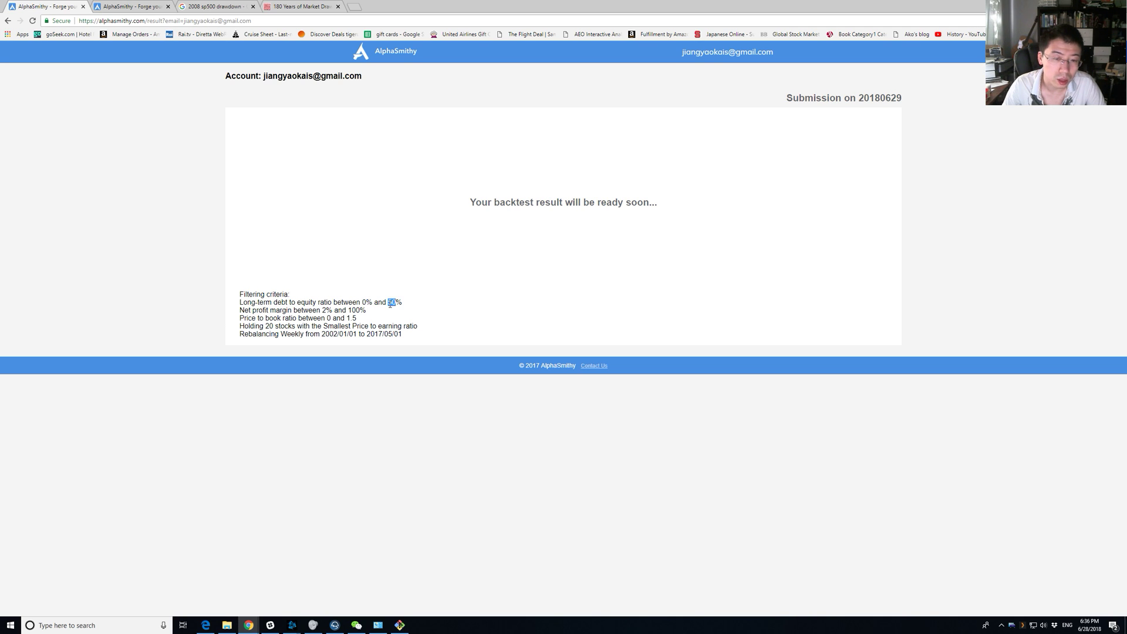
{"action": "left_click", "coordinate": [411, 622]}
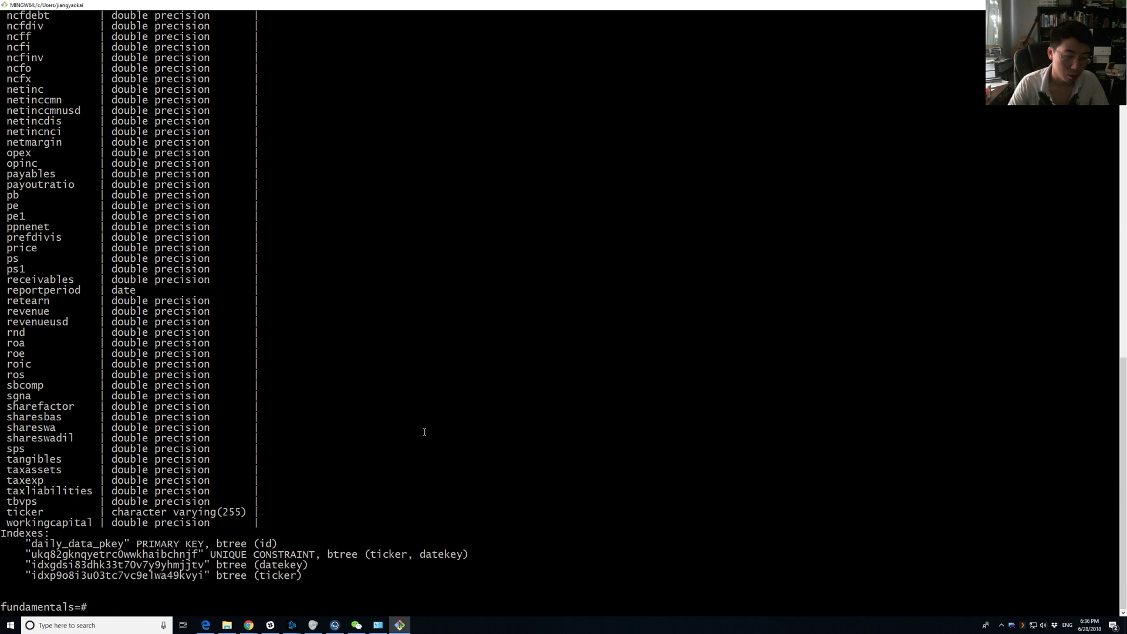
Start a 'select' query and locate the de column in daily_data's field listing.
{"action": "type", "text": "select"}
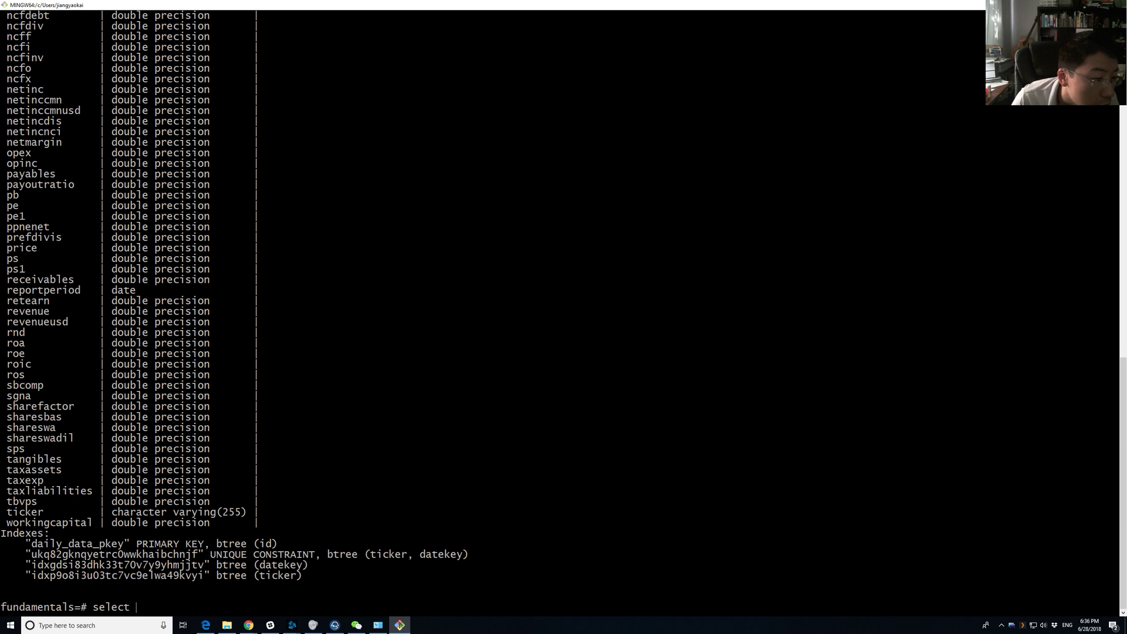
{"action": "scroll", "coordinate": [318, 384], "scroll_direction": "up", "scroll_amount": 6}
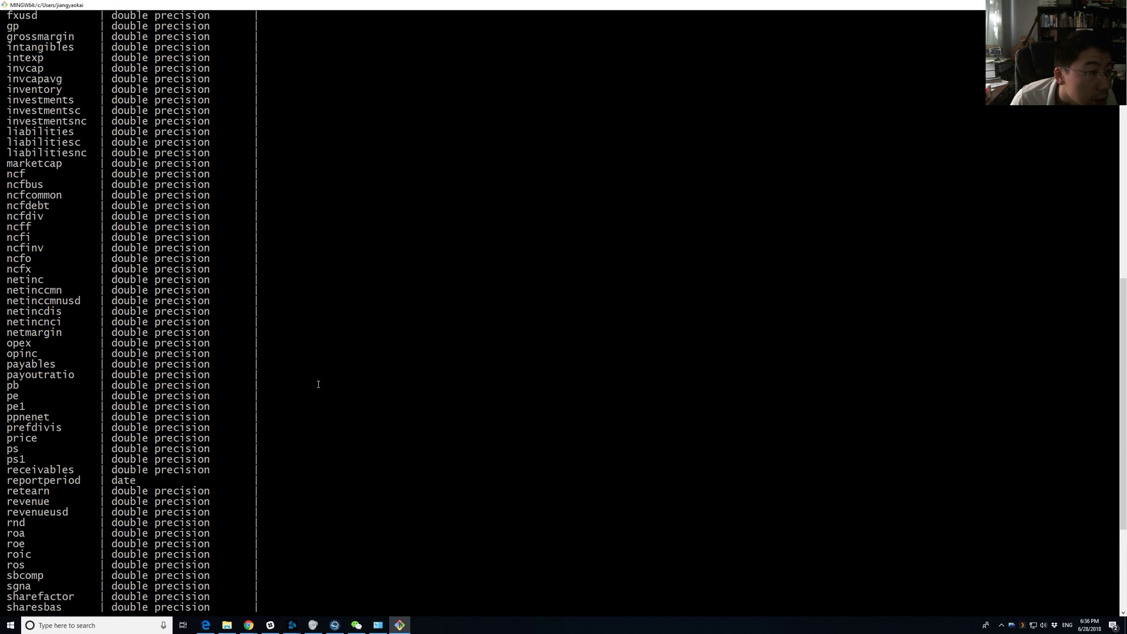
{"action": "scroll", "coordinate": [97, 170], "scroll_direction": "up", "scroll_amount": 7}
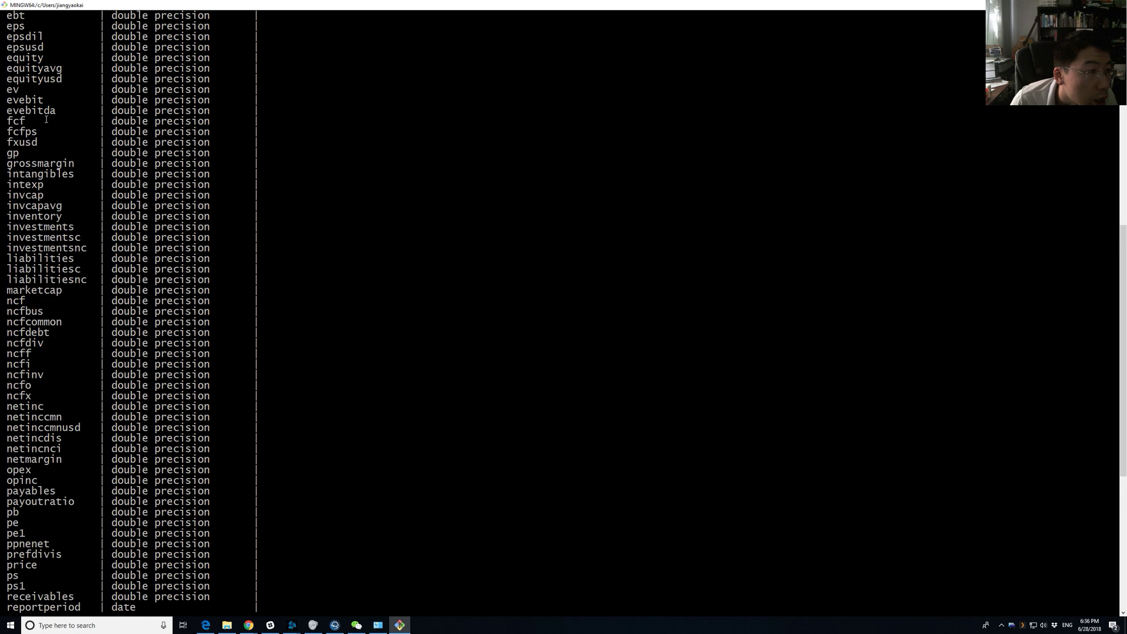
{"action": "scroll", "coordinate": [46, 119], "scroll_direction": "up", "scroll_amount": 4}
{"action": "scroll", "coordinate": [35, 204], "scroll_direction": "down", "scroll_amount": 9}
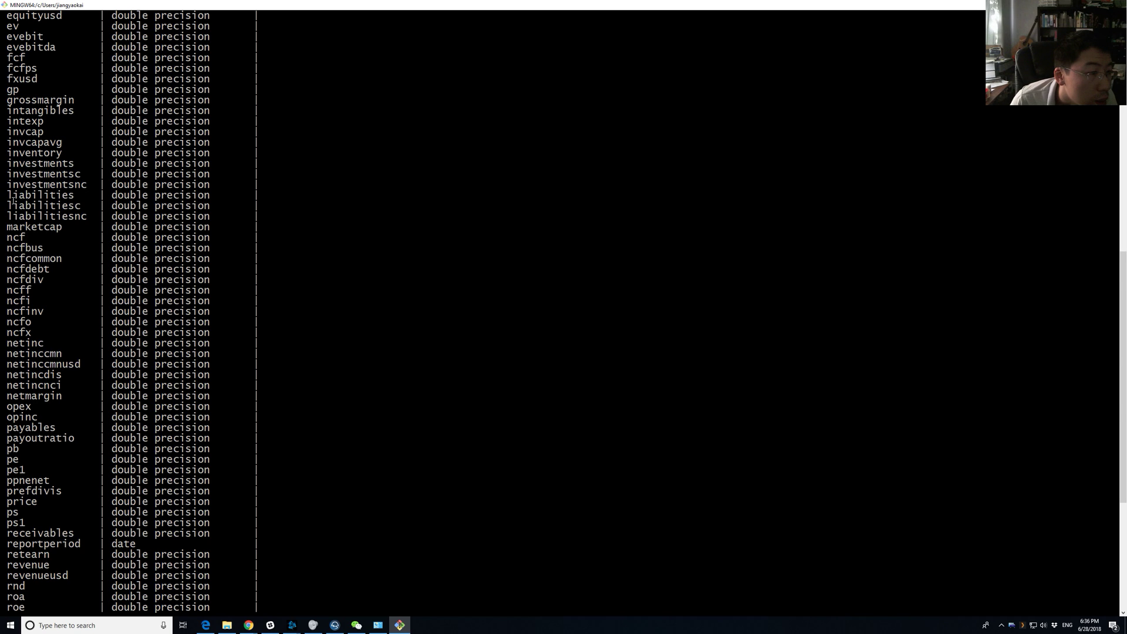
{"action": "scroll", "coordinate": [12, 194], "scroll_direction": "up", "scroll_amount": 7}
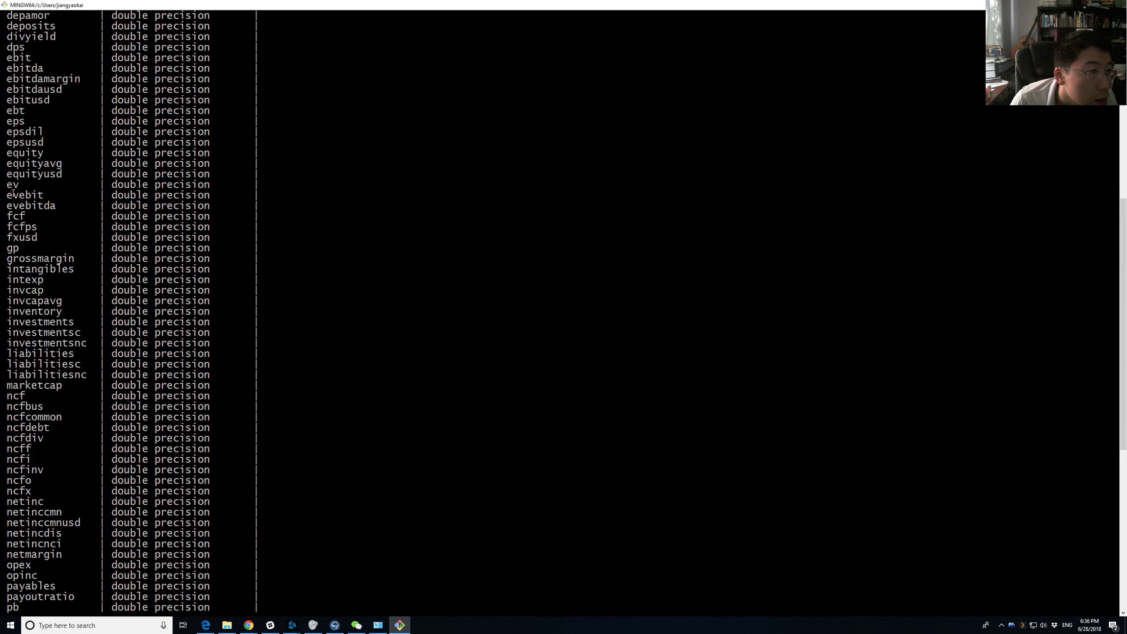
{"action": "scroll", "coordinate": [13, 194], "scroll_direction": "up", "scroll_amount": 1}
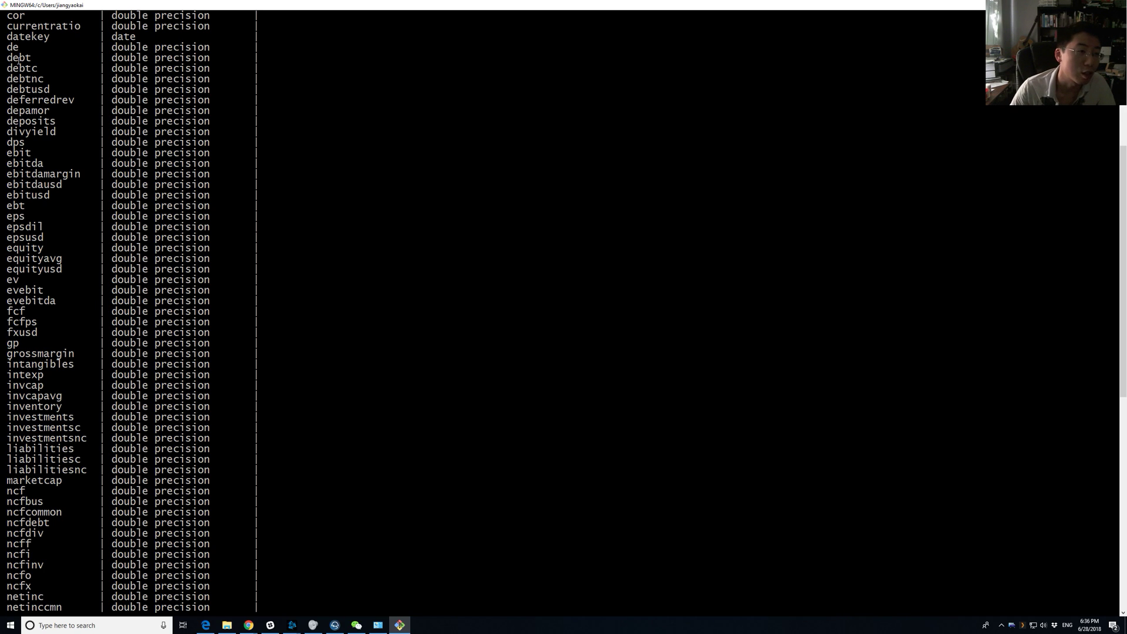
{"action": "left_click_drag", "start_coordinate": [38, 68], "coordinate": [2, 68]}
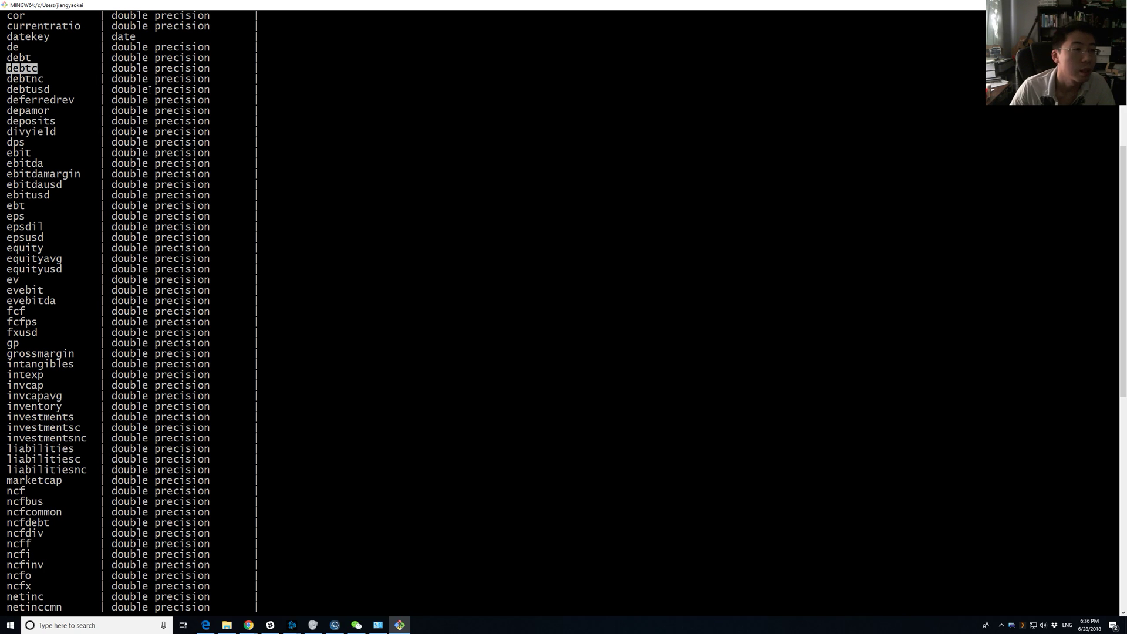
{"action": "double_click", "coordinate": [12, 47]}
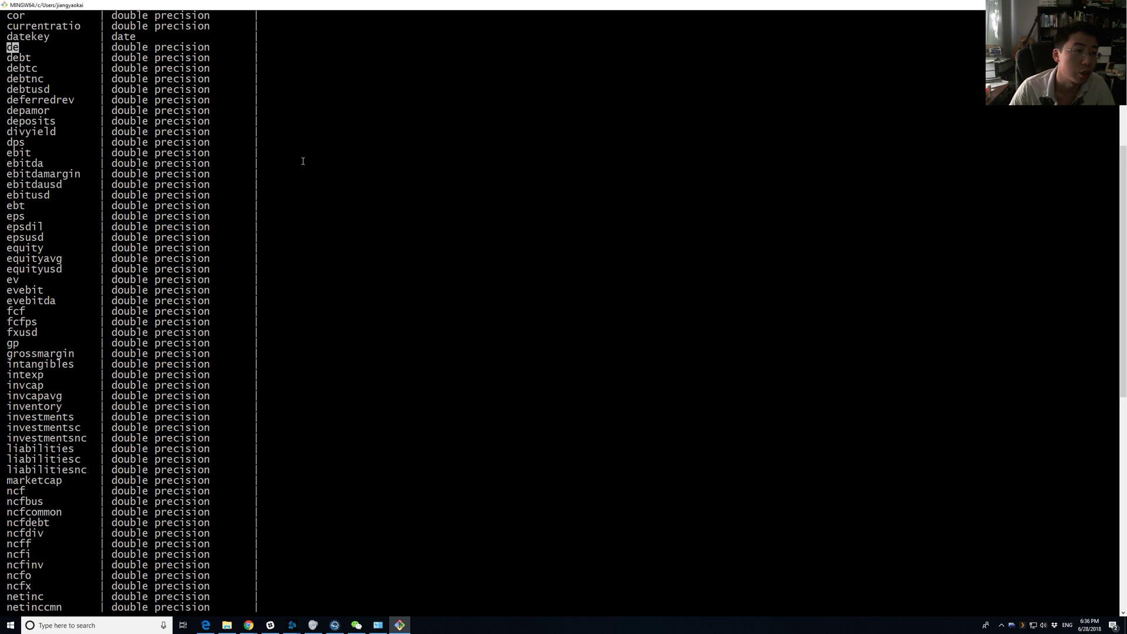
Run select de from daily_data where ticker = 'AAPL' and datekey = '20180601', getting 1.896.
{"action": "type", "text": "select de "}
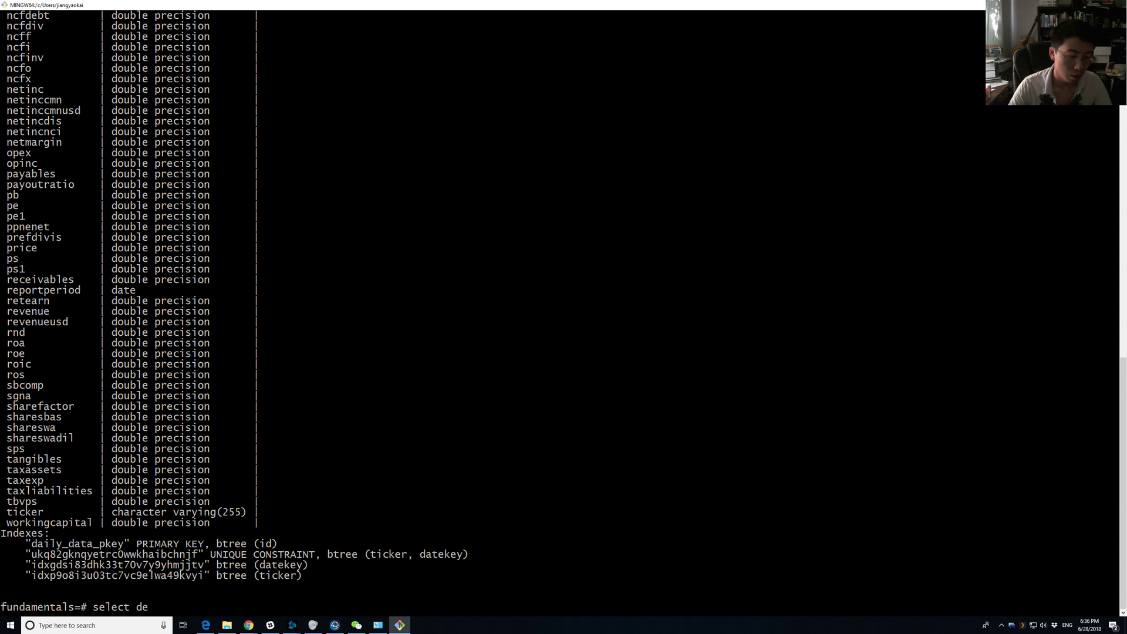
{"action": "type", "text": "from daily_data w"}
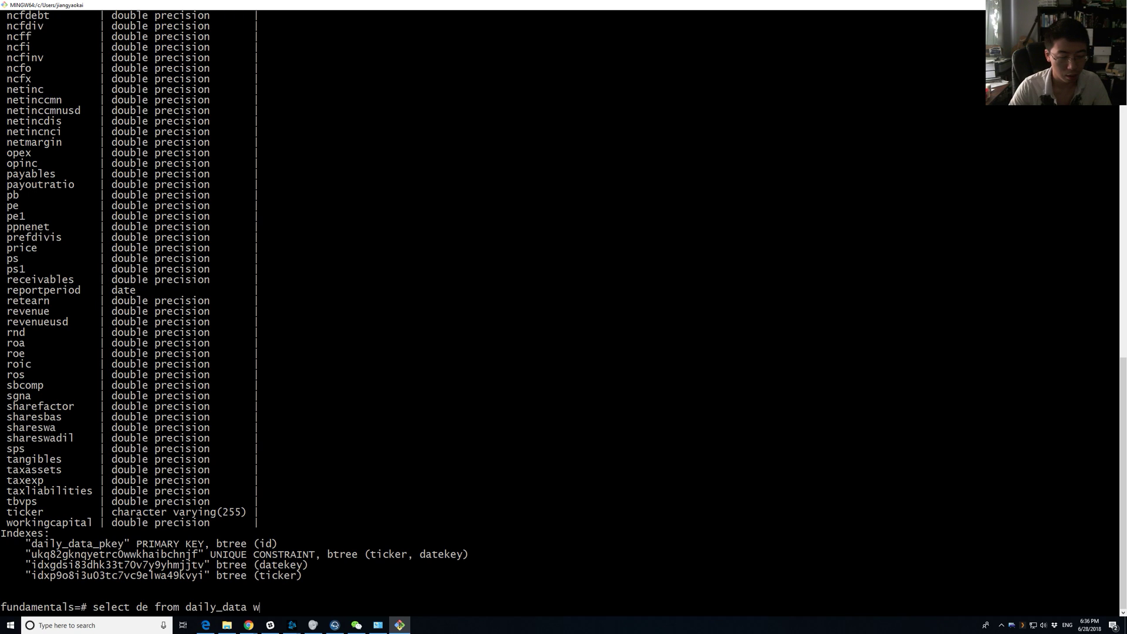
{"action": "type", "text": "here ticker = '"}
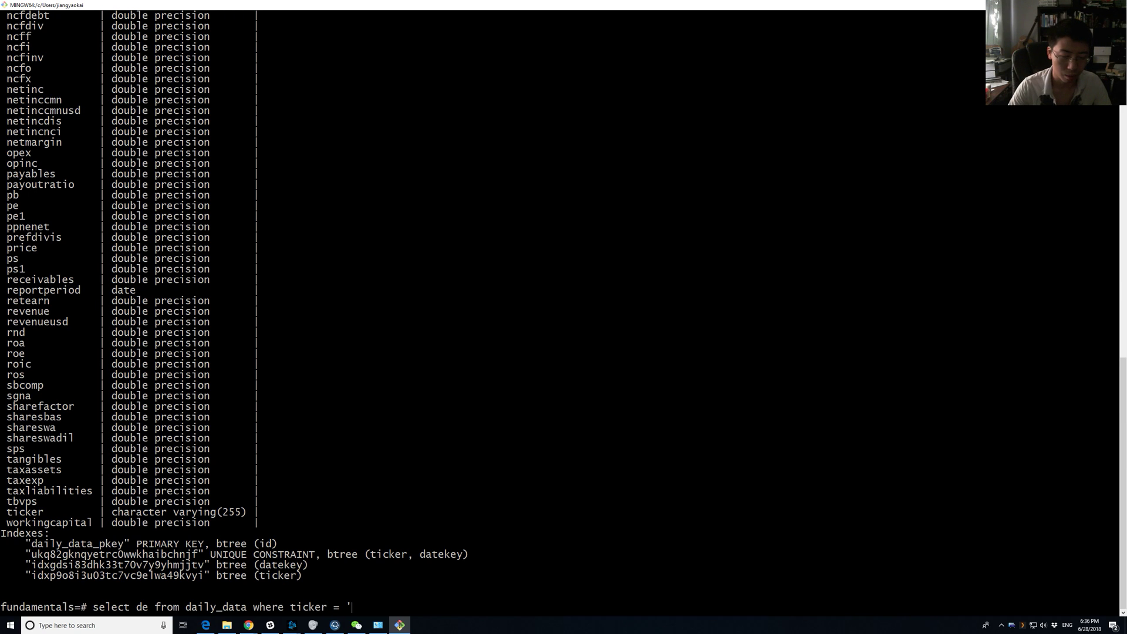
{"action": "type", "text": "AAPL"}
{"action": "key", "text": "BackSpace"}
{"action": "key", "text": "BackSpace"}
{"action": "type", "text": "APL' and datekey"}
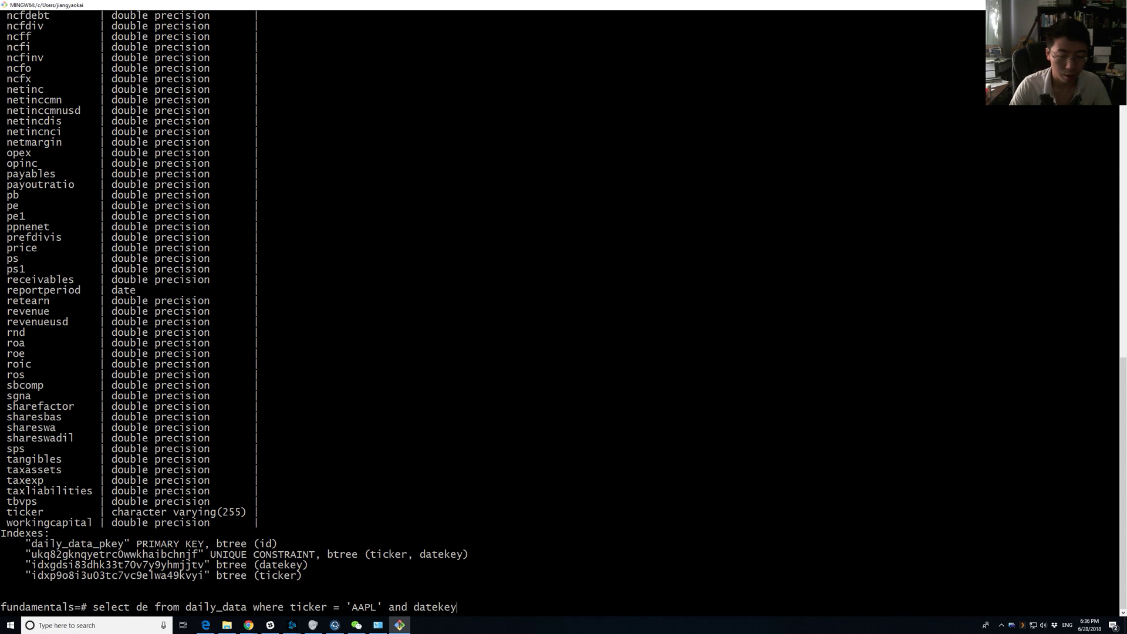
{"action": "type", "text": " = '2018"}
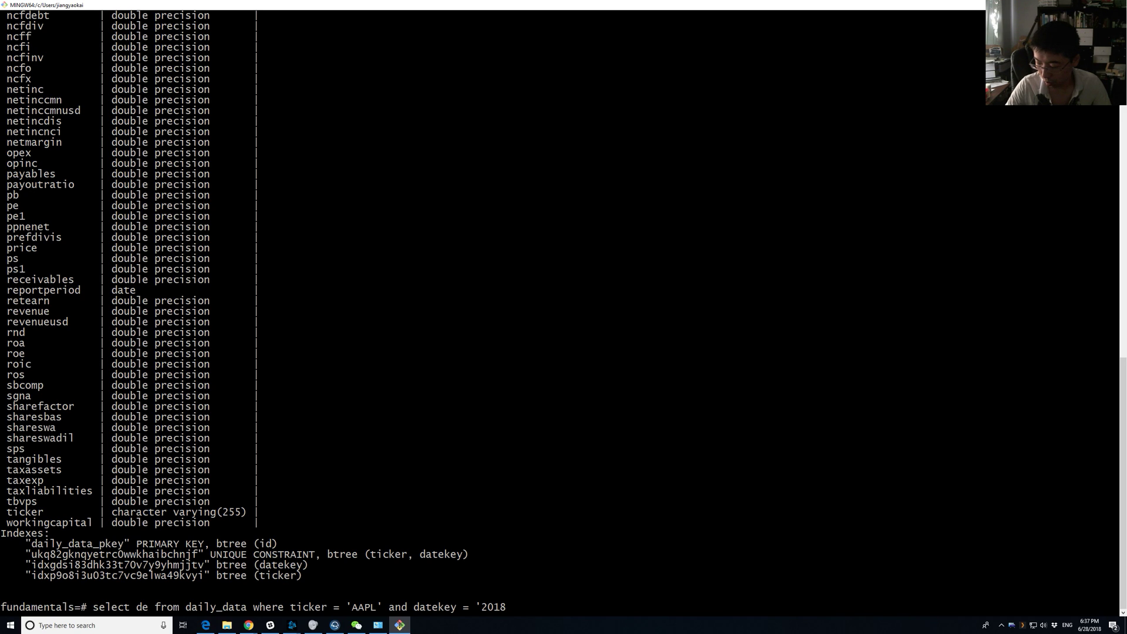
{"action": "type", "text": "0601"}
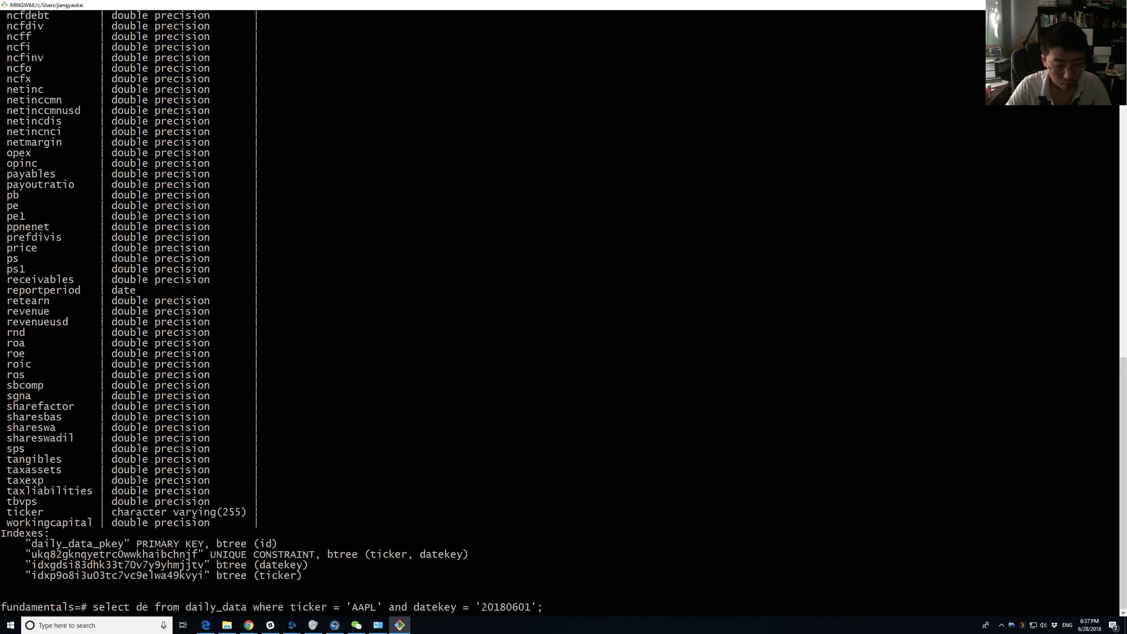
{"action": "type", "text": "';"}
{"action": "key", "text": "Return"}
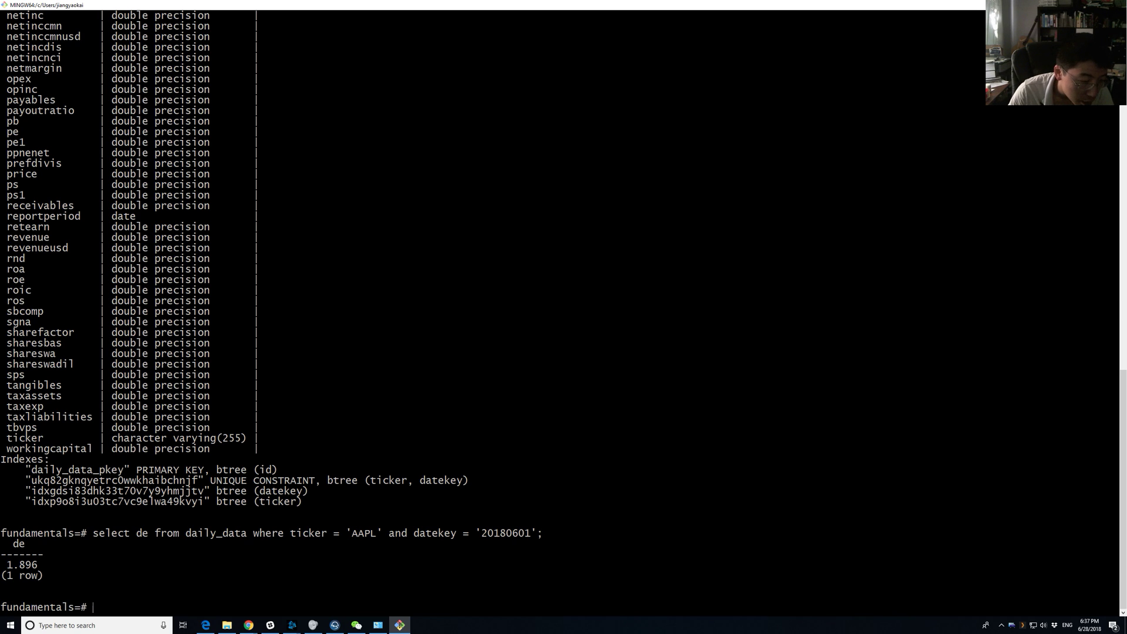
Open a new tab in the AlphaSmithy Chrome window and load quandl.com.
{"action": "mouse_move", "coordinate": [249, 624]}
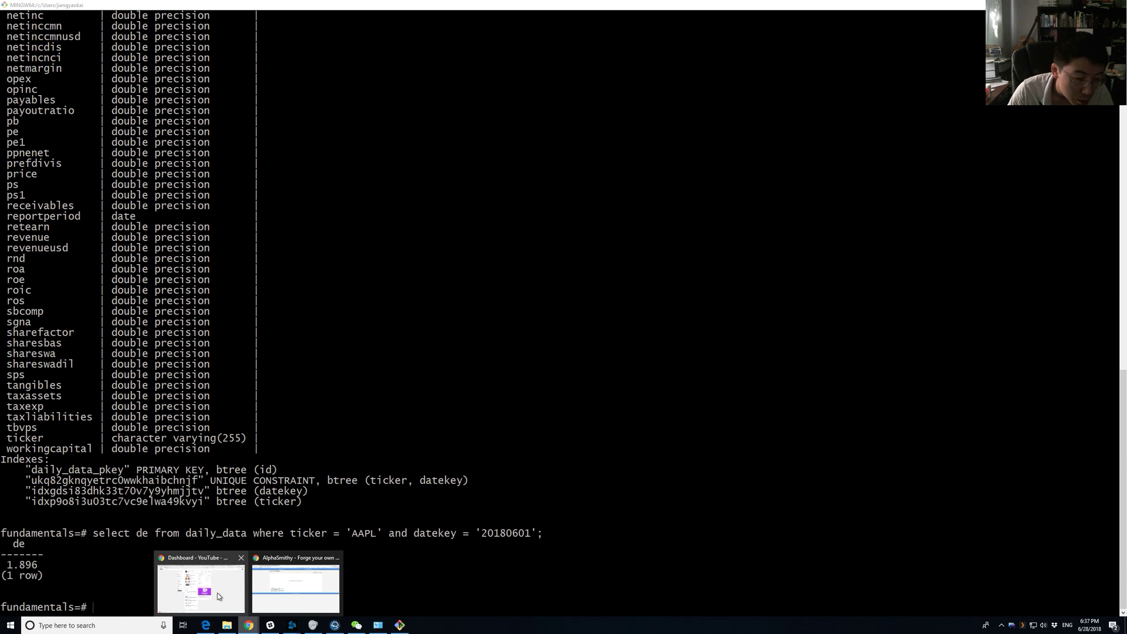
{"action": "left_click", "coordinate": [217, 593]}
{"action": "key", "text": "ctrl+t"}
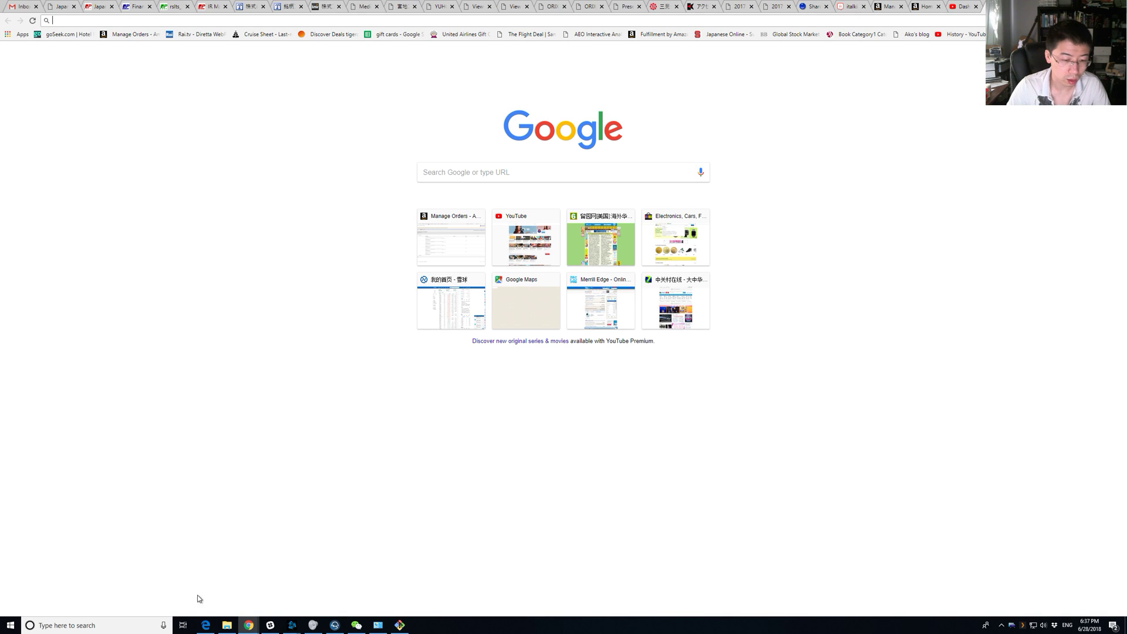
{"action": "left_click", "coordinate": [297, 587]}
{"action": "key", "text": "ctrl+t"}
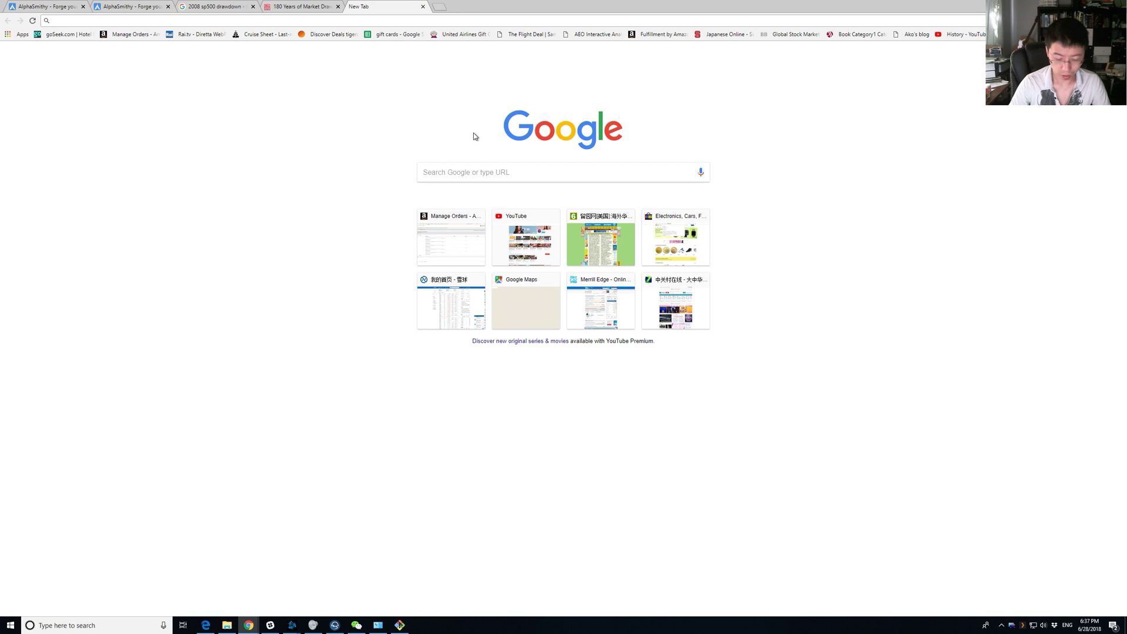
{"action": "type", "text": "quand"}
{"action": "key", "text": "Return"}
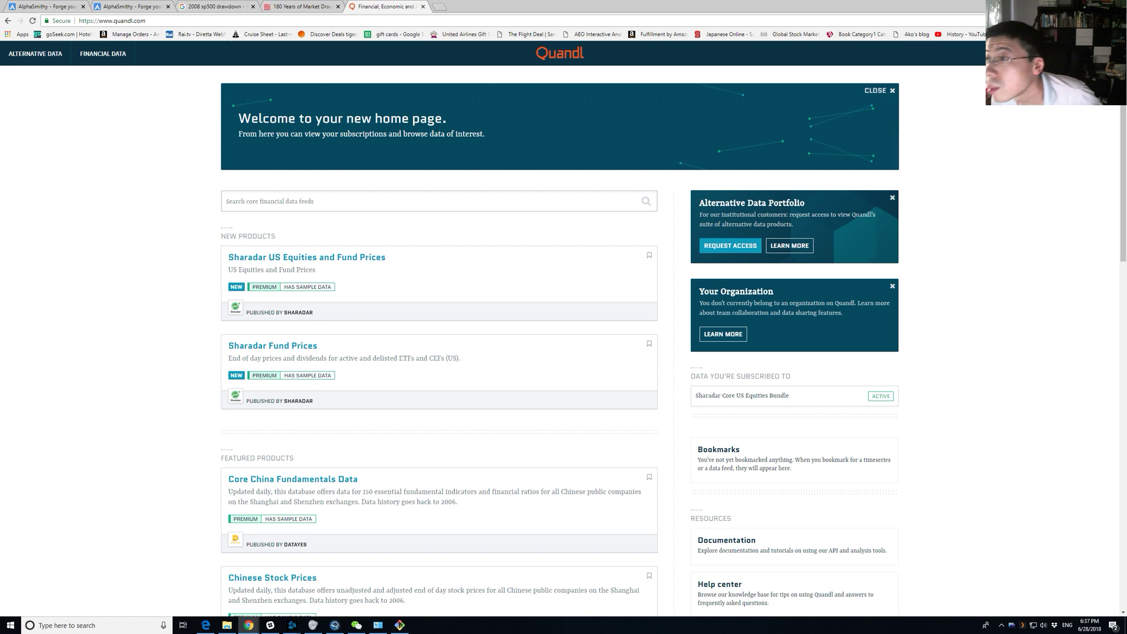
Browse Quandl's Financial Data catalogue, search 'fundamentals', and open Core US Fundamentals Data.
{"action": "left_click", "coordinate": [1100, 54]}
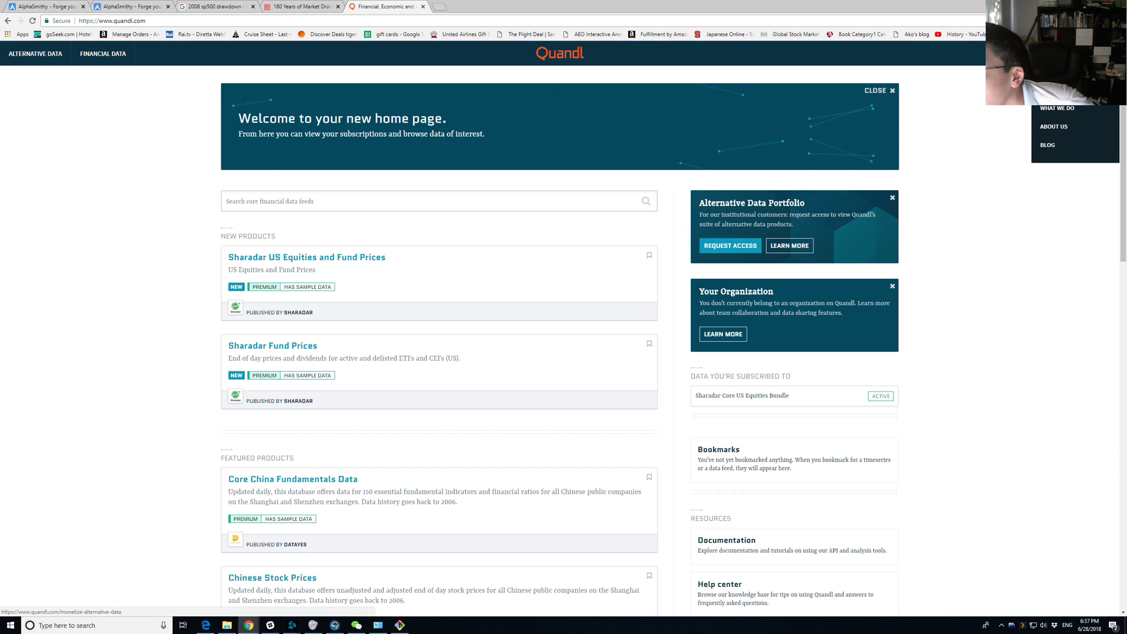
{"action": "left_click", "coordinate": [44, 58]}
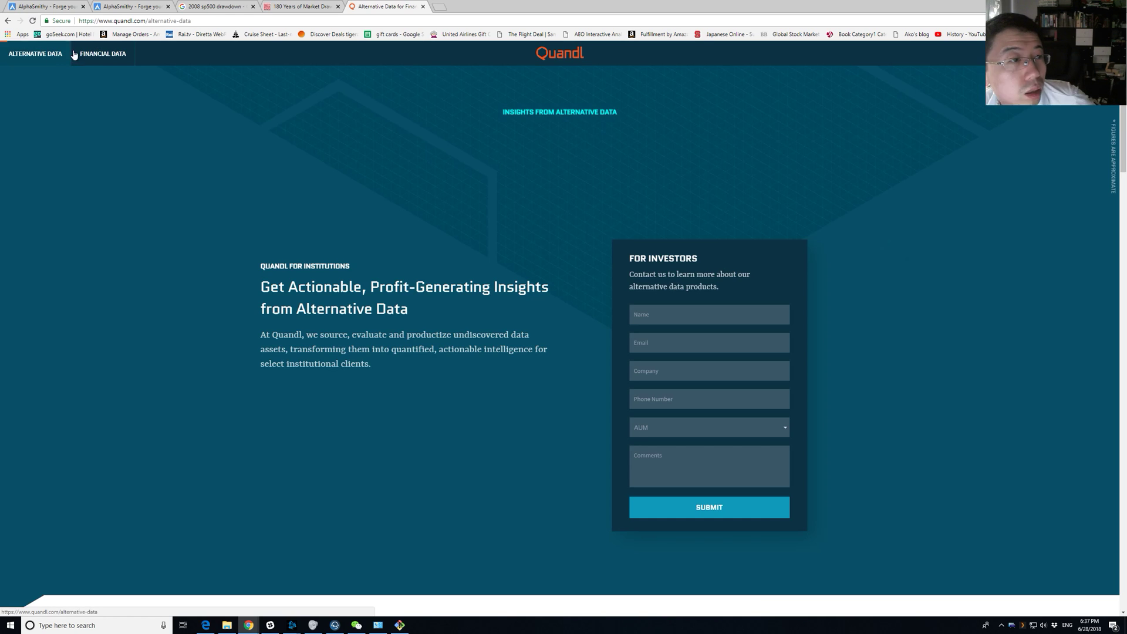
{"action": "left_click", "coordinate": [90, 59]}
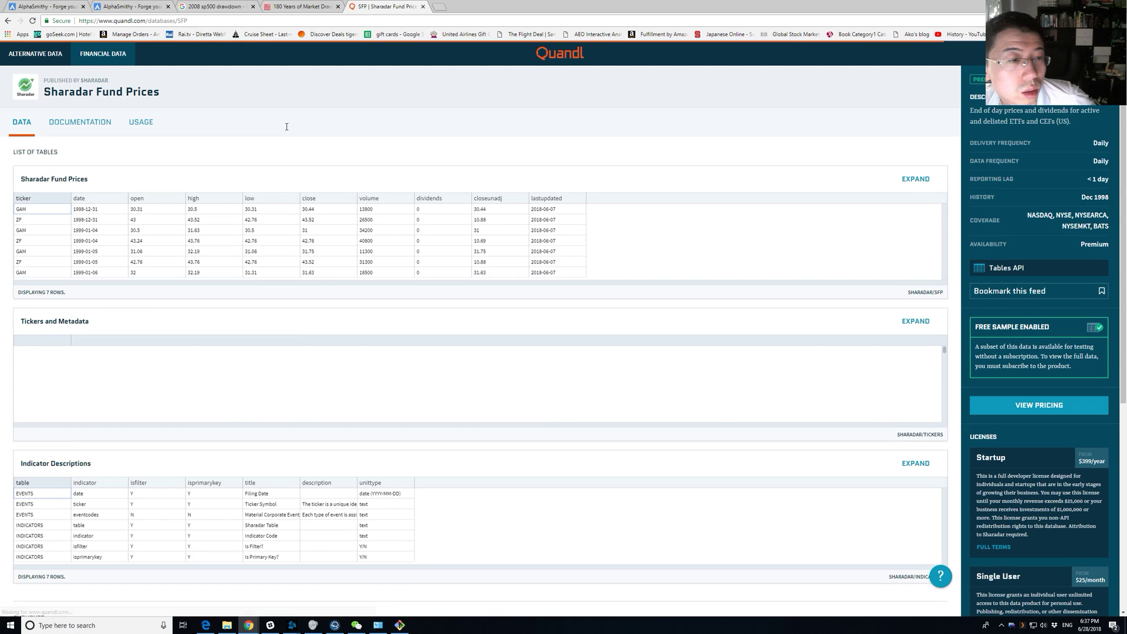
{"action": "key", "text": "alt+Left"}
{"action": "left_click", "coordinate": [210, 108]}
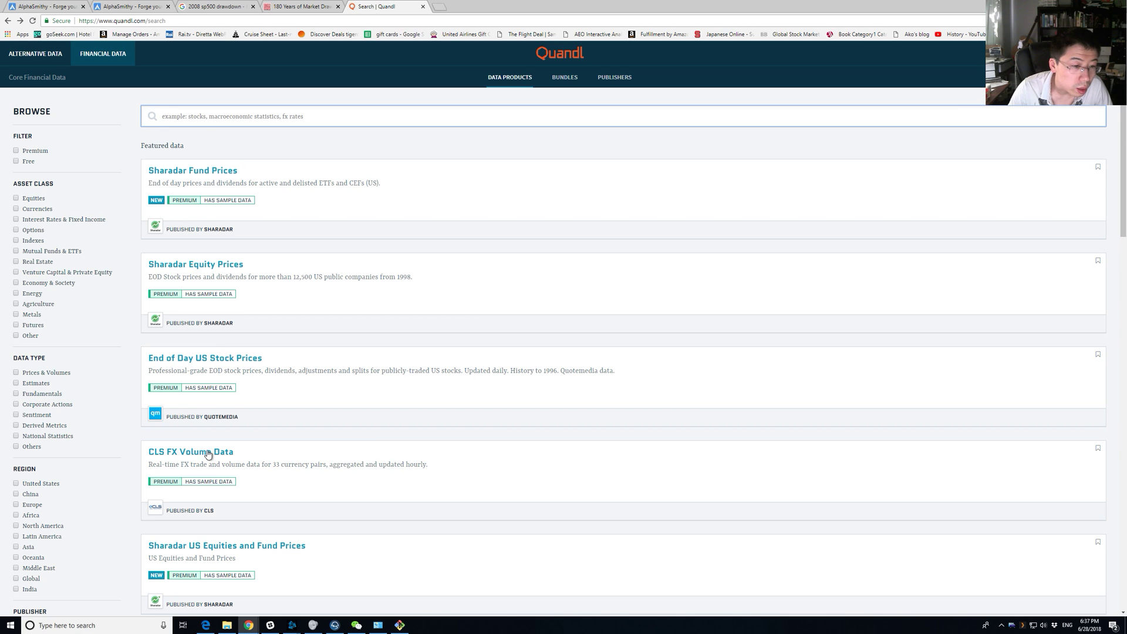
{"action": "type", "text": "fundamentals"}
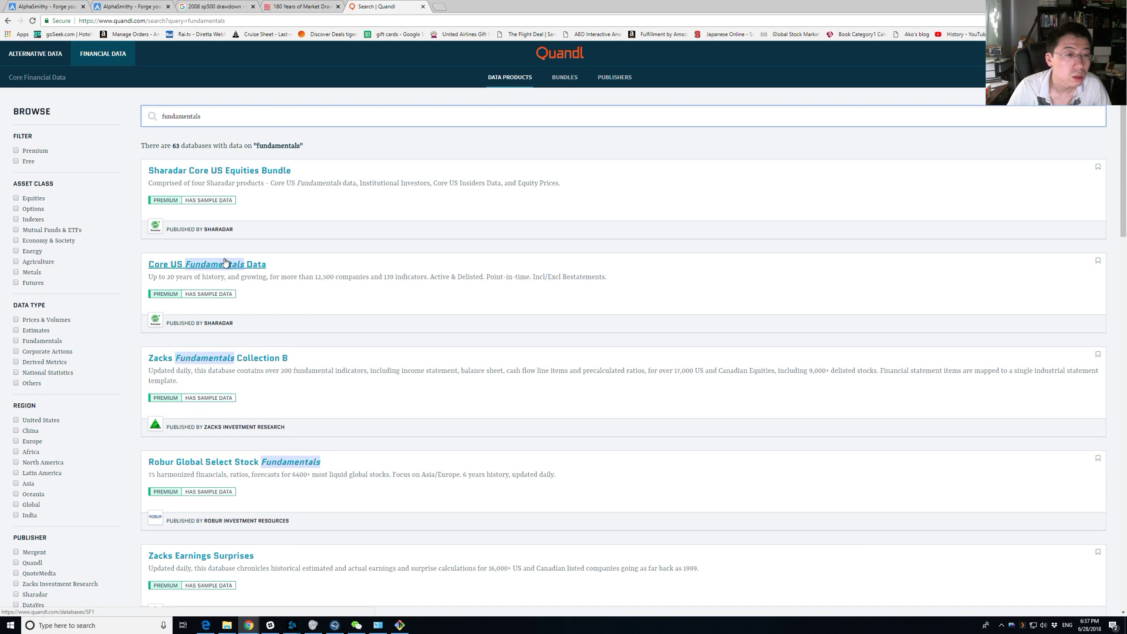
{"action": "left_click", "coordinate": [219, 266]}
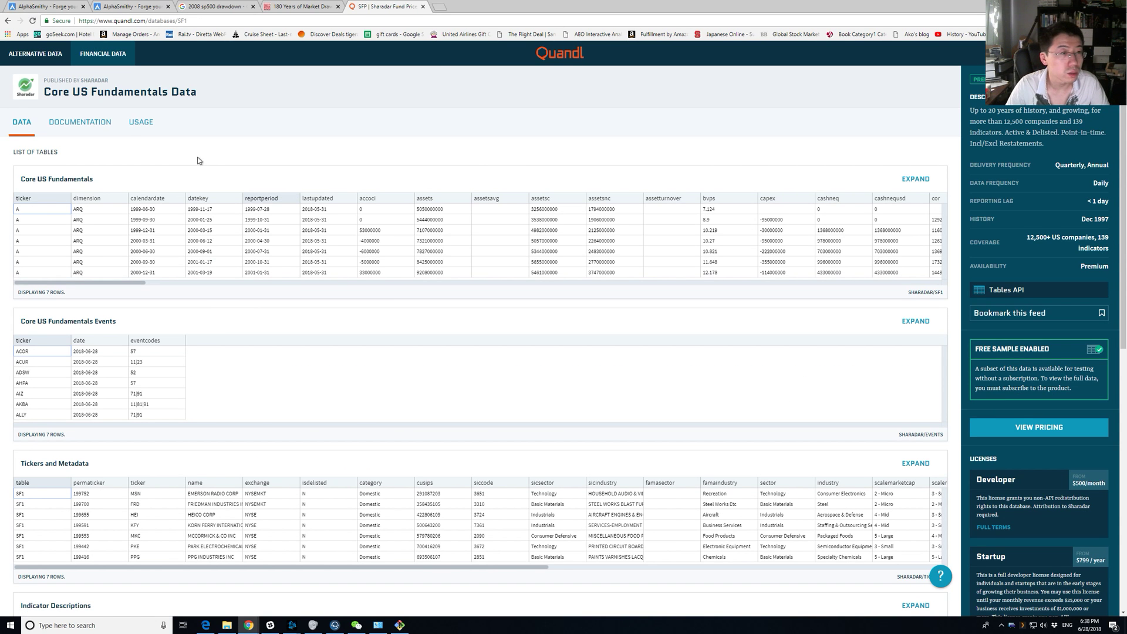
Open the database's usage and documentation pages, reading the Methodology and Getting Started sections.
{"action": "left_click", "coordinate": [137, 130]}
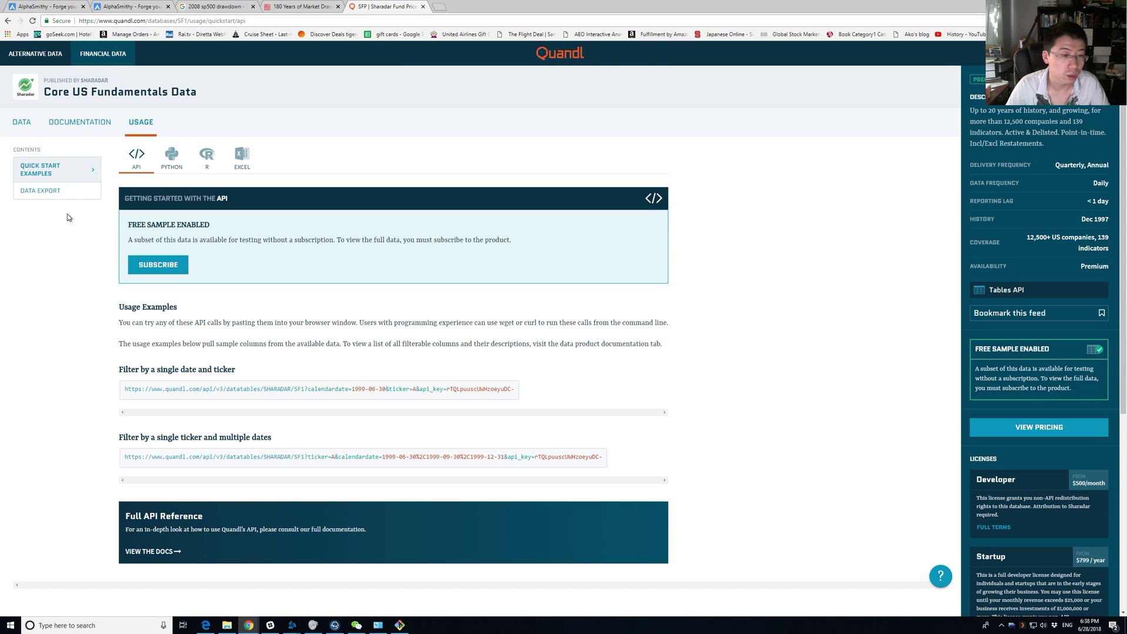
{"action": "left_click", "coordinate": [83, 128]}
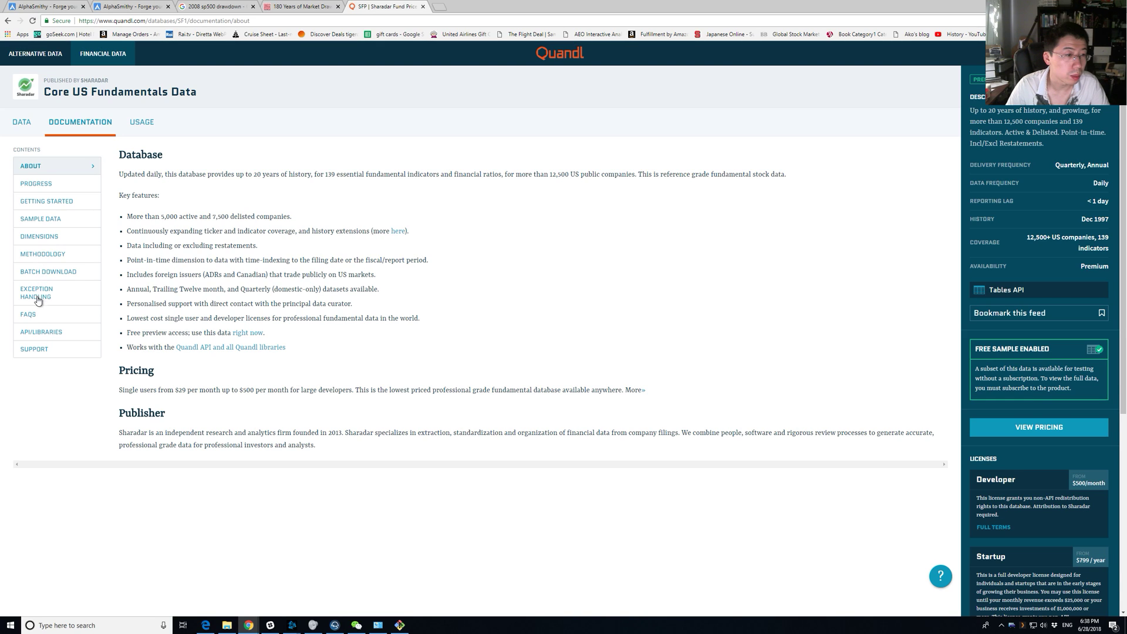
{"action": "left_click", "coordinate": [51, 255]}
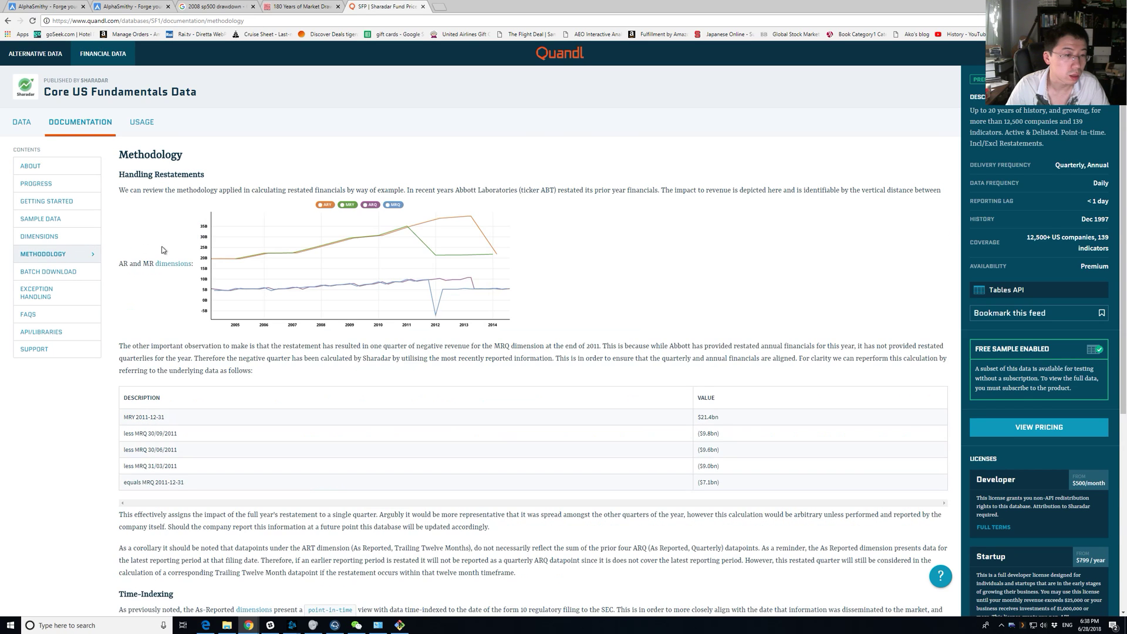
{"action": "scroll", "coordinate": [219, 264], "scroll_direction": "down", "scroll_amount": 5}
{"action": "scroll", "coordinate": [218, 264], "scroll_direction": "up", "scroll_amount": 3}
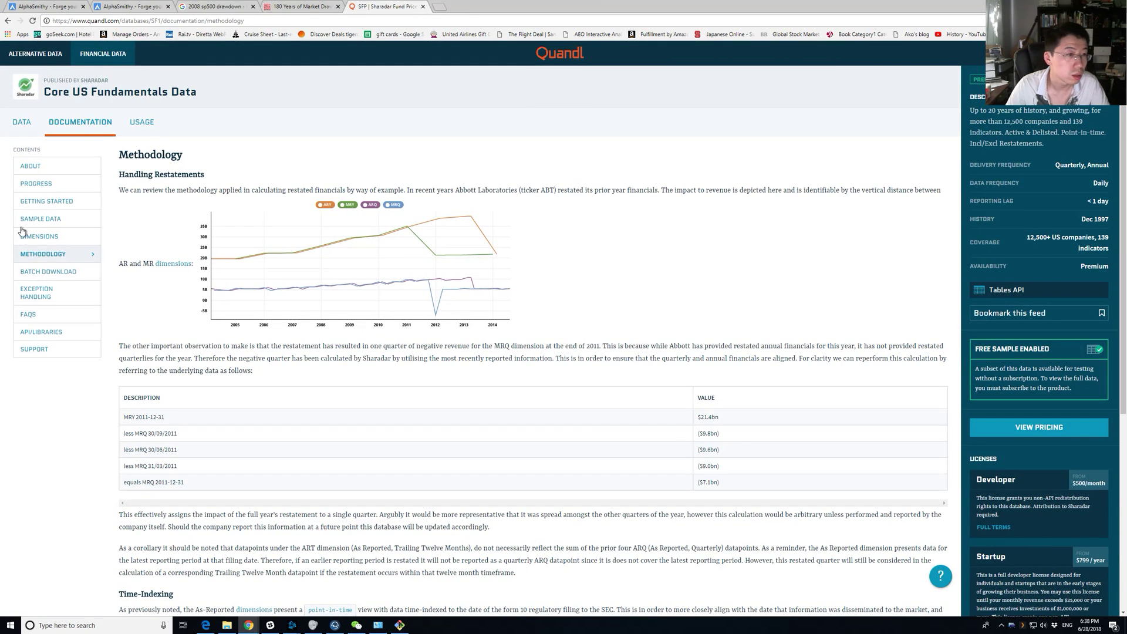
{"action": "left_click", "coordinate": [43, 206]}
{"action": "scroll", "coordinate": [191, 282], "scroll_direction": "down", "scroll_amount": 7}
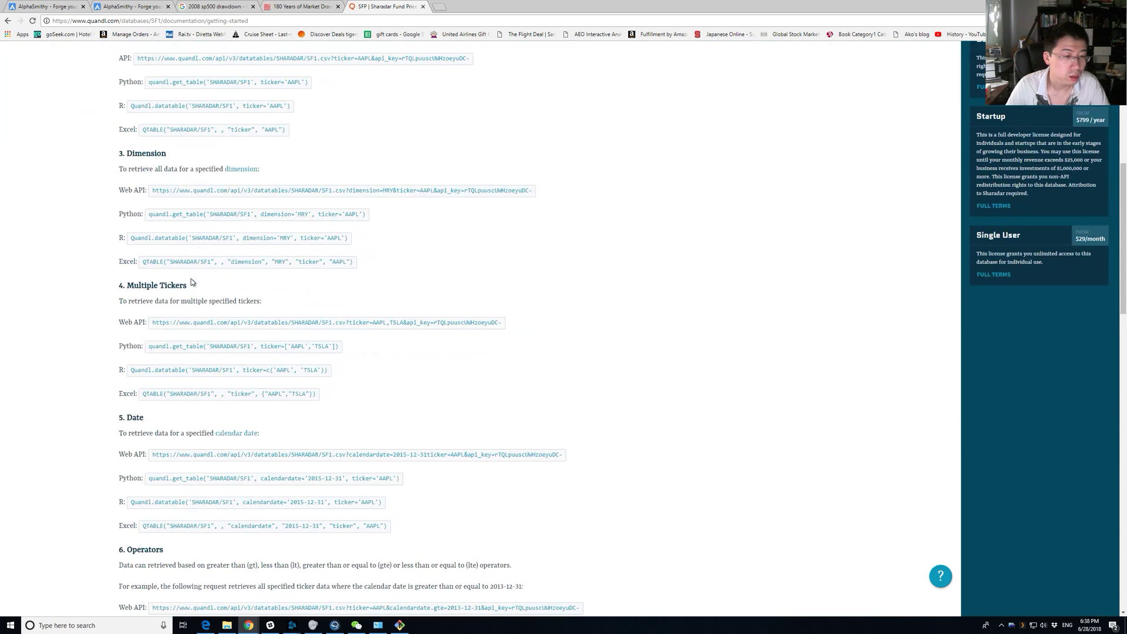
Search the documentation page for 'de' and scroll through the matches.
{"action": "key", "text": "ctrl+f"}
{"action": "type", "text": "de"}
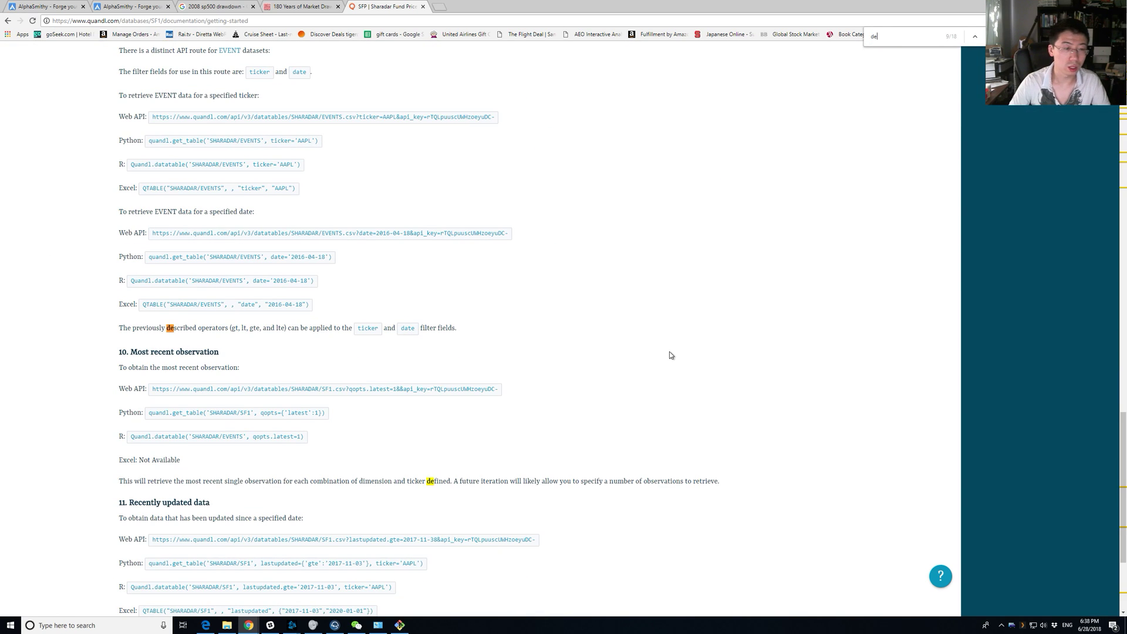
{"action": "scroll", "coordinate": [671, 355], "scroll_direction": "up", "scroll_amount": 4}
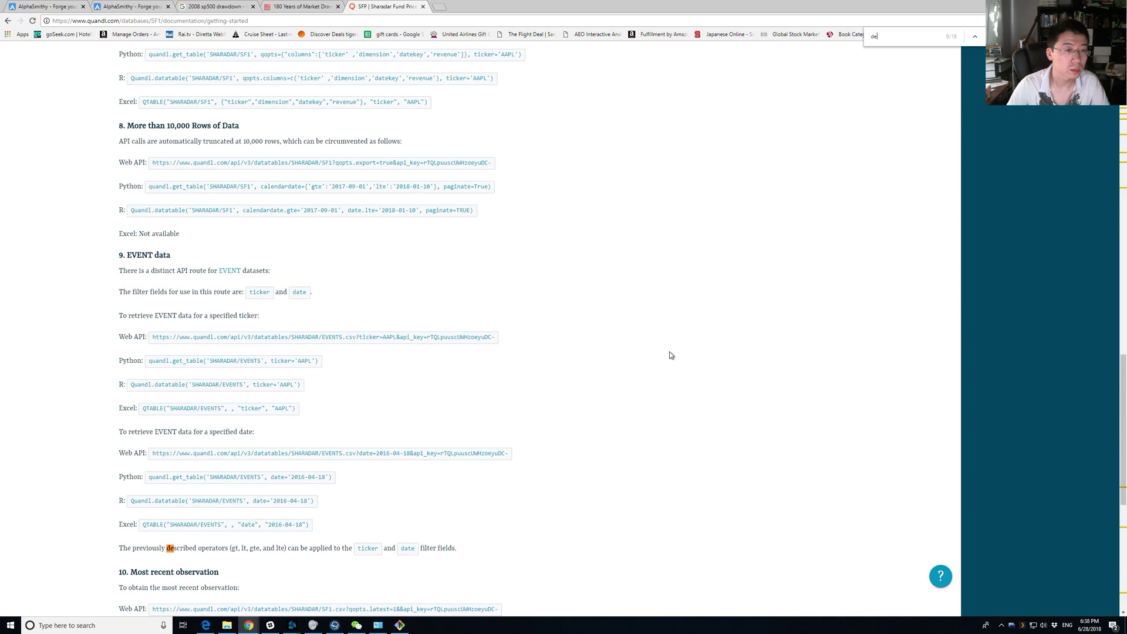
{"action": "scroll", "coordinate": [671, 355], "scroll_direction": "down", "scroll_amount": 1}
{"action": "scroll", "coordinate": [671, 355], "scroll_direction": "down", "scroll_amount": 6}
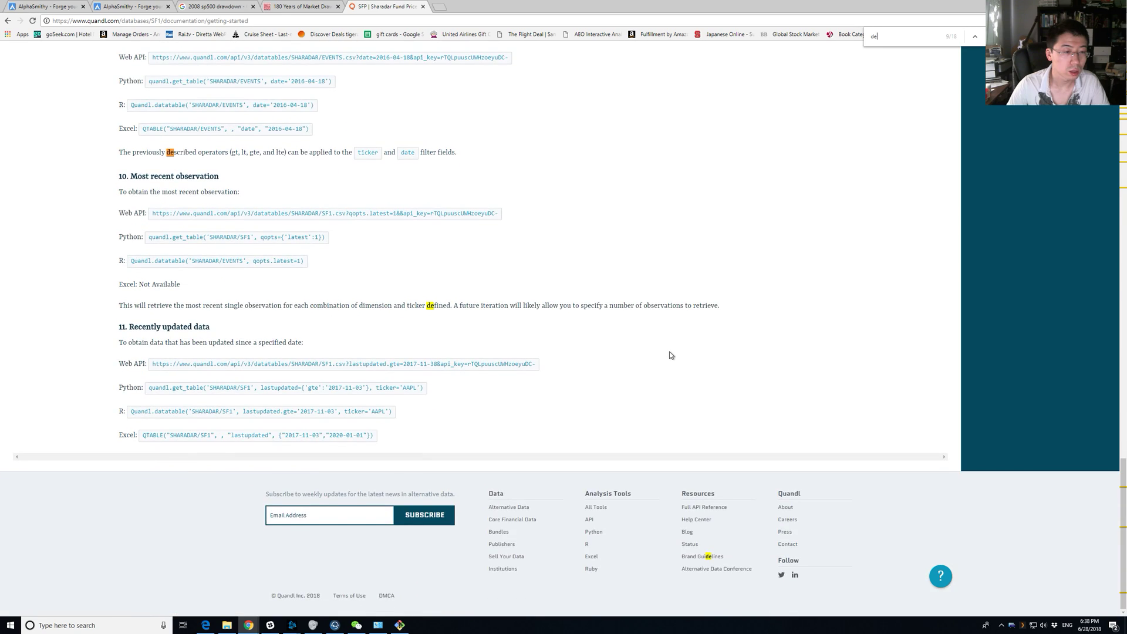
{"action": "scroll", "coordinate": [671, 355], "scroll_direction": "up", "scroll_amount": 20}
{"action": "scroll", "coordinate": [671, 355], "scroll_direction": "down", "scroll_amount": 1}
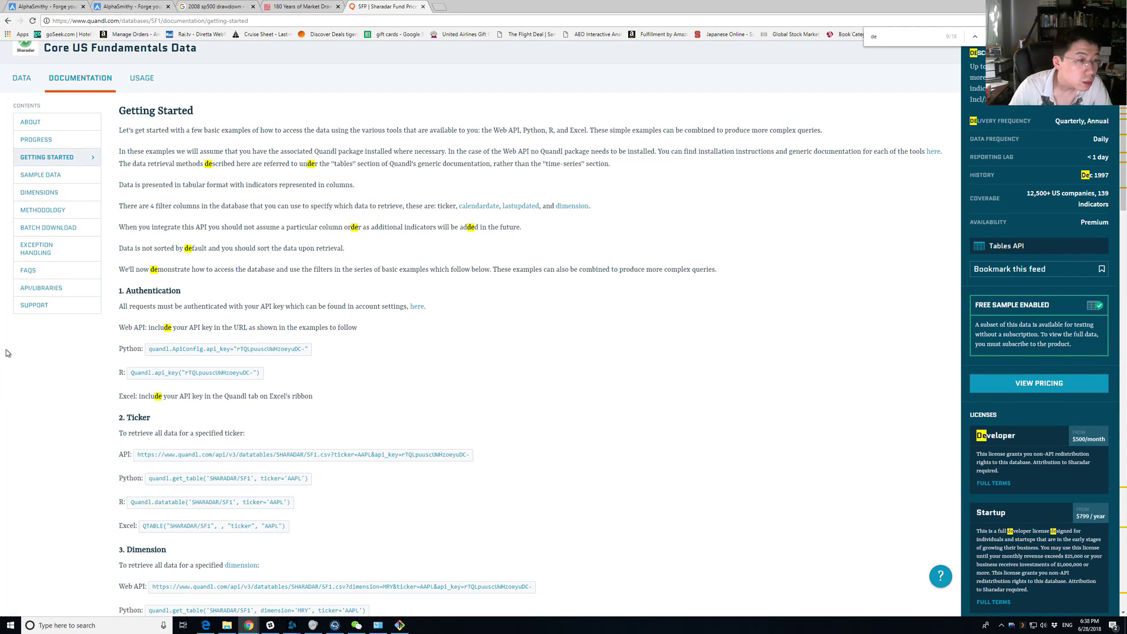
Browse the API/libraries, FAQs, exception handling, batch download, data dimensions and sample data sections.
{"action": "left_click", "coordinate": [50, 292]}
{"action": "left_click", "coordinate": [42, 315]}
{"action": "left_click", "coordinate": [53, 295]}
{"action": "left_click", "coordinate": [65, 276]}
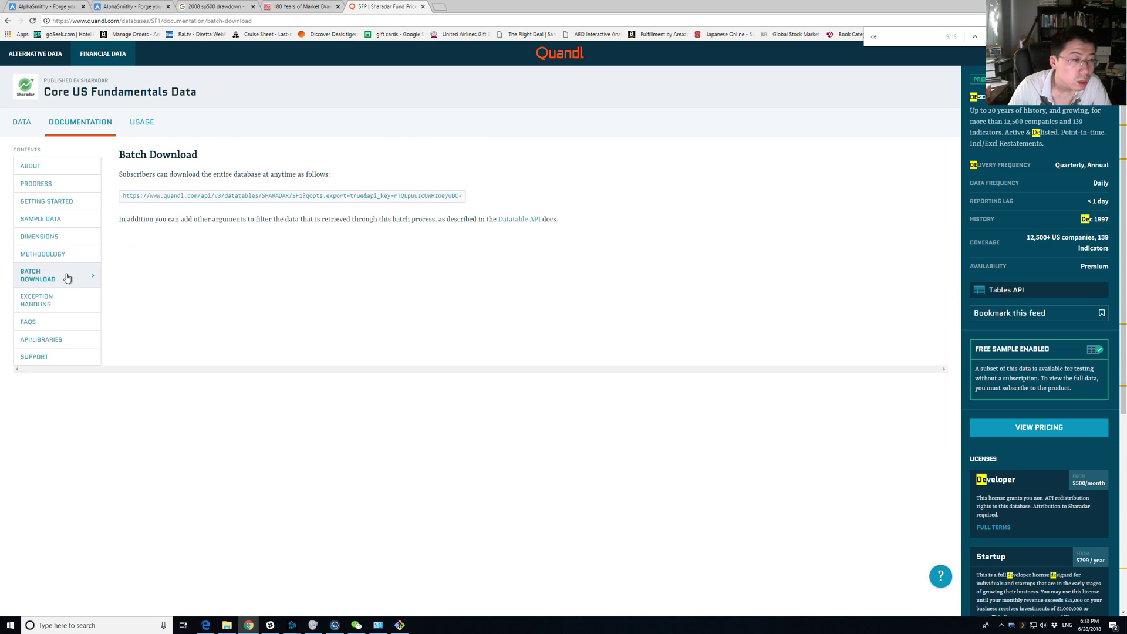
{"action": "left_click", "coordinate": [70, 257]}
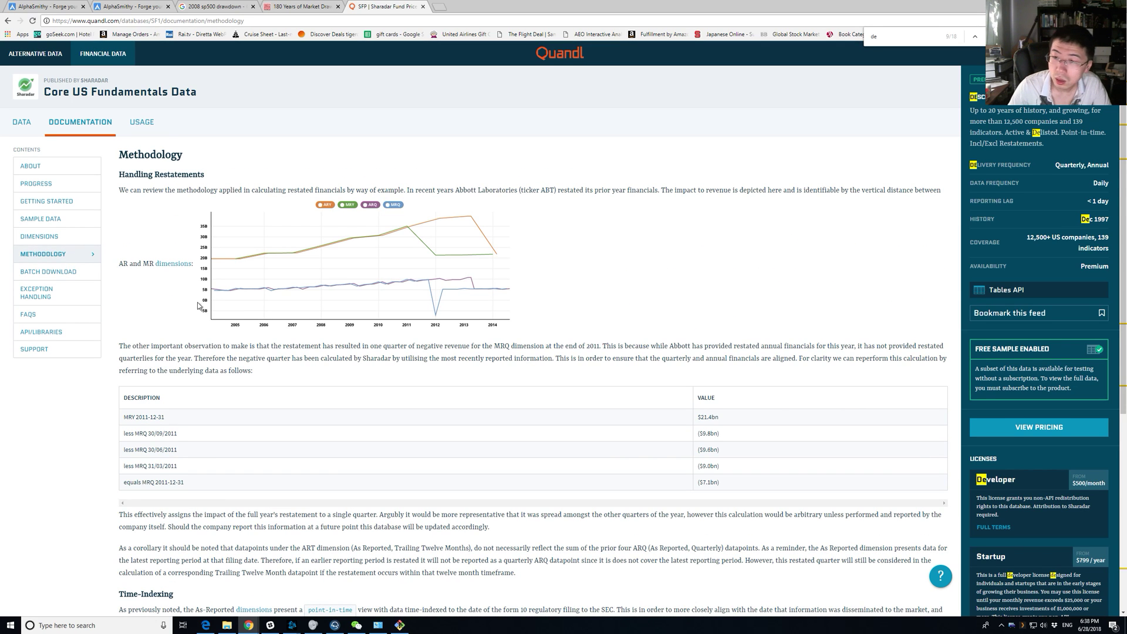
{"action": "scroll", "coordinate": [213, 320], "scroll_direction": "down", "scroll_amount": 5}
{"action": "scroll", "coordinate": [213, 320], "scroll_direction": "up", "scroll_amount": 5}
{"action": "left_click", "coordinate": [58, 241]}
{"action": "scroll", "coordinate": [190, 253], "scroll_direction": "down", "scroll_amount": 5}
{"action": "scroll", "coordinate": [190, 252], "scroll_direction": "up", "scroll_amount": 5}
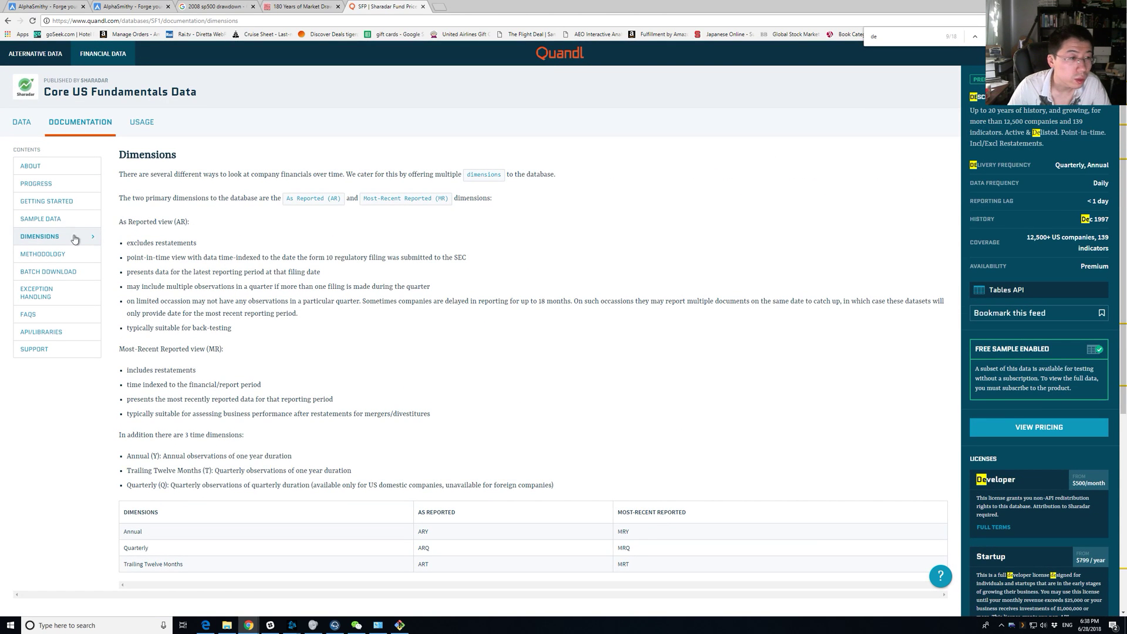
{"action": "left_click", "coordinate": [39, 219]}
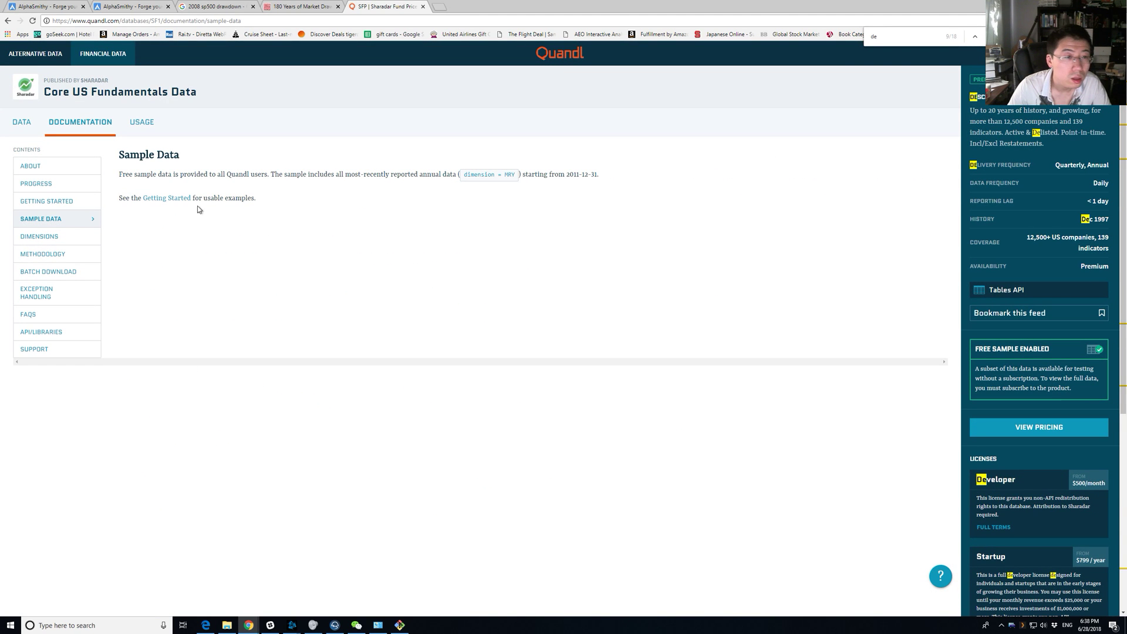
{"action": "left_click", "coordinate": [74, 203]}
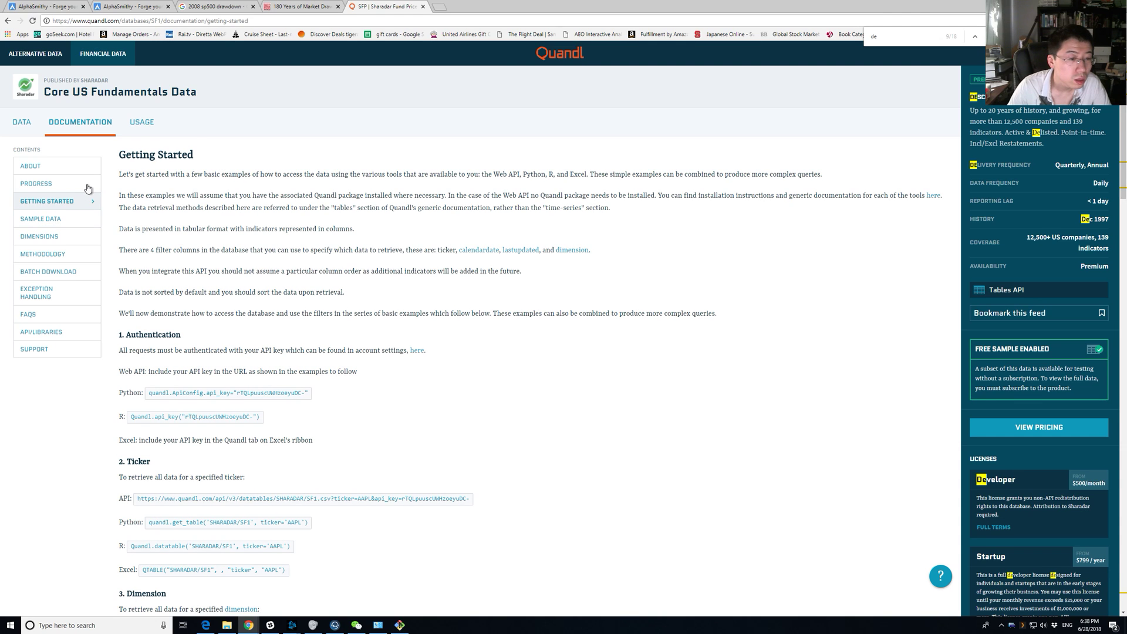
Review the usage quick start and data export examples, opening then closing the full API reference.
{"action": "left_click", "coordinate": [144, 122]}
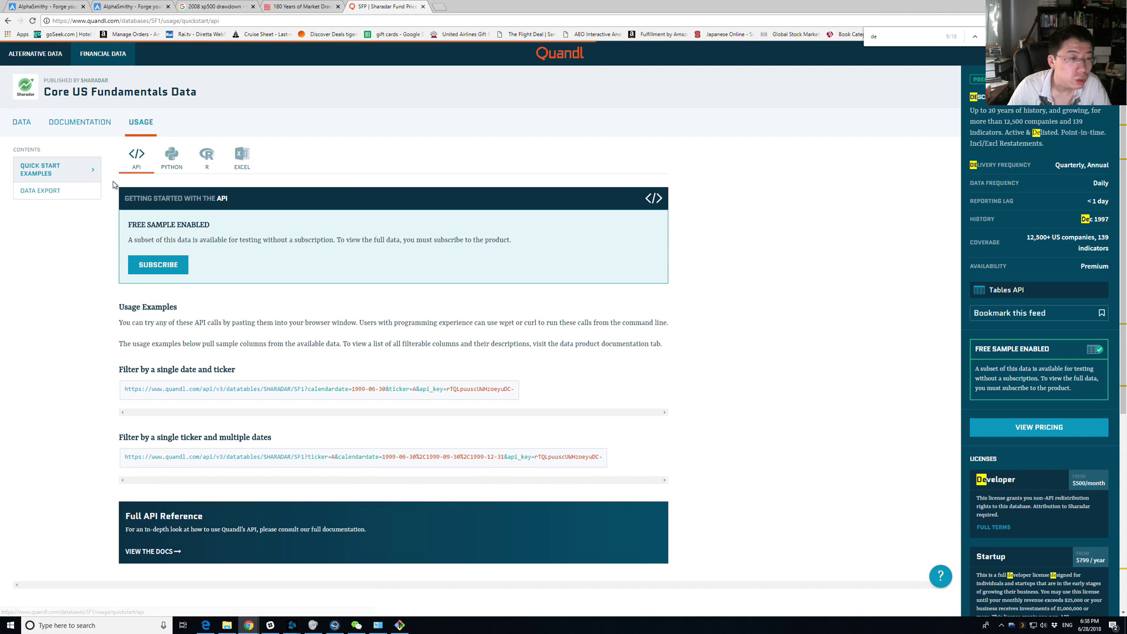
{"action": "left_click", "coordinate": [78, 187]}
{"action": "left_click", "coordinate": [76, 170]}
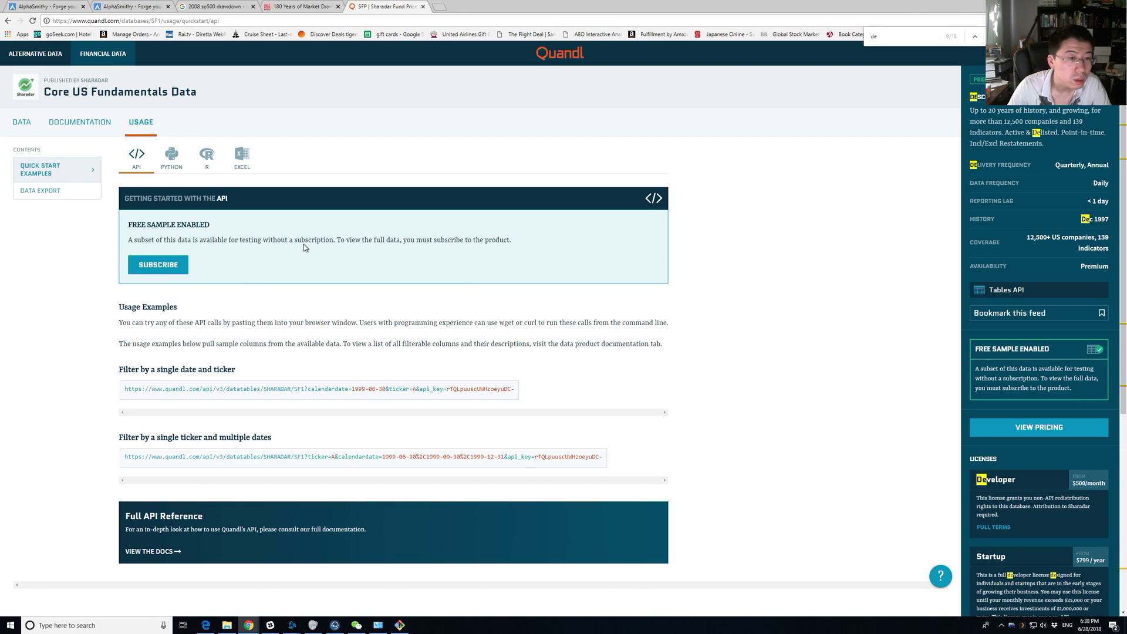
{"action": "scroll", "coordinate": [186, 338], "scroll_direction": "down", "scroll_amount": 3}
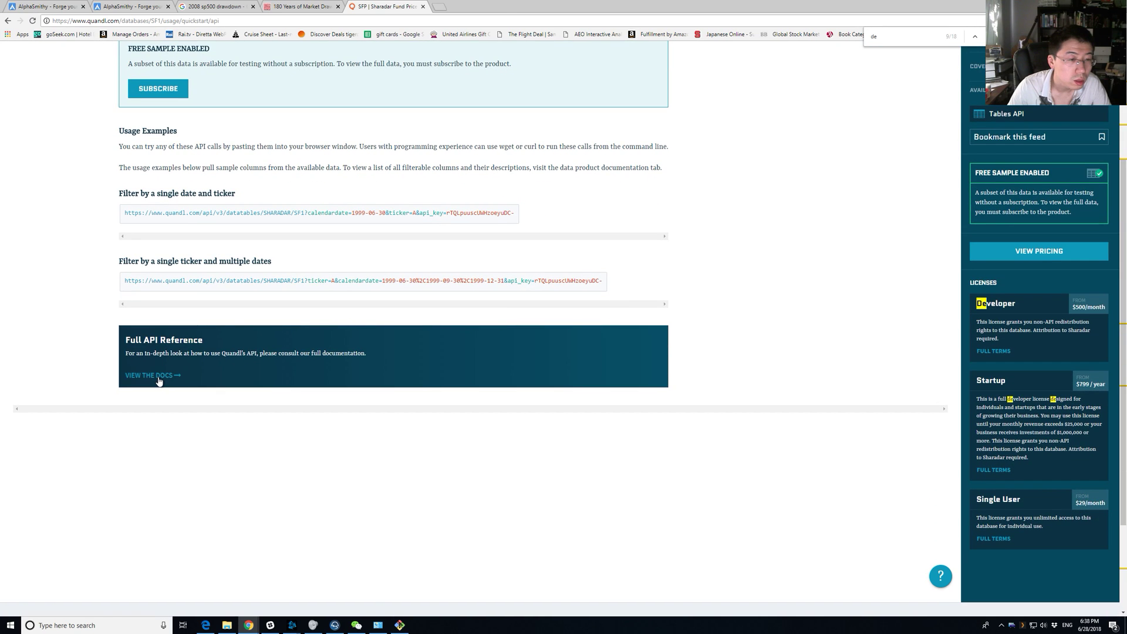
{"action": "left_click", "coordinate": [154, 378]}
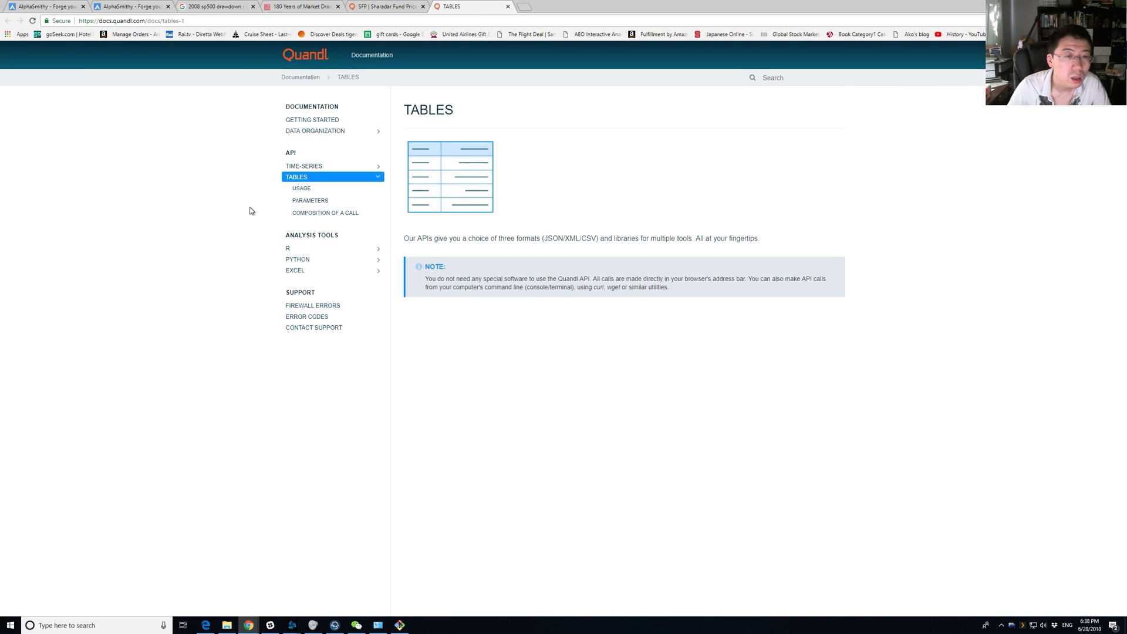
{"action": "key", "text": "ctrl+w"}
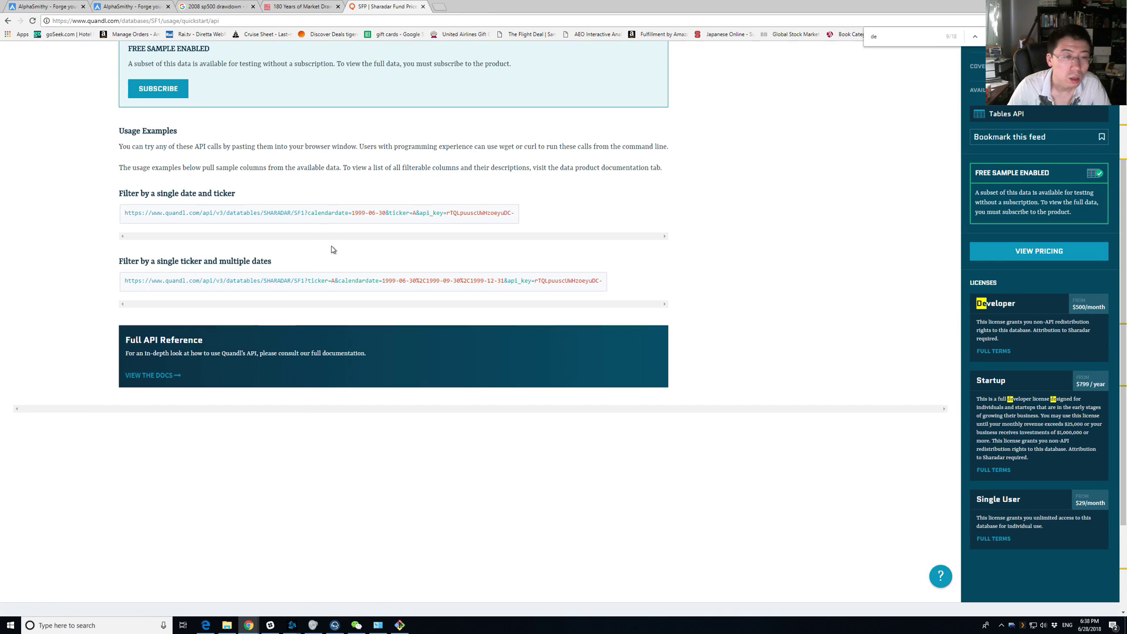
{"action": "scroll", "coordinate": [317, 246], "scroll_direction": "up", "scroll_amount": 3}
Return through the open windows to the earlier AlphaSmithy backtest result tab.
{"action": "key", "text": "alt+Tab"}
{"action": "key", "text": "alt+Tab"}
{"action": "key", "text": "alt+Tab"}
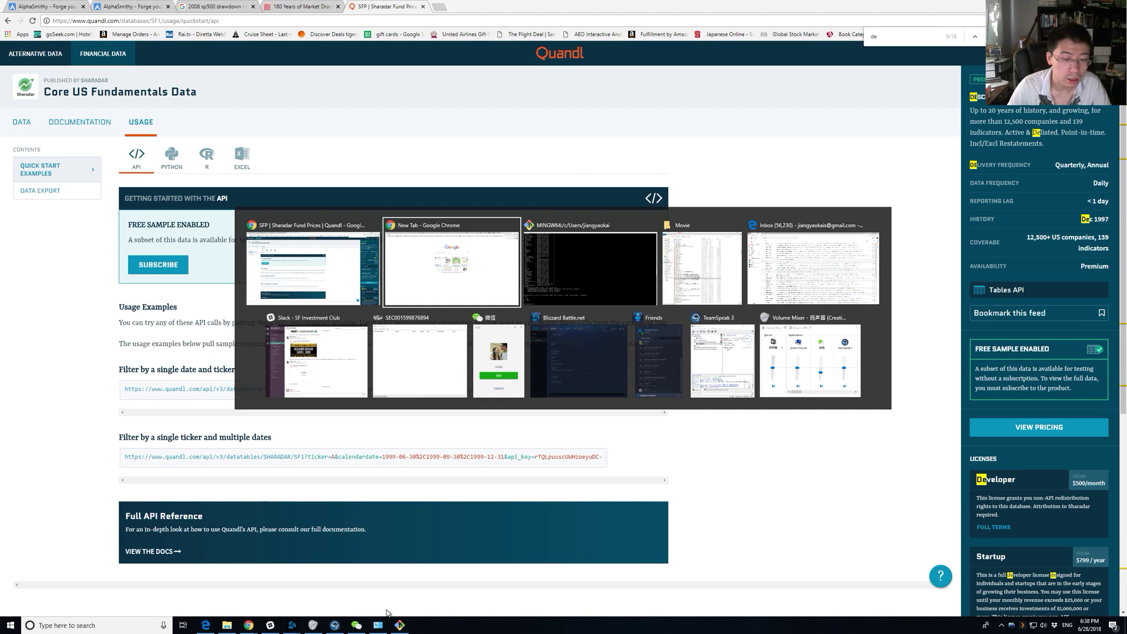
{"action": "left_click", "coordinate": [596, 276]}
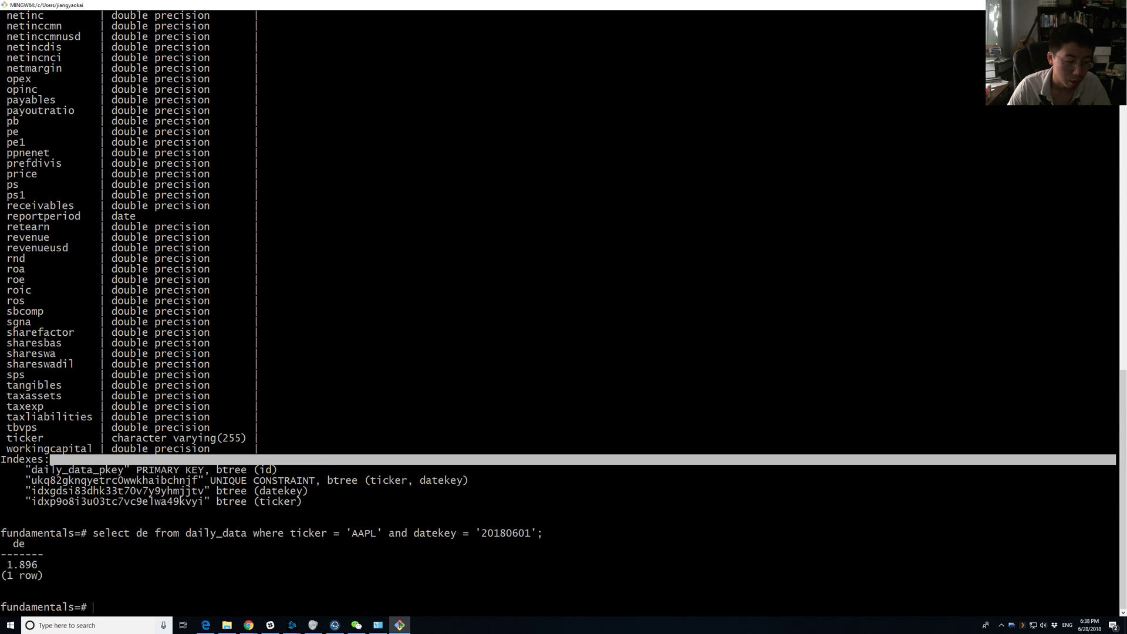
{"action": "mouse_move", "coordinate": [249, 625]}
{"action": "left_click", "coordinate": [219, 598]}
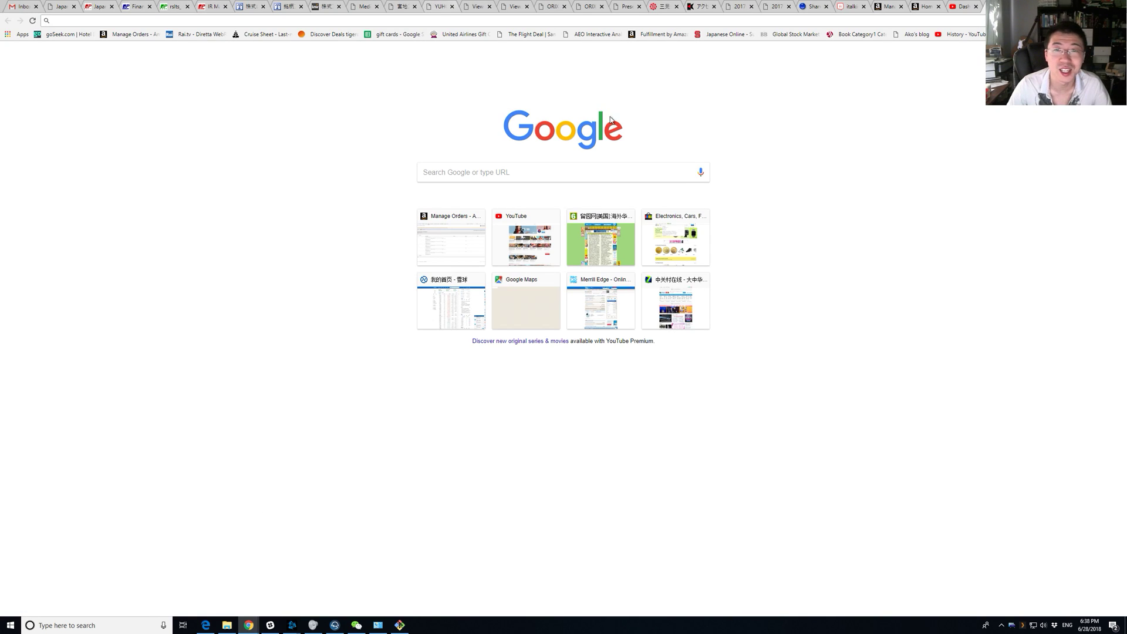
{"action": "left_click", "coordinate": [285, 598]}
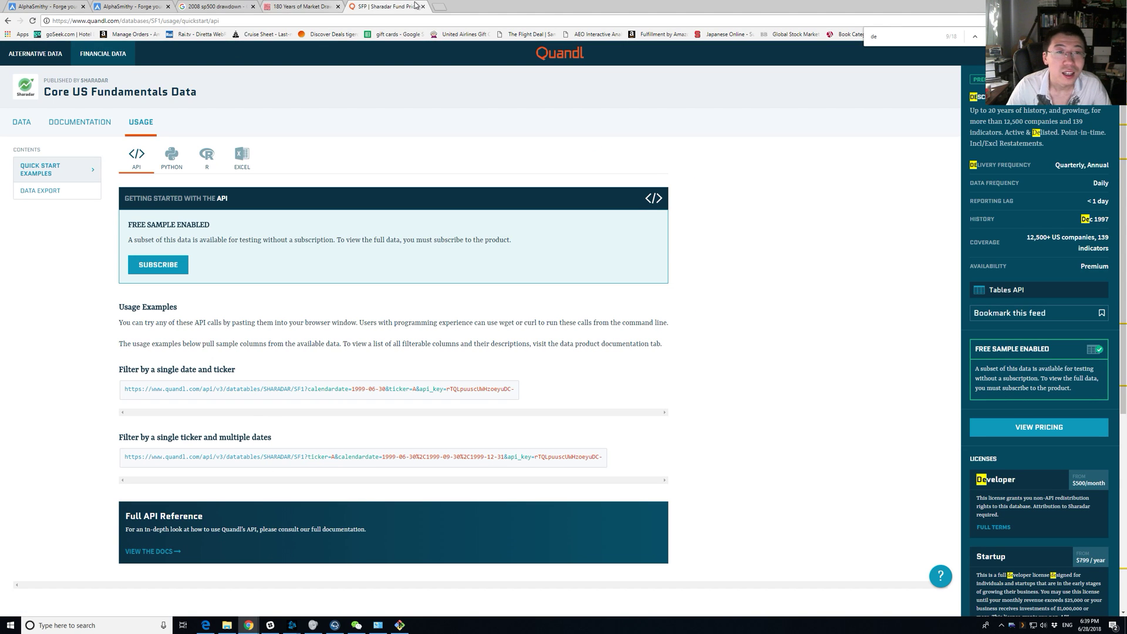
{"action": "left_click", "coordinate": [133, 6]}
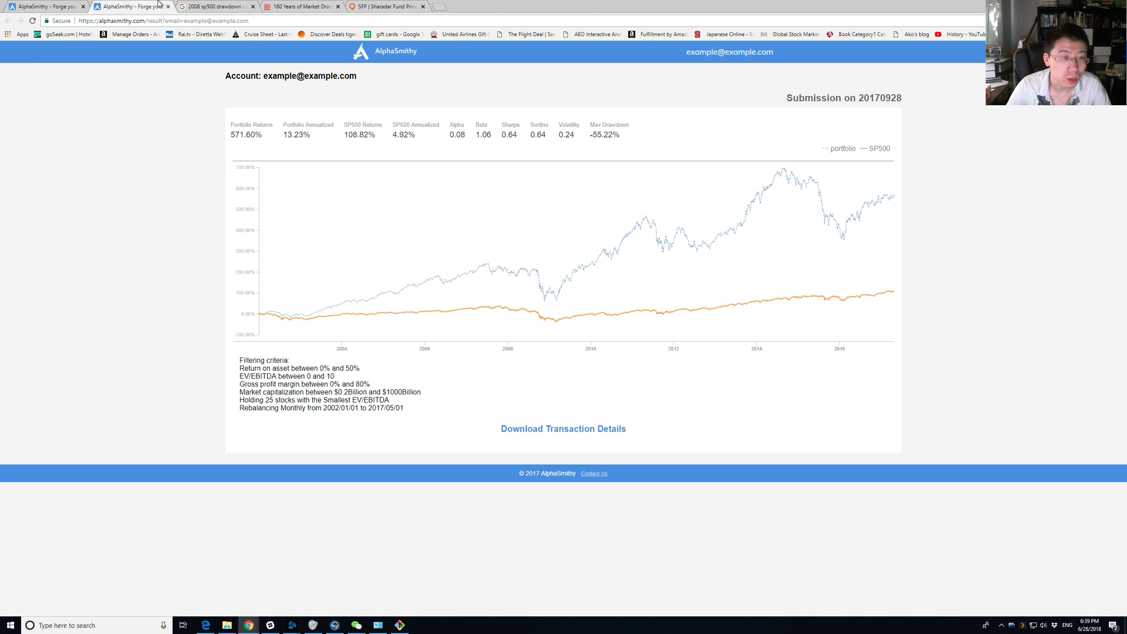
On the pending 20180629 backtest page, highlight the price-to-book and Holding 20 stocks criteria lines.
{"action": "left_click", "coordinate": [199, 5]}
{"action": "left_click", "coordinate": [33, 4]}
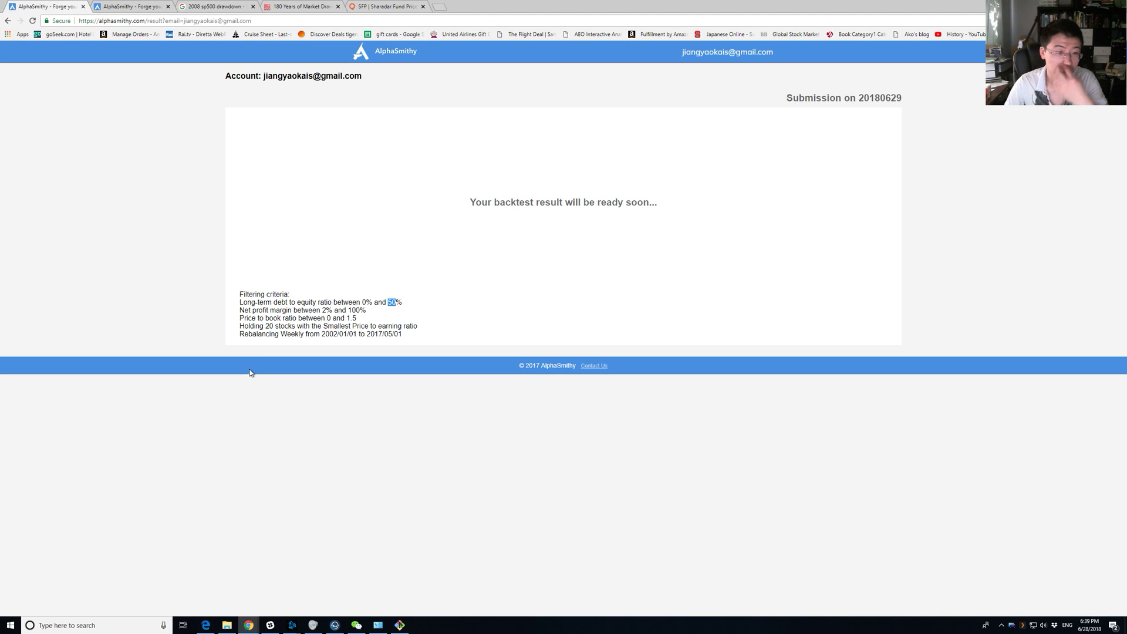
{"action": "left_click", "coordinate": [420, 116]}
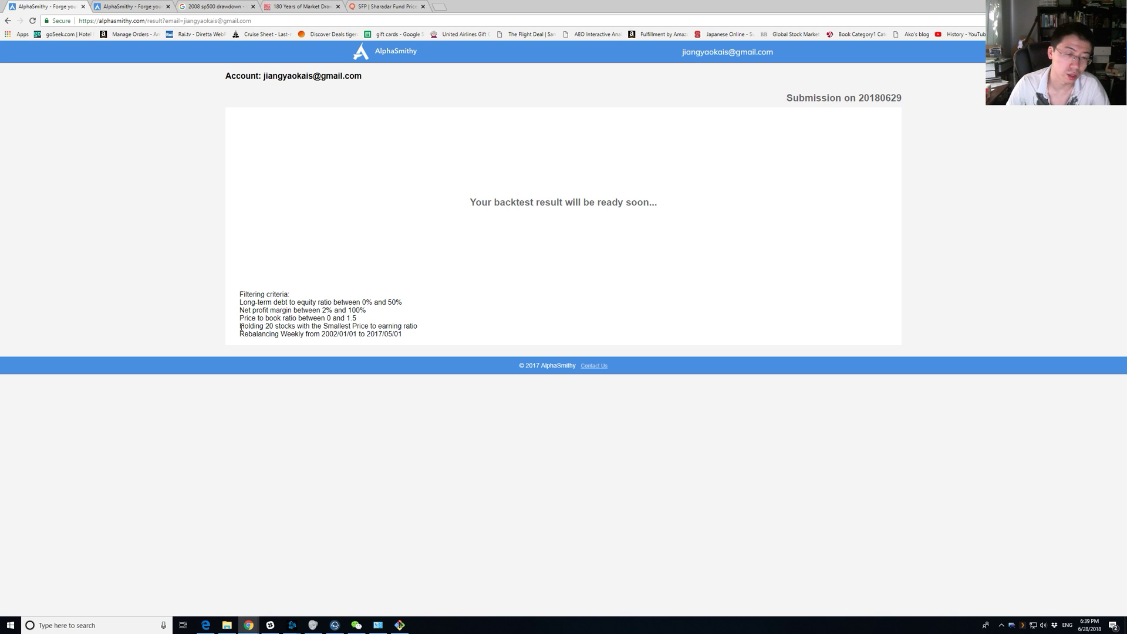
{"action": "left_click_drag", "start_coordinate": [240, 318], "coordinate": [469, 332]}
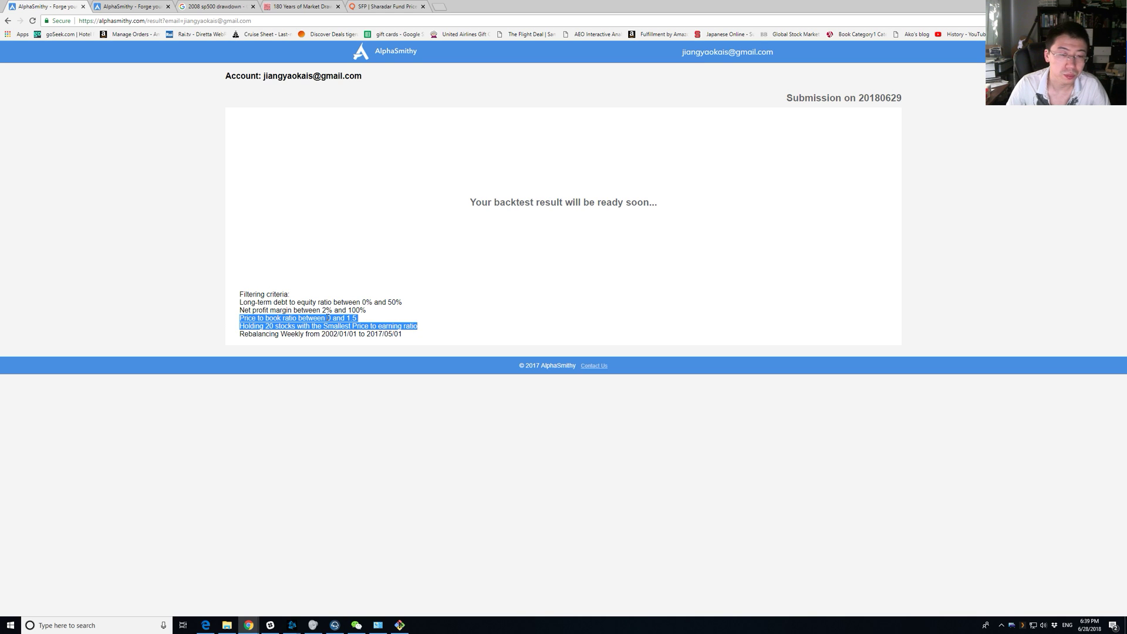
{"action": "left_click", "coordinate": [324, 345]}
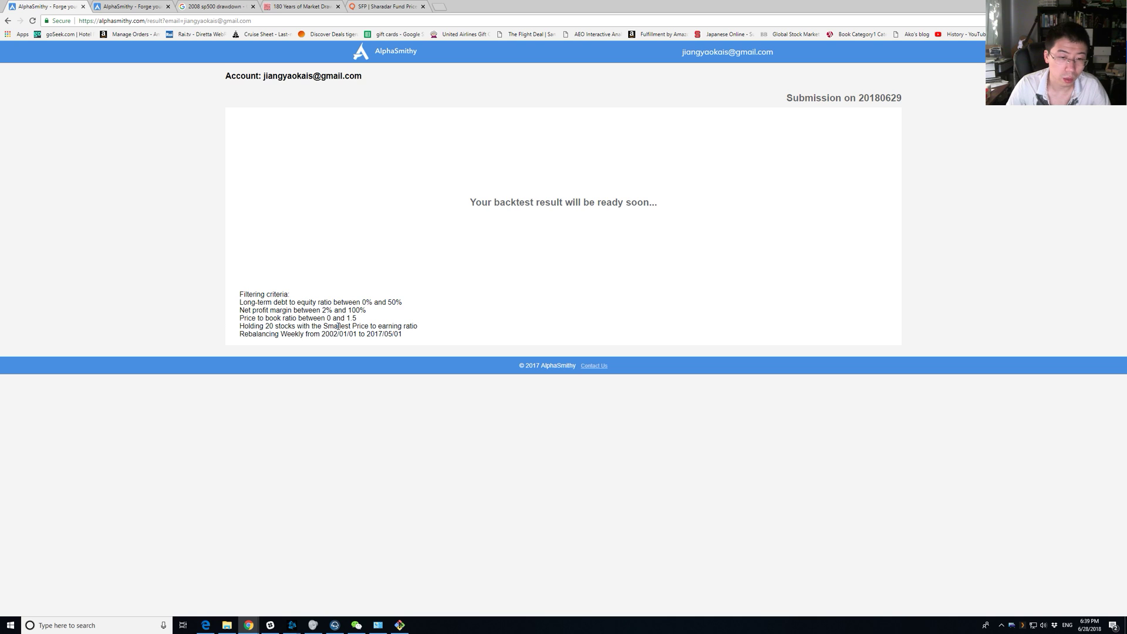
Type a query selecting ticker, pb, pe1 from daily_data where 0<pb<1.5, ordered by pe1 ascending, limit 20.
{"action": "left_click", "coordinate": [400, 626]}
{"action": "left_click", "coordinate": [372, 507]}
{"action": "type", "text": "select ticker"}
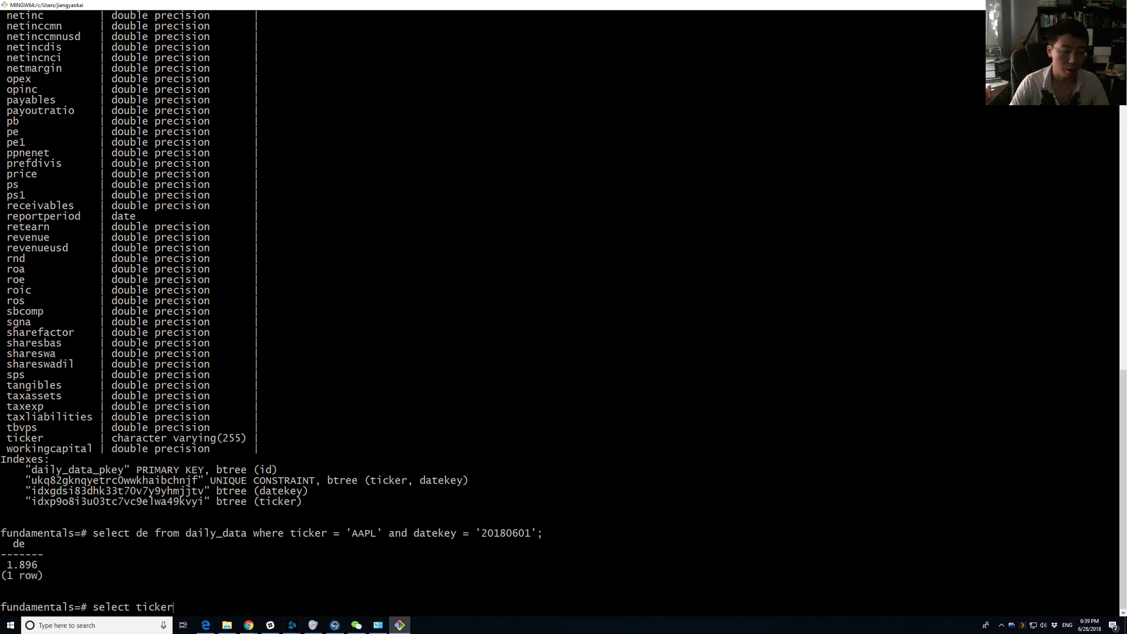
{"action": "type", "text": ", pb, pe1"}
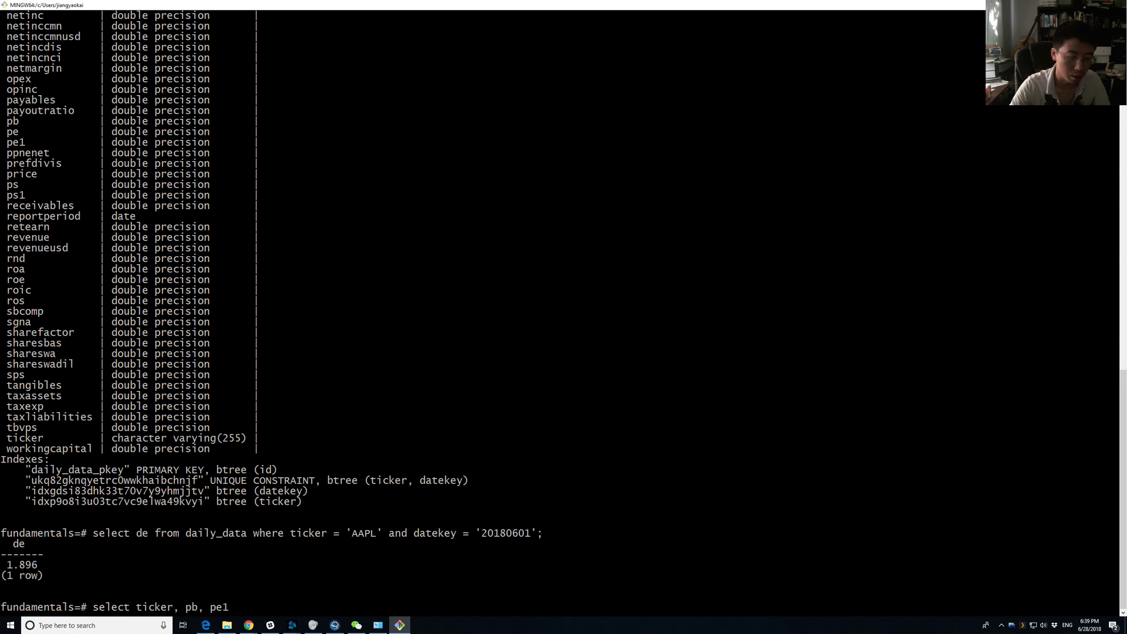
{"action": "type", "text": "from dia"}
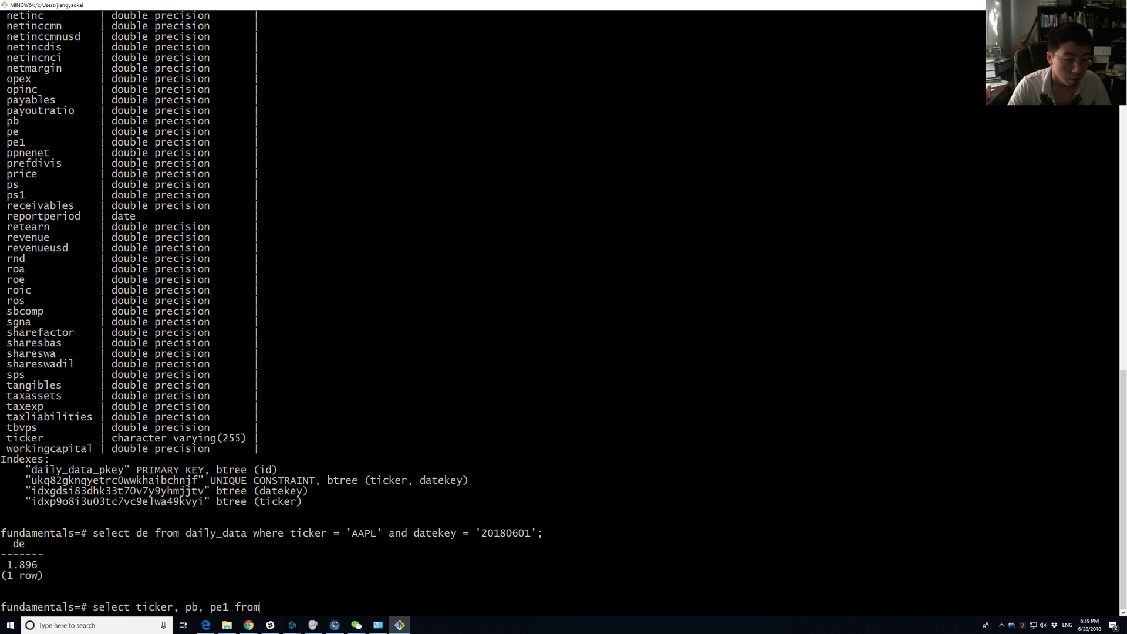
{"action": "key", "text": "BackSpace"}
{"action": "key", "text": "BackSpace"}
{"action": "type", "text": "aily_data"}
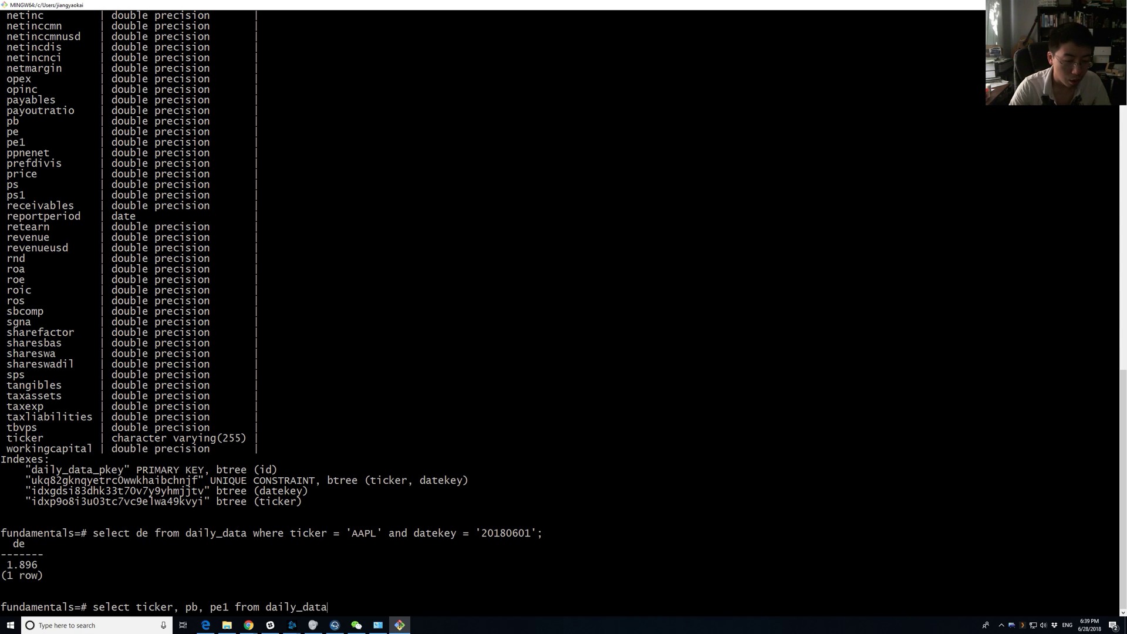
{"action": "type", "text": " where pb"}
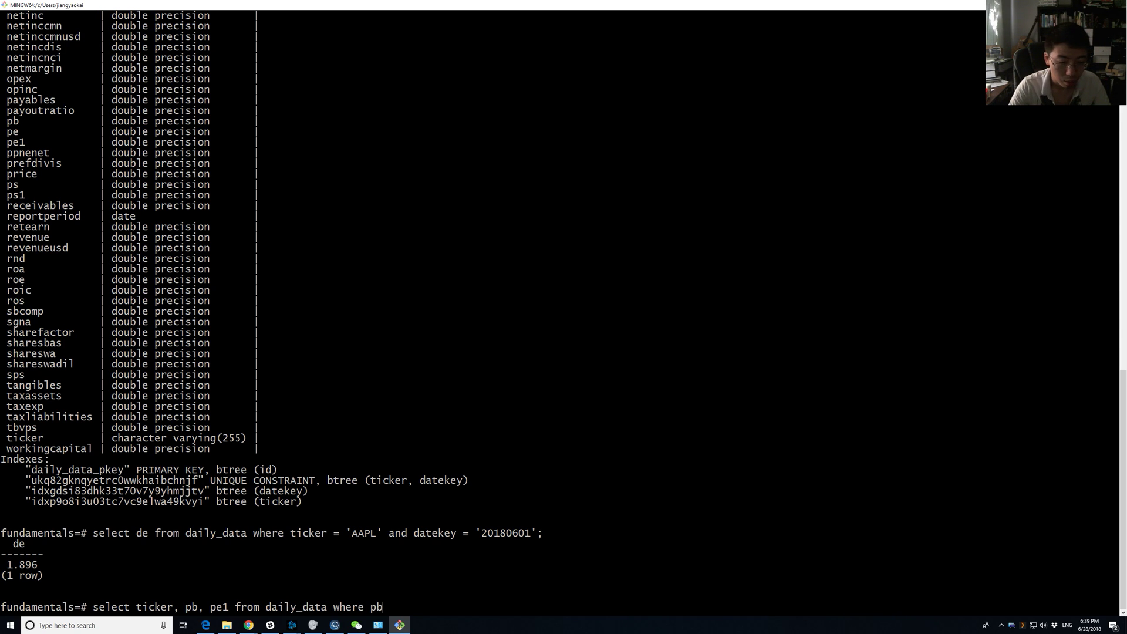
{"action": "type", "text": " > 0 and pb <"}
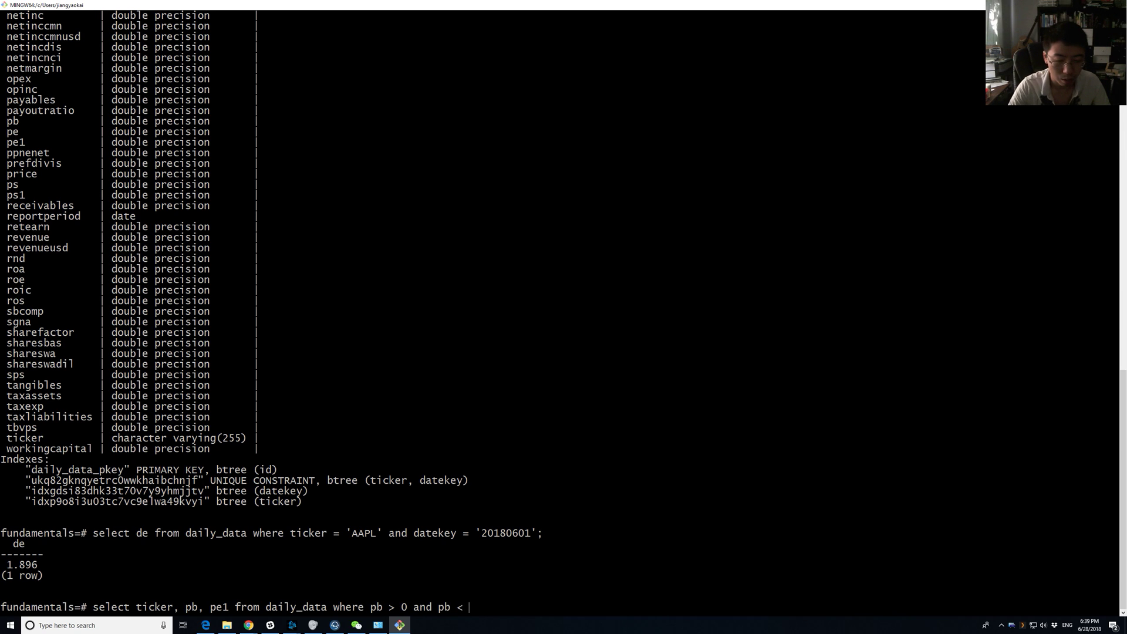
{"action": "type", "text": " 1.5 and"}
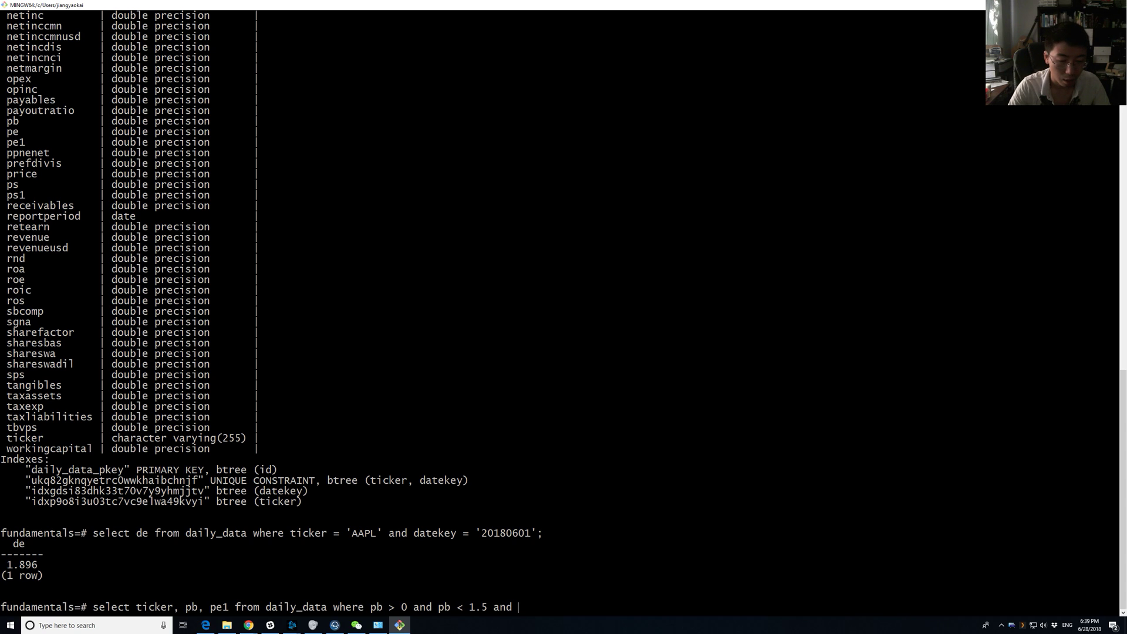
{"action": "key", "text": "BackSpace"}
{"action": "key", "text": "BackSpace"}
{"action": "key", "text": "BackSpace"}
{"action": "type", "text": "order by pe"}
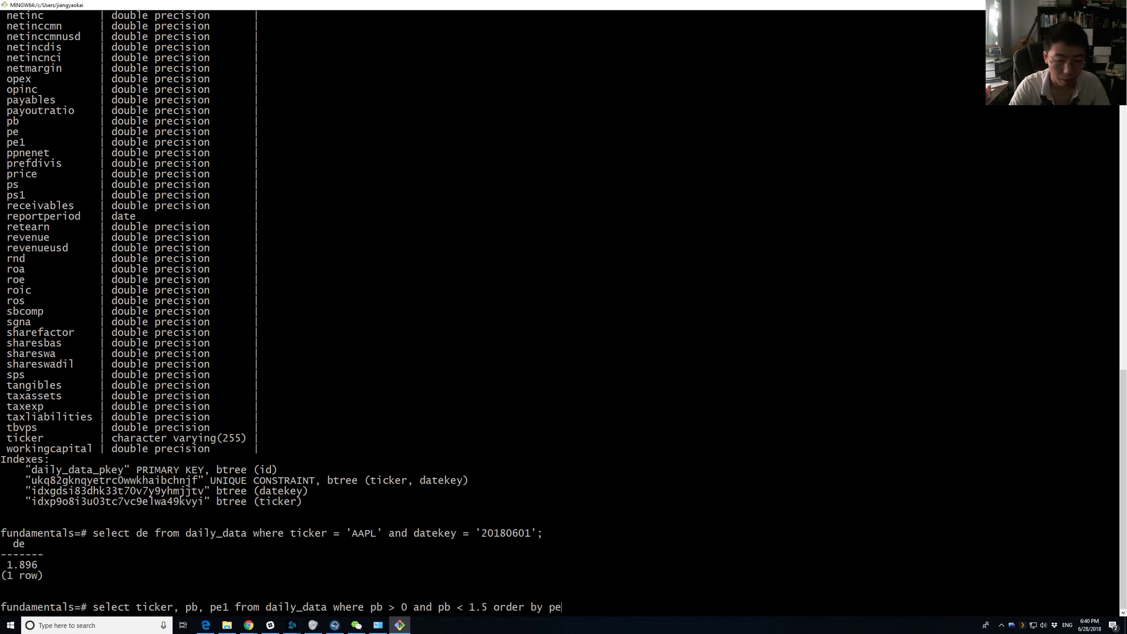
{"action": "type", "text": "1 asc"}
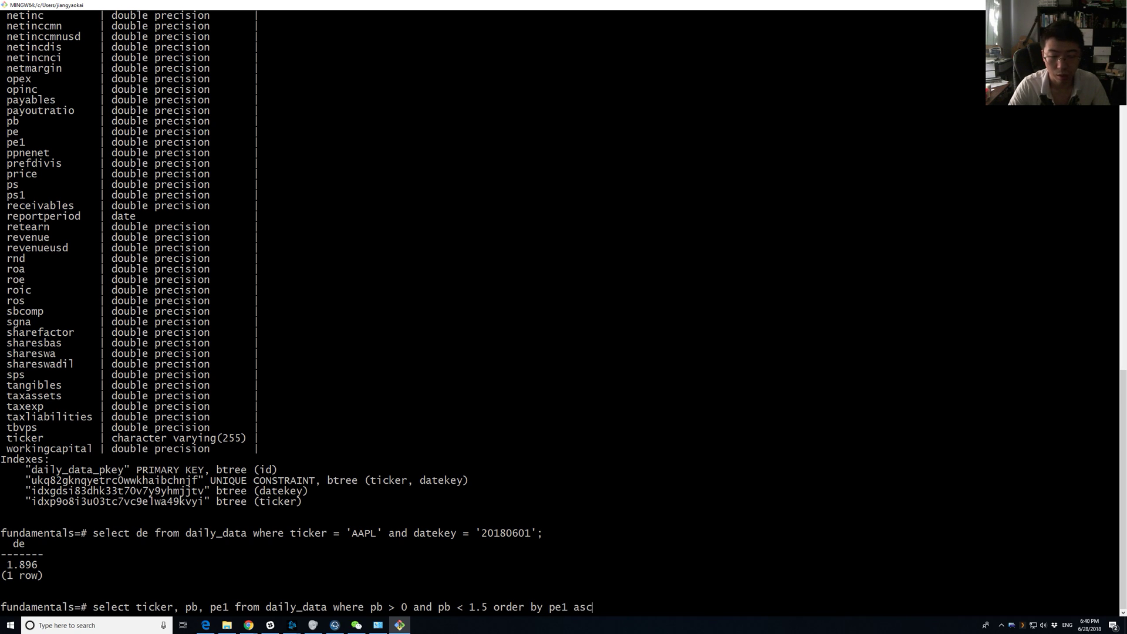
{"action": "type", "text": " limit 20"}
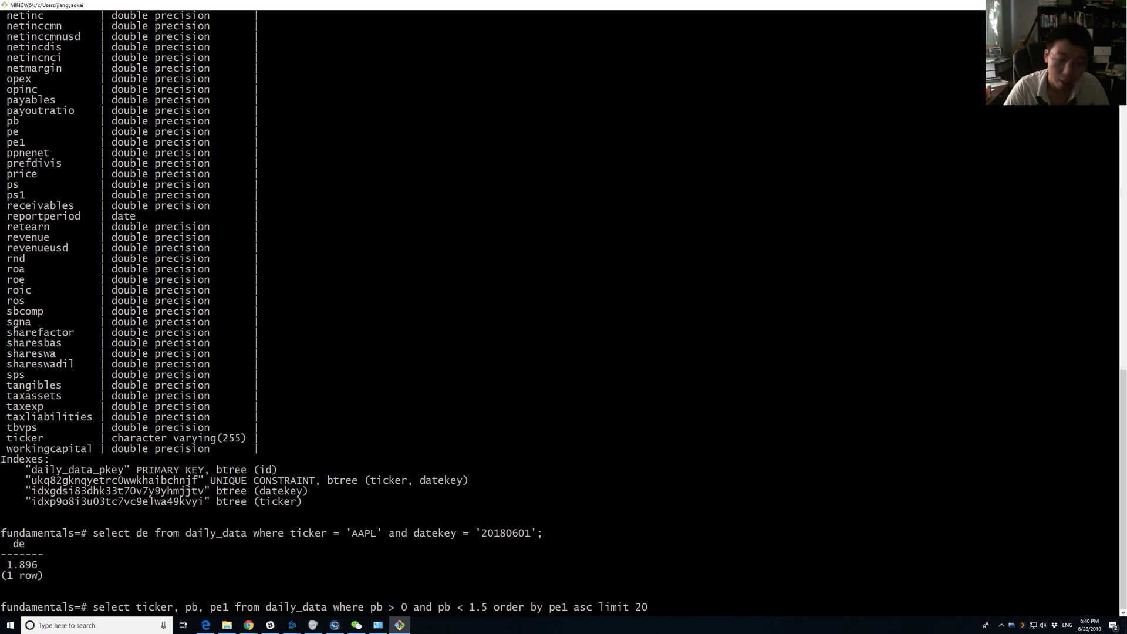
{"action": "key", "text": "alt+Tab"}
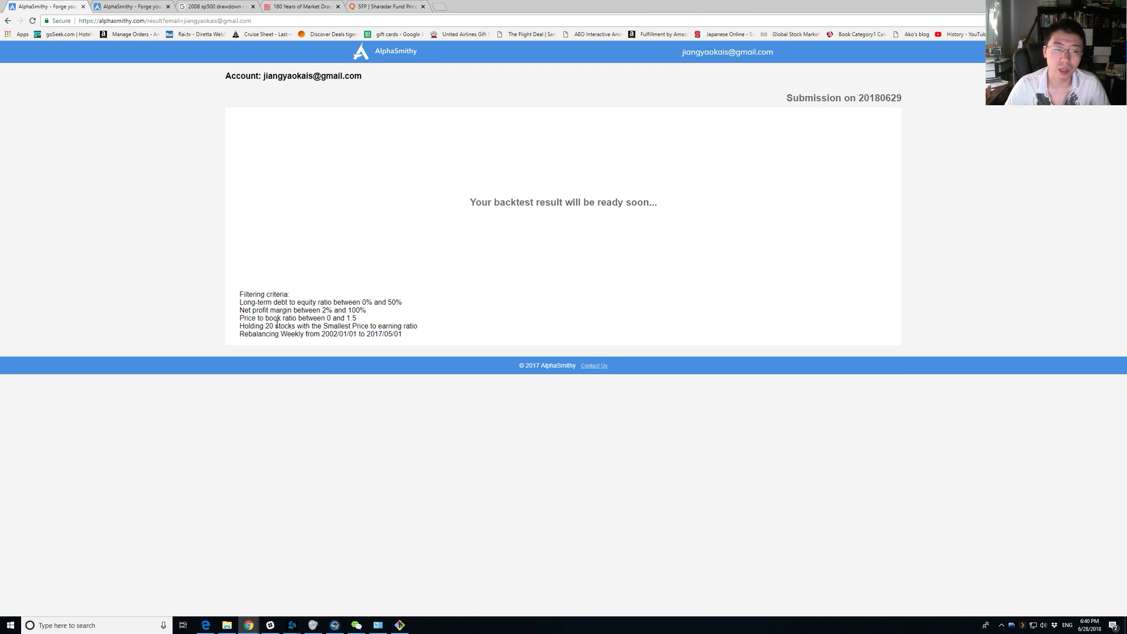
Highlight the pending backtest's 2002/01/01 start date and compare it with the earlier result tab.
{"action": "left_click_drag", "start_coordinate": [322, 334], "coordinate": [359, 334]}
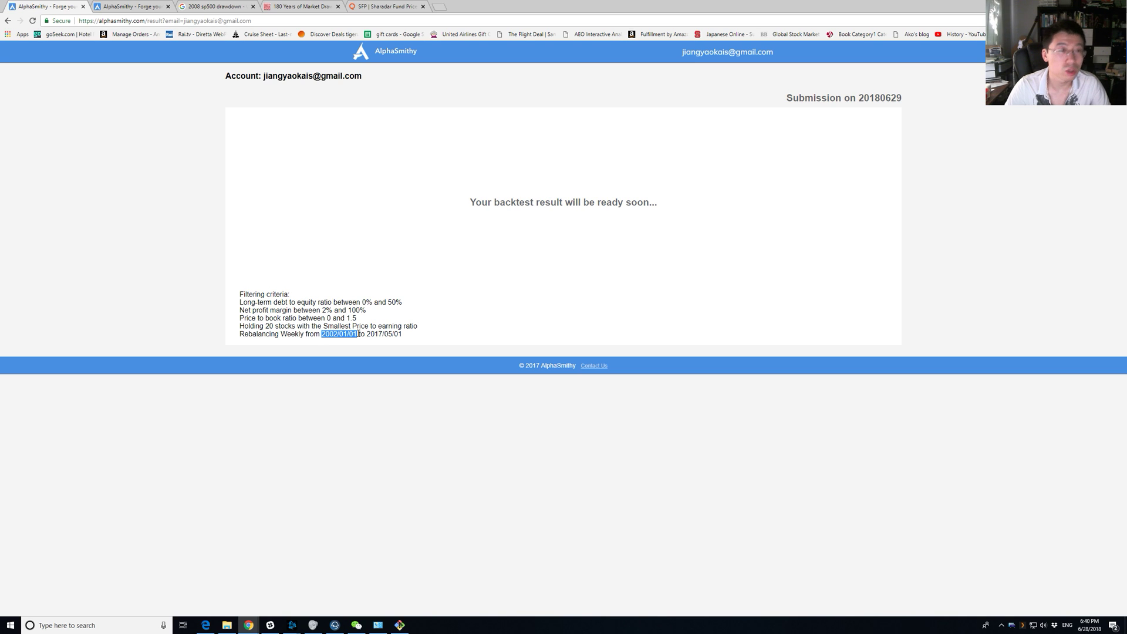
{"action": "left_click", "coordinate": [359, 334]}
{"action": "double_click", "coordinate": [354, 334]}
{"action": "left_click", "coordinate": [356, 335]}
{"action": "left_click_drag", "start_coordinate": [357, 335], "coordinate": [352, 335]}
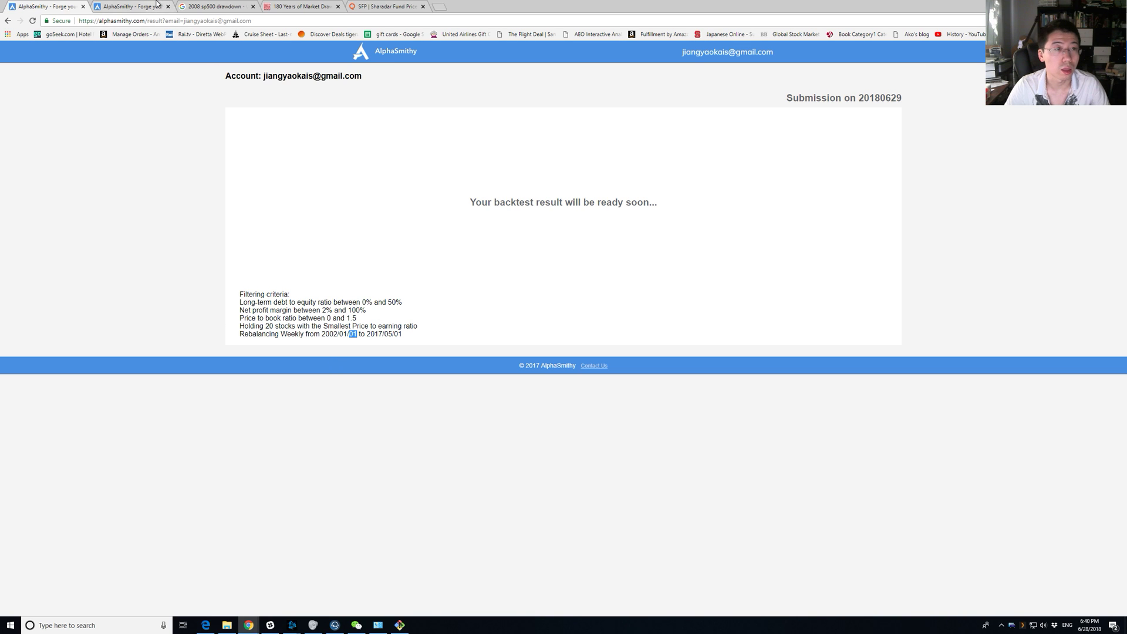
{"action": "left_click", "coordinate": [134, 4]}
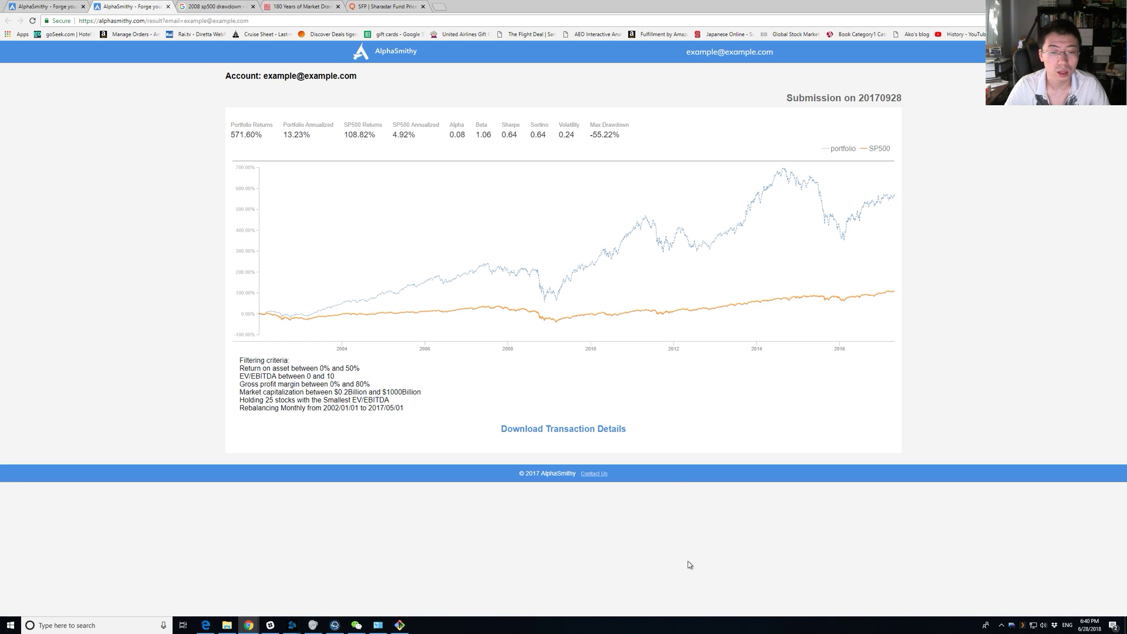
{"action": "key", "text": "ctrl+shift+Tab"}
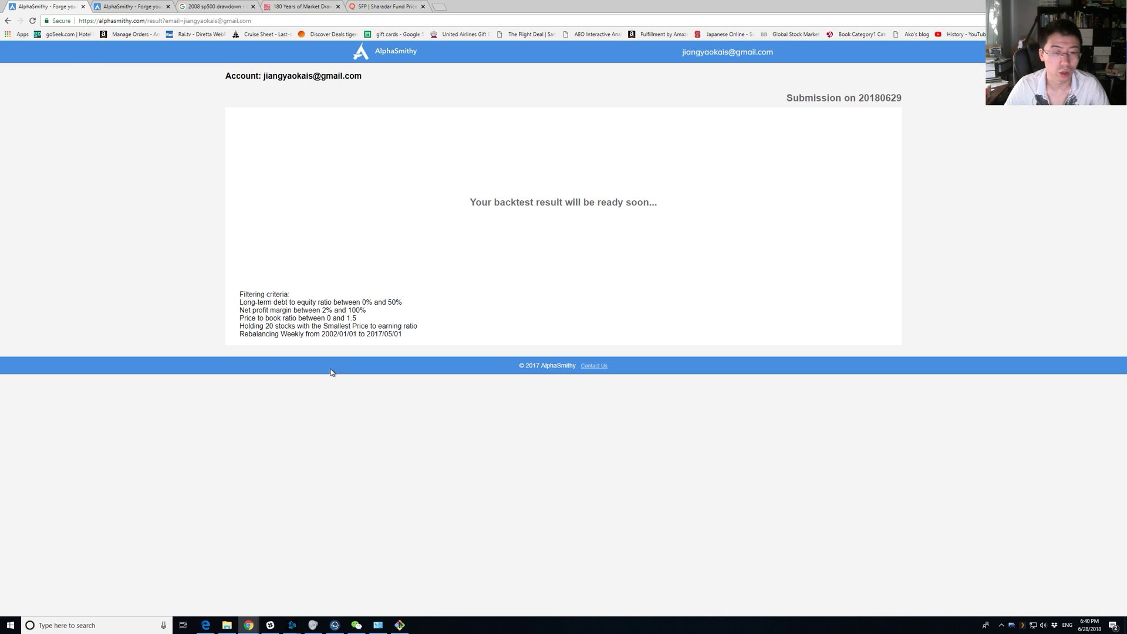
{"action": "key", "text": "alt+Tab"}
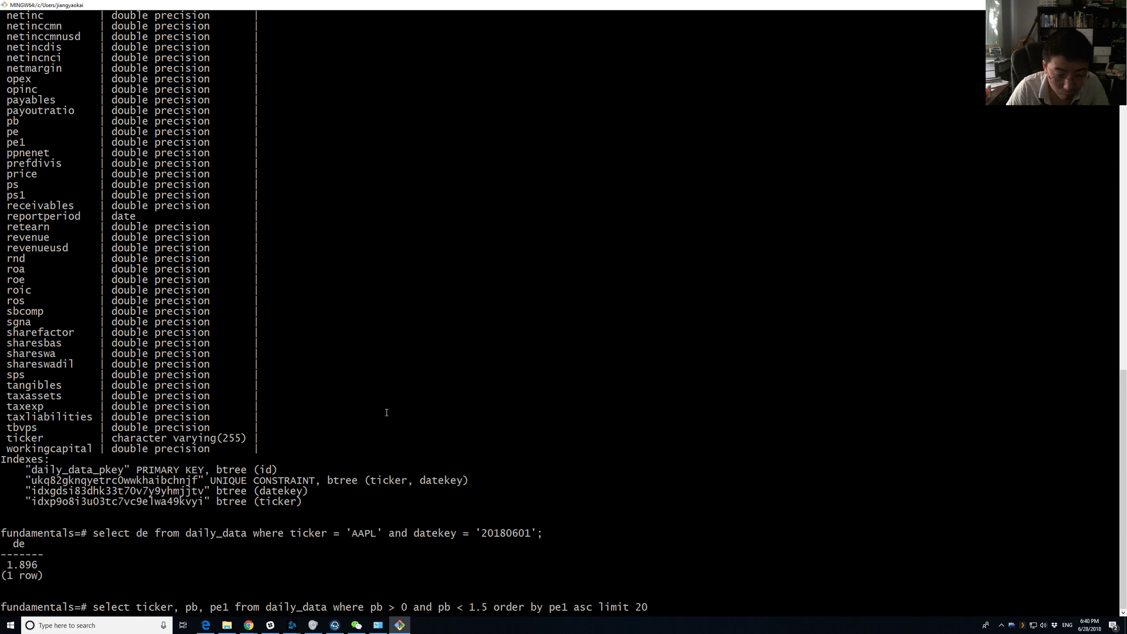
Add datekey = '20020103' before the ordering, end with a semicolon, and run the query.
{"action": "type", "text": "and datekey"}
{"action": "type", "text": " = '"}
{"action": "type", "text": "2002"}
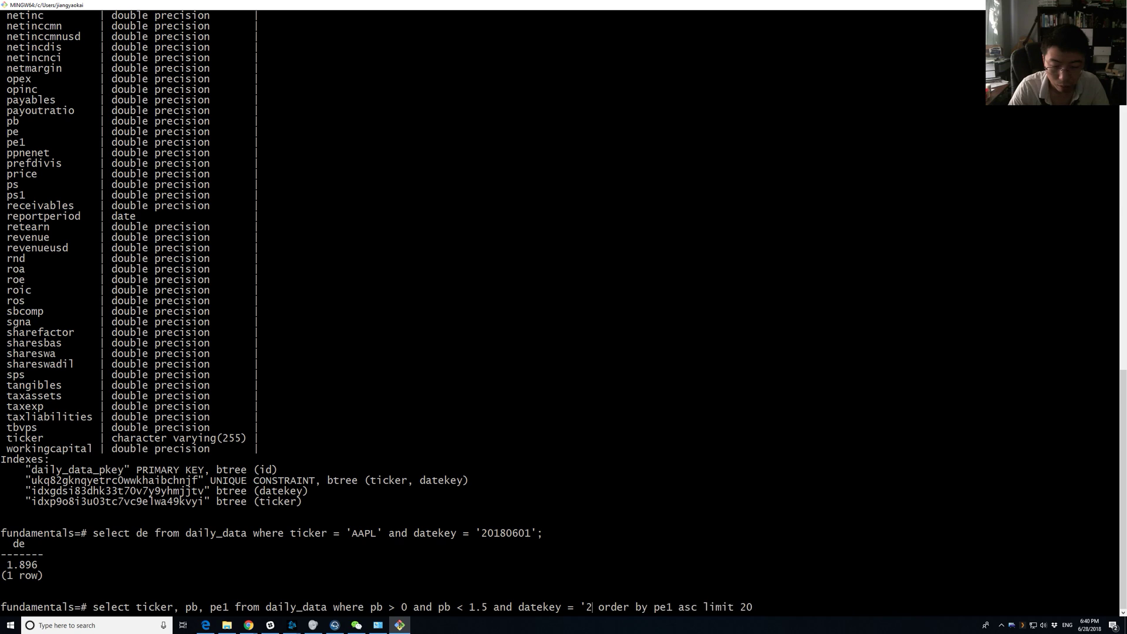
{"action": "type", "text": "0"}
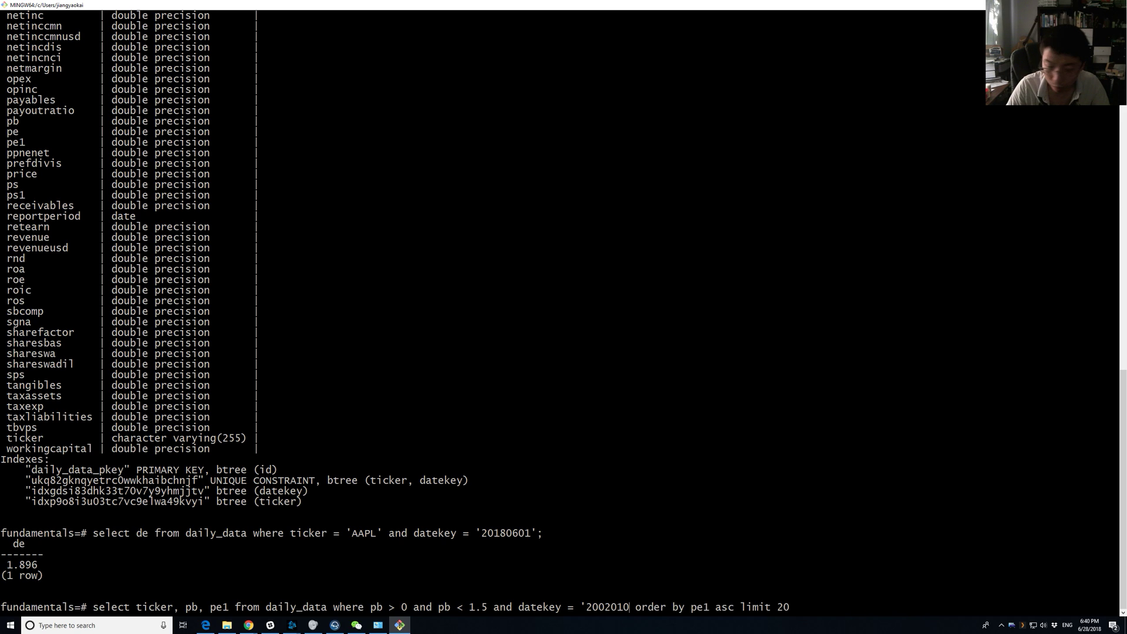
{"action": "type", "text": "103' order by pe1 asc limit 20"}
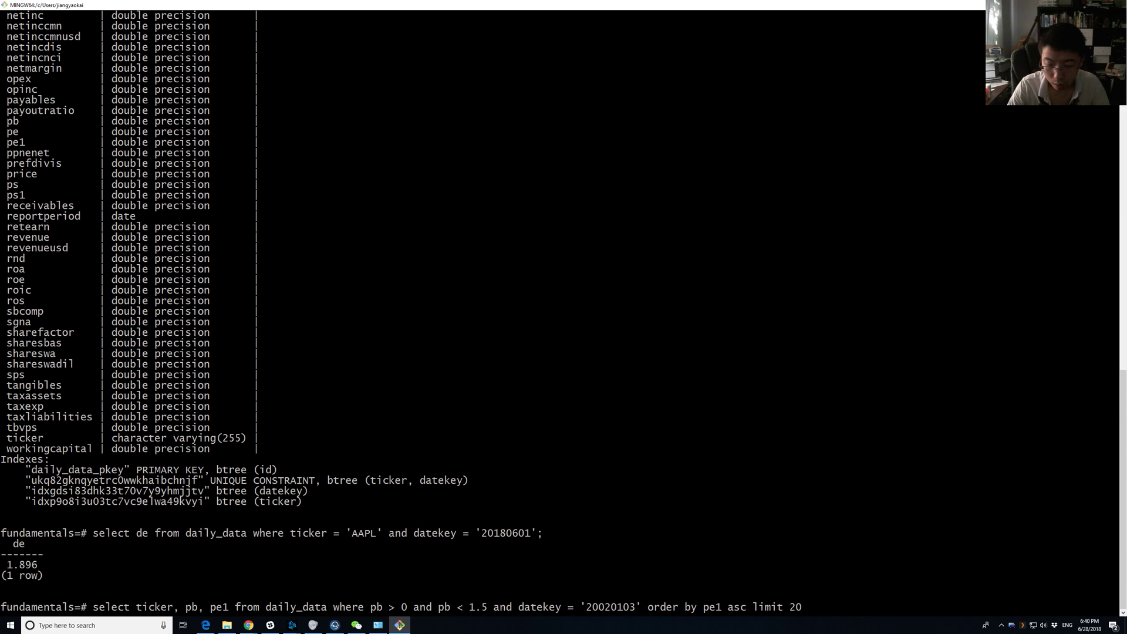
{"action": "type", "text": ";"}
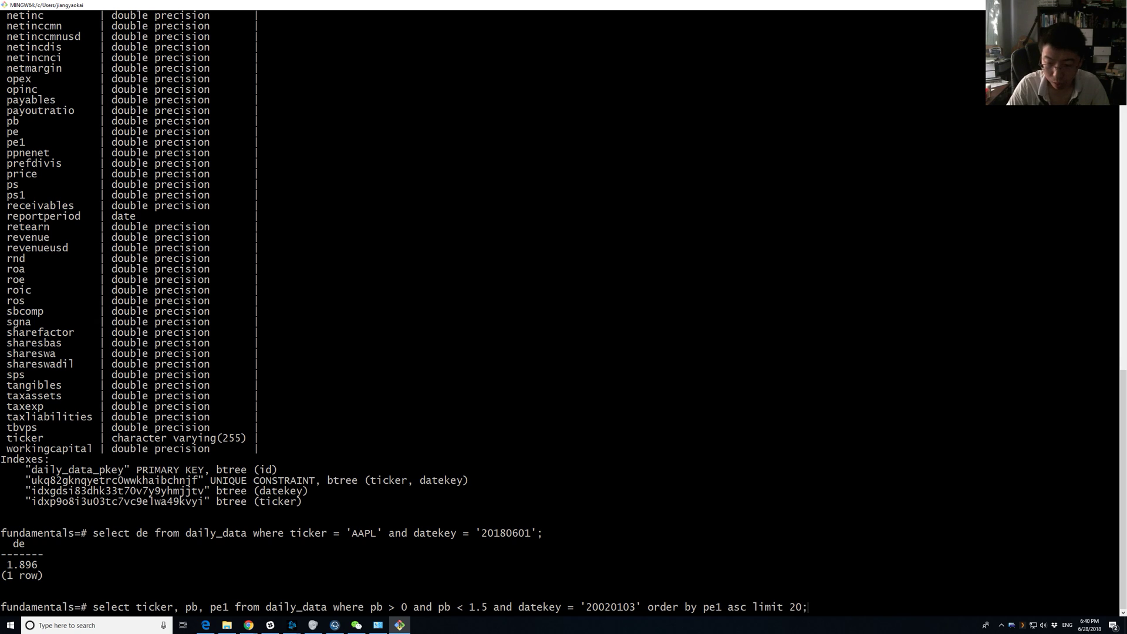
{"action": "key", "text": "Return"}
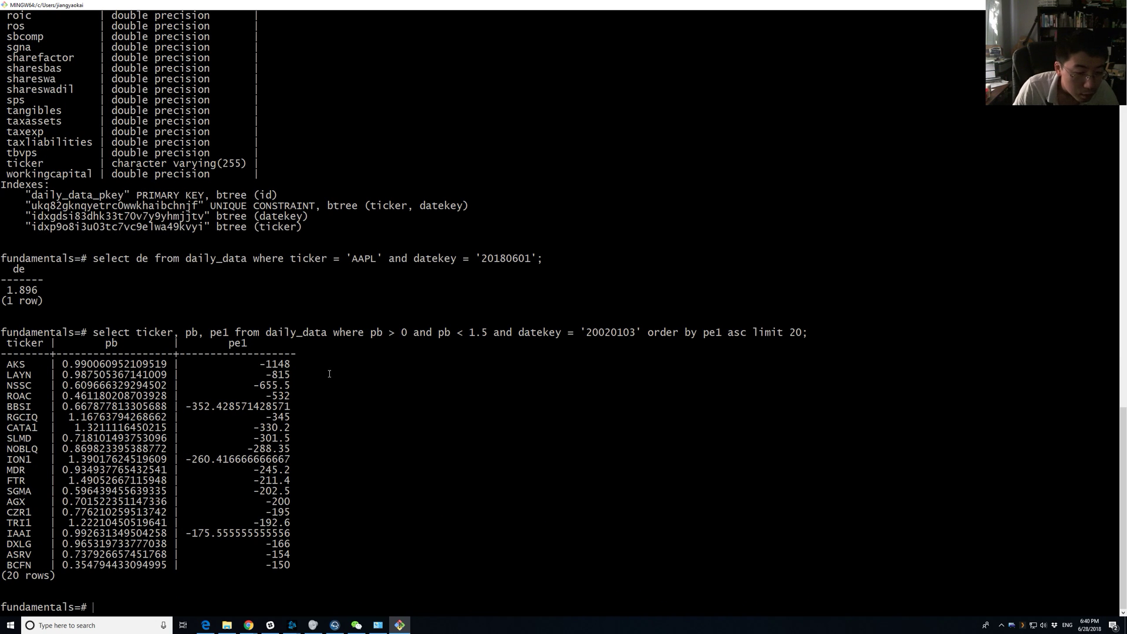
Highlight the pe1 sort column and the negative-P/E result rows for 20020103.
{"action": "double_click", "coordinate": [718, 333]}
{"action": "left_click_drag", "start_coordinate": [261, 364], "coordinate": [301, 492]}
{"action": "left_click", "coordinate": [301, 492]}
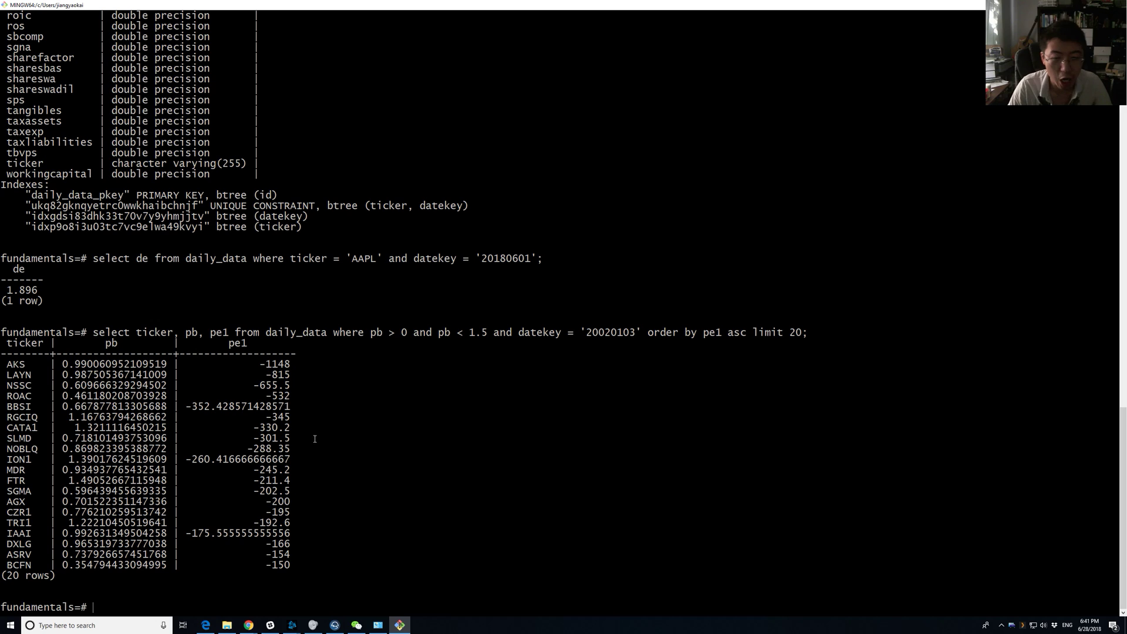
{"action": "left_click_drag", "start_coordinate": [262, 357], "coordinate": [292, 547]}
{"action": "left_click", "coordinate": [304, 570]}
{"action": "left_click", "coordinate": [292, 547]}
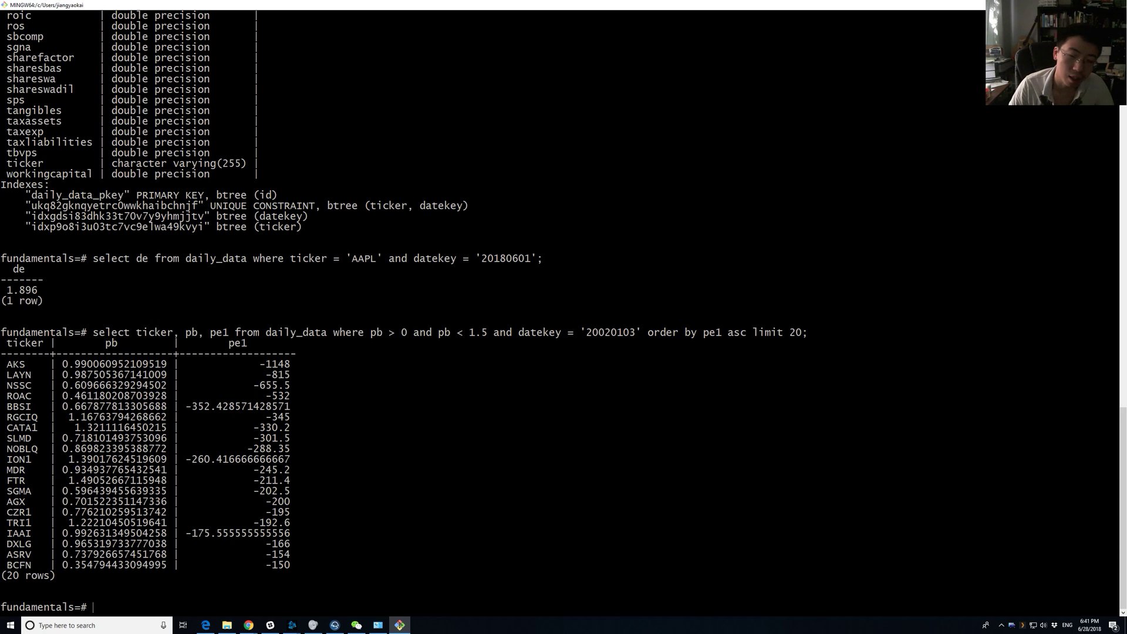
Recall the query, add 'and pe1 > 0' after the pb condition, and run it.
{"action": "key", "text": "Up"}
{"action": "key", "text": "super"}
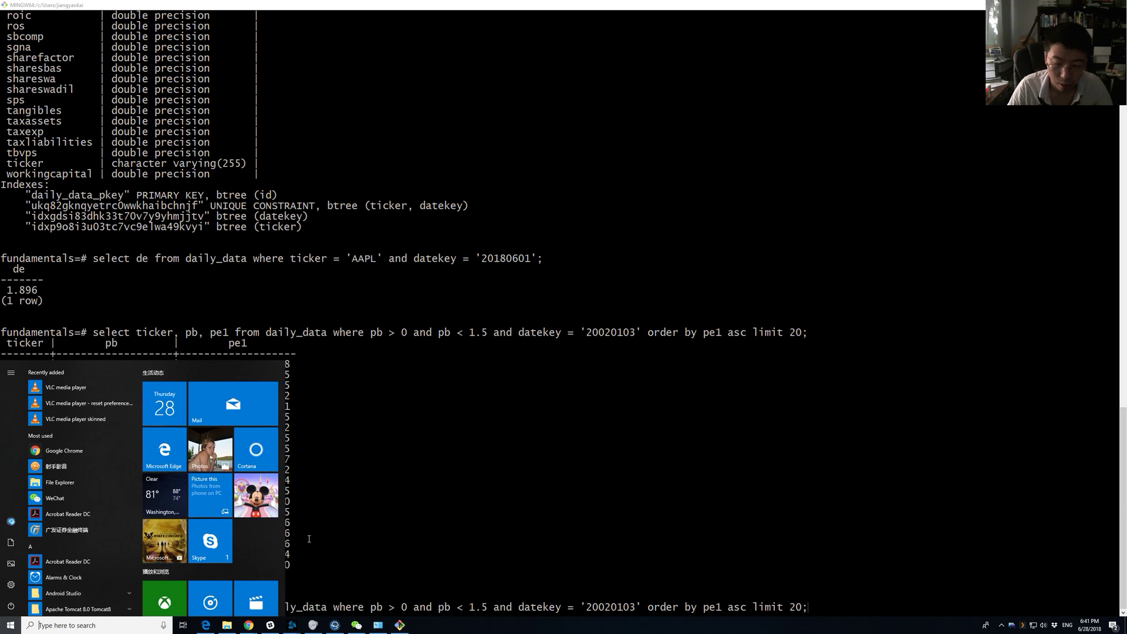
{"action": "left_click", "coordinate": [630, 447]}
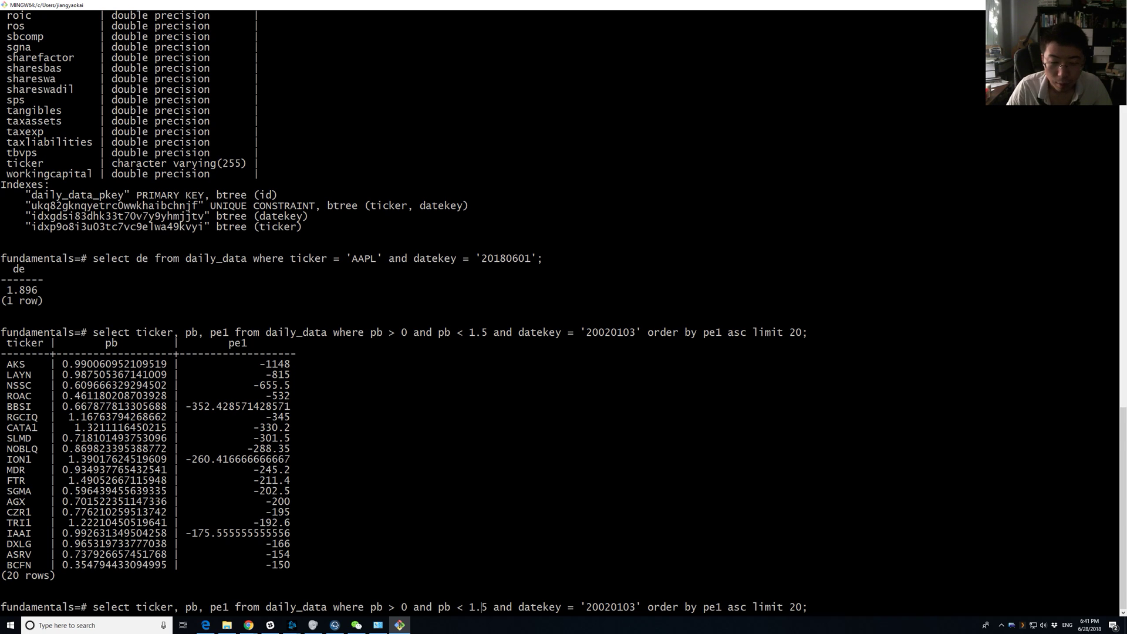
{"action": "type", "text": "and pe"}
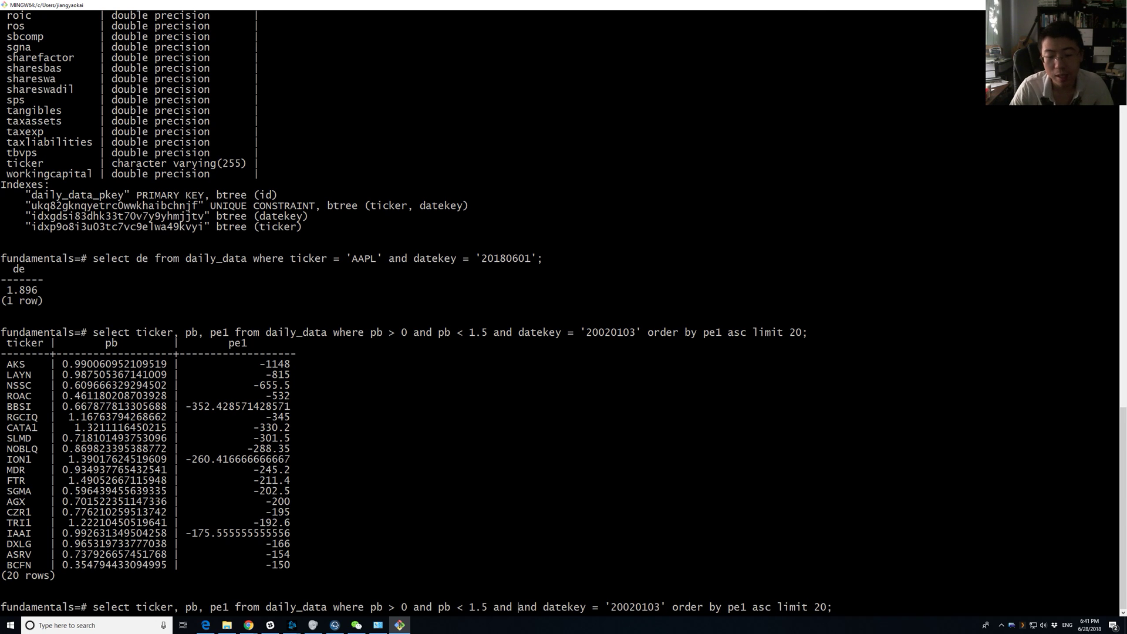
{"action": "type", "text": "1 > "}
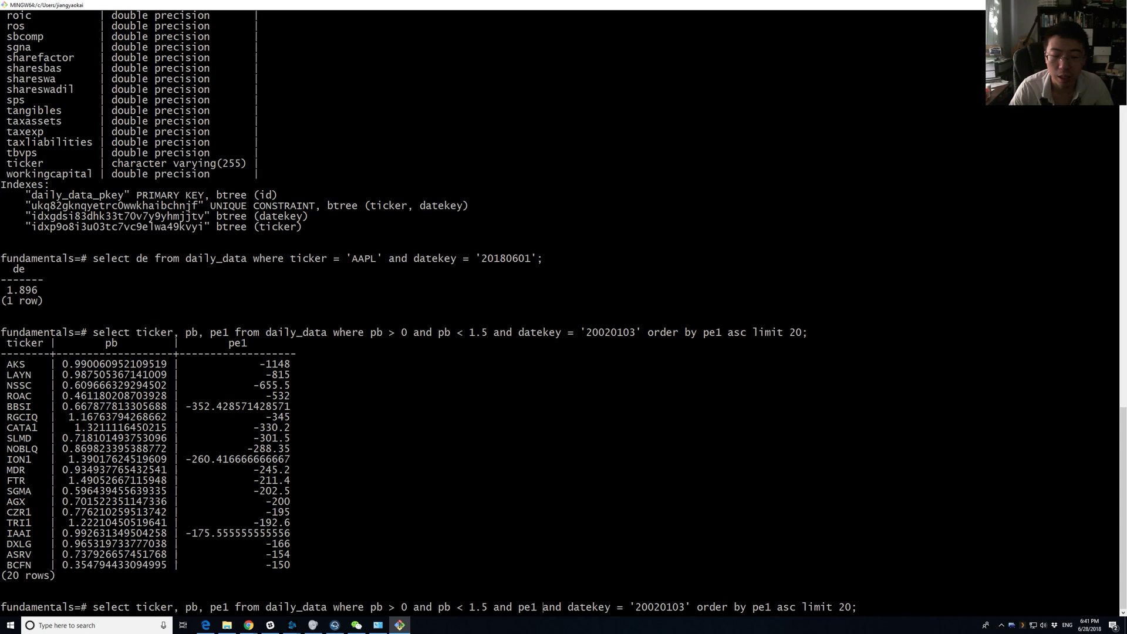
{"action": "type", "text": "0"}
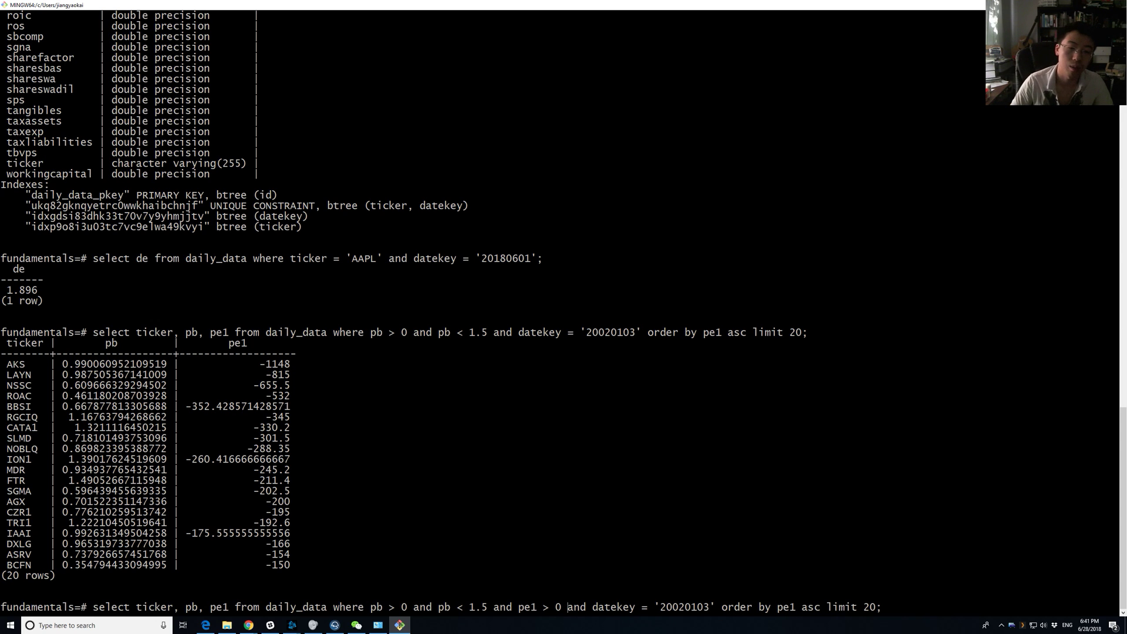
{"action": "key", "text": "Return"}
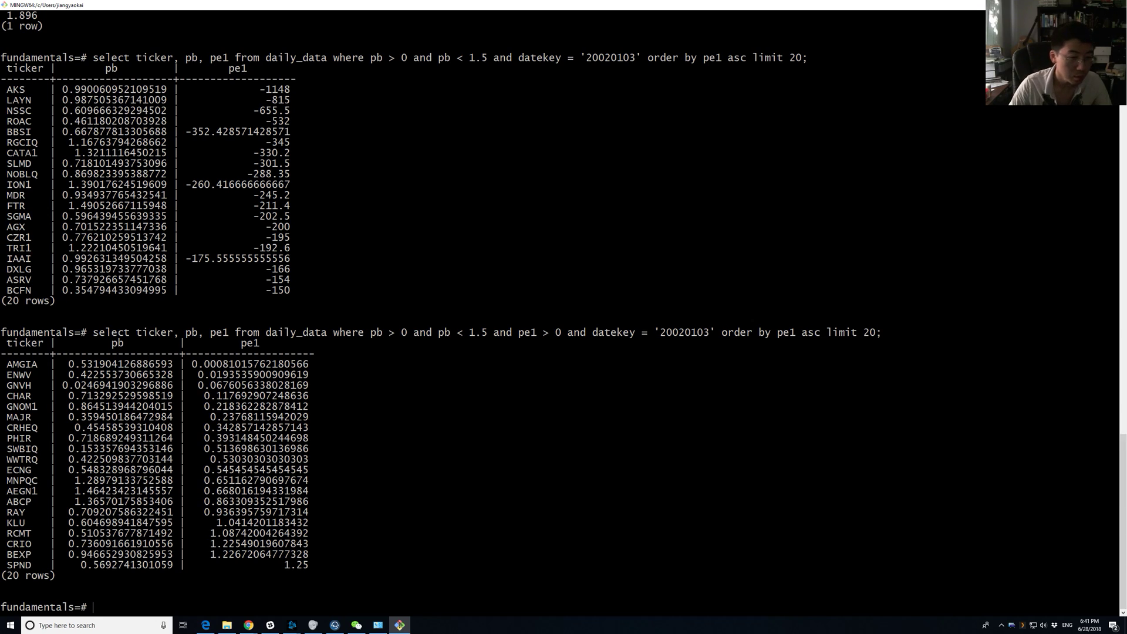
Mark tickers AMGIA and ENWV and select the 20 result rows through SPND.
{"action": "double_click", "coordinate": [20, 364]}
{"action": "double_click", "coordinate": [25, 376]}
{"action": "double_click", "coordinate": [25, 365]}
{"action": "left_click", "coordinate": [31, 361]}
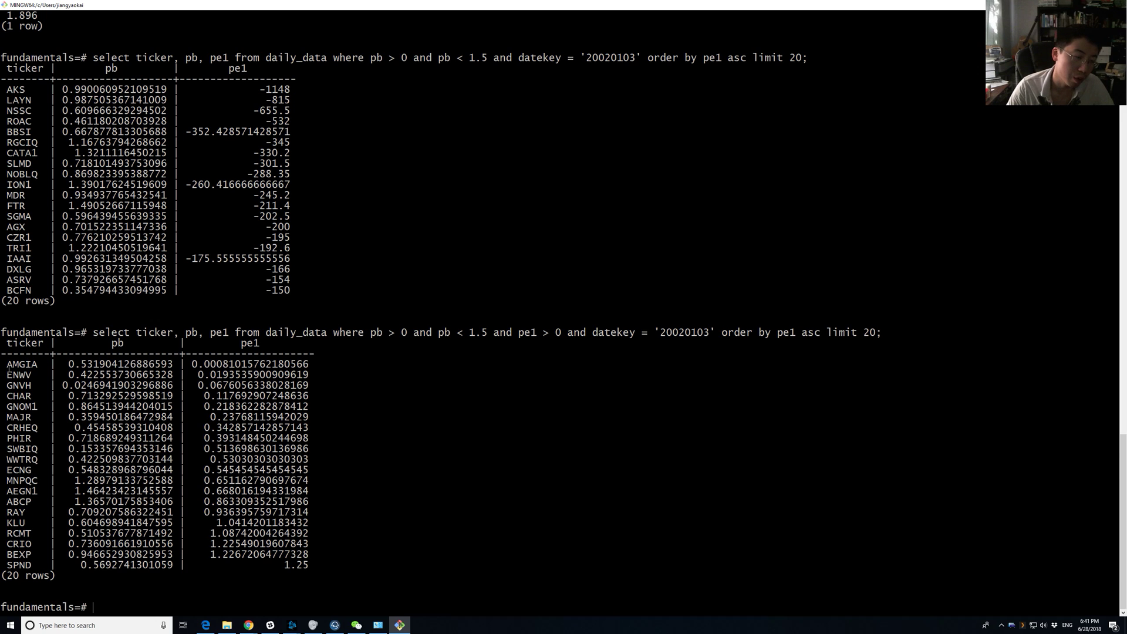
{"action": "left_click_drag", "start_coordinate": [7, 365], "coordinate": [339, 568]}
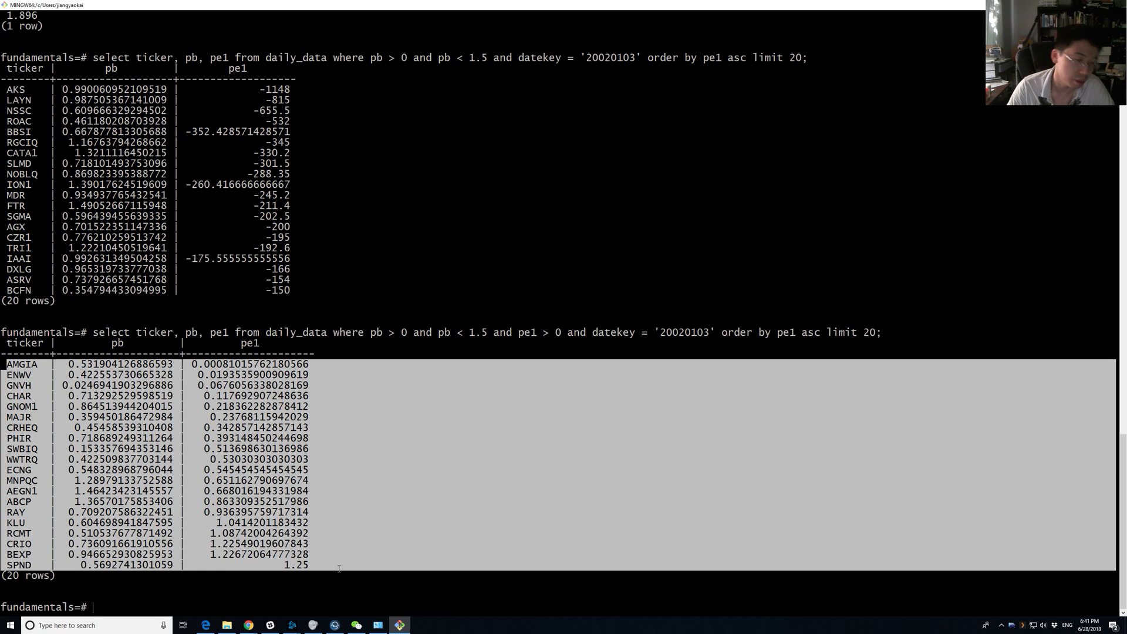
{"action": "left_click", "coordinate": [338, 568]}
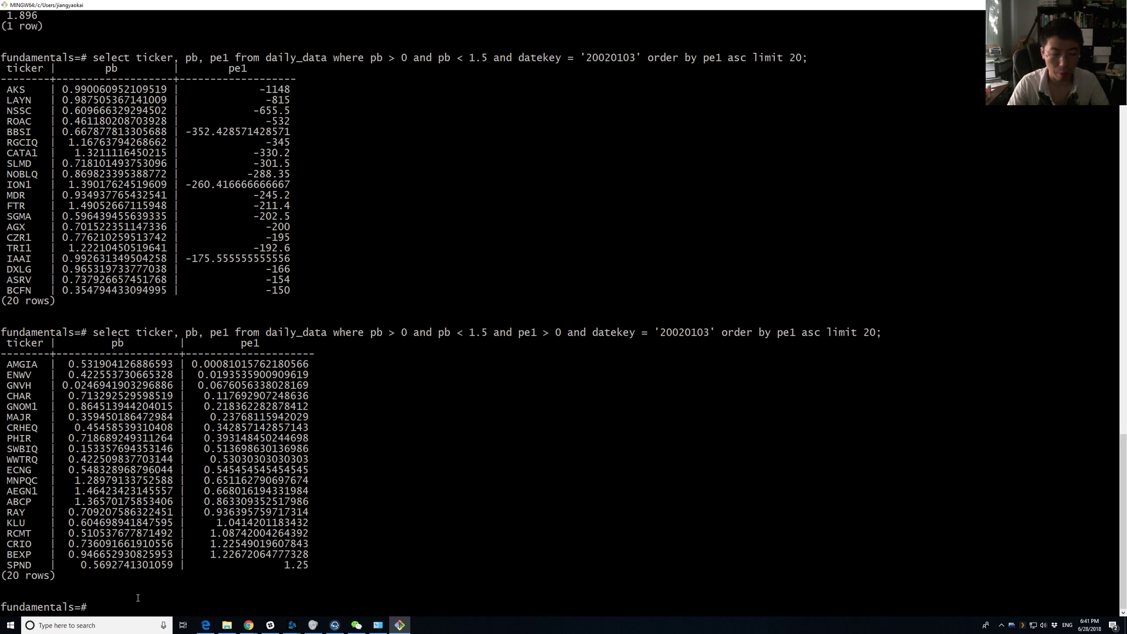
Compare the two AlphaSmithy result tabs, noting Monthly rebalancing, then recall the pe1 > 0 query in psql.
{"action": "key", "text": "alt+Tab"}
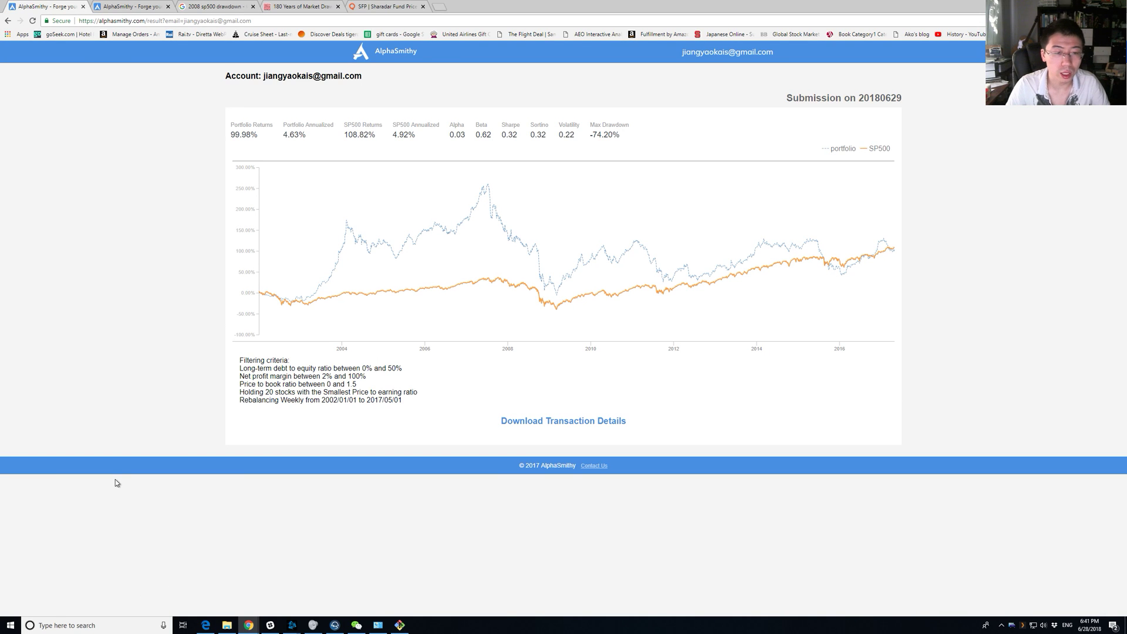
{"action": "key", "text": "ctrl+Tab"}
{"action": "double_click", "coordinate": [293, 408]}
{"action": "key", "text": "ctrl+shift+Tab"}
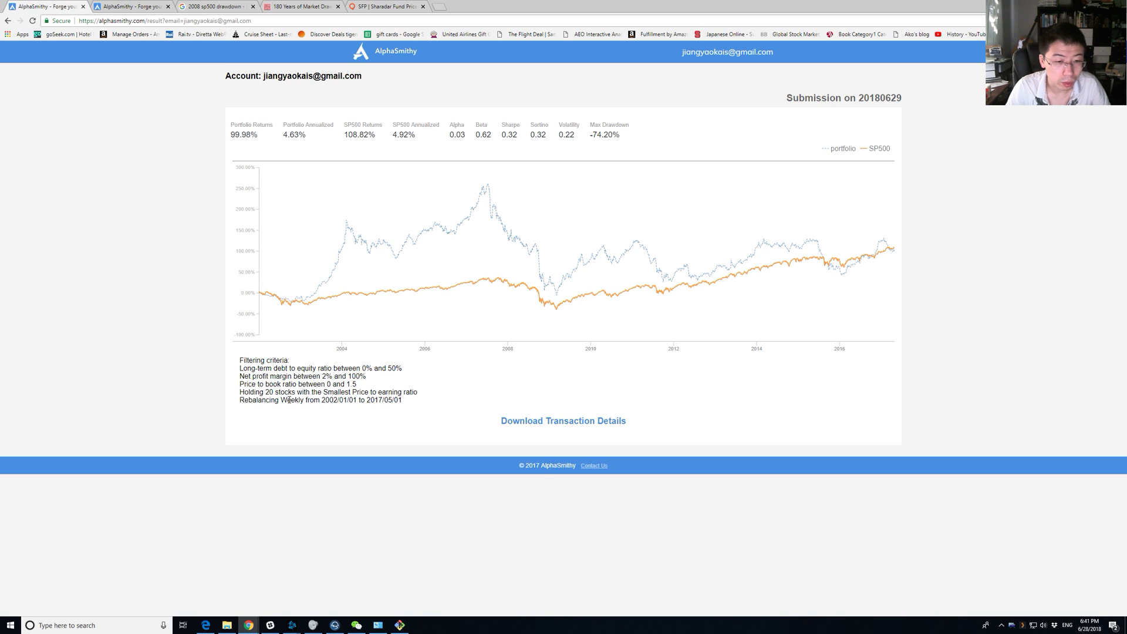
{"action": "key", "text": "alt+Tab"}
{"action": "key", "text": "Up"}
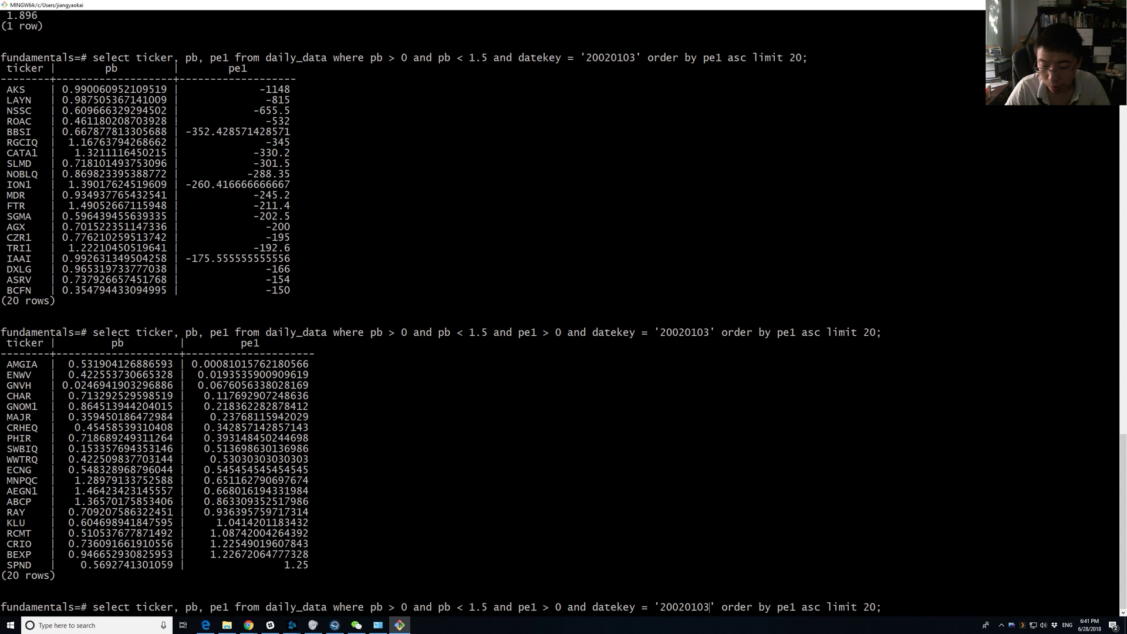
Change the query's datekey from 20020103 to 20020110 and run it.
{"action": "key", "text": "Right"}
{"action": "key", "text": "BackSpace"}
{"action": "key", "text": "BackSpace"}
{"action": "type", "text": "10"}
{"action": "key", "text": "Return"}
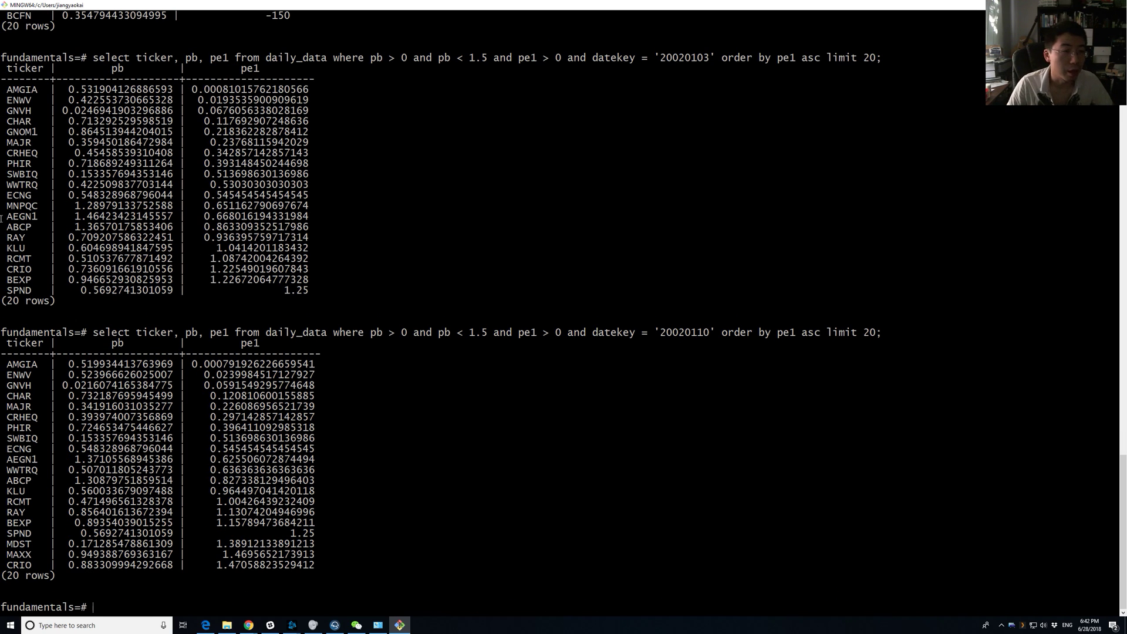
Compare both result tables by marking tickers AMGIA, ENWV, CRIO, RCMT, CHAR, MAXX and MNPQC.
{"action": "double_click", "coordinate": [15, 90]}
{"action": "double_click", "coordinate": [20, 102]}
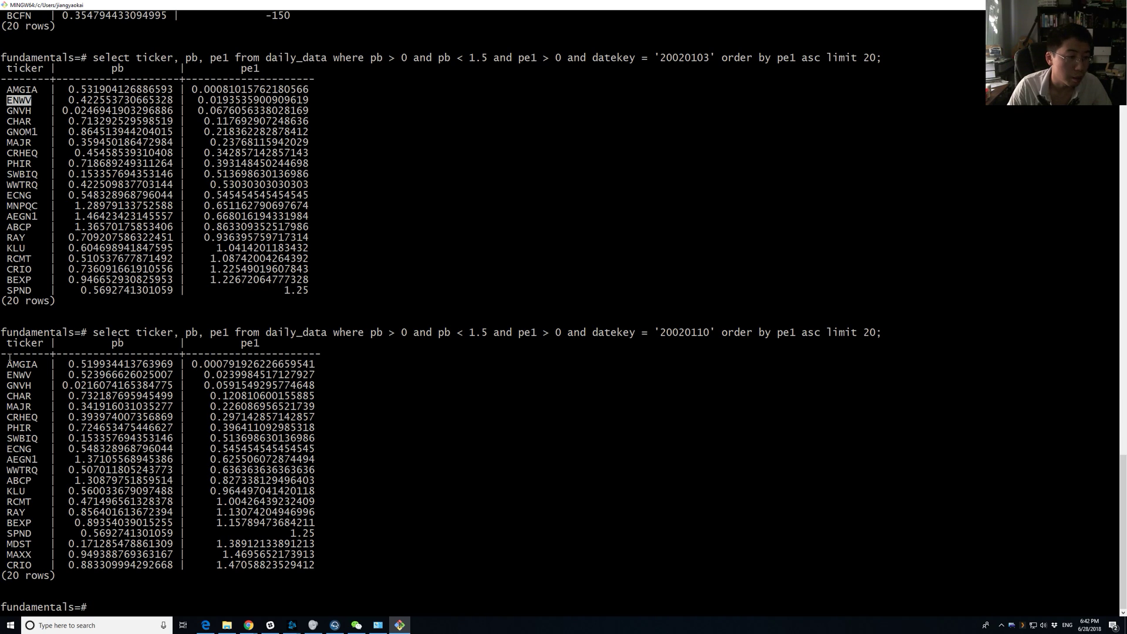
{"action": "double_click", "coordinate": [20, 564]}
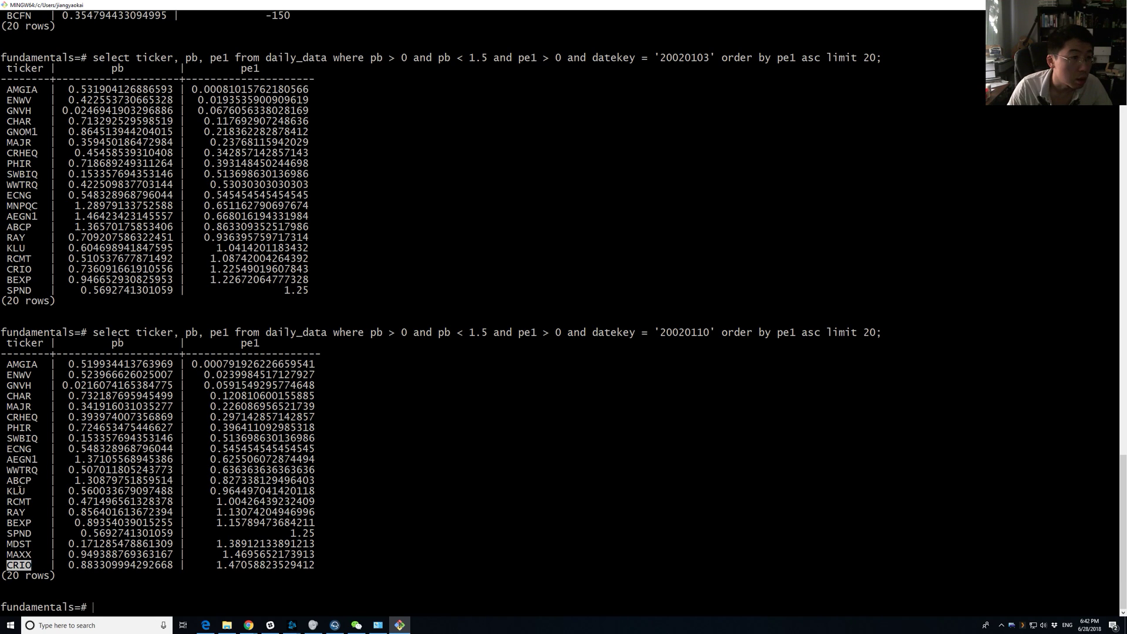
{"action": "left_click", "coordinate": [52, 284]}
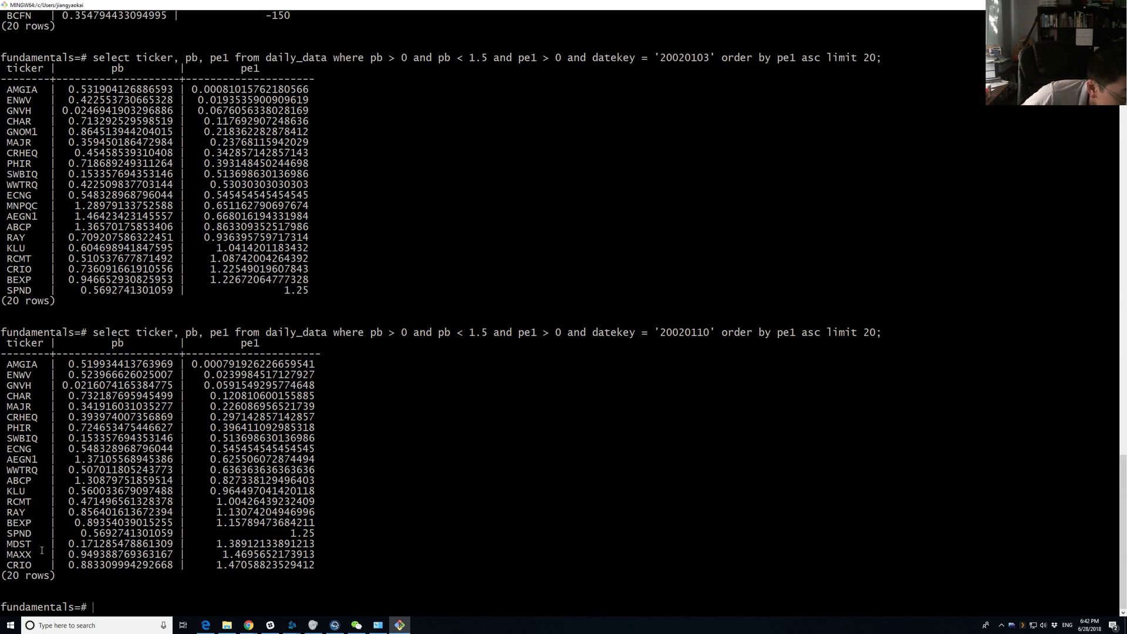
{"action": "double_click", "coordinate": [19, 502]}
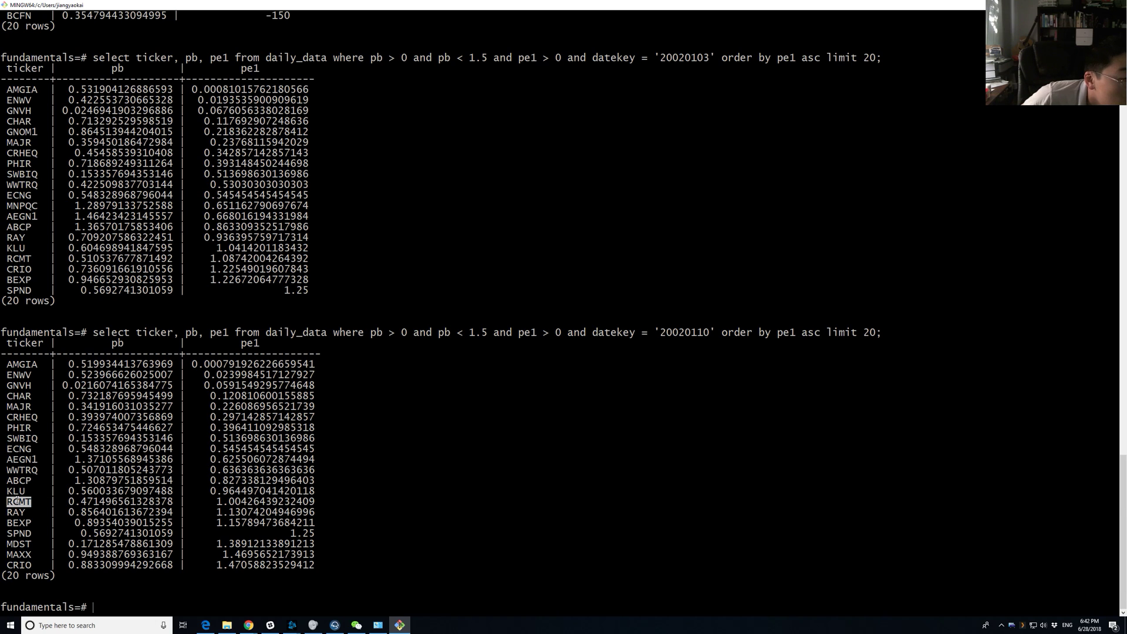
{"action": "double_click", "coordinate": [19, 396]}
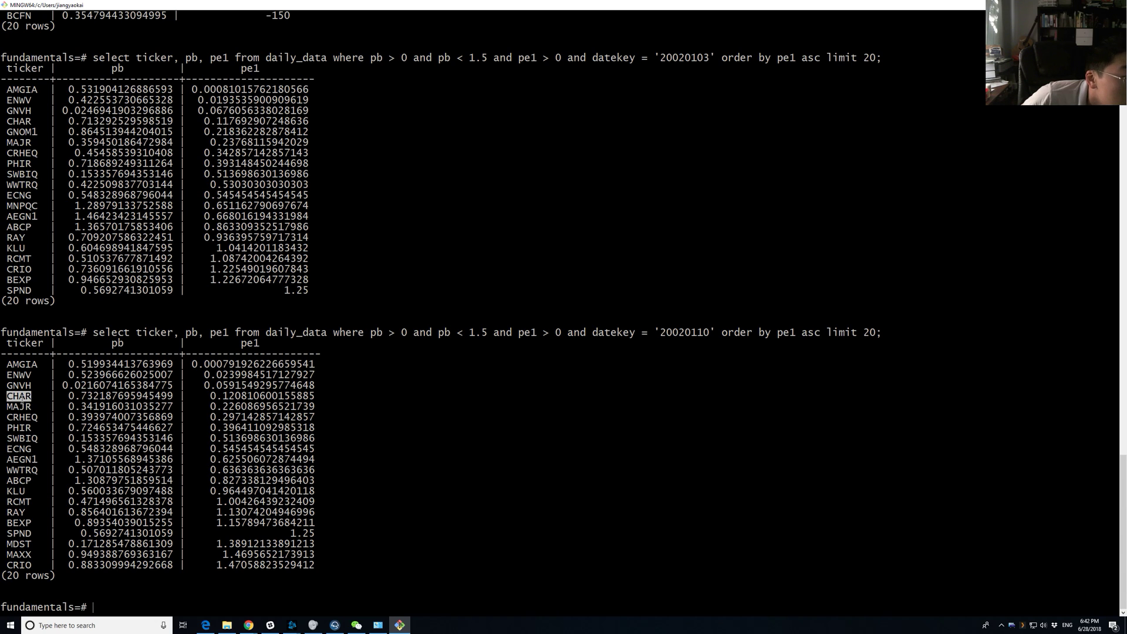
{"action": "left_click", "coordinate": [15, 514]}
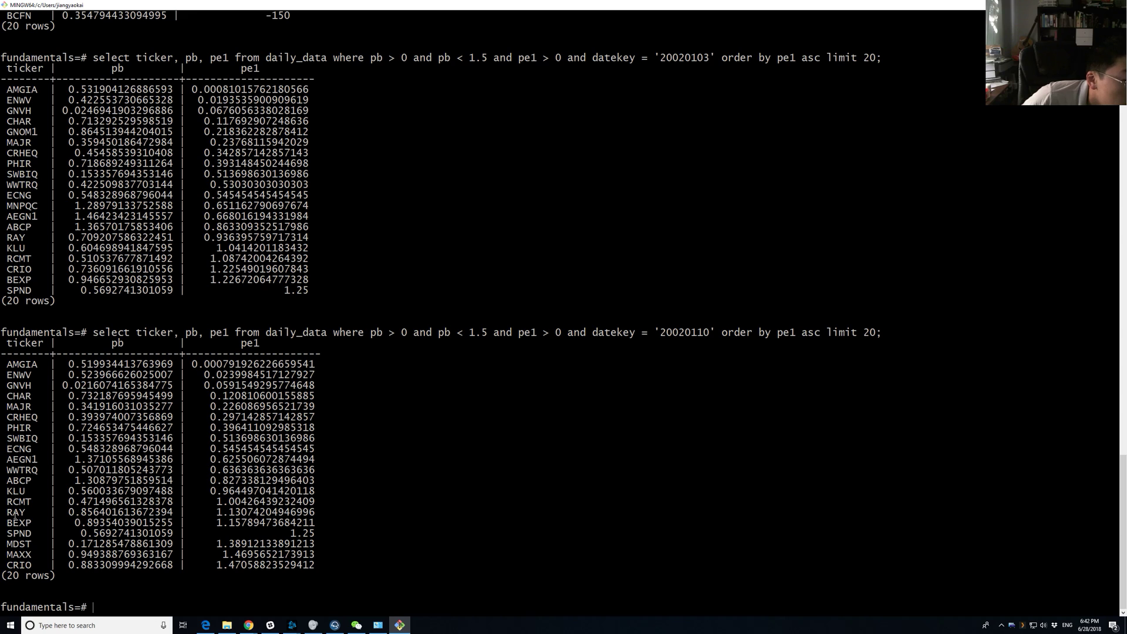
{"action": "double_click", "coordinate": [22, 566]}
{"action": "double_click", "coordinate": [21, 555]}
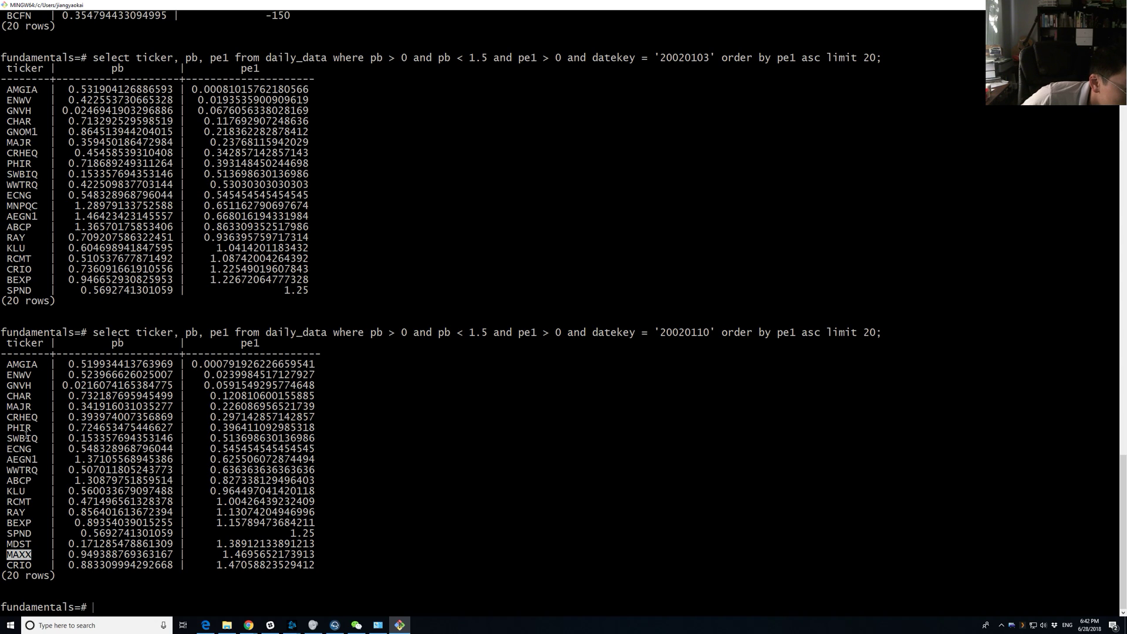
{"action": "double_click", "coordinate": [24, 206]}
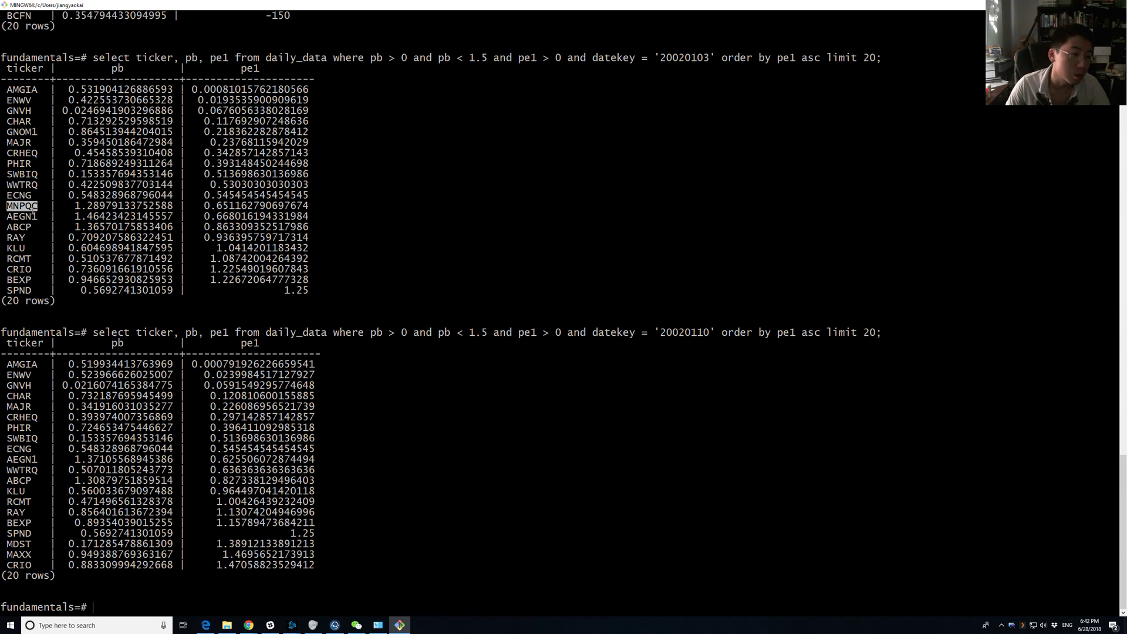
{"action": "left_click_drag", "start_coordinate": [19, 206], "coordinate": [253, 206]}
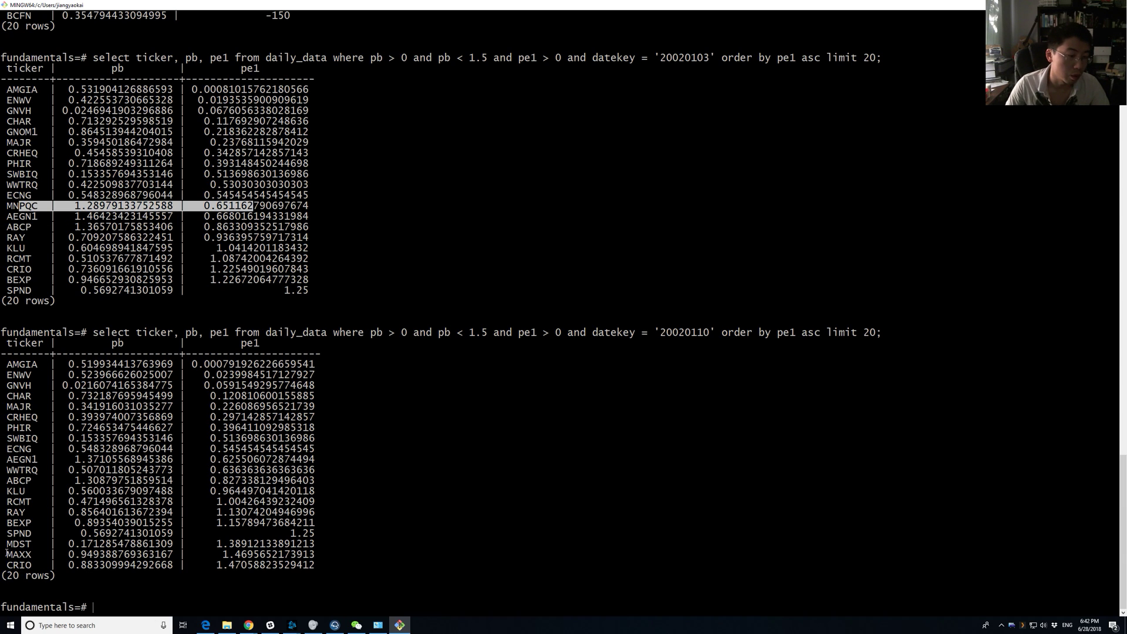
{"action": "left_click_drag", "start_coordinate": [3, 555], "coordinate": [30, 555]}
{"action": "left_click", "coordinate": [26, 554]}
{"action": "double_click", "coordinate": [26, 555]}
{"action": "double_click", "coordinate": [27, 554]}
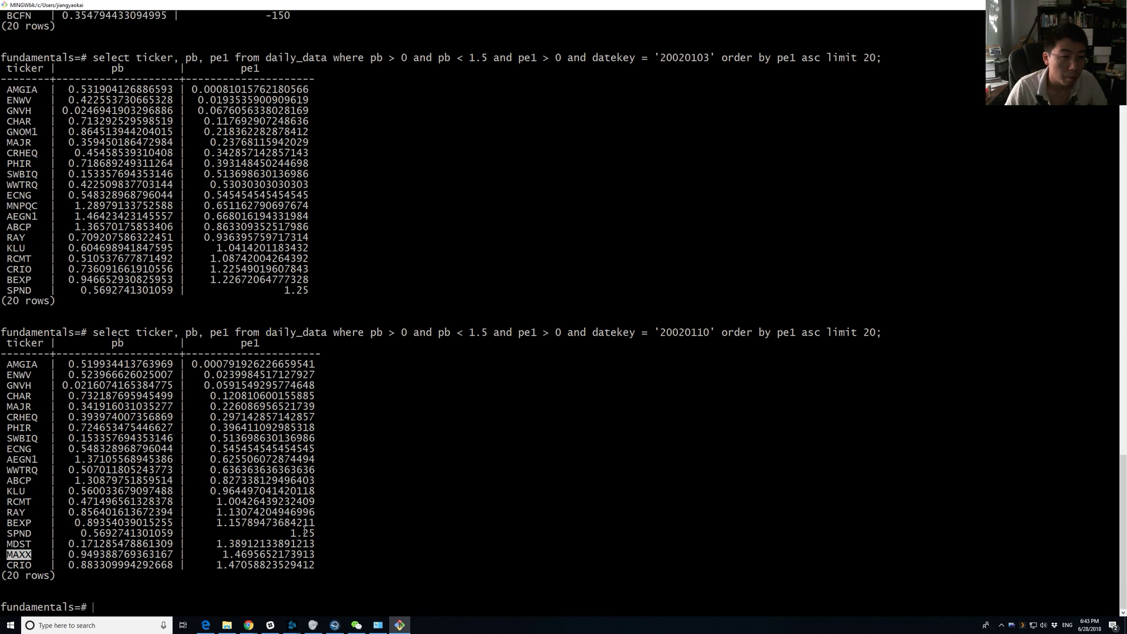
{"action": "double_click", "coordinate": [262, 524]}
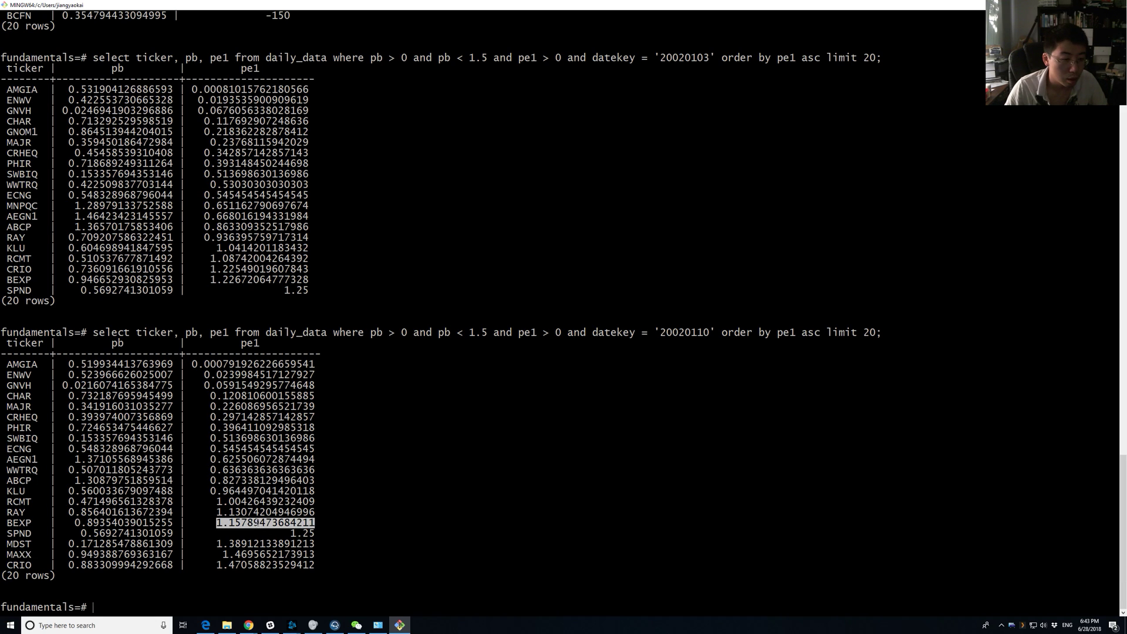
{"action": "double_click", "coordinate": [19, 522]}
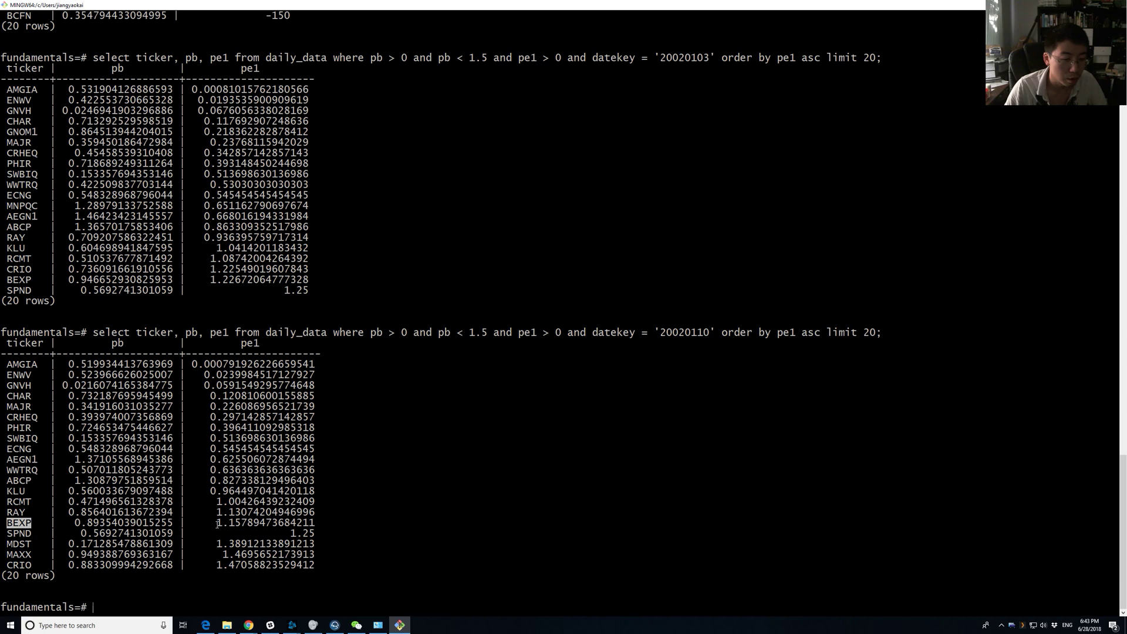
{"action": "left_click_drag", "start_coordinate": [211, 522], "coordinate": [313, 522]}
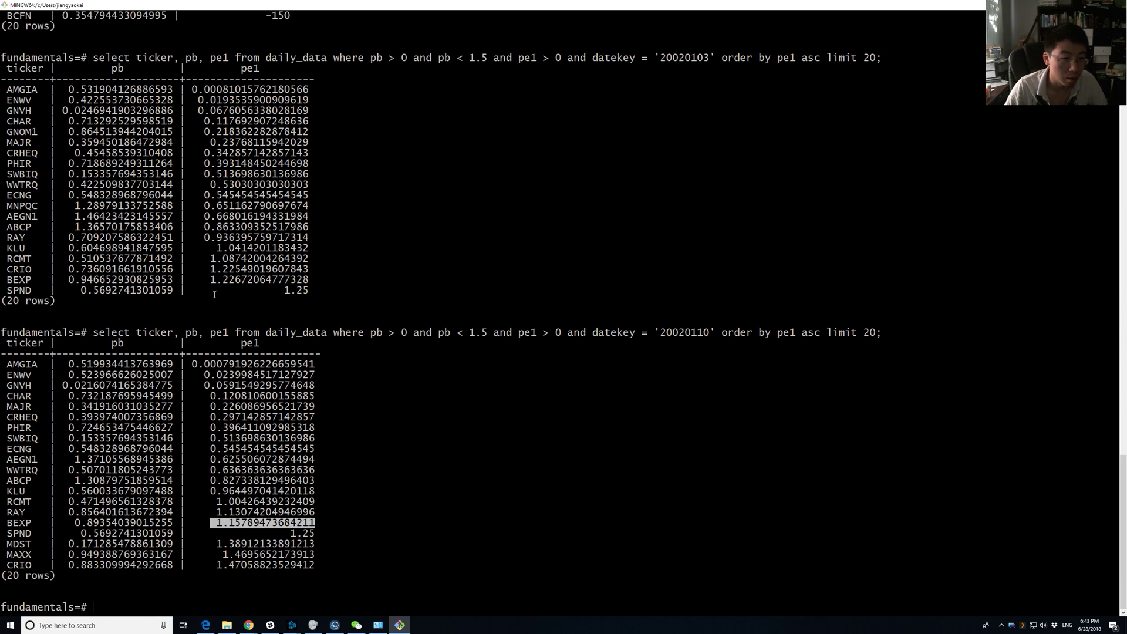
{"action": "double_click", "coordinate": [240, 525]}
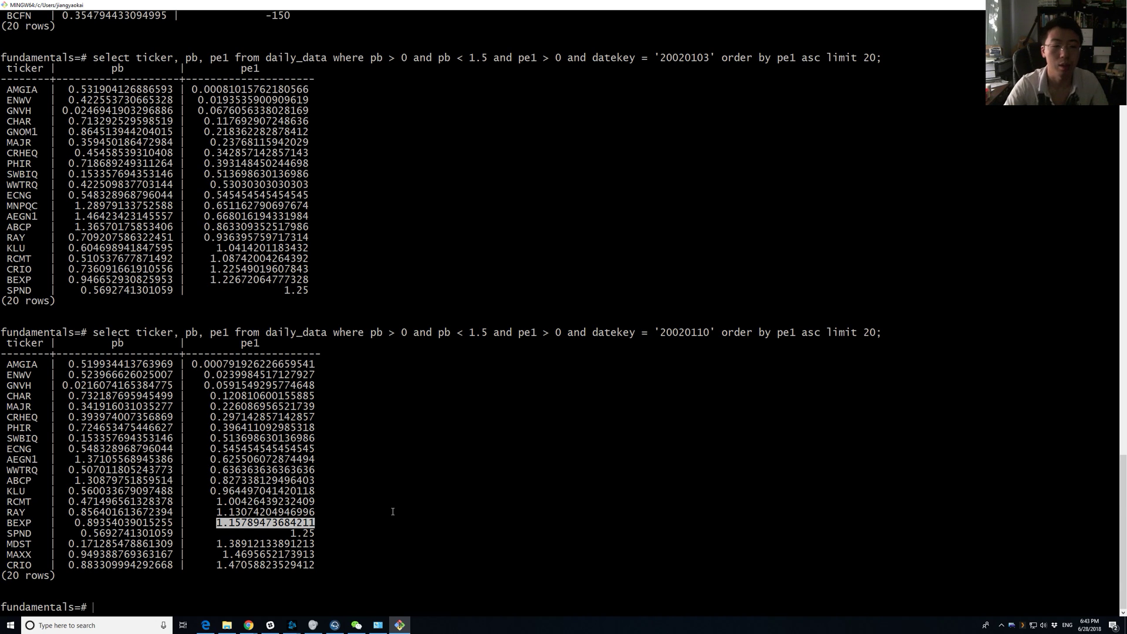
{"action": "key", "text": "alt+Tab"}
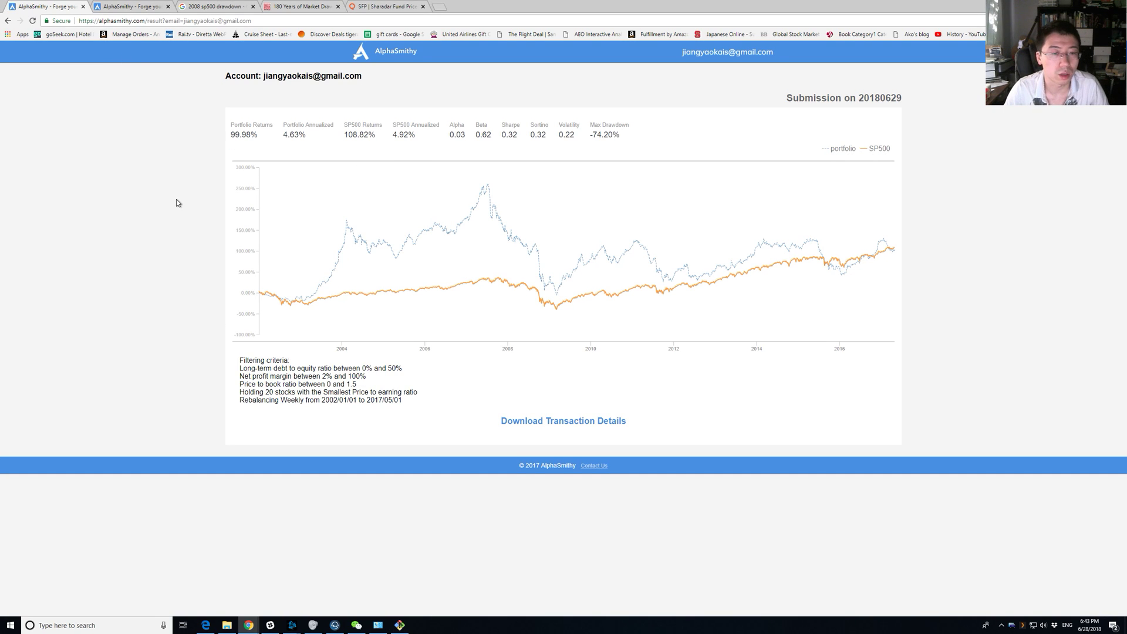
Review the earlier result's Holding 20 stocks criteria, 74.20 Max Drawdown and rebalancing schedule.
{"action": "left_click", "coordinate": [65, 7]}
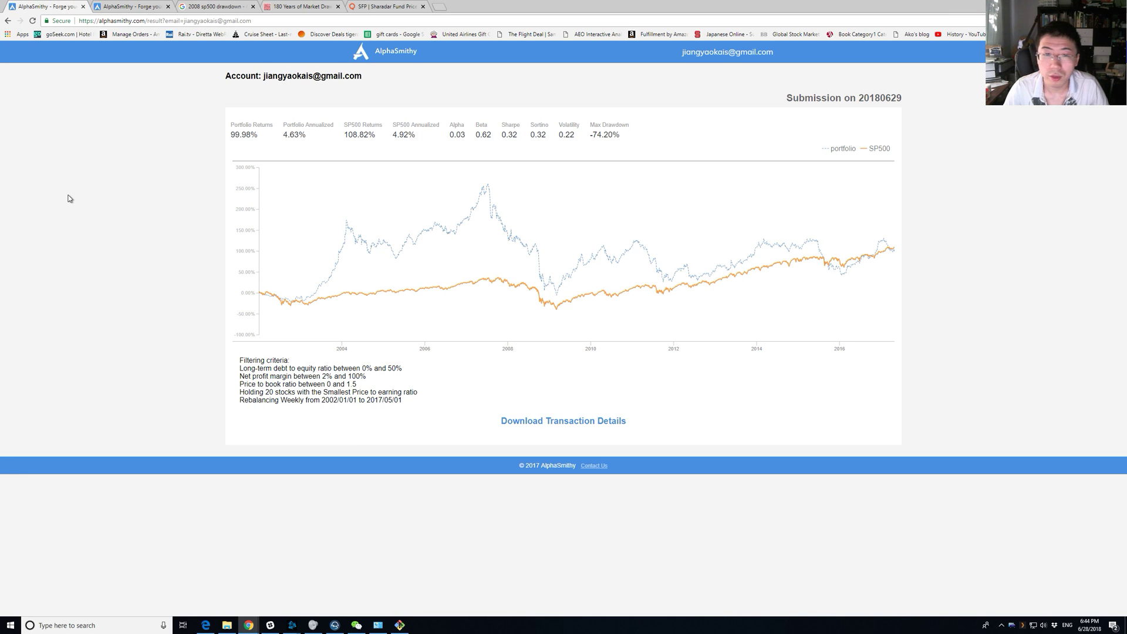
{"action": "double_click", "coordinate": [311, 384]}
{"action": "left_click", "coordinate": [319, 419]}
{"action": "double_click", "coordinate": [331, 392]}
{"action": "triple_click", "coordinate": [331, 392]}
{"action": "left_click", "coordinate": [326, 416]}
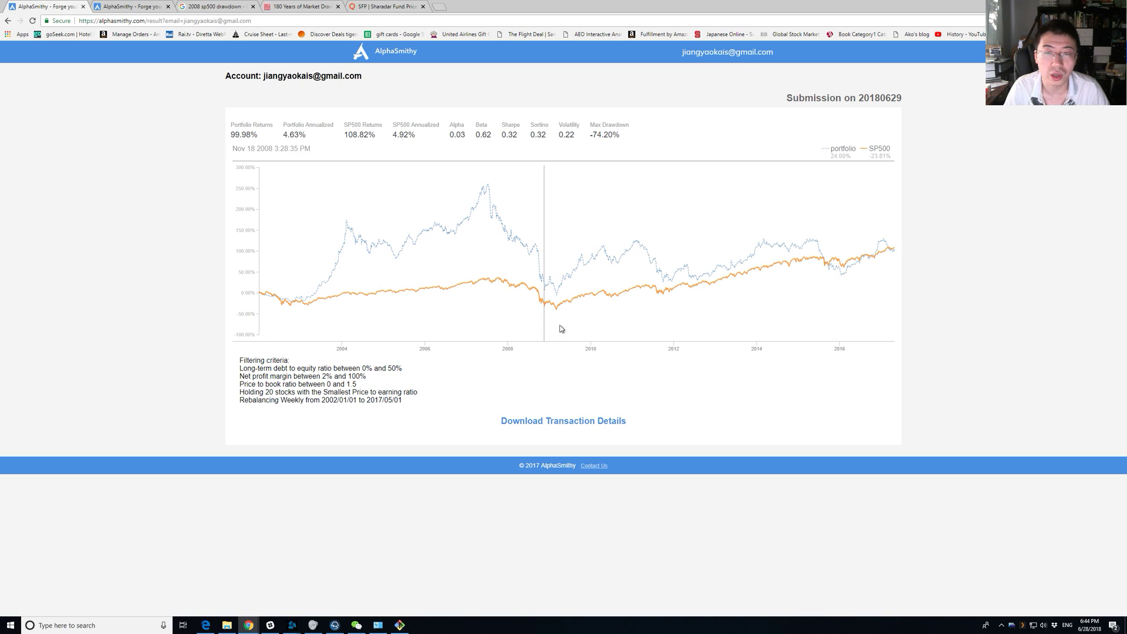
{"action": "double_click", "coordinate": [608, 134]}
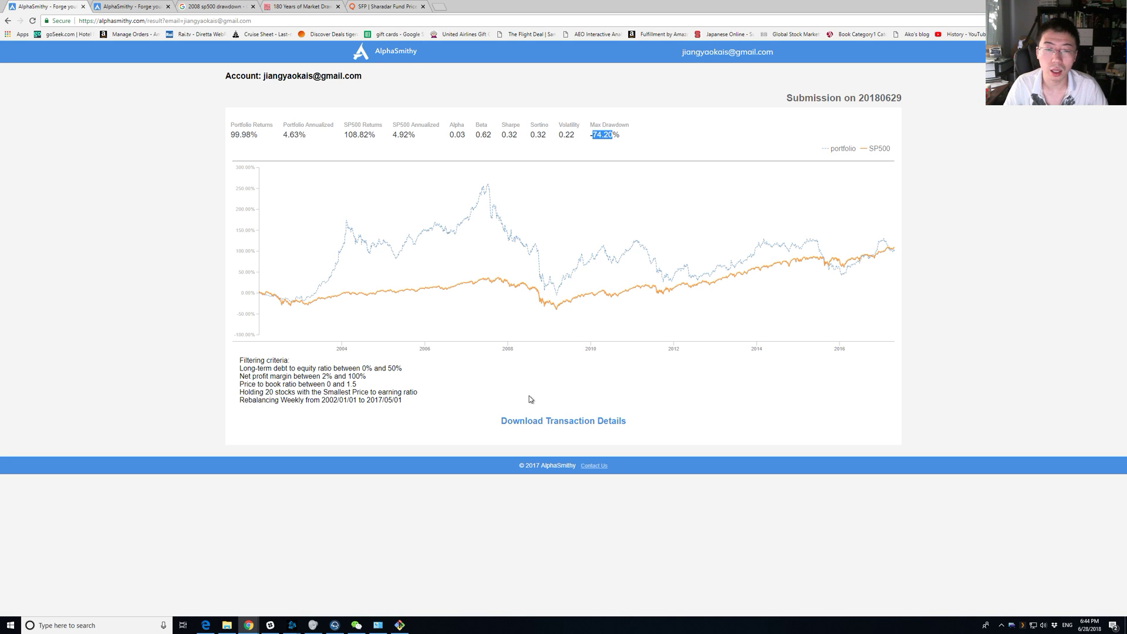
{"action": "triple_click", "coordinate": [352, 399]}
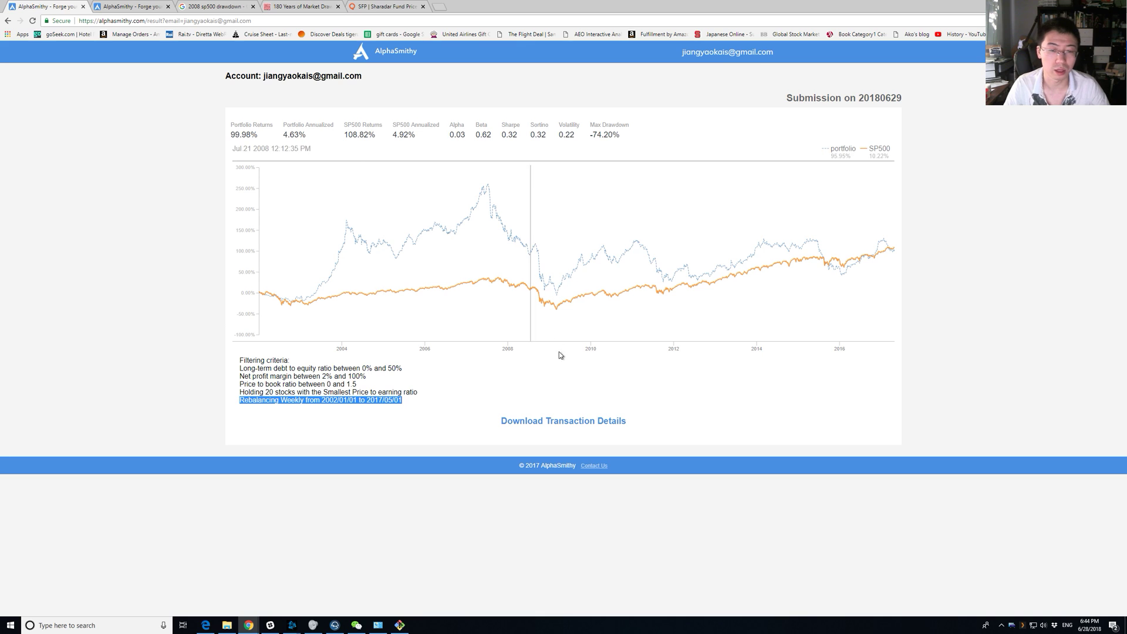
Look up the account's saved results by its e-mail address, then return to the home page.
{"action": "left_click", "coordinate": [397, 57]}
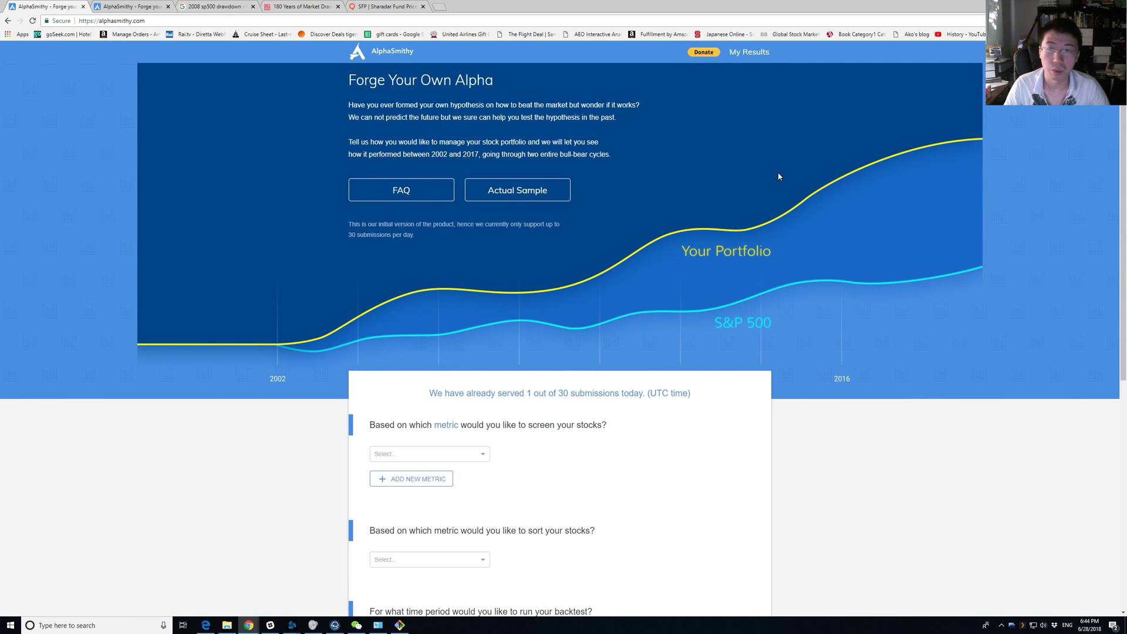
{"action": "left_click", "coordinate": [753, 62]}
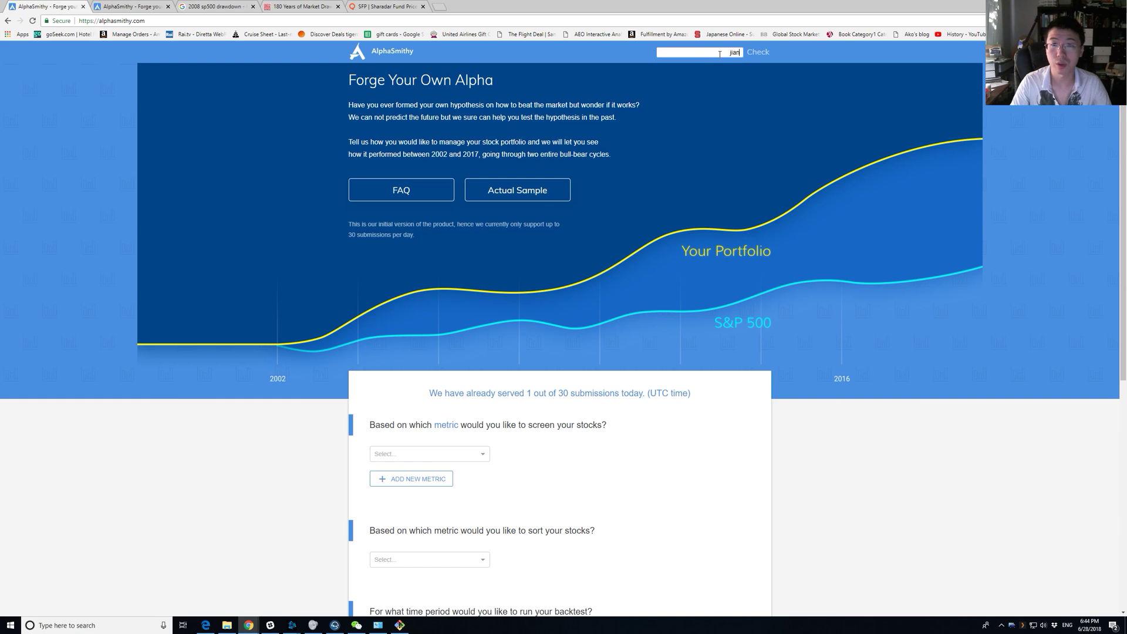
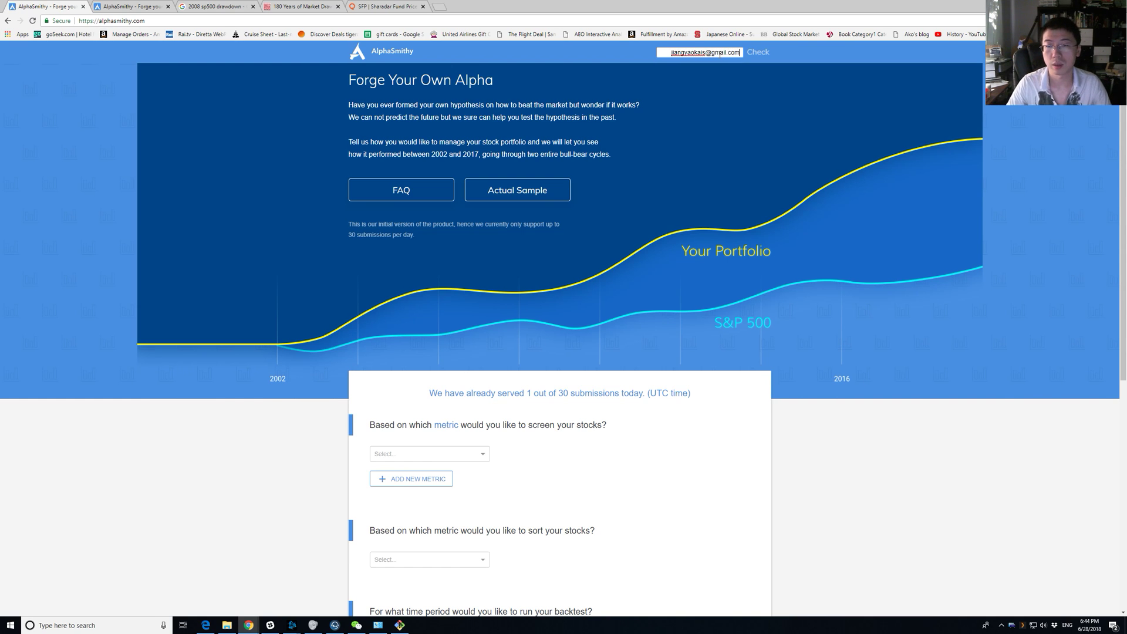
{"action": "key", "text": "Return"}
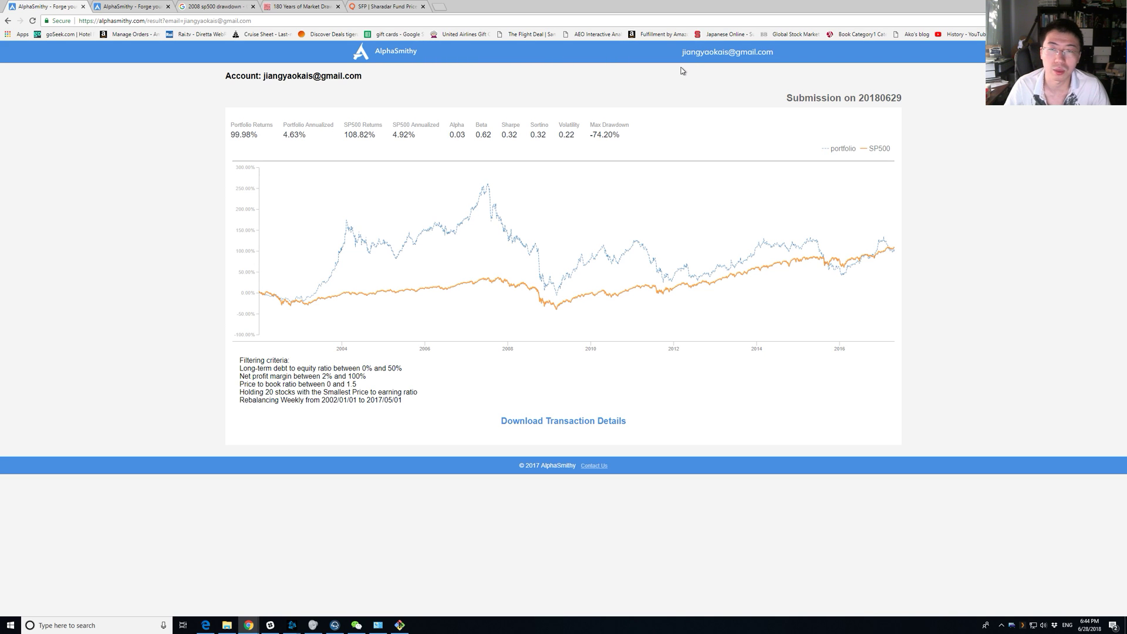
{"action": "key", "text": "alt+Left"}
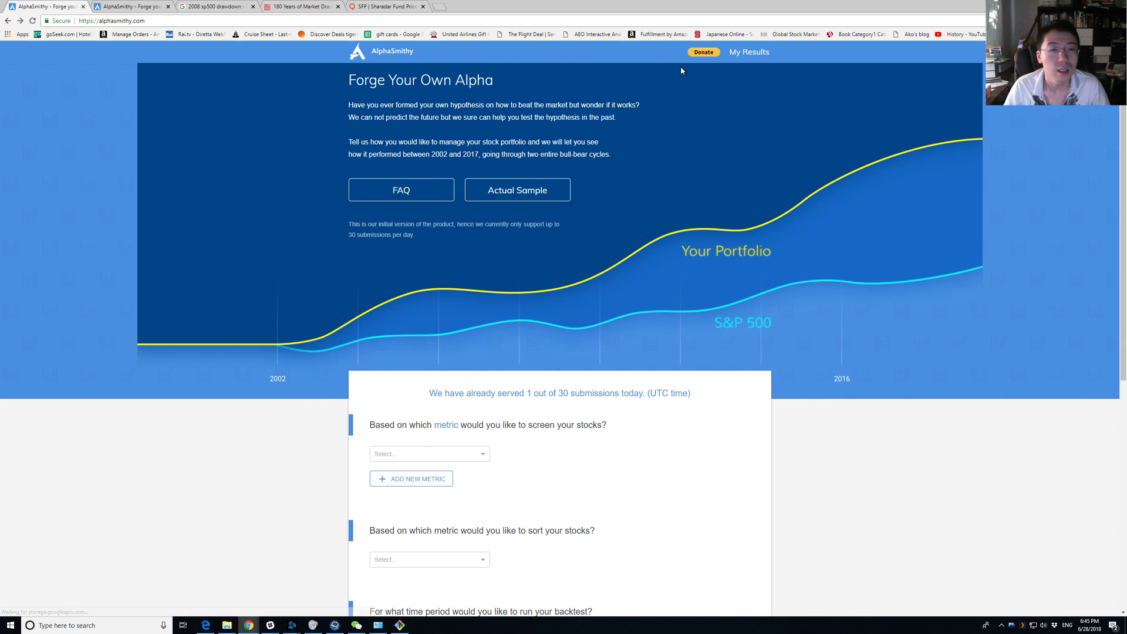
Add a Price to book ratio screen with a maximum of 1.5.
{"action": "left_click", "coordinate": [469, 449]}
{"action": "scroll", "coordinate": [469, 446], "scroll_direction": "down", "scroll_amount": 3}
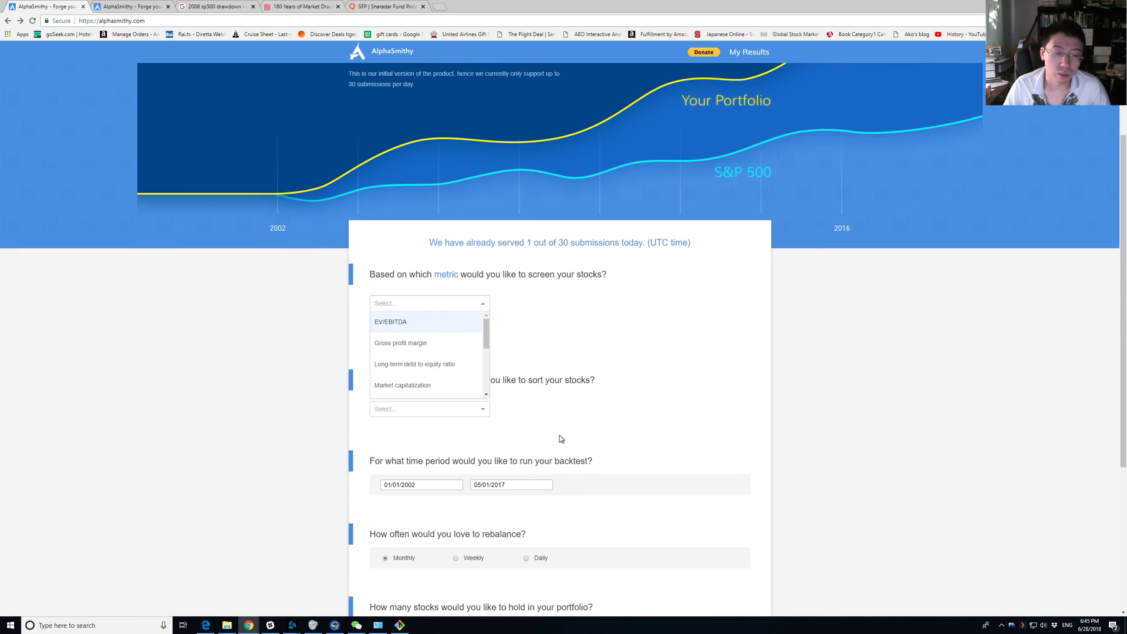
{"action": "scroll", "coordinate": [466, 358], "scroll_direction": "down", "scroll_amount": 2}
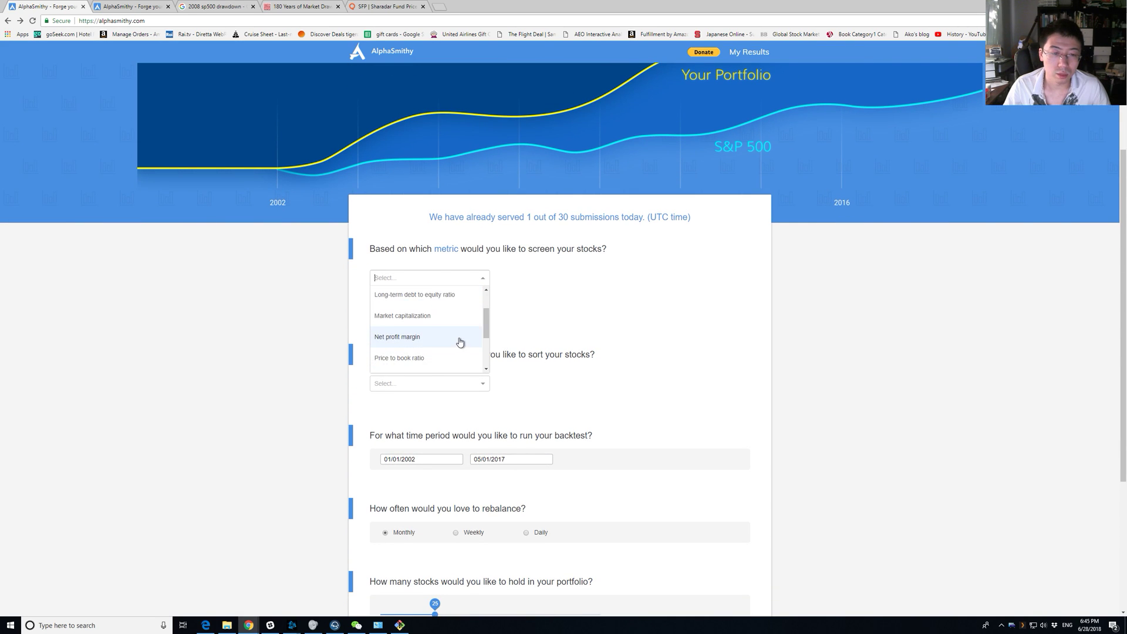
{"action": "left_click", "coordinate": [456, 358]}
{"action": "left_click", "coordinate": [689, 277]}
{"action": "type", "text": "1"}
{"action": "double_click", "coordinate": [689, 277]}
{"action": "type", "text": "1.5"}
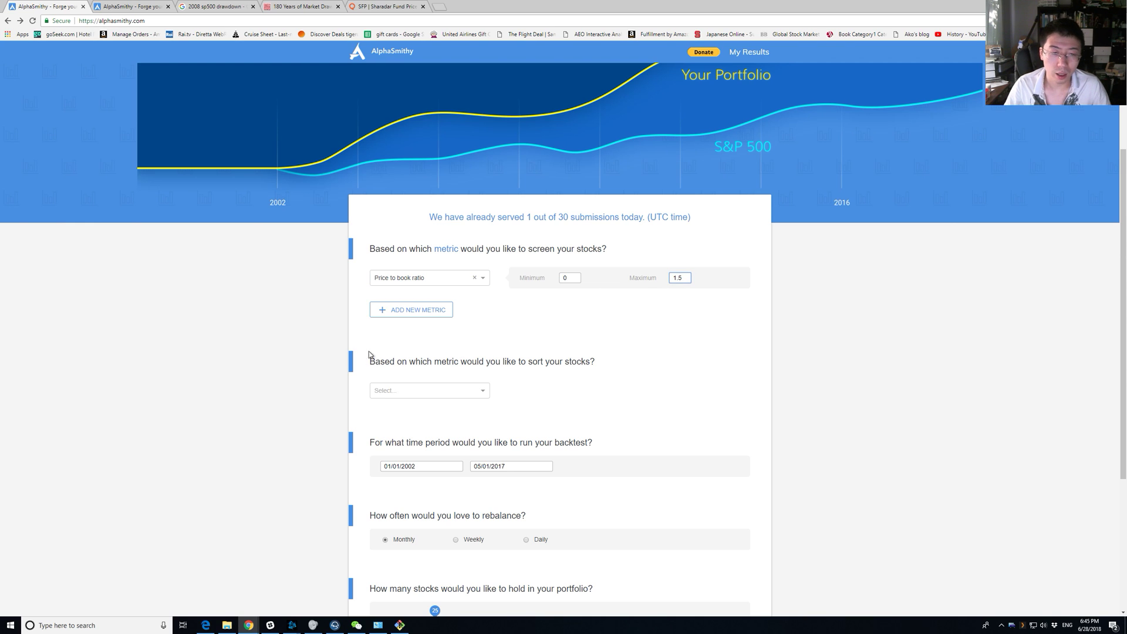
{"action": "left_click", "coordinate": [438, 338]}
{"action": "left_click", "coordinate": [442, 394]}
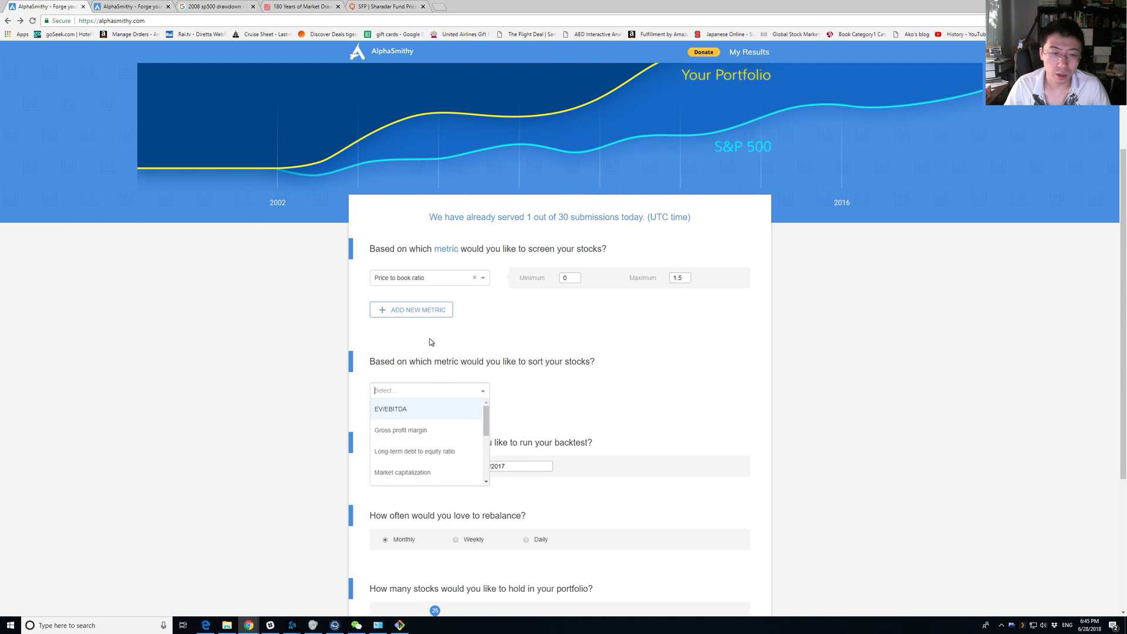
{"action": "left_click", "coordinate": [425, 313]}
Add a Price to earning ratio screen ranging from 0 to 1000.
{"action": "left_click", "coordinate": [425, 327]}
{"action": "left_click", "coordinate": [462, 309]}
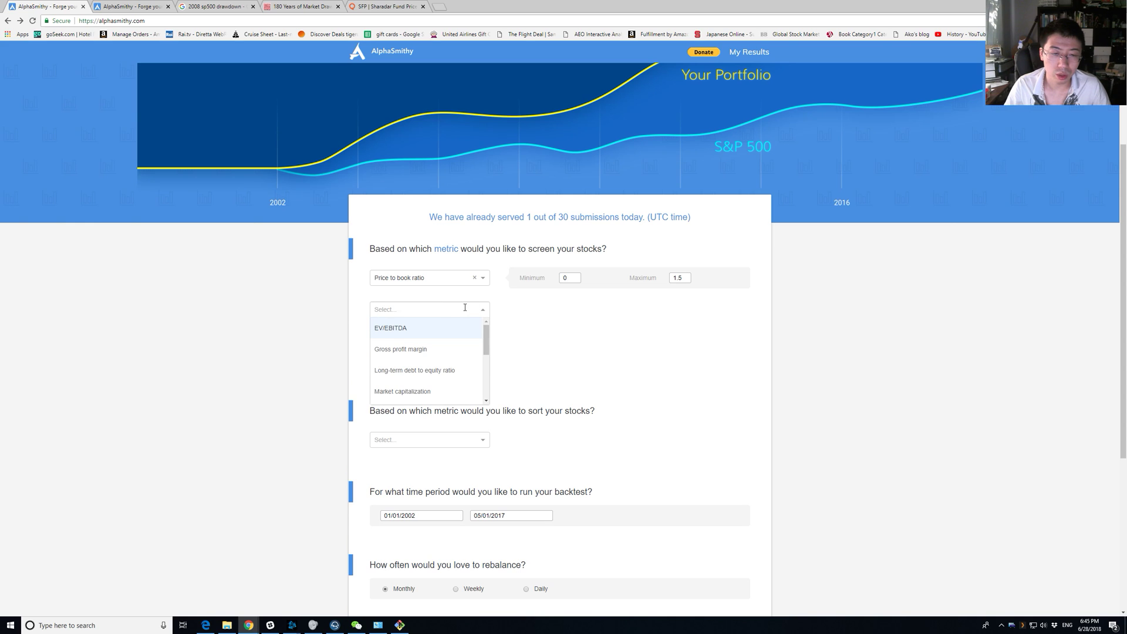
{"action": "type", "text": "price"}
{"action": "key", "text": "Return"}
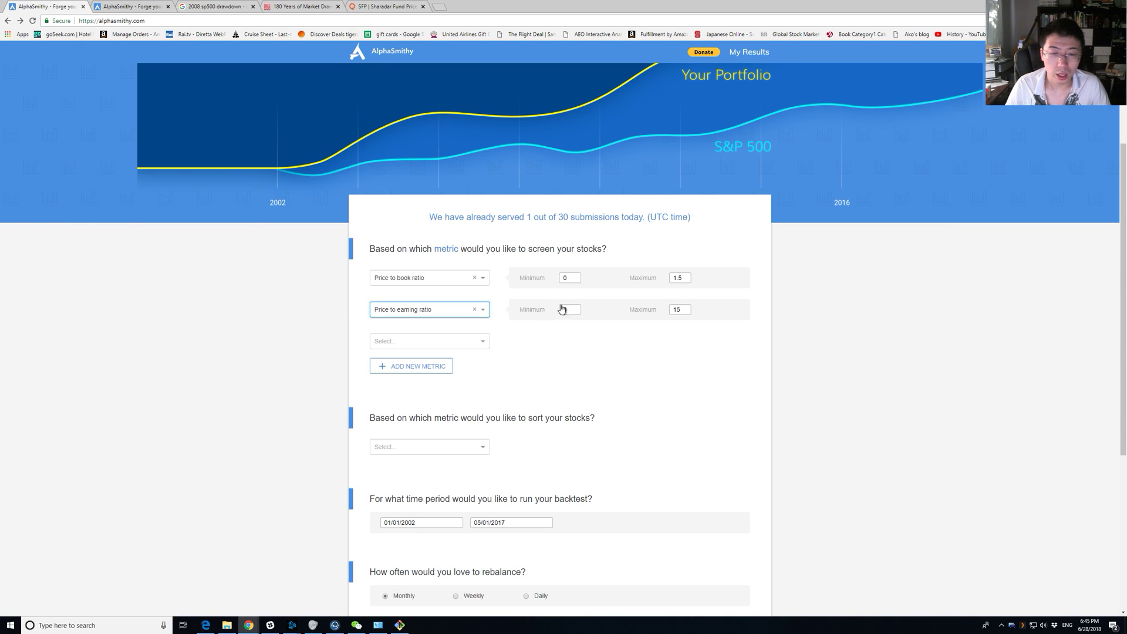
{"action": "left_click", "coordinate": [563, 309]}
{"action": "type", "text": "0"}
{"action": "double_click", "coordinate": [690, 309]}
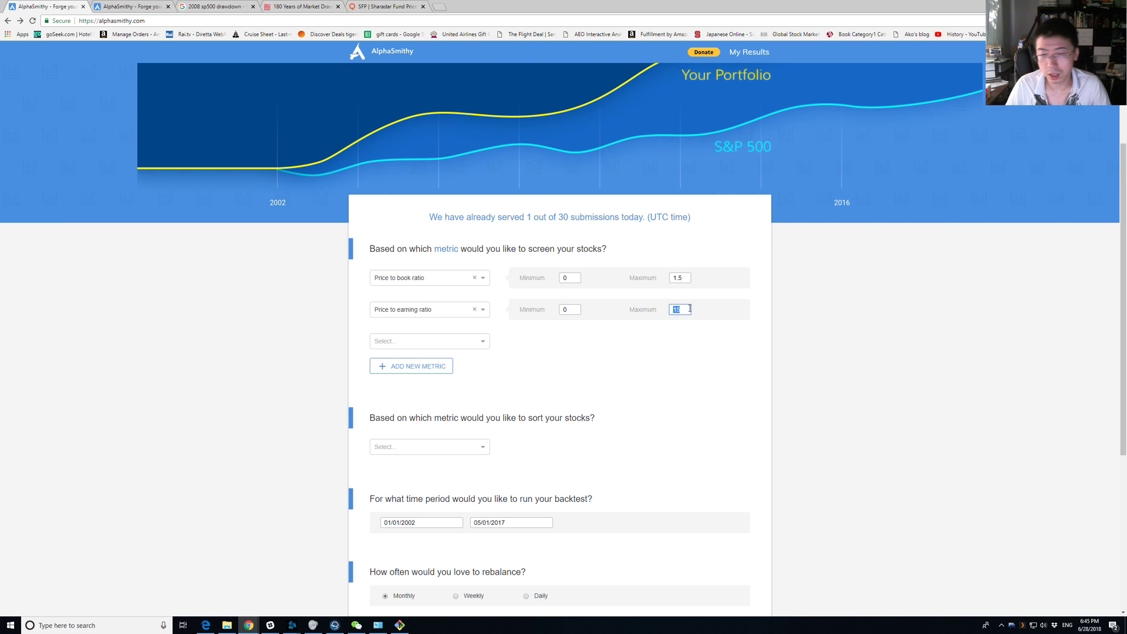
{"action": "type", "text": "1000"}
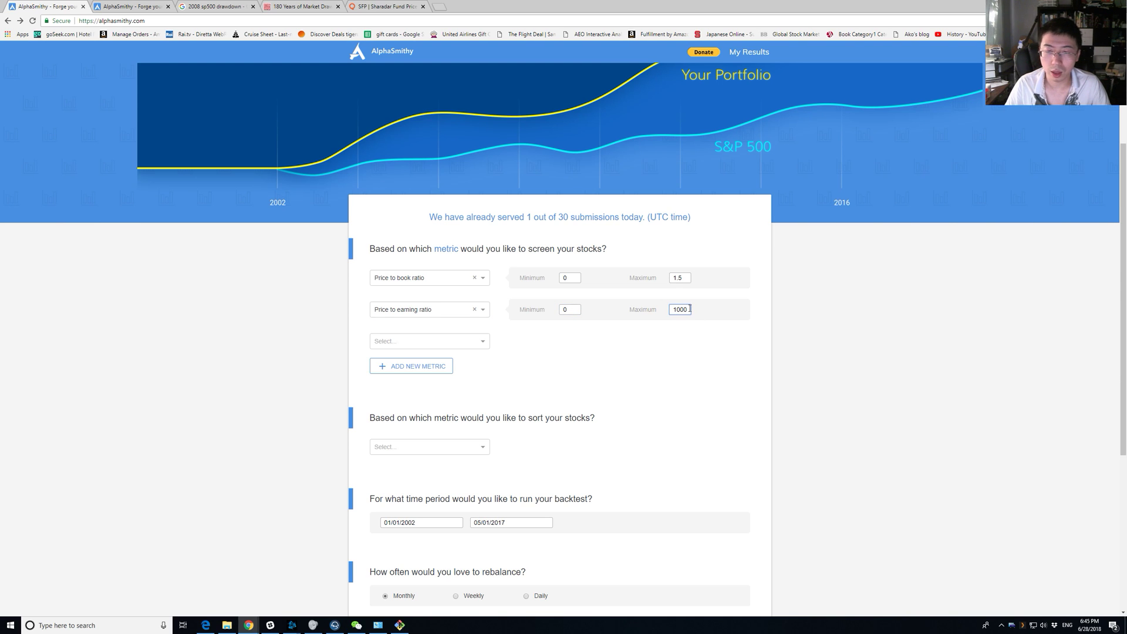
Add a long-term debt to equity screen (0–50%) and sort by Price to earning ratio, smallest first.
{"action": "scroll", "coordinate": [550, 354], "scroll_direction": "down", "scroll_amount": 2}
{"action": "left_click", "coordinate": [470, 215]}
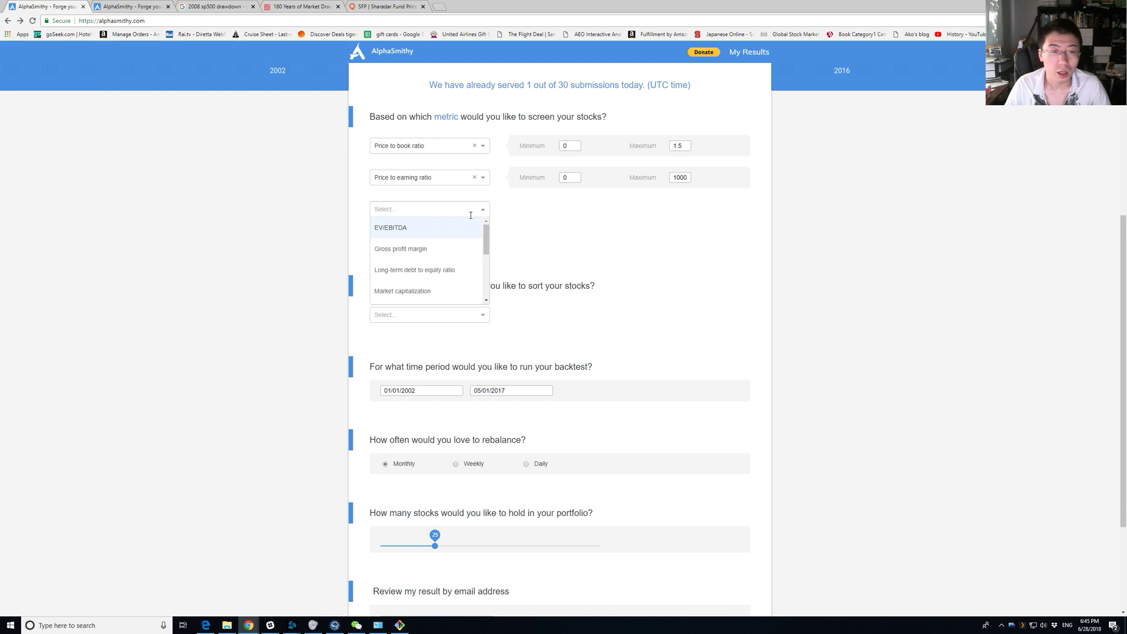
{"action": "left_click", "coordinate": [462, 269]}
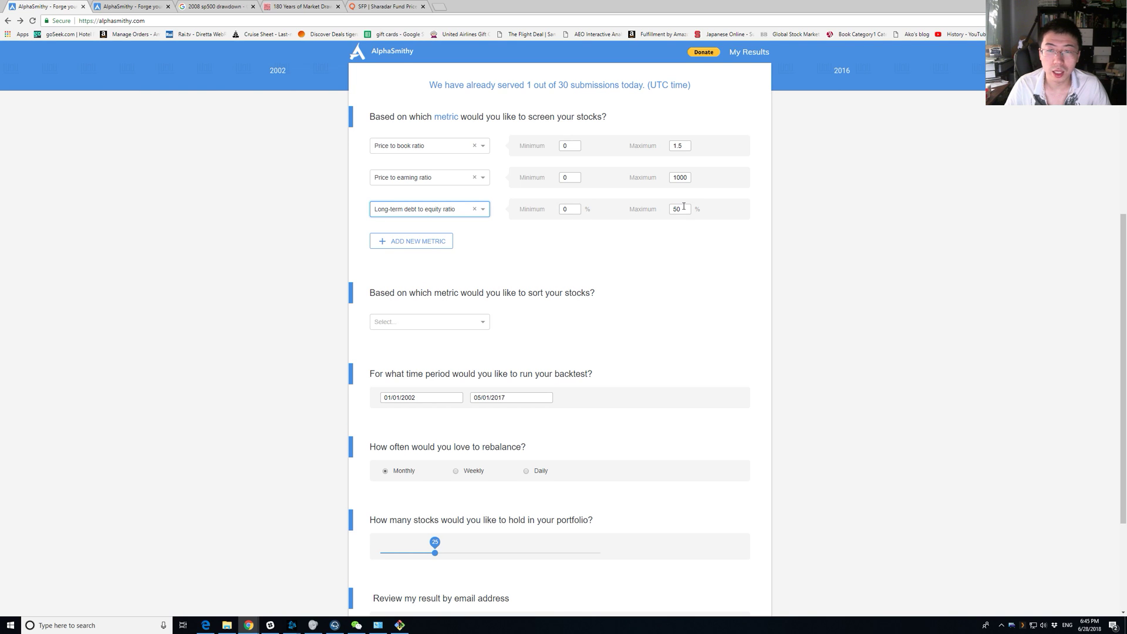
{"action": "left_click", "coordinate": [457, 322]}
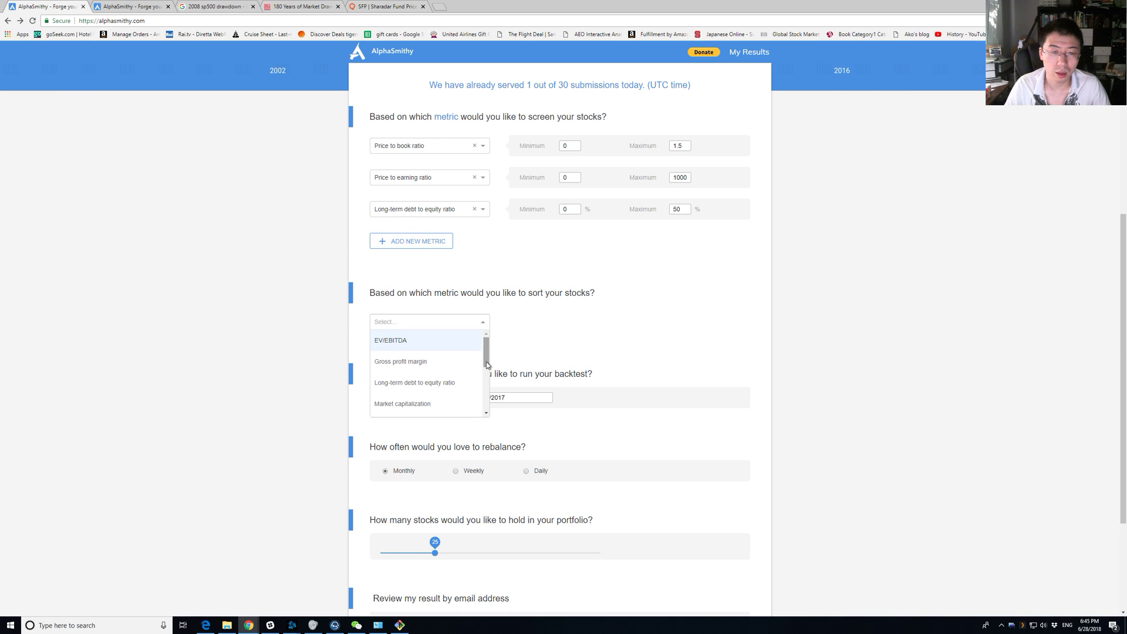
{"action": "left_click_drag", "start_coordinate": [486, 355], "coordinate": [485, 403]}
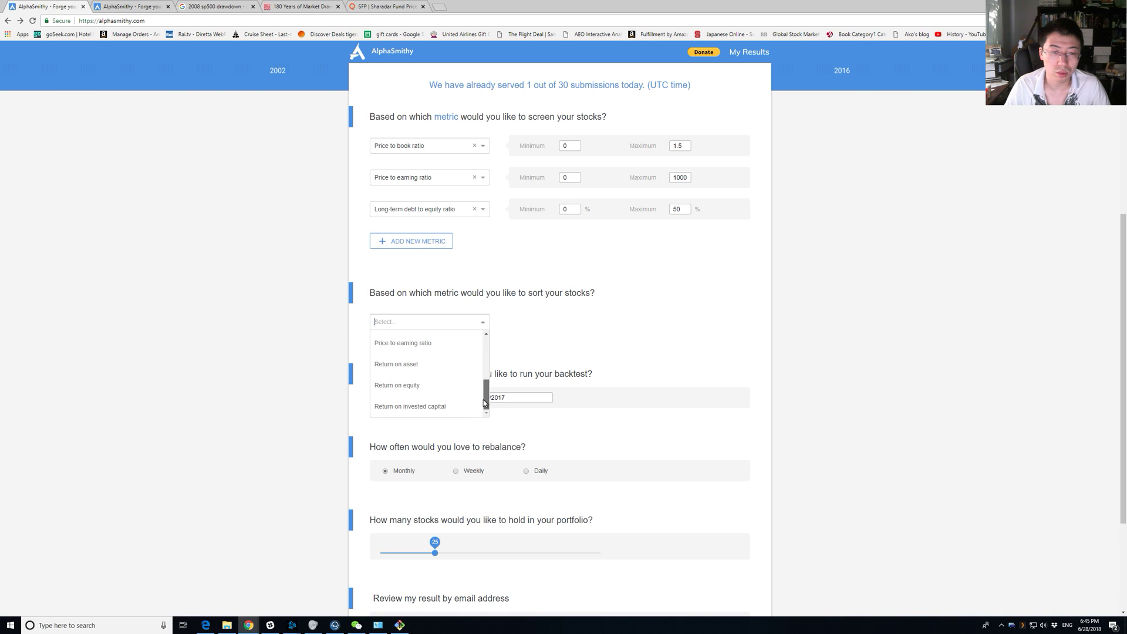
{"action": "left_click", "coordinate": [453, 348]}
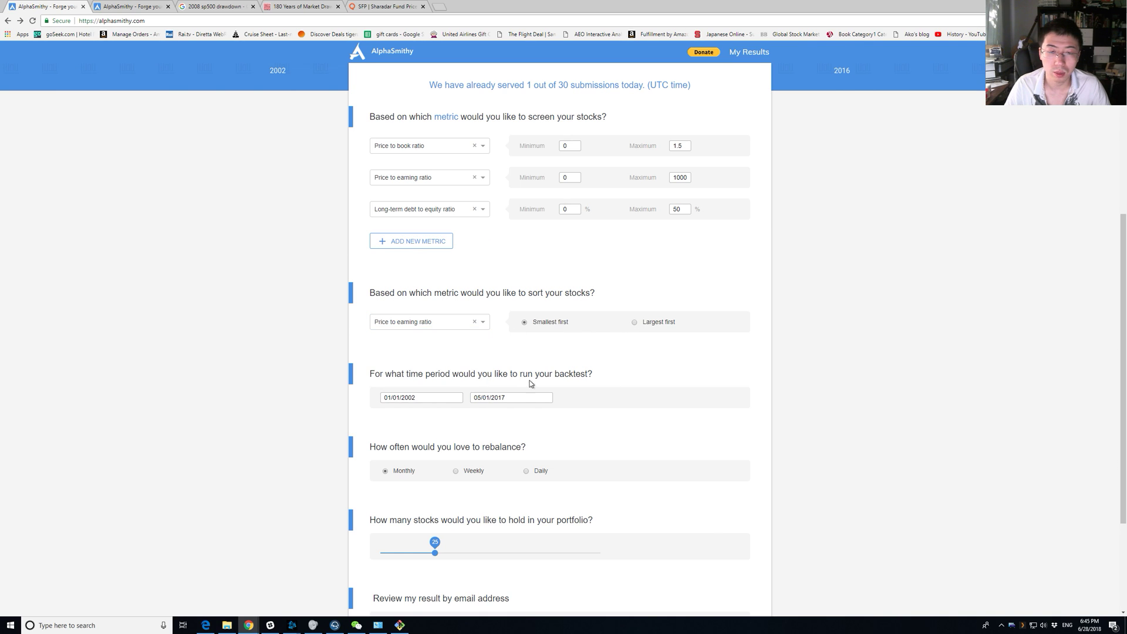
Choose weekly rebalancing with 20 stocks, enter the results e-mail address, and submit.
{"action": "left_click", "coordinate": [461, 471]}
{"action": "left_click_drag", "start_coordinate": [436, 547], "coordinate": [424, 547]}
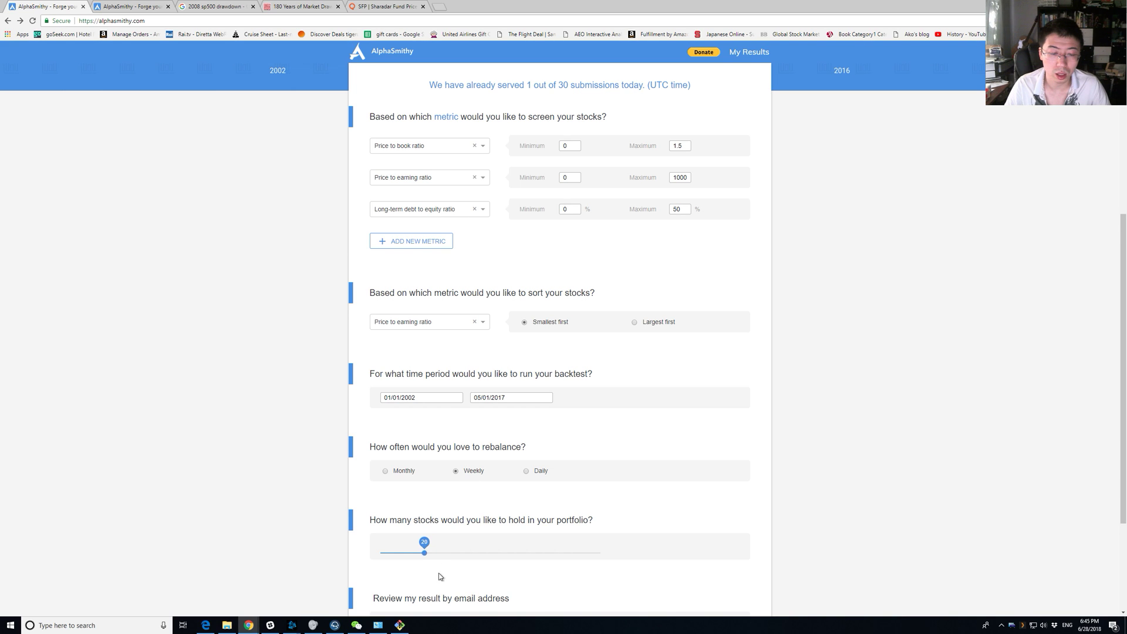
{"action": "scroll", "coordinate": [438, 573], "scroll_direction": "down", "scroll_amount": 3}
{"action": "left_click", "coordinate": [490, 471]}
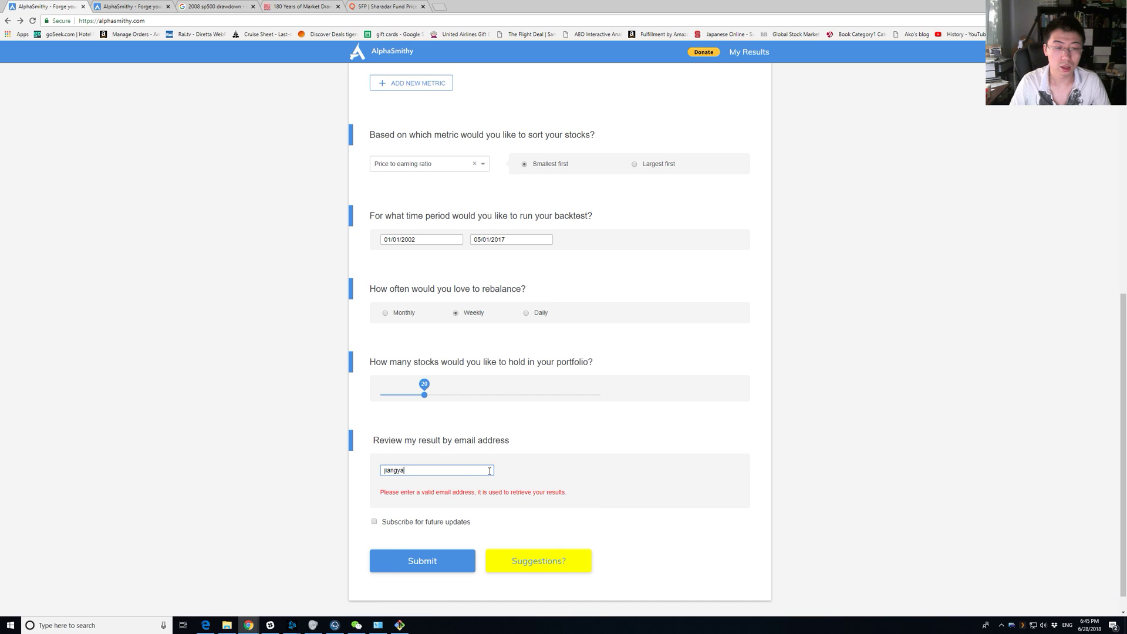
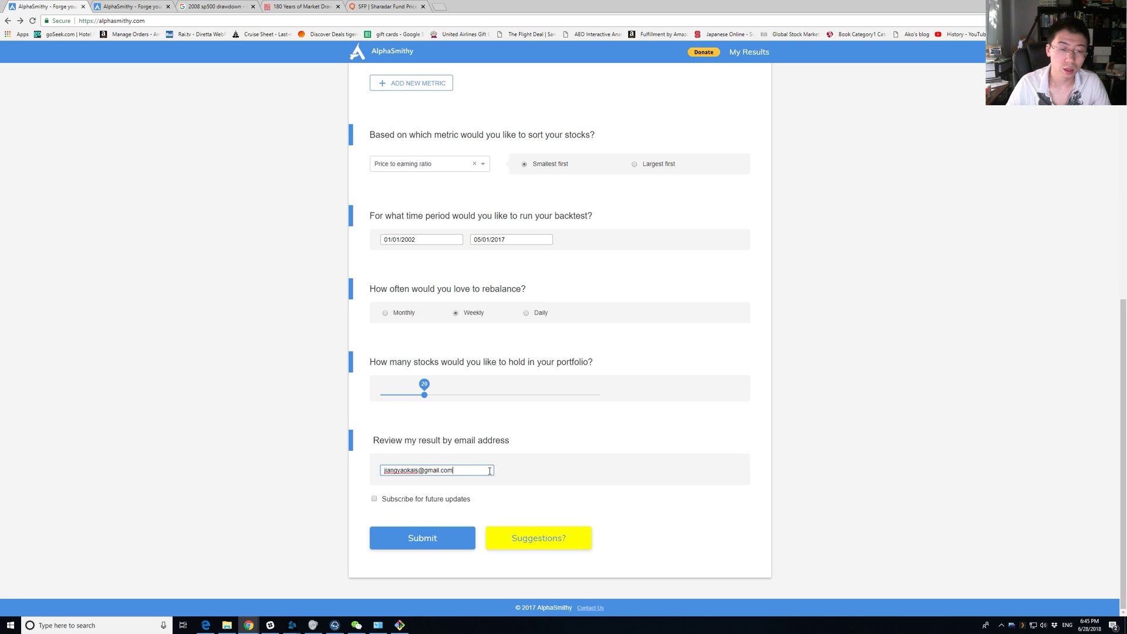
{"action": "left_click", "coordinate": [488, 519]}
{"action": "left_click", "coordinate": [454, 537]}
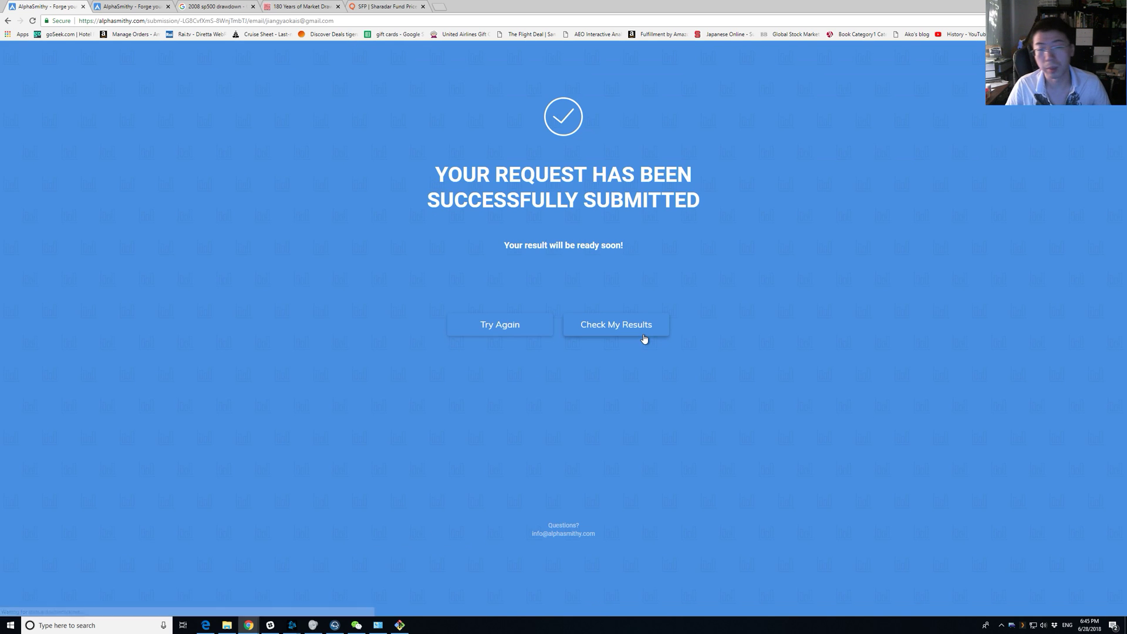
View the results page with the pending 20180629 submission above the earlier 99.98%-return backtest chart.
{"action": "left_click", "coordinate": [628, 327]}
{"action": "scroll", "coordinate": [714, 257], "scroll_direction": "down", "scroll_amount": 2}
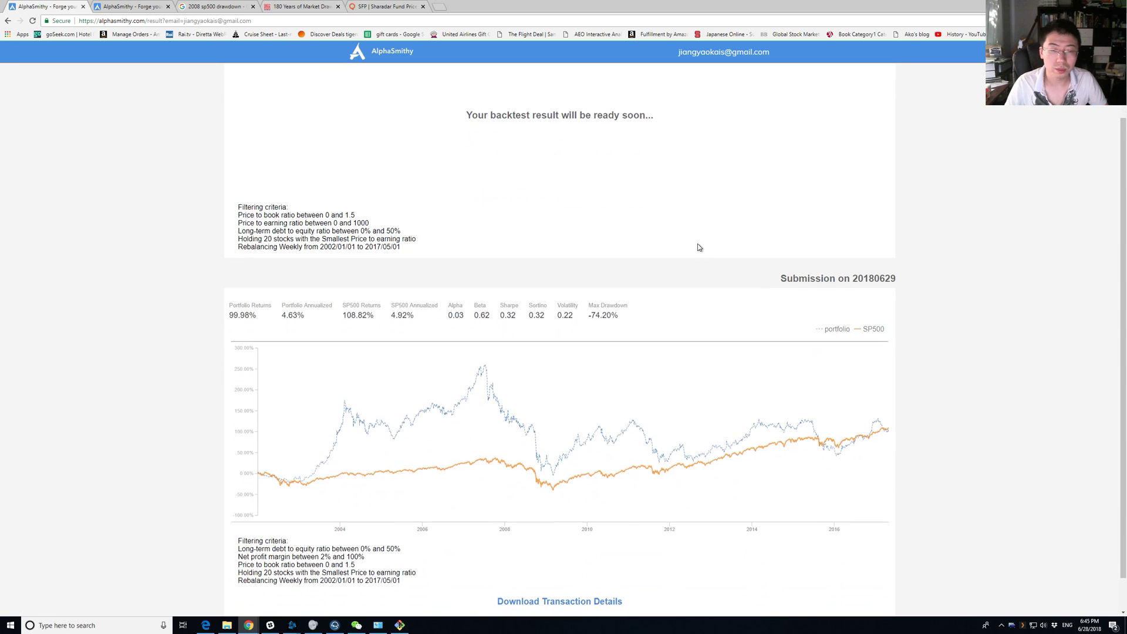
{"action": "scroll", "coordinate": [695, 471], "scroll_direction": "up", "scroll_amount": 3}
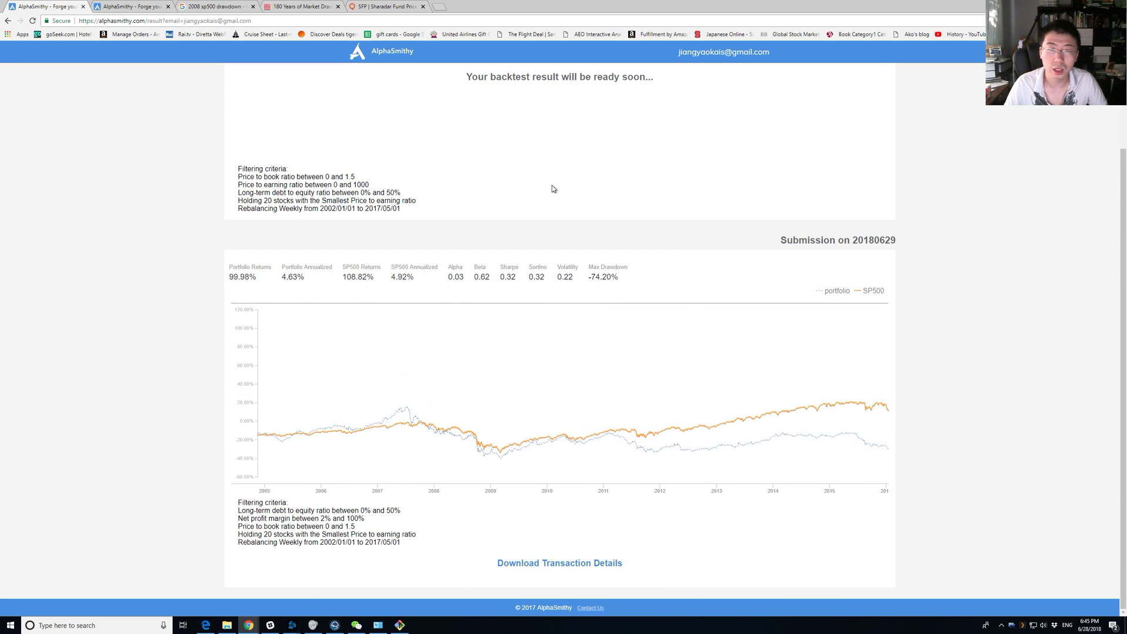
{"action": "scroll", "coordinate": [763, 427], "scroll_direction": "down", "scroll_amount": 1}
{"action": "scroll", "coordinate": [763, 426], "scroll_direction": "up", "scroll_amount": 4}
{"action": "left_click_drag", "start_coordinate": [775, 422], "coordinate": [749, 418]}
{"action": "scroll", "coordinate": [594, 420], "scroll_direction": "up", "scroll_amount": 3}
{"action": "scroll", "coordinate": [594, 423], "scroll_direction": "down", "scroll_amount": 5}
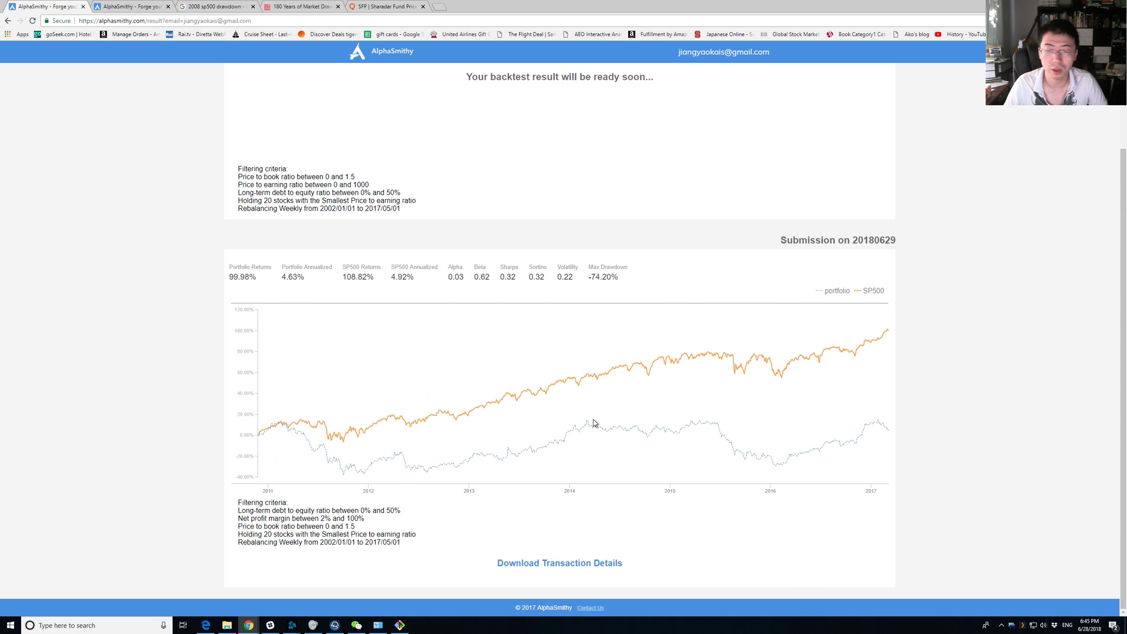
{"action": "scroll", "coordinate": [997, 340], "scroll_direction": "up", "scroll_amount": 2}
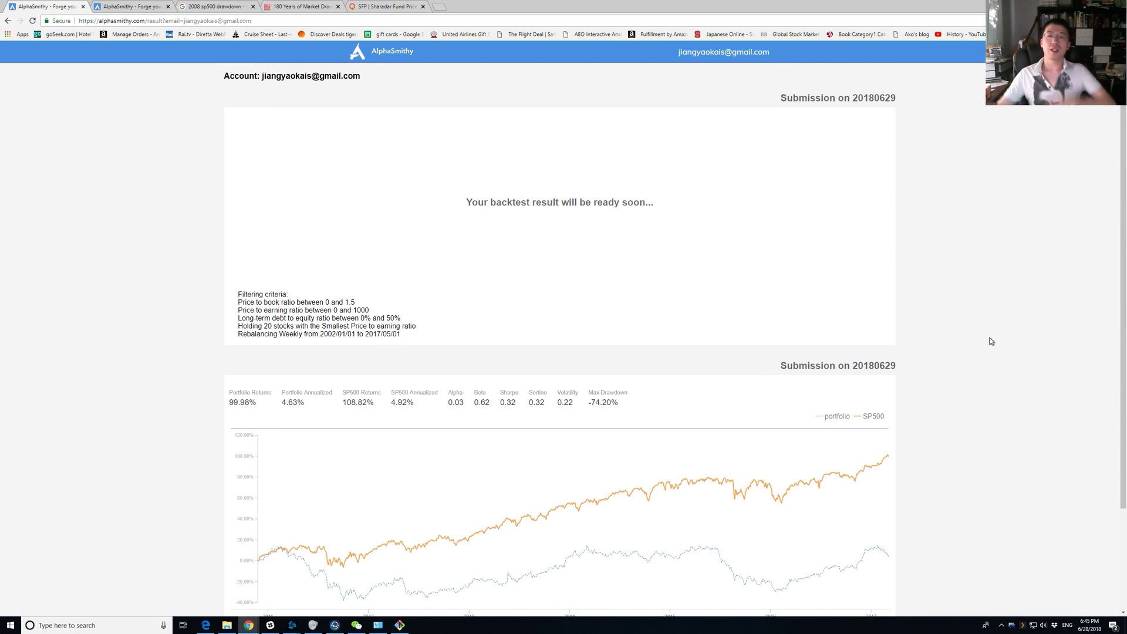